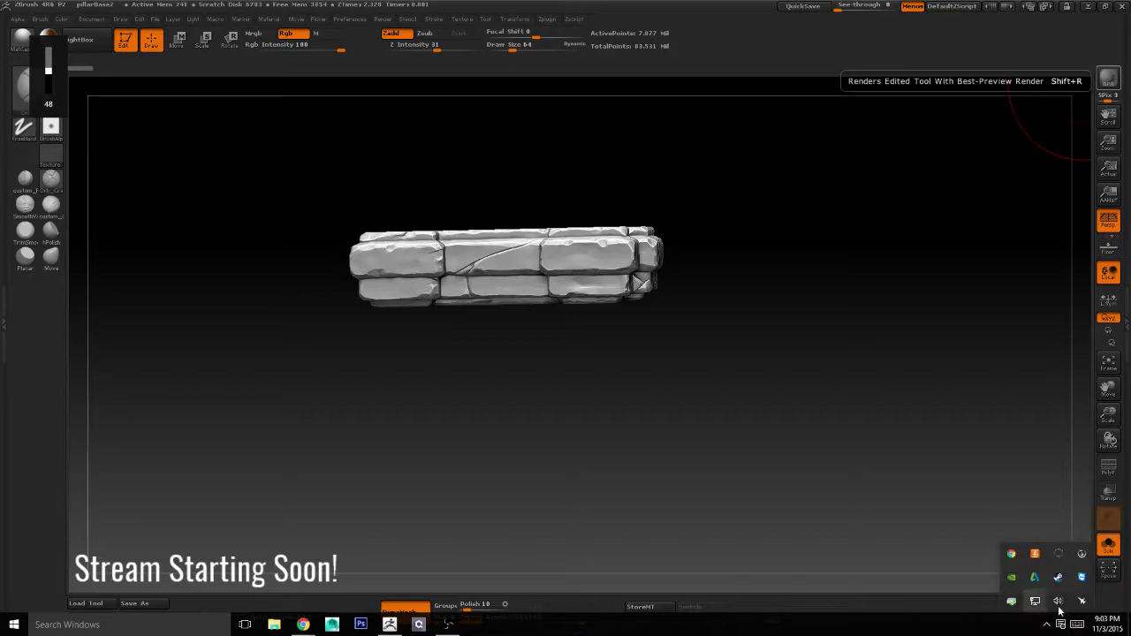
click(1058, 601)
drag(1025, 598, 1043, 596)
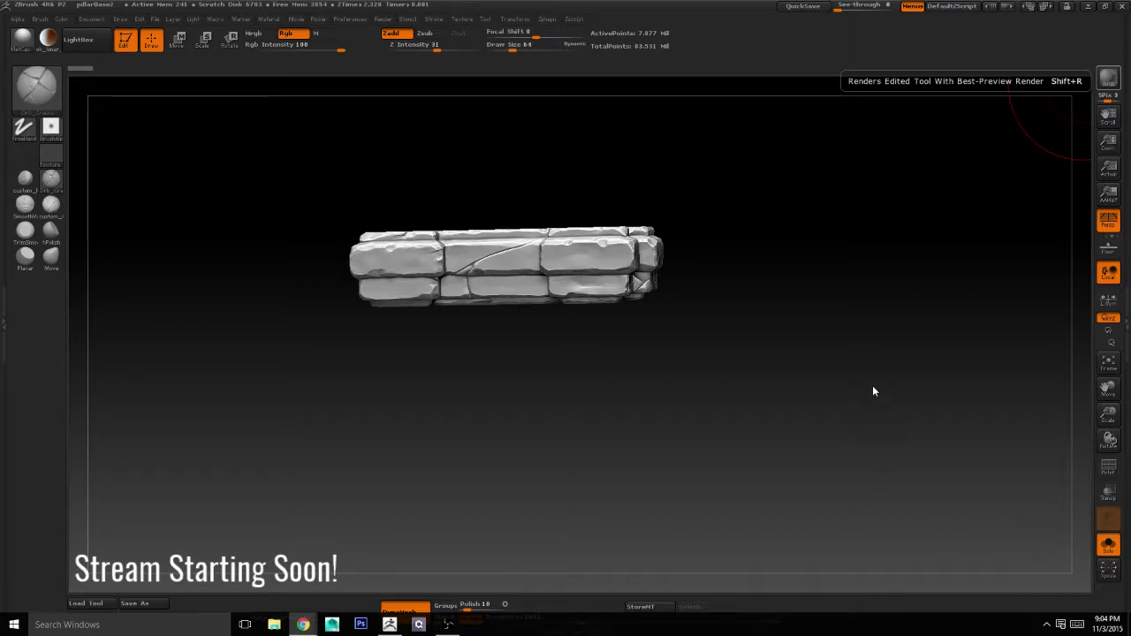
Step: Examine the stone pillar base from above, from its sides and from underneath
drag(881, 376, 917, 401)
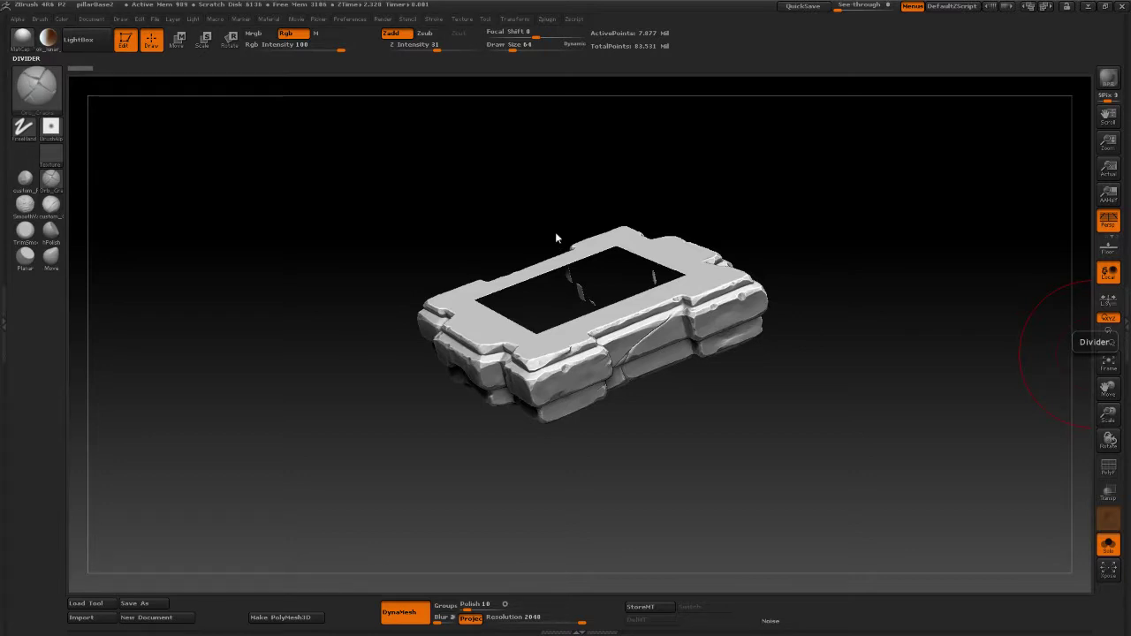
drag(851, 260, 804, 230)
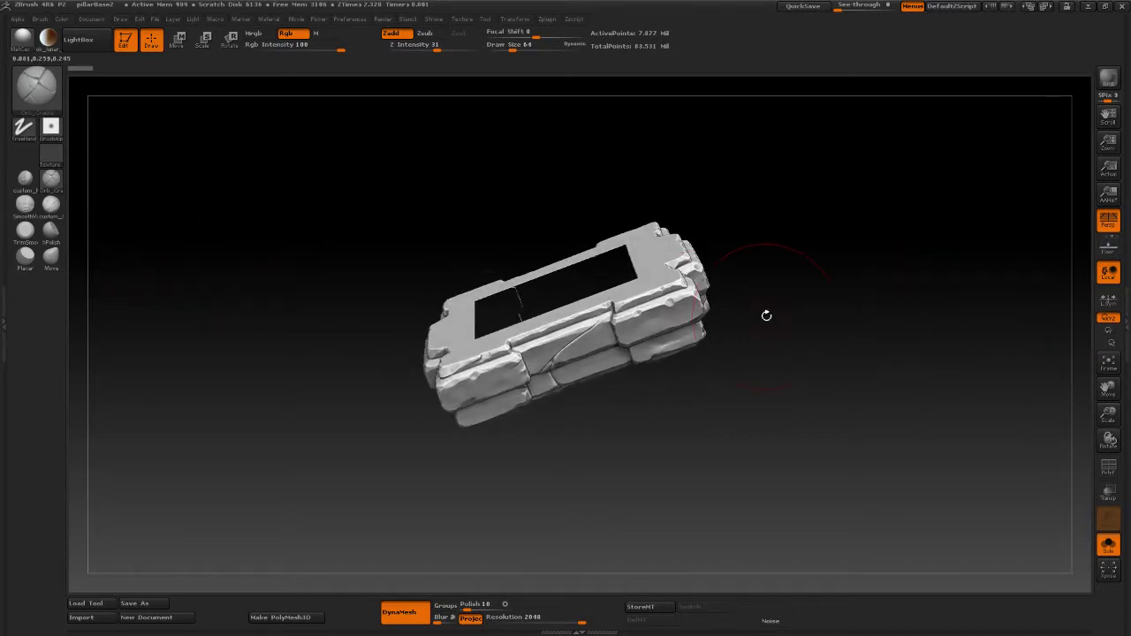
drag(801, 320, 854, 338)
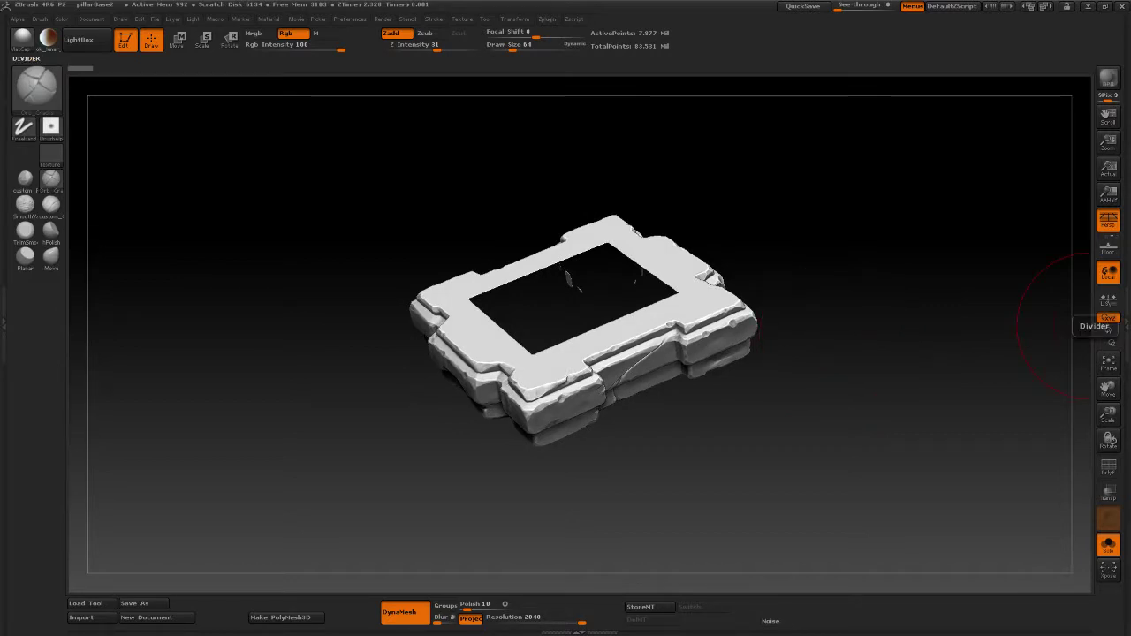
mouse_move(792, 439)
mouse_down()
mouse_move(827, 431)
mouse_move(867, 395)
mouse_move(915, 477)
mouse_up()
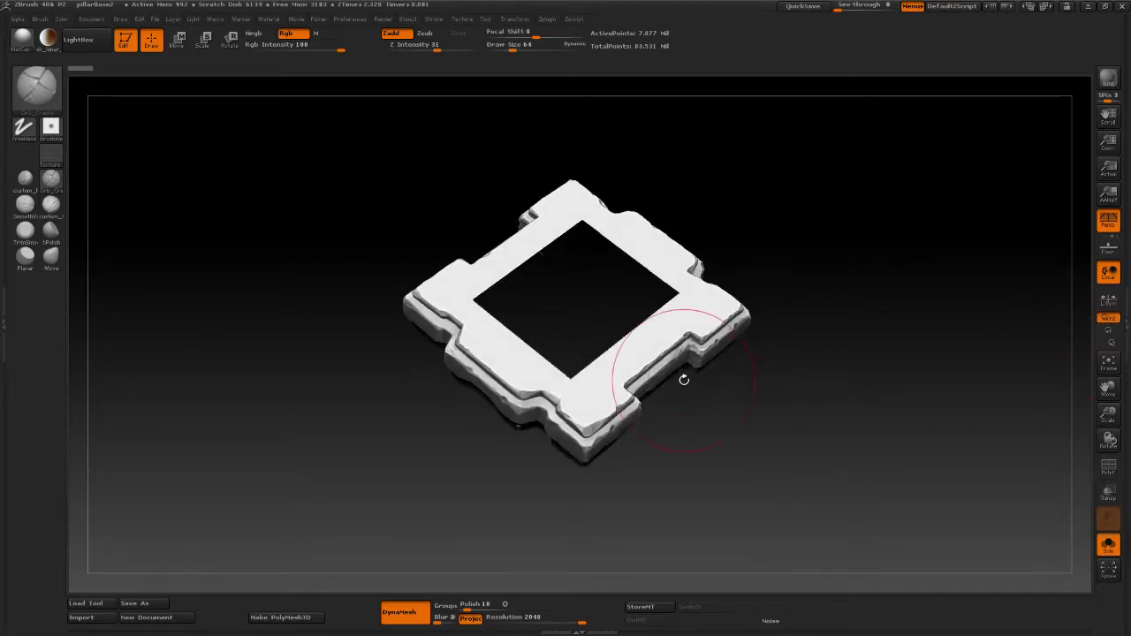
drag(806, 424, 763, 314)
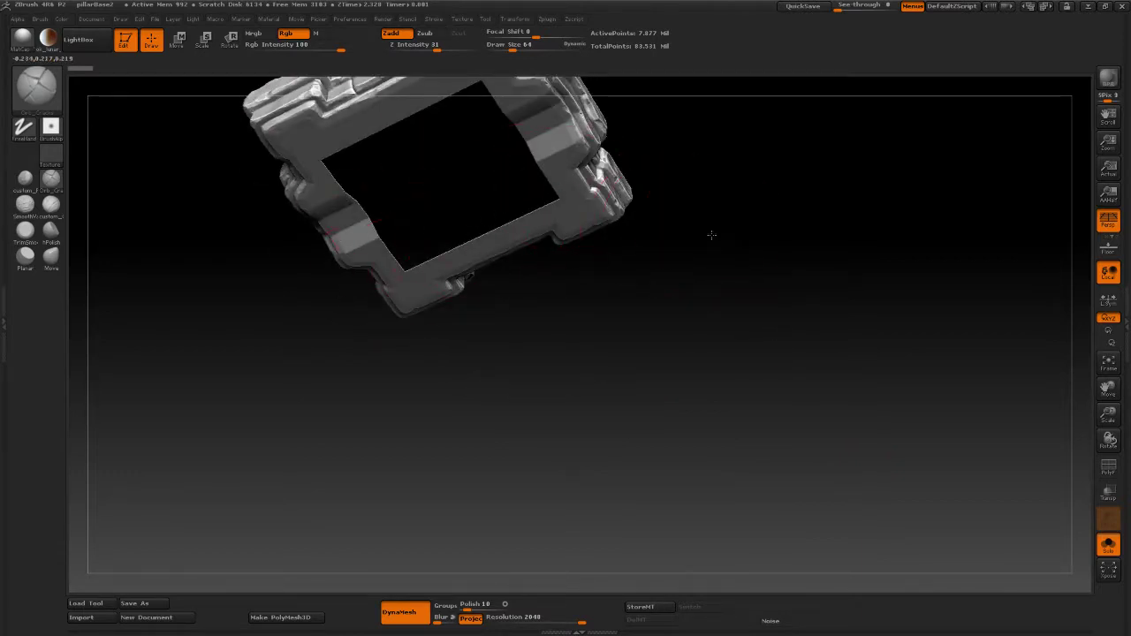
drag(711, 234, 724, 244)
drag(853, 238, 796, 308)
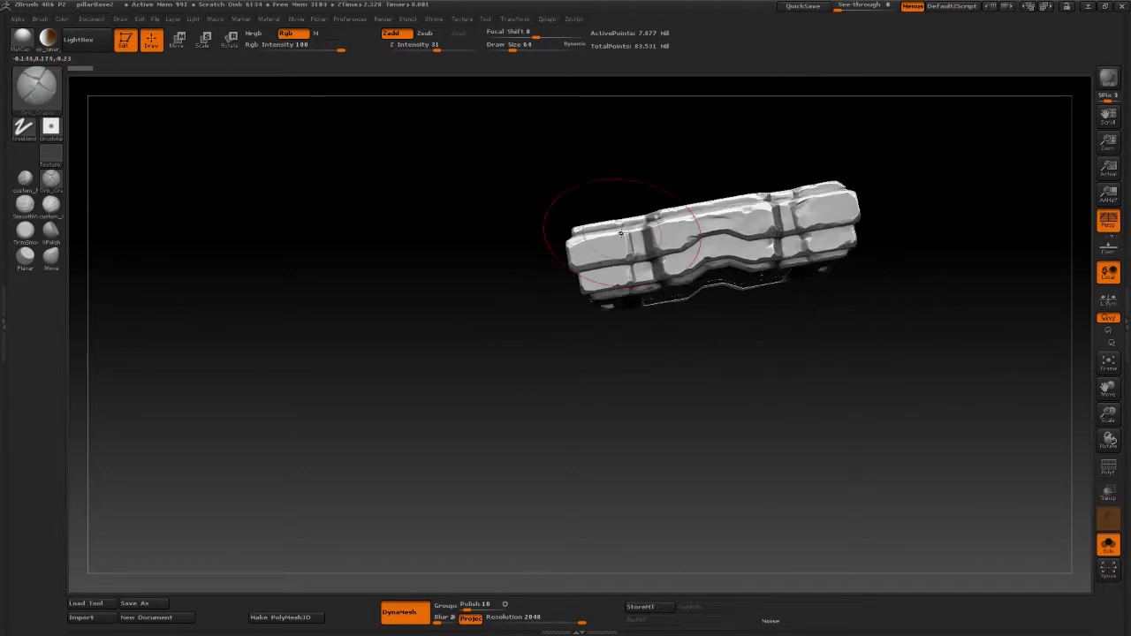
drag(662, 328, 667, 447)
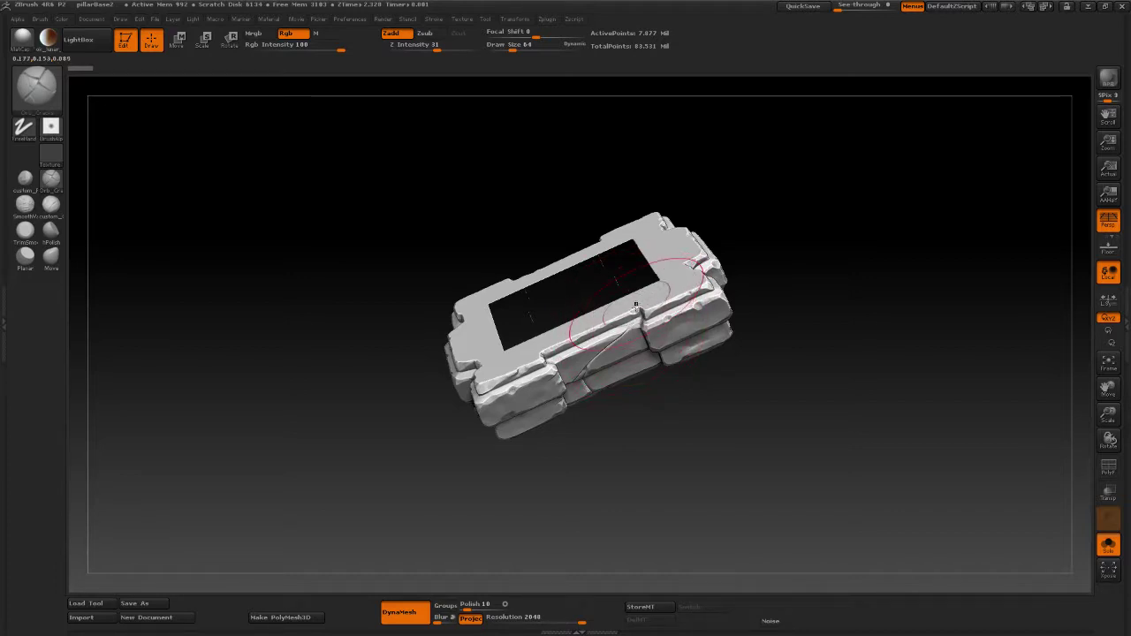
drag(760, 296, 797, 313)
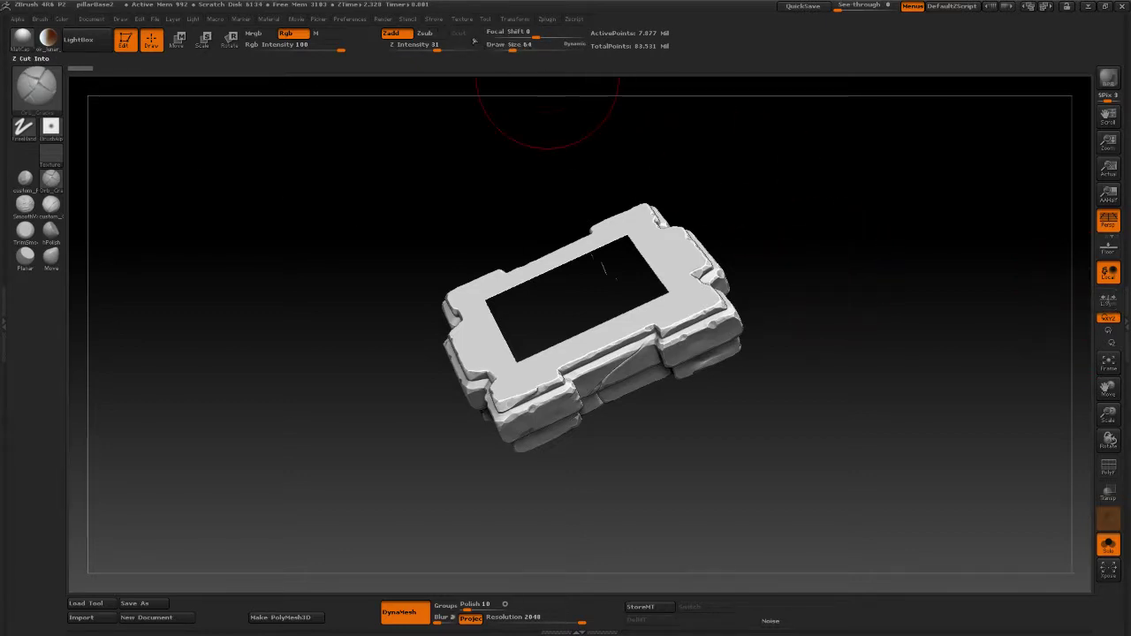
Step: Set the crack brush's draw size to 7 for working on the diagonal crack in the front block
drag(517, 49, 495, 50)
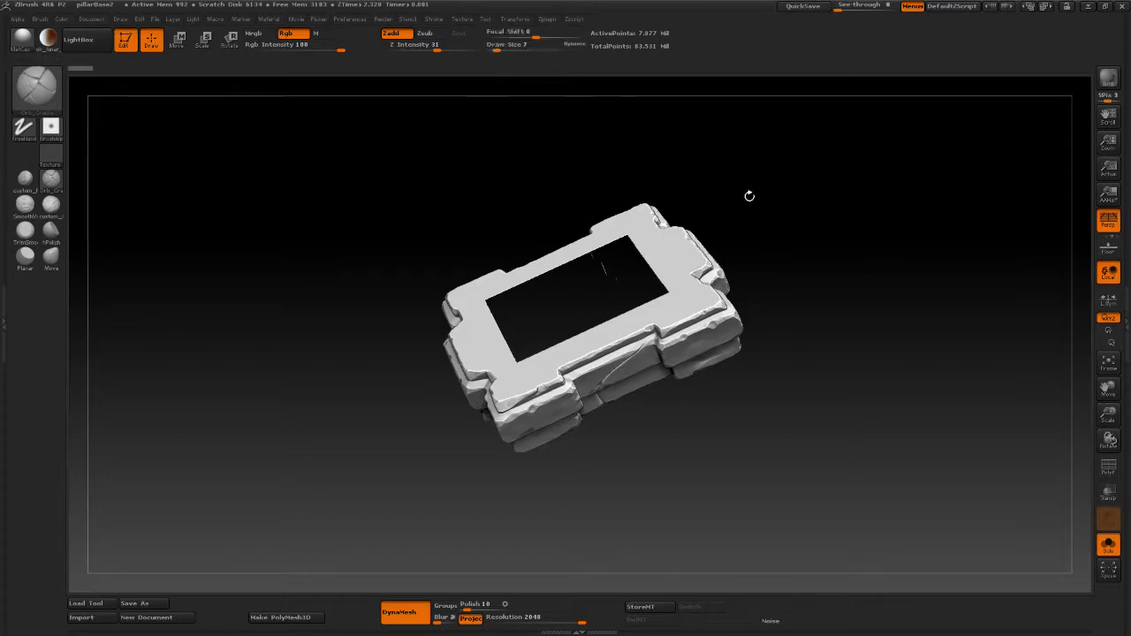
mouse_move(772, 283)
mouse_down()
mouse_move(812, 285)
mouse_move(672, 262)
mouse_move(709, 348)
mouse_move(775, 348)
mouse_move(813, 319)
mouse_move(786, 308)
mouse_move(795, 311)
mouse_up()
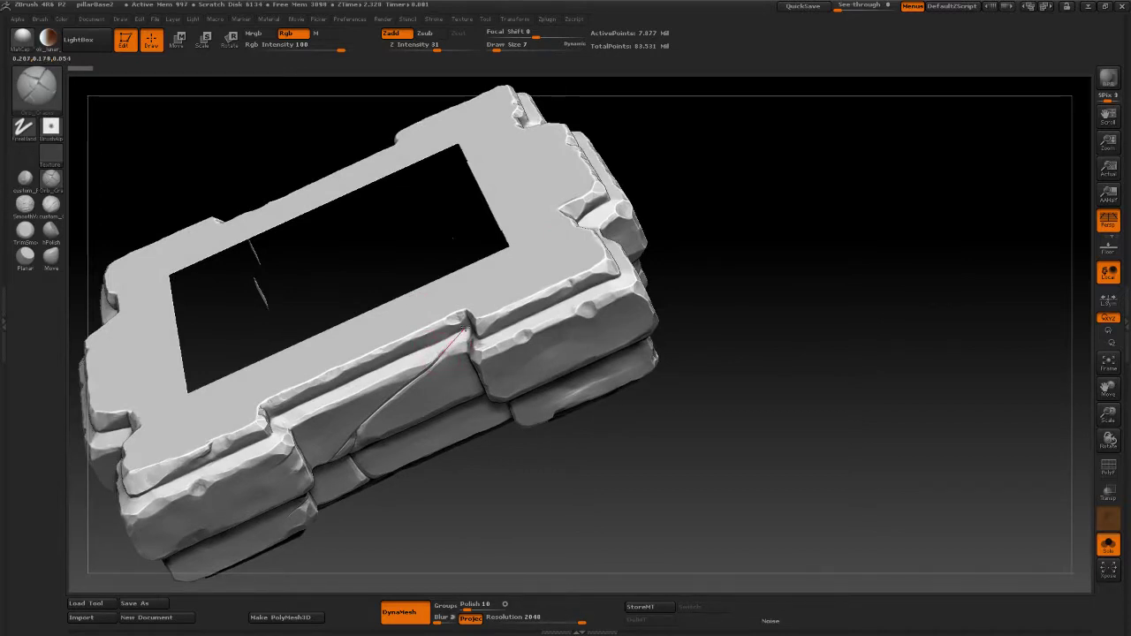
drag(461, 311, 463, 307)
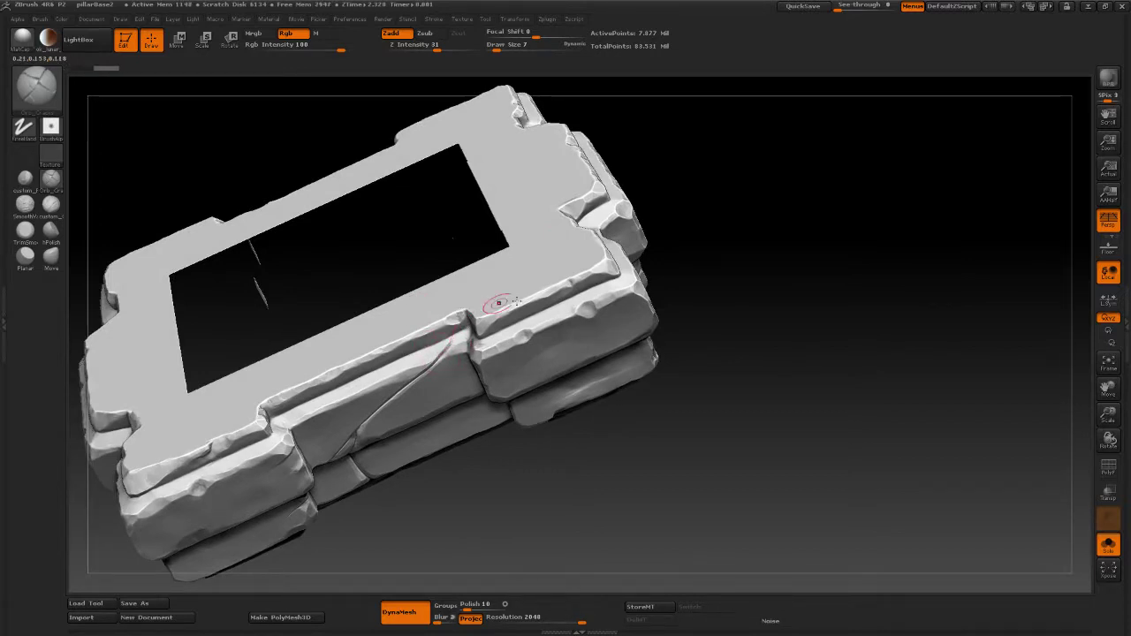
drag(705, 267, 728, 260)
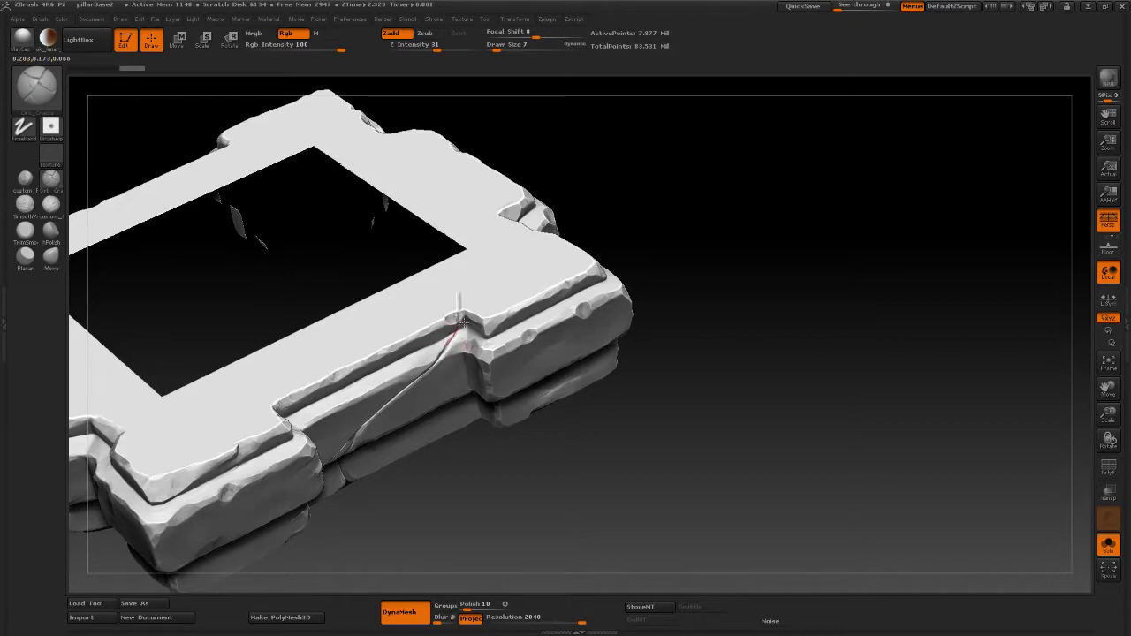
drag(471, 298, 458, 262)
drag(471, 292, 472, 289)
mouse_move(649, 263)
mouse_down()
mouse_move(673, 182)
mouse_move(644, 245)
mouse_move(681, 245)
mouse_move(651, 240)
mouse_up()
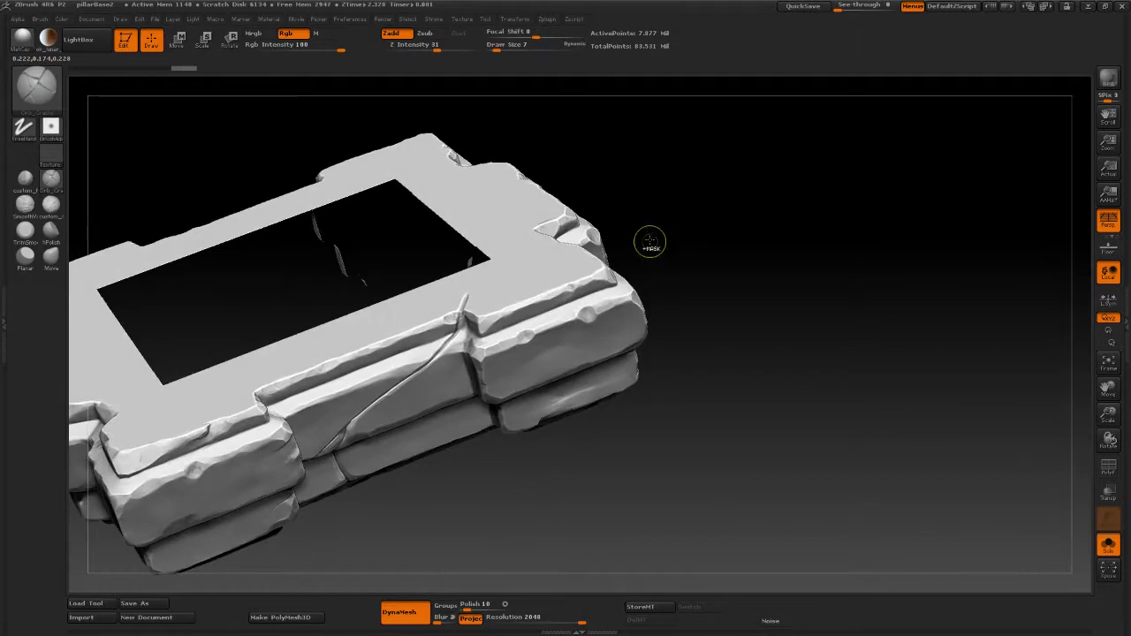
key(ctrl+z)
key(ctrl+z)
key(ctrl+z)
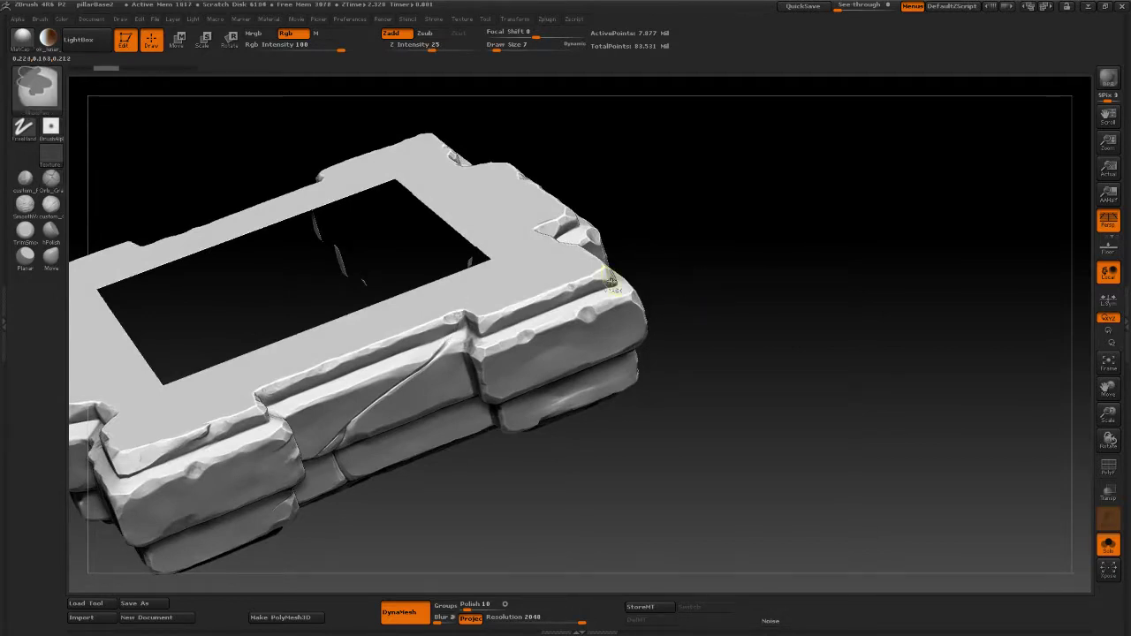
key(ctrl+z)
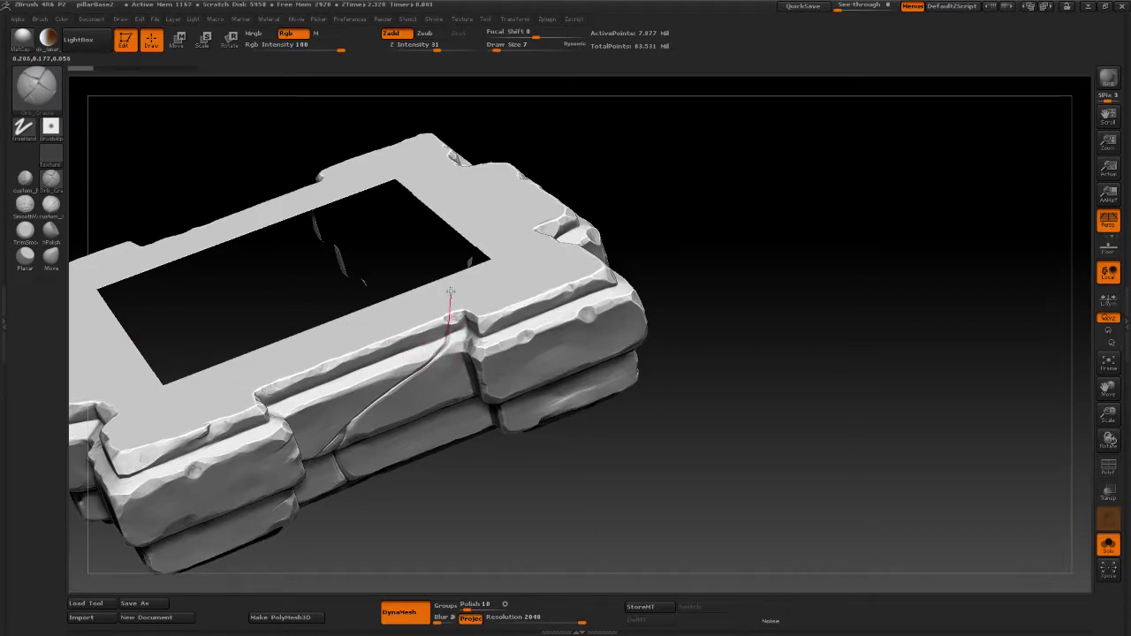
Step: Carve the diagonal front crack further over the upper stone edge and onto the flat top face with the crack brush
drag(448, 272, 450, 272)
drag(458, 317, 446, 276)
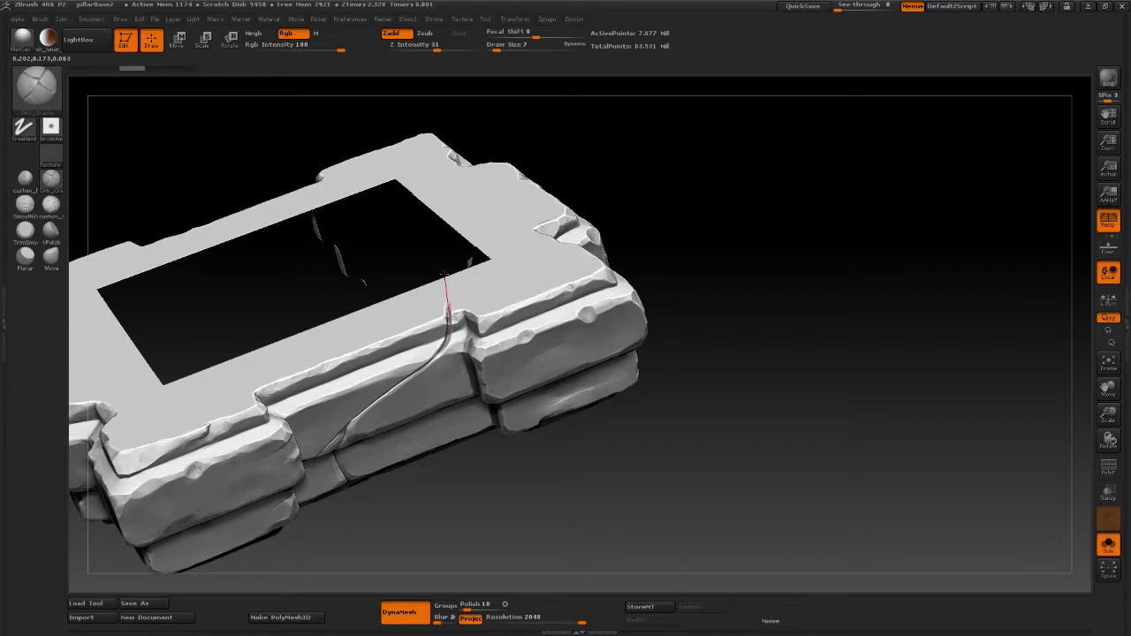
drag(446, 259, 446, 290)
drag(707, 296, 661, 237)
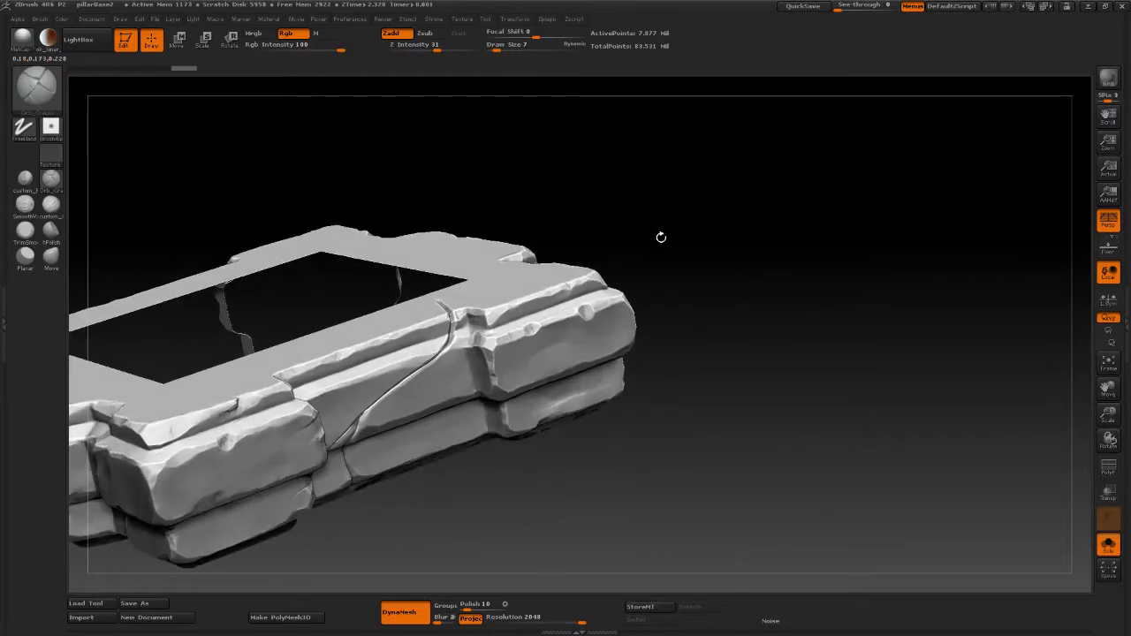
Step: Switch to the custom polish brush and set its draw size to 4 for close work around the new crack
click(35, 186)
mouse_move(719, 257)
mouse_down()
mouse_move(727, 286)
mouse_move(452, 305)
mouse_move(775, 230)
mouse_up()
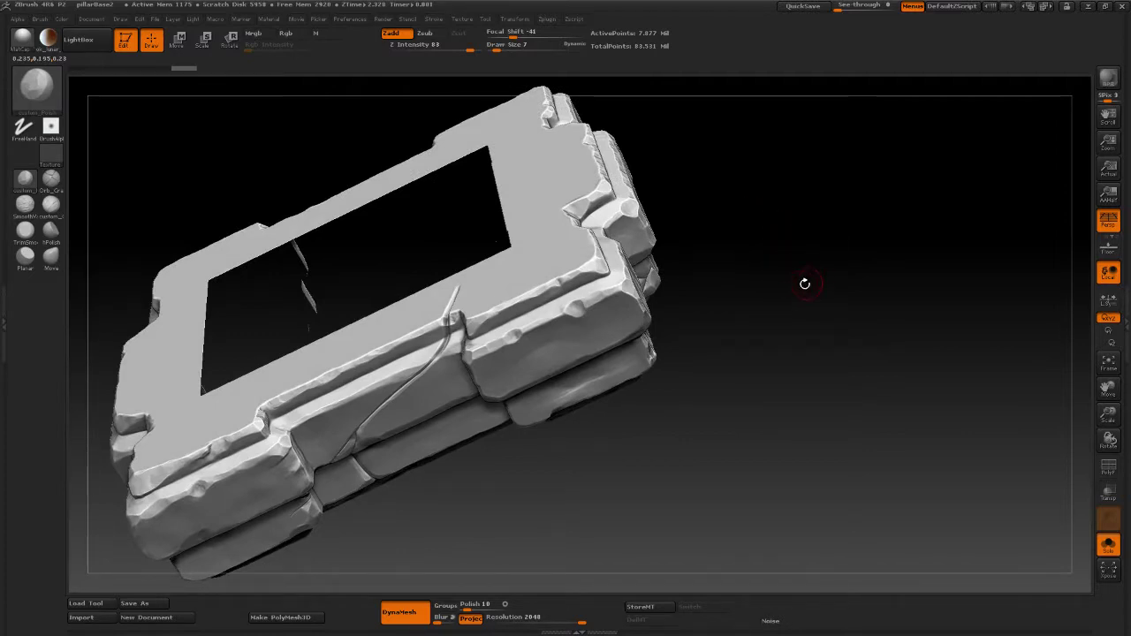
alt+drag(805, 284, 834, 459)
drag(396, 230, 403, 129)
drag(497, 49, 491, 51)
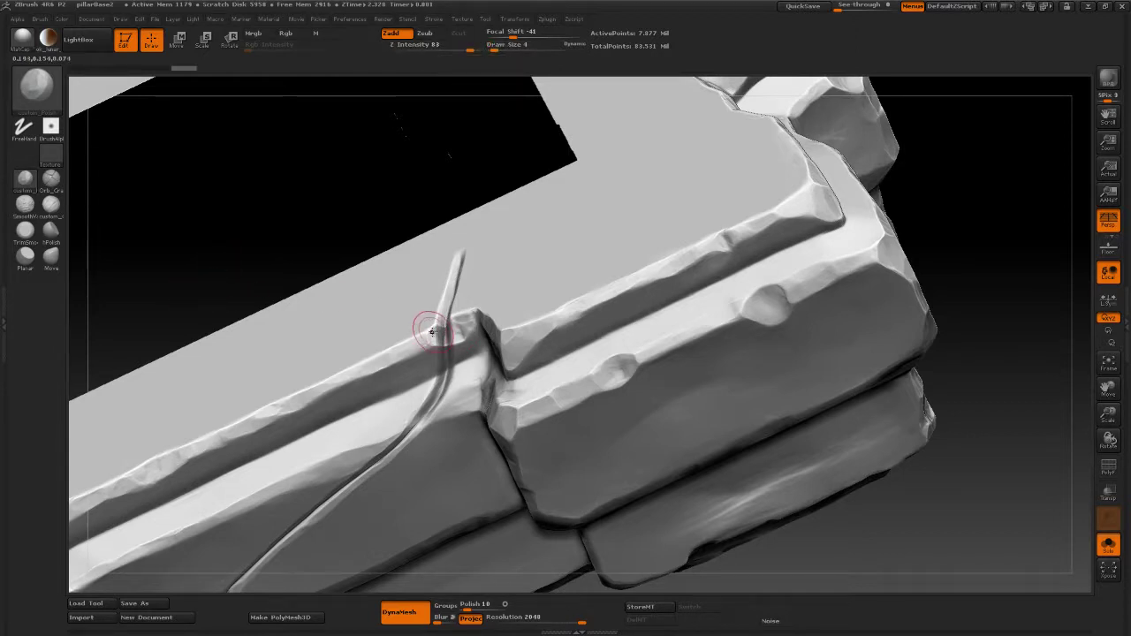
Step: Chip and bevel the top stone edge on the left of the crack, undoing strokes that do not fit
drag(432, 333, 430, 333)
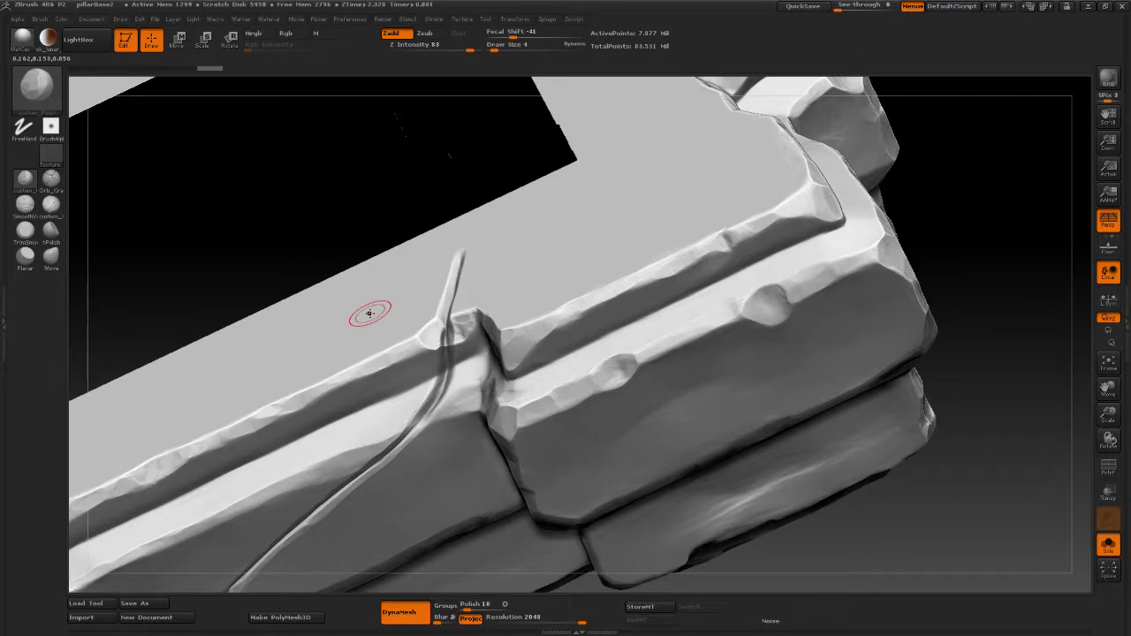
key(ctrl+z)
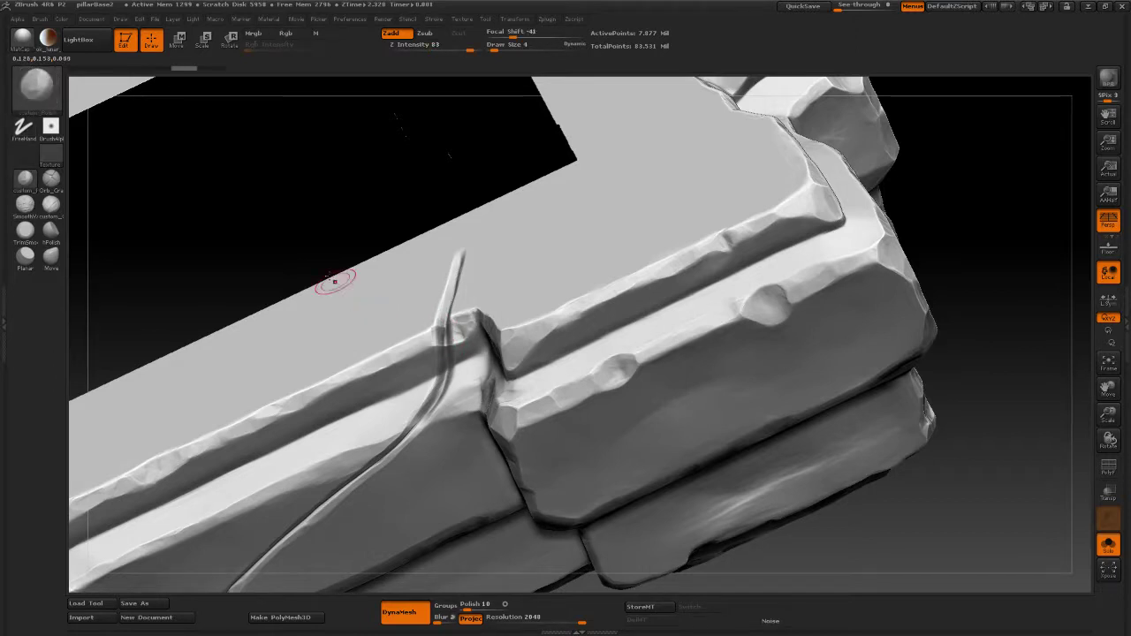
mouse_move(433, 345)
mouse_down()
mouse_move(435, 330)
mouse_move(436, 367)
mouse_move(437, 339)
mouse_up()
drag(347, 163, 352, 212)
mouse_move(436, 323)
mouse_down()
mouse_move(435, 295)
mouse_move(433, 347)
mouse_move(431, 328)
mouse_up()
key(ctrl+z)
mouse_move(433, 341)
mouse_down()
mouse_move(429, 326)
mouse_move(431, 343)
mouse_up()
drag(433, 327, 430, 337)
Step: Polish the right side of the crack on the top face to give it an irregular, chipped border
drag(939, 486, 525, 295)
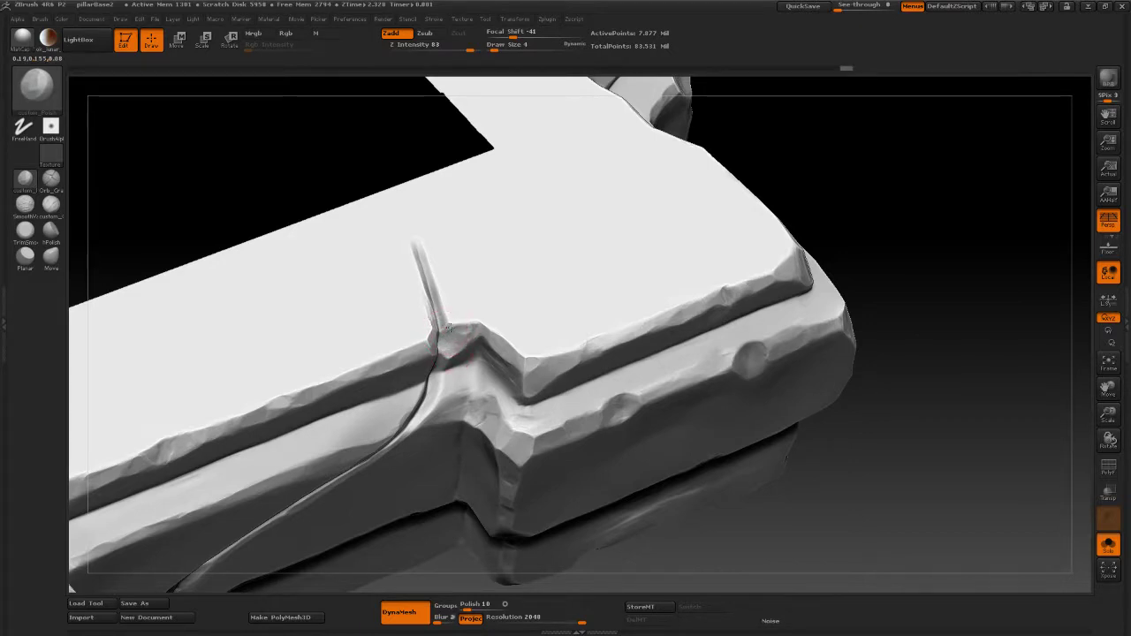
drag(887, 220, 530, 176)
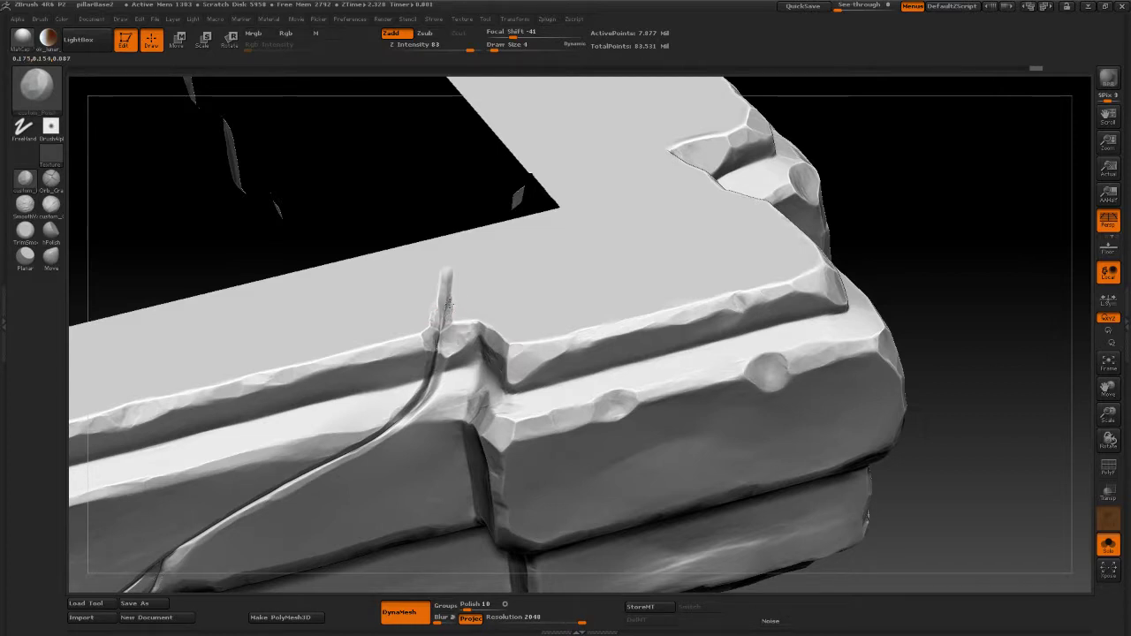
right_drag(451, 292, 437, 332)
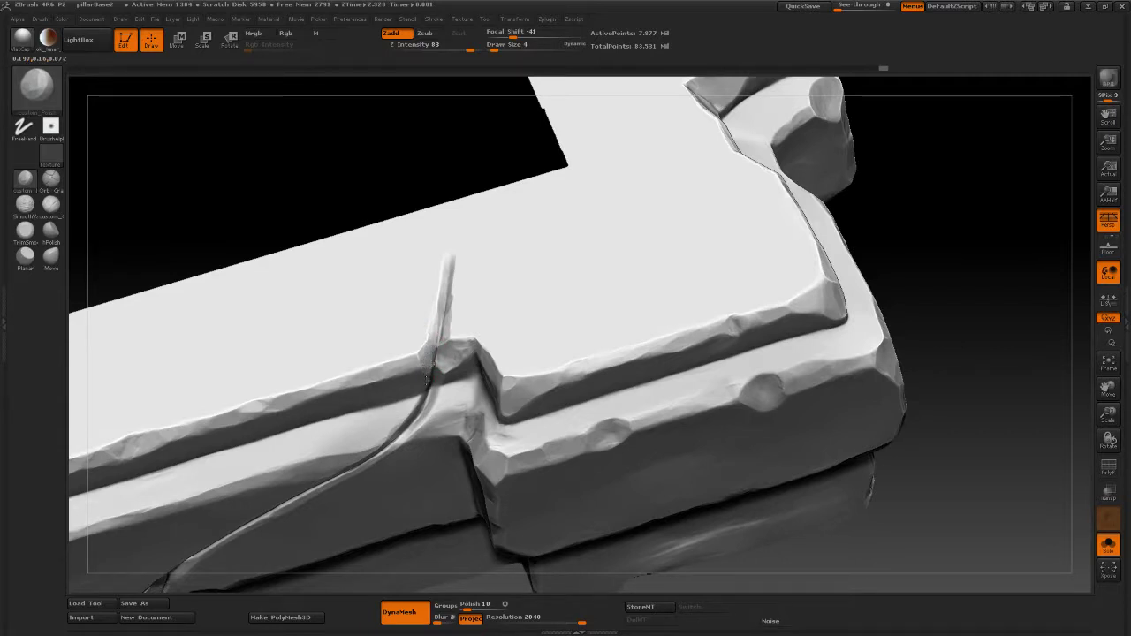
Step: Flatten and chip the crack's borders where it runs over the stepped ledge towards the notch in the front side
alt+drag(965, 375, 996, 202)
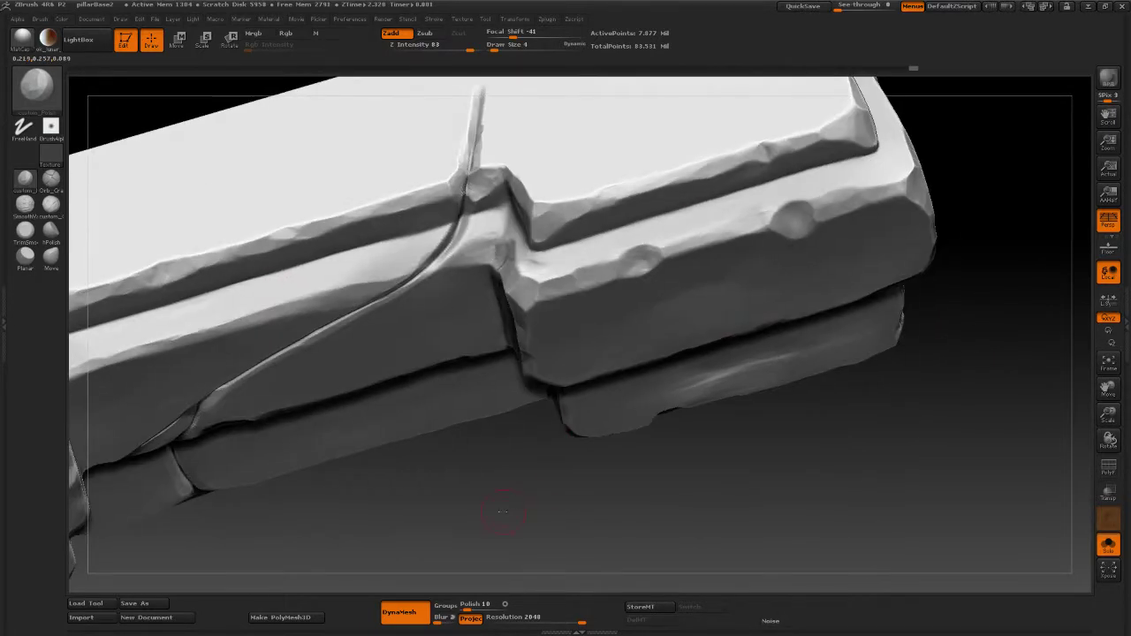
right_drag(502, 511, 523, 464)
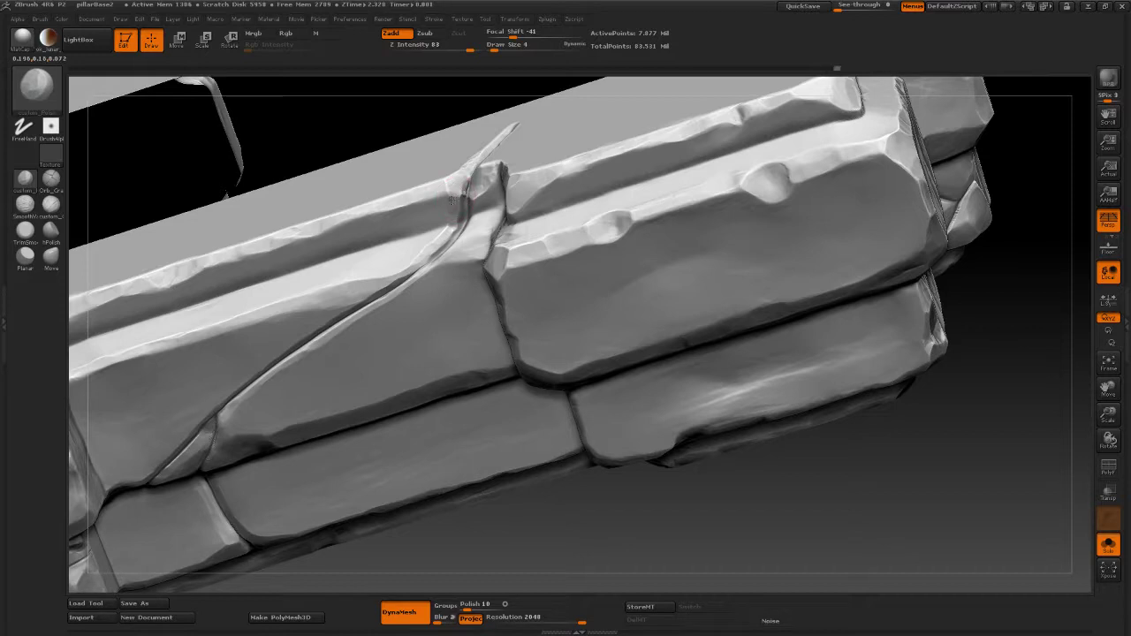
mouse_move(844, 453)
mouse_down()
mouse_move(619, 336)
mouse_move(456, 199)
mouse_up()
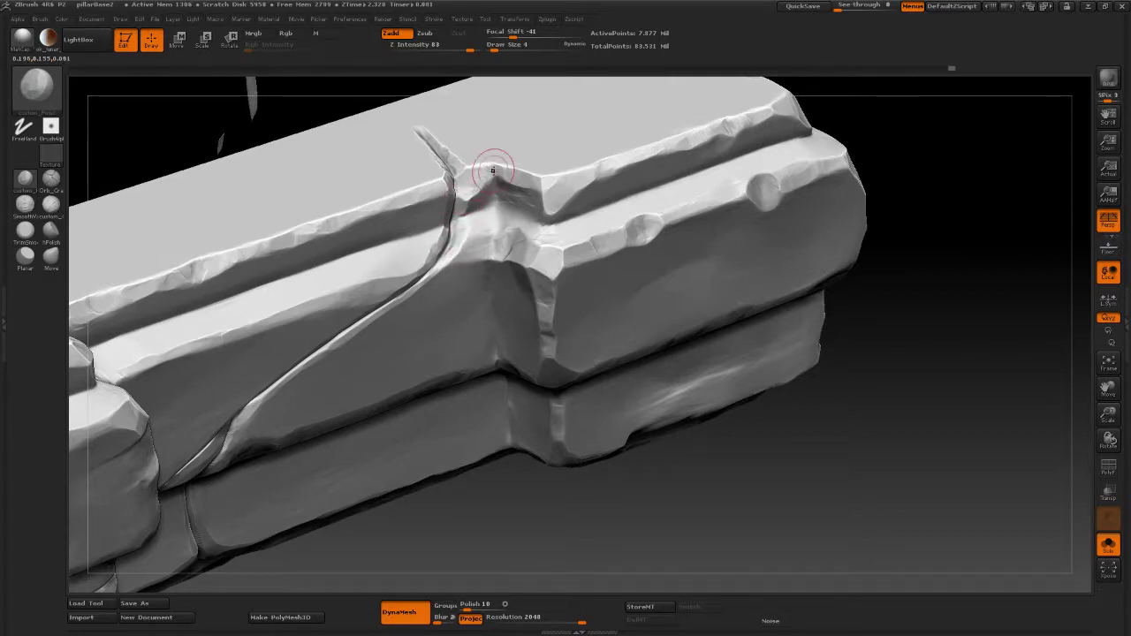
mouse_move(906, 445)
mouse_down()
mouse_move(760, 429)
mouse_move(672, 380)
mouse_up()
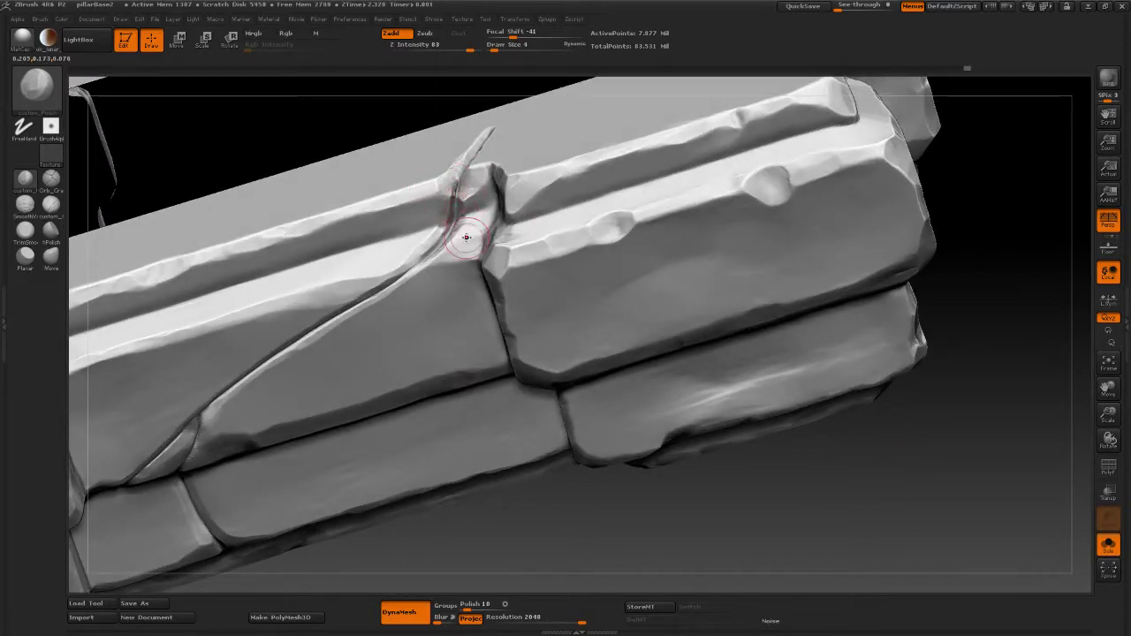
drag(989, 501, 586, 207)
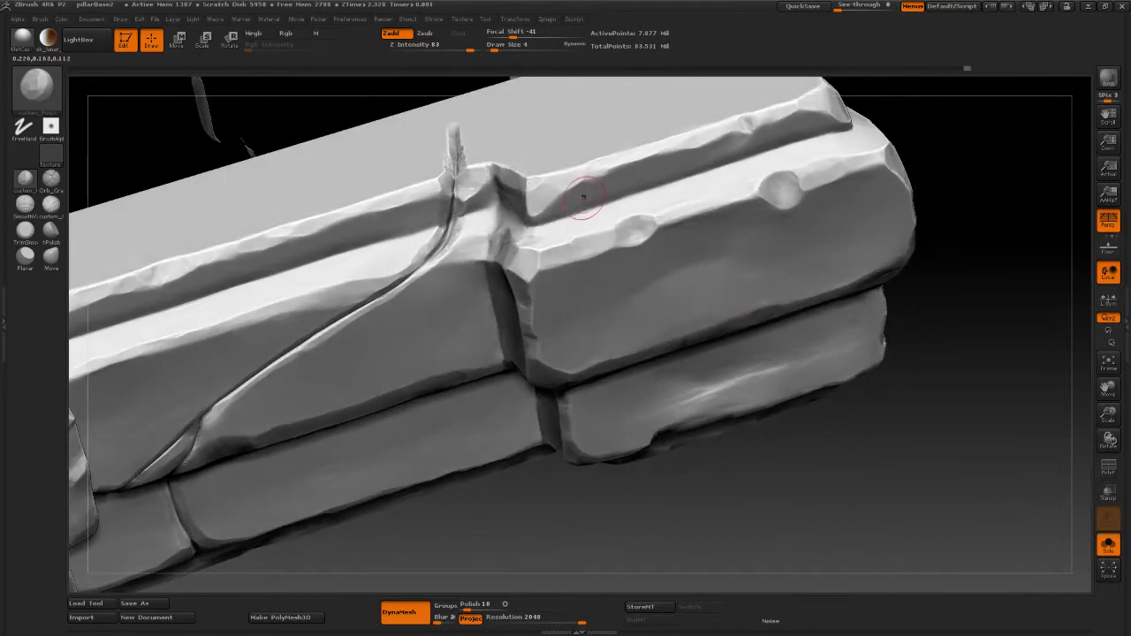
Step: Recut the crack with the crack brush from the top face over the ledge and down along the front diagonal
click(50, 178)
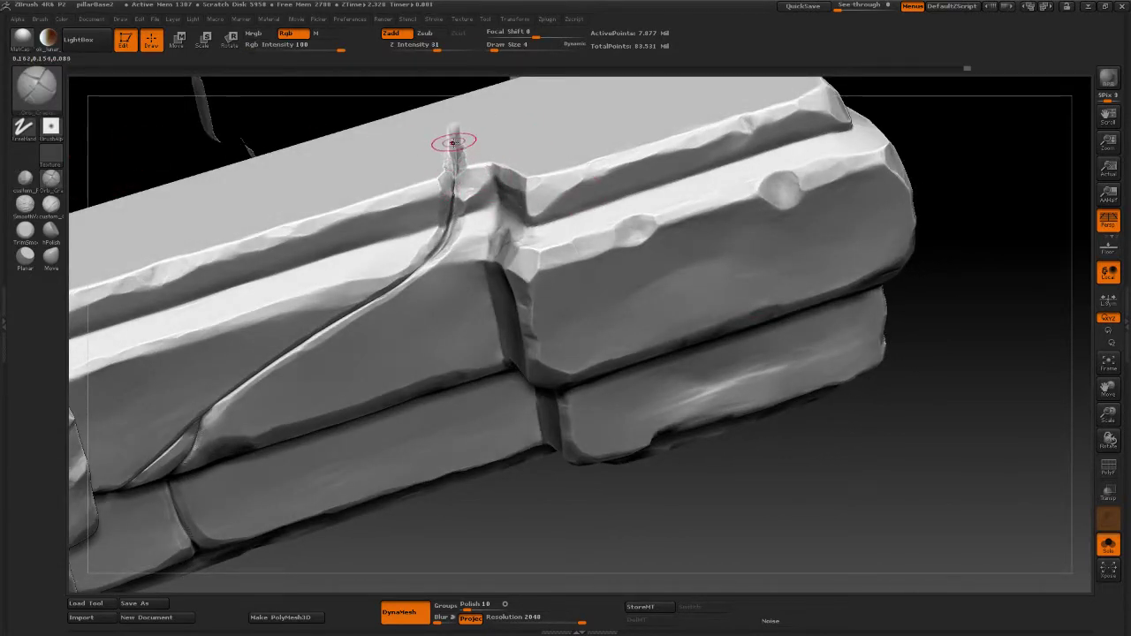
drag(454, 143, 452, 198)
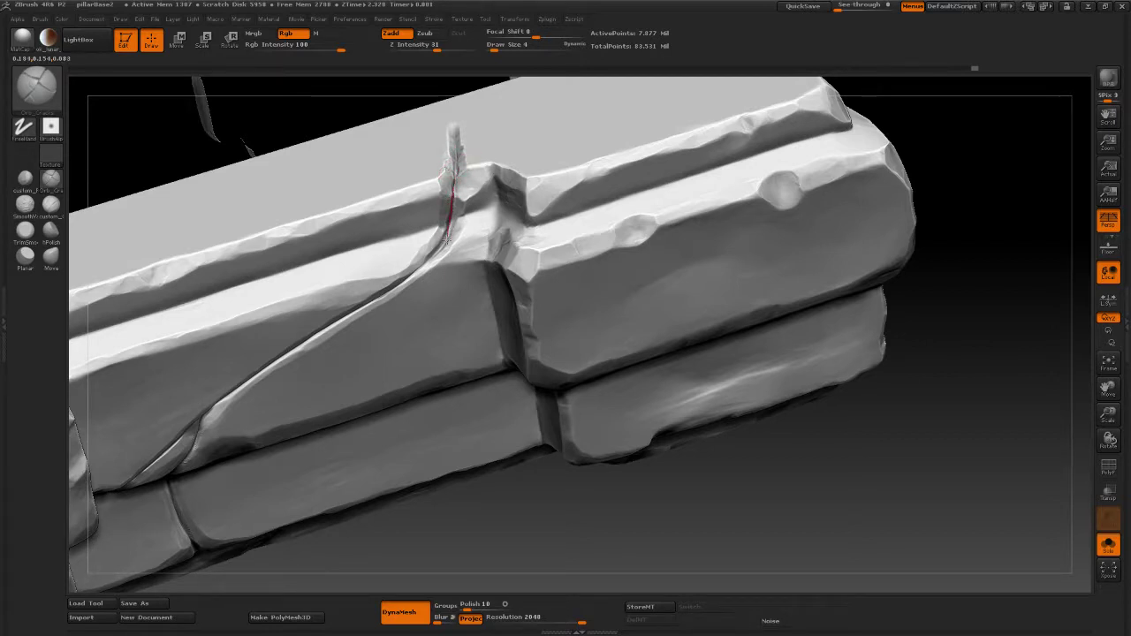
drag(446, 241, 444, 243)
drag(454, 171, 455, 204)
mouse_move(415, 282)
mouse_down()
mouse_move(416, 272)
mouse_move(384, 300)
mouse_up()
mouse_move(905, 435)
mouse_down()
mouse_move(896, 435)
mouse_move(923, 467)
mouse_move(875, 442)
mouse_move(783, 337)
mouse_move(783, 381)
mouse_move(742, 381)
mouse_move(775, 399)
mouse_move(752, 401)
mouse_move(751, 412)
mouse_up()
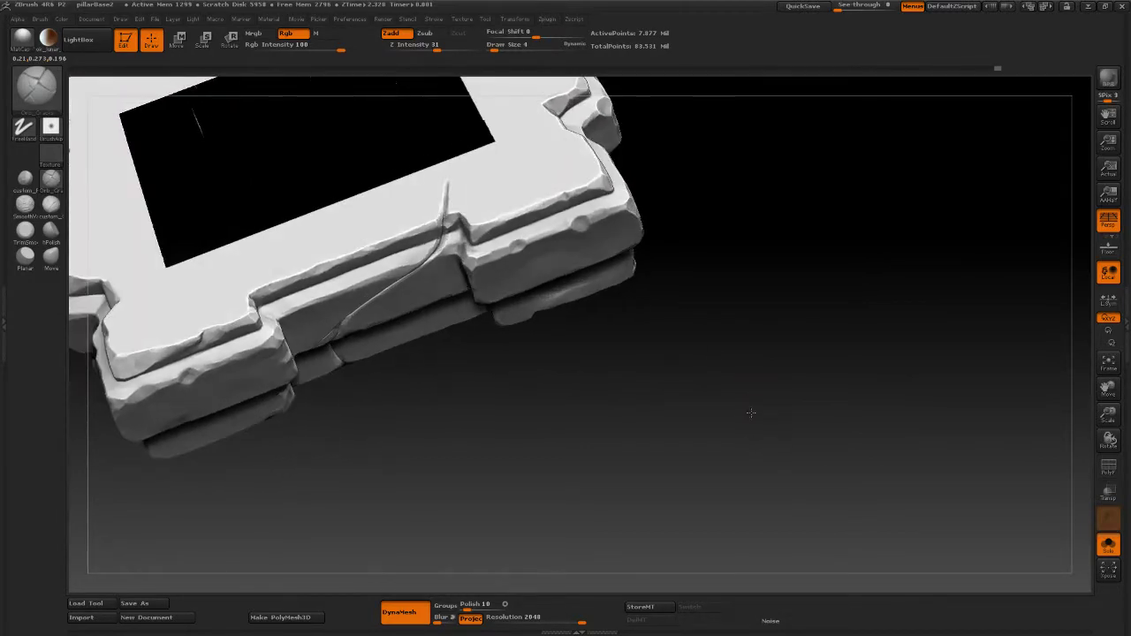
Step: Chip the crack's borders at the stepped ledge with the custom polish brush and recut the crack with Orb_Cracks
click(25, 178)
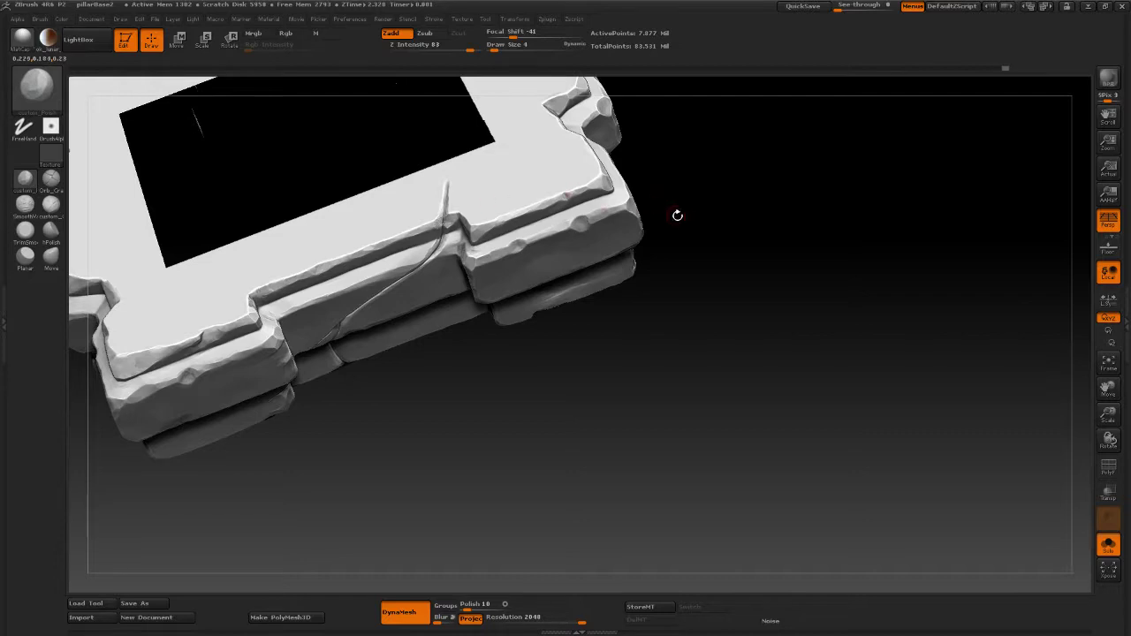
mouse_move(677, 215)
mouse_down()
mouse_move(699, 194)
mouse_move(712, 288)
mouse_move(730, 300)
mouse_move(384, 250)
mouse_up()
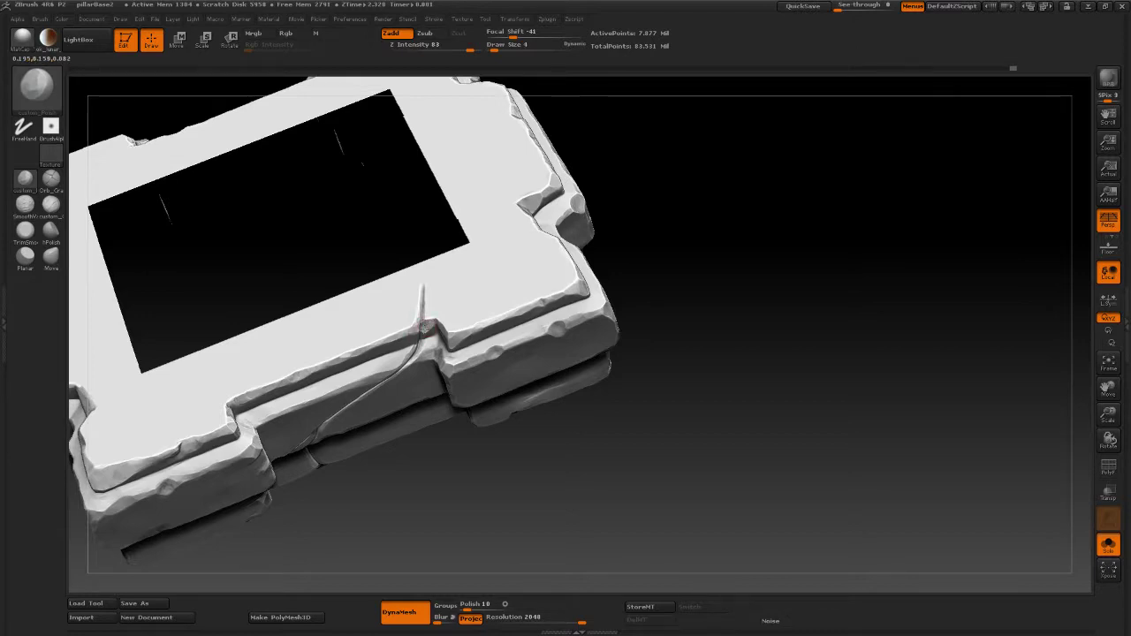
click(50, 178)
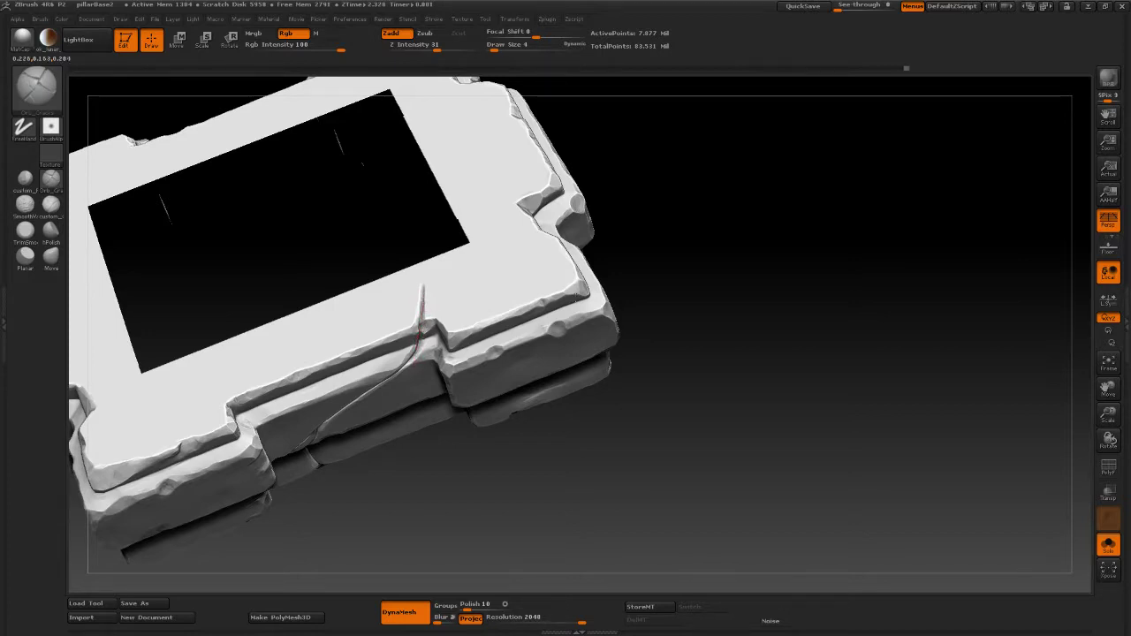
mouse_move(683, 280)
mouse_down()
mouse_move(701, 243)
mouse_move(627, 251)
mouse_move(720, 315)
mouse_move(707, 327)
mouse_up()
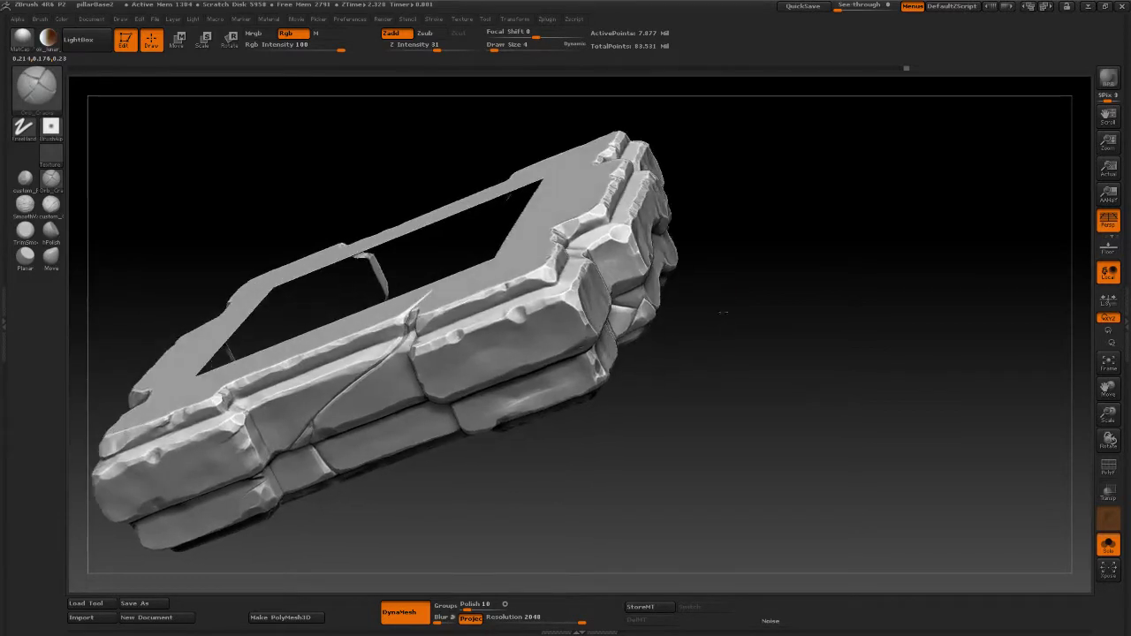
click(49, 199)
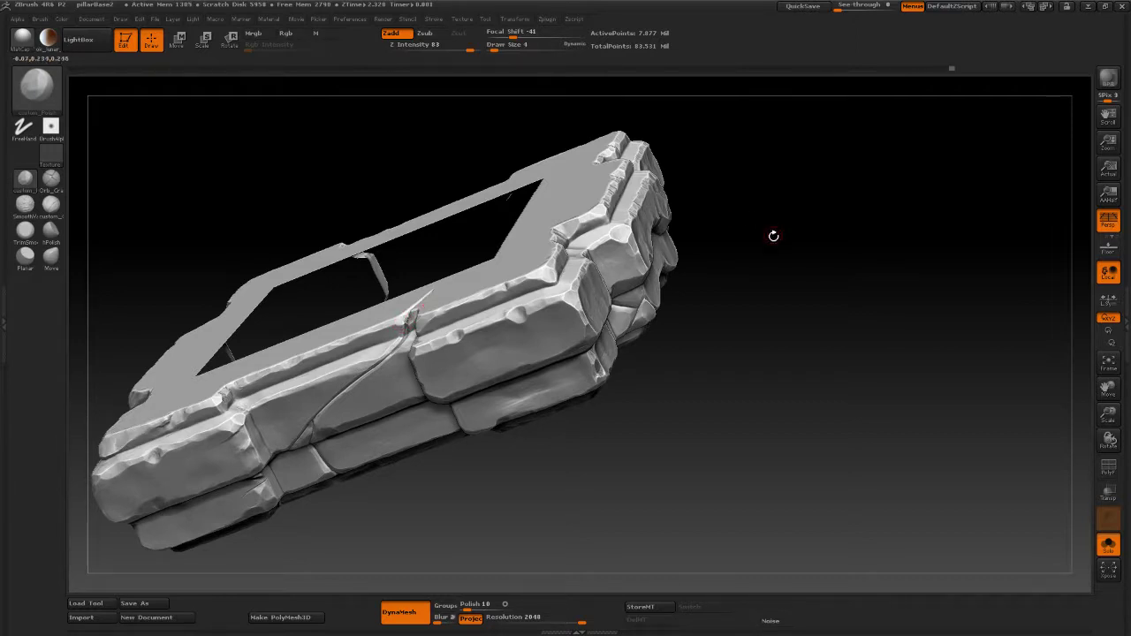
mouse_move(772, 235)
mouse_down()
mouse_move(786, 250)
mouse_move(752, 255)
mouse_move(729, 279)
mouse_move(690, 281)
mouse_up()
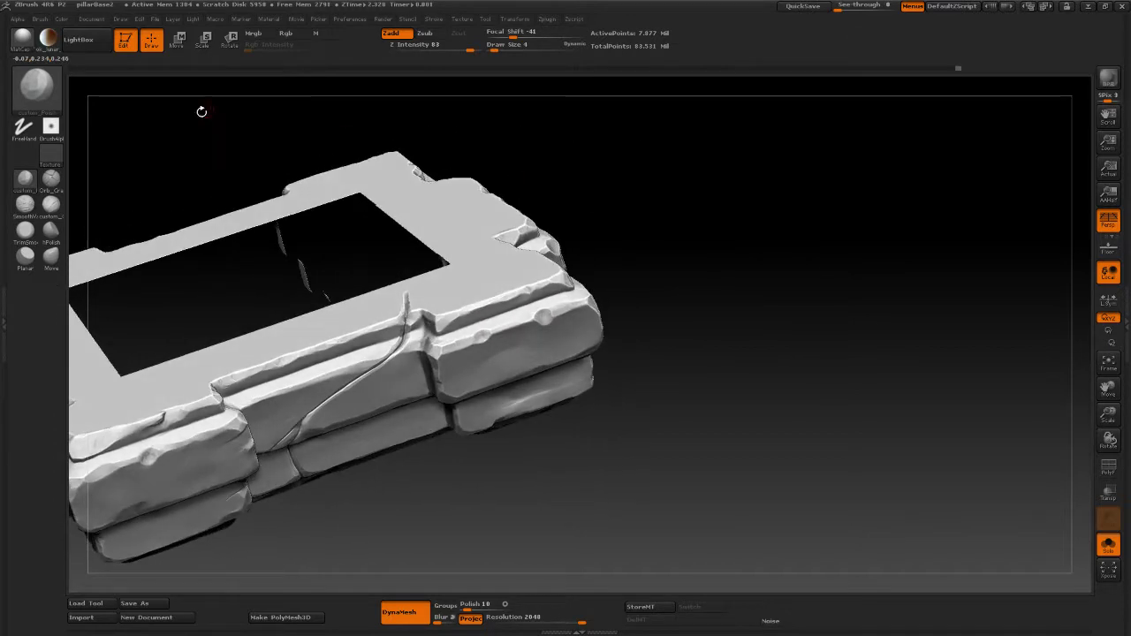
Step: Sharpen the crack from the top face over the ledge with the custom_pinch brush at a draw size of 10
click(36, 107)
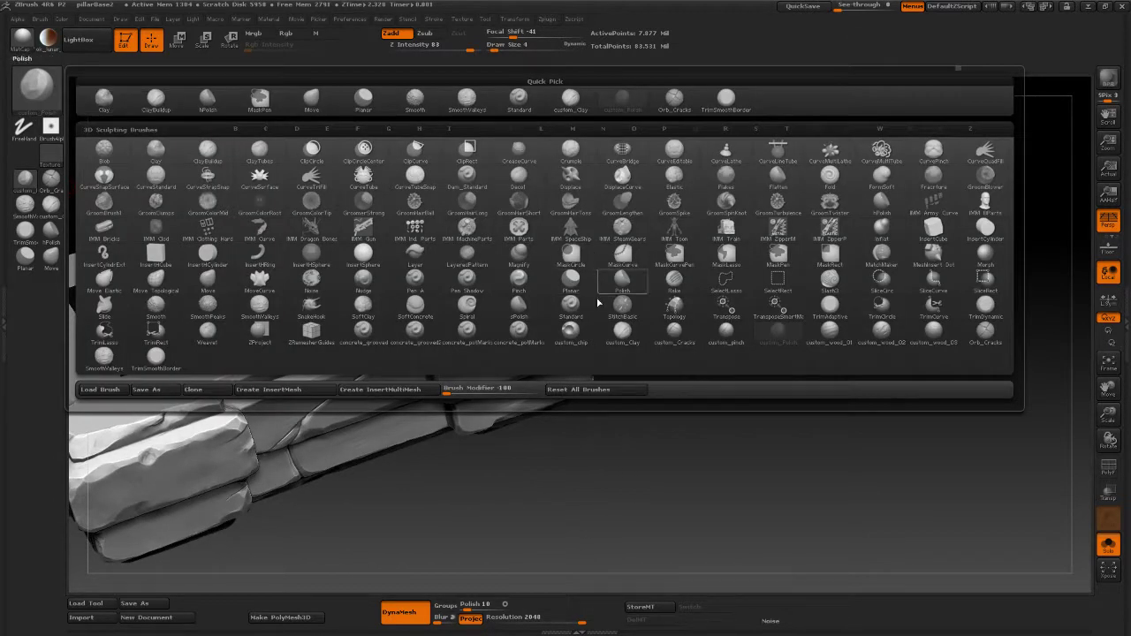
click(742, 324)
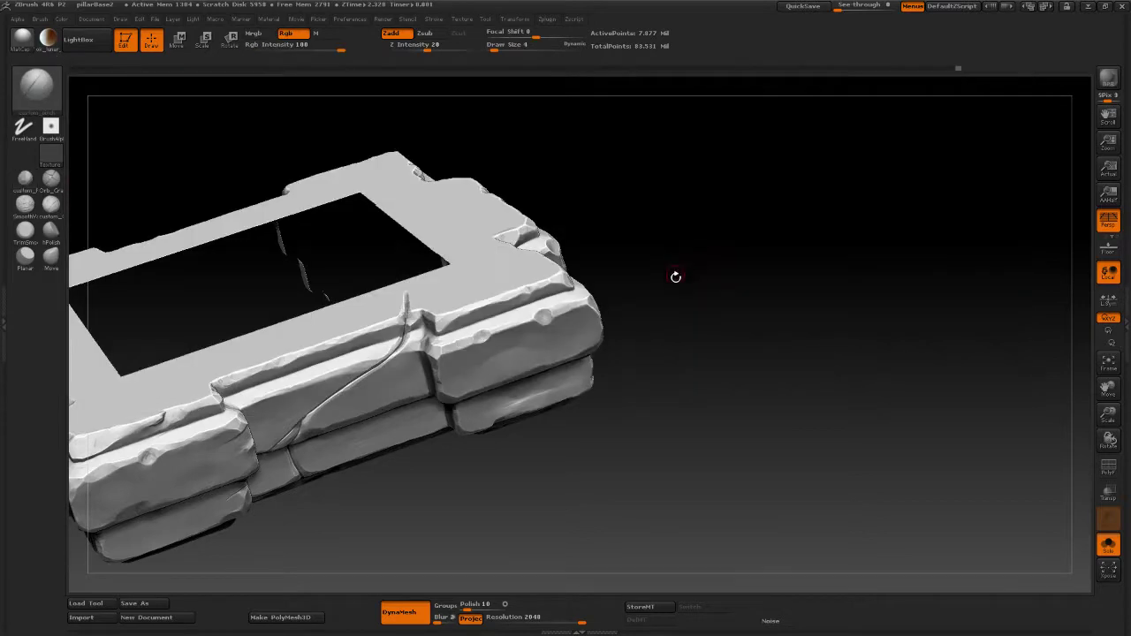
key(space)
drag(432, 327, 438, 327)
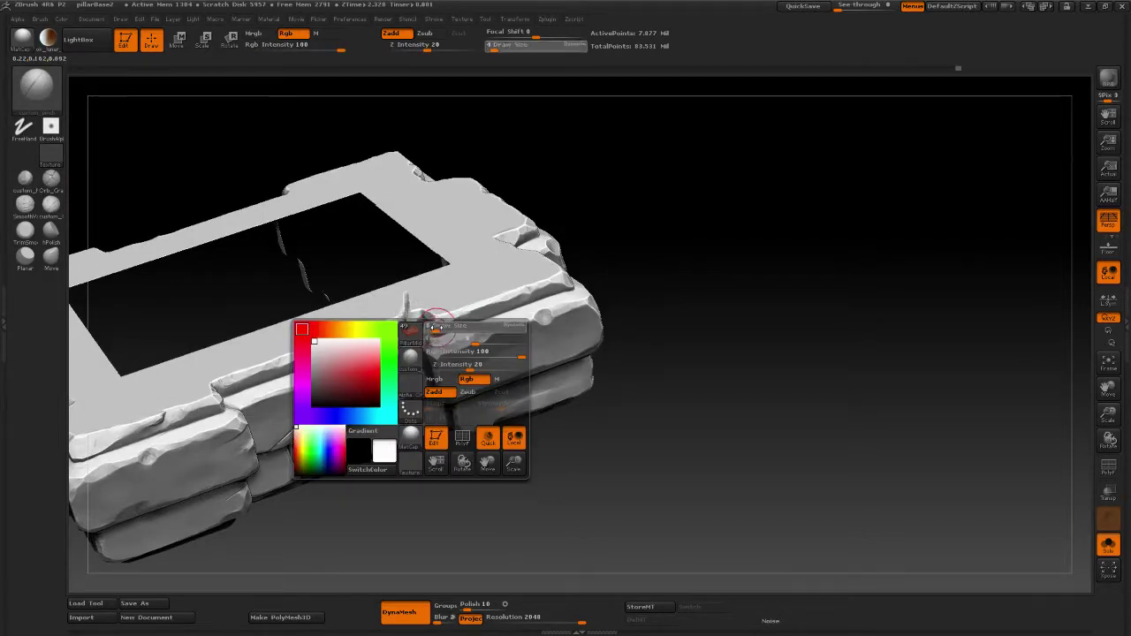
drag(638, 251, 646, 285)
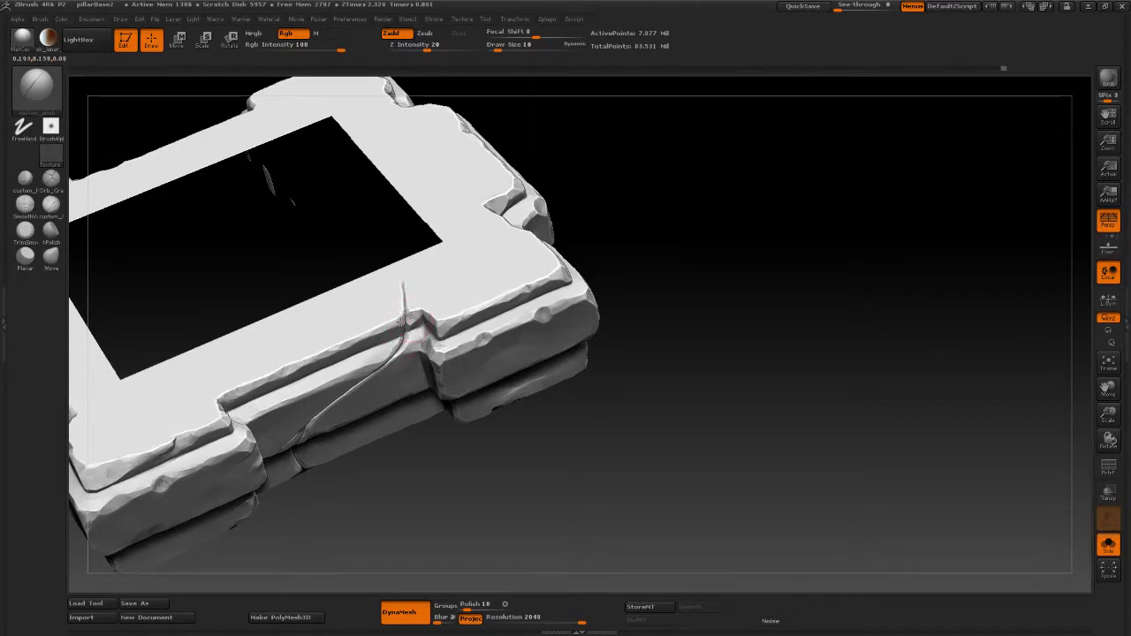
mouse_move(645, 284)
mouse_down()
mouse_move(645, 235)
mouse_move(657, 260)
mouse_up()
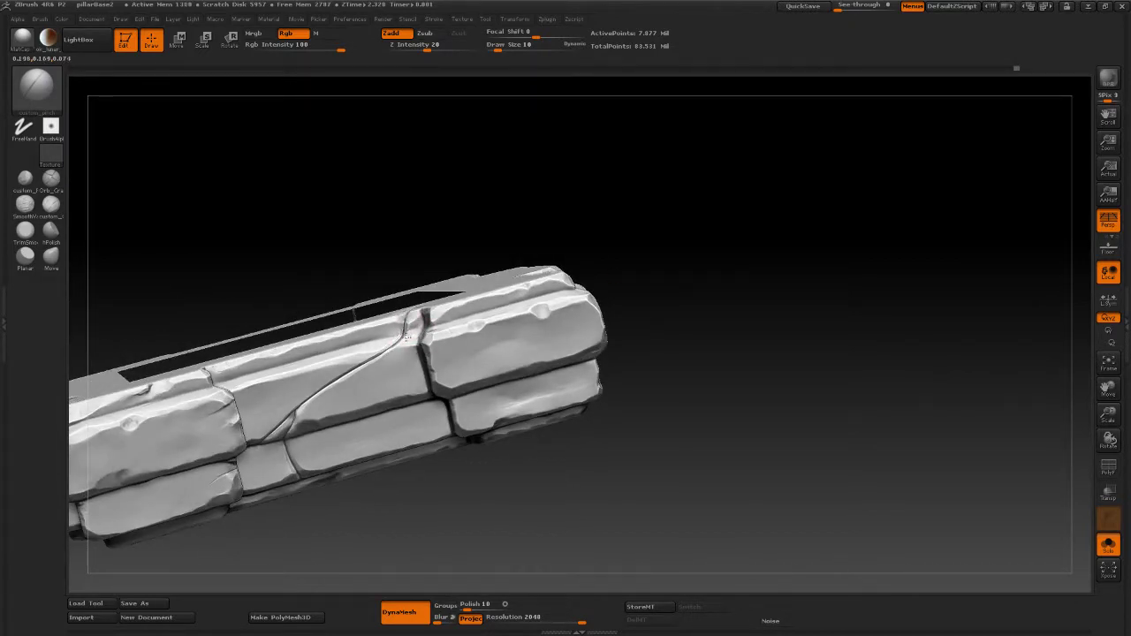
drag(410, 309, 412, 302)
drag(667, 256, 679, 313)
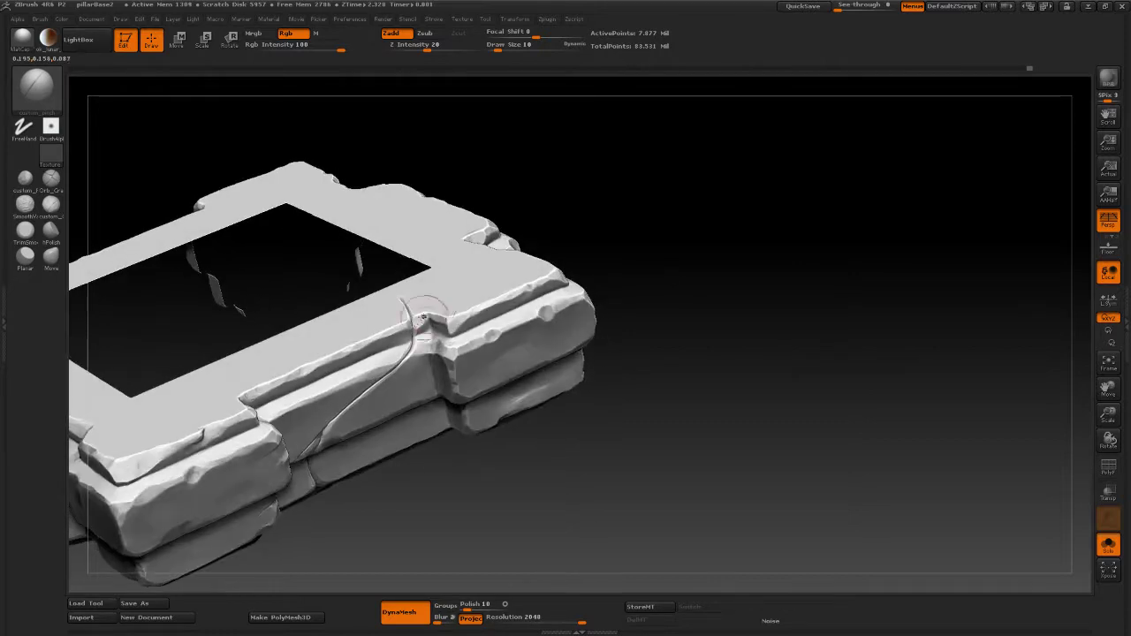
drag(402, 299, 411, 329)
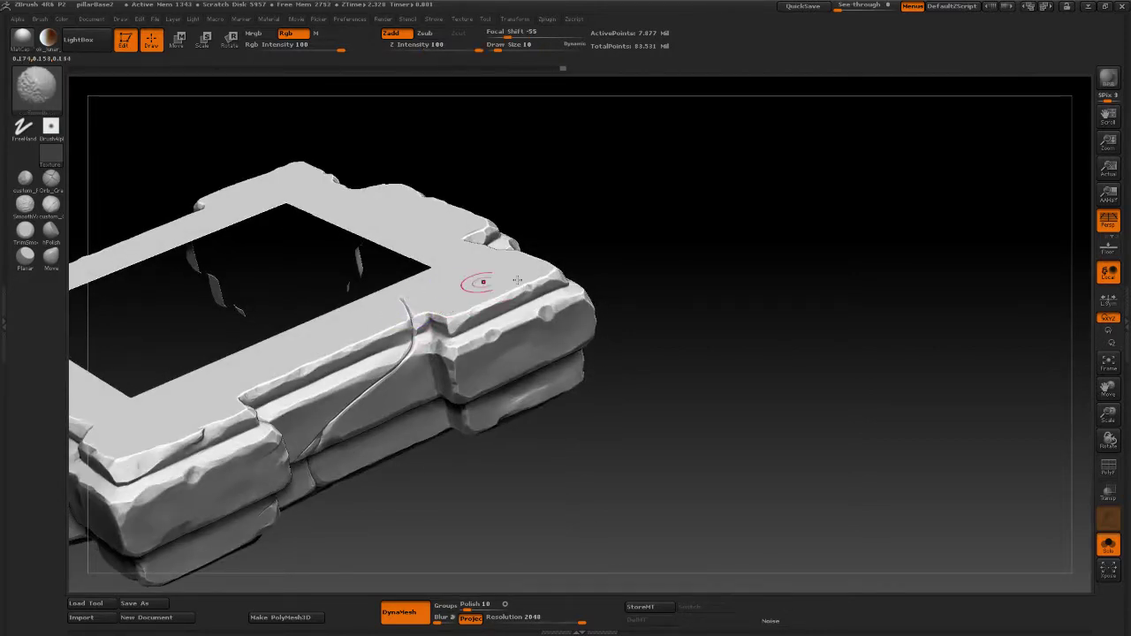
drag(618, 296, 622, 253)
drag(412, 310, 411, 320)
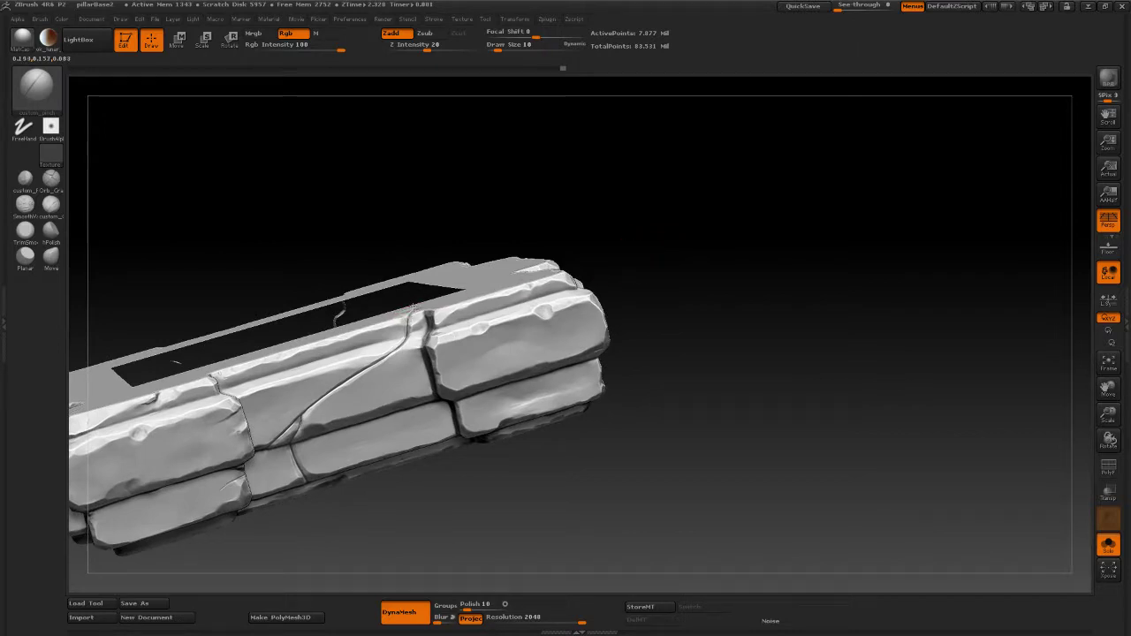
drag(638, 241, 592, 331)
Step: Carve irregular grooves into the upper left corner block on the arched side with custom_Clay in Zsub mode, draw size 10
drag(653, 278, 643, 311)
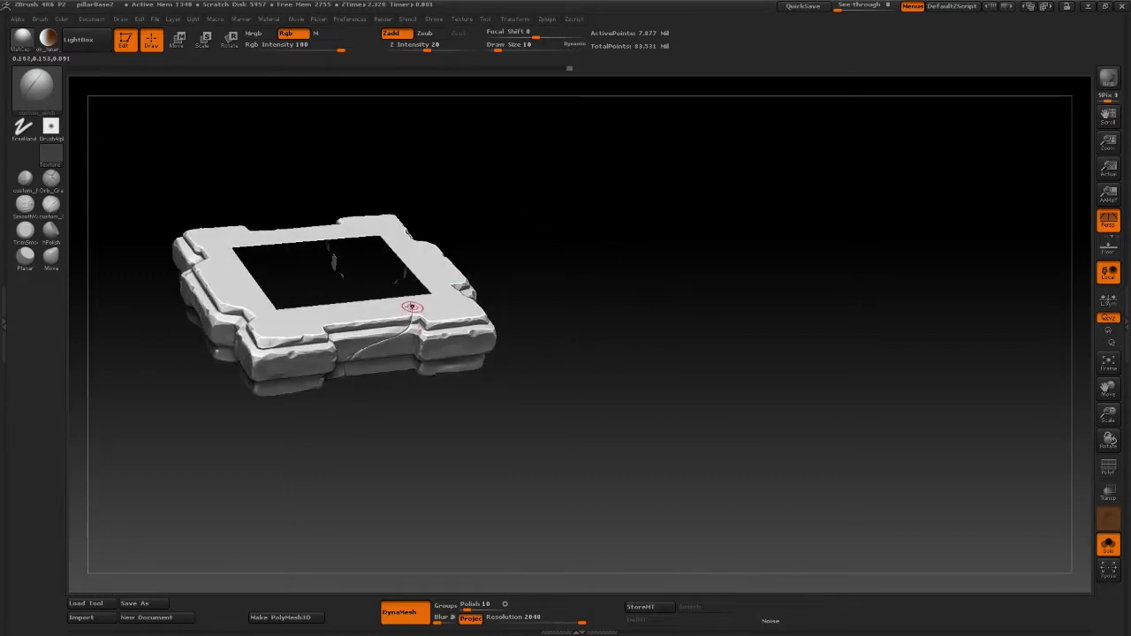
drag(640, 282, 544, 275)
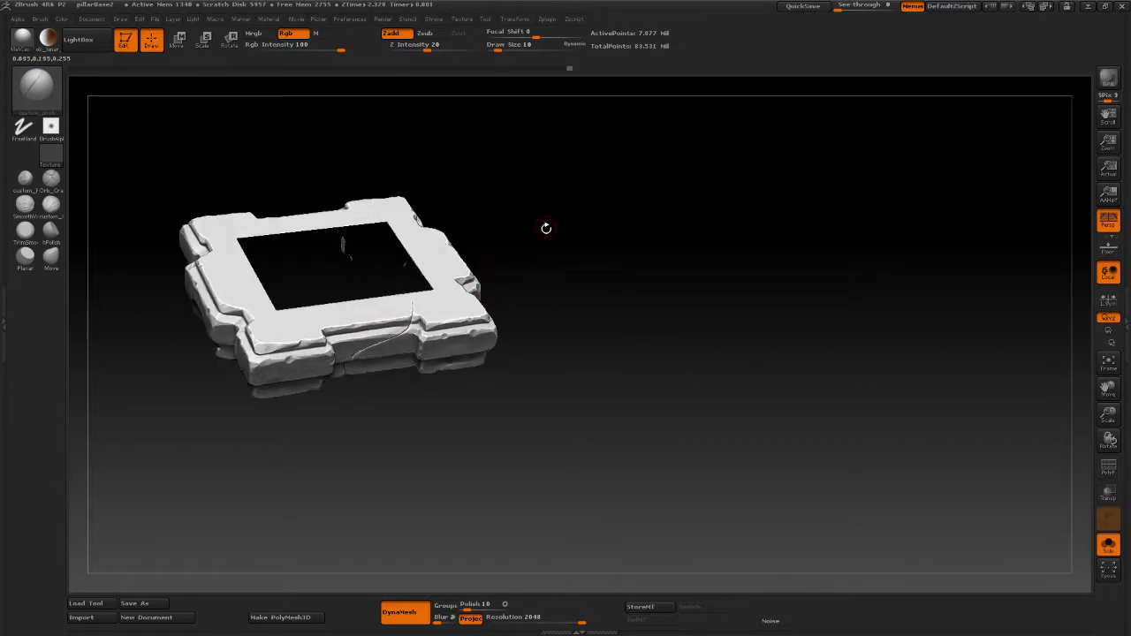
drag(605, 316, 583, 372)
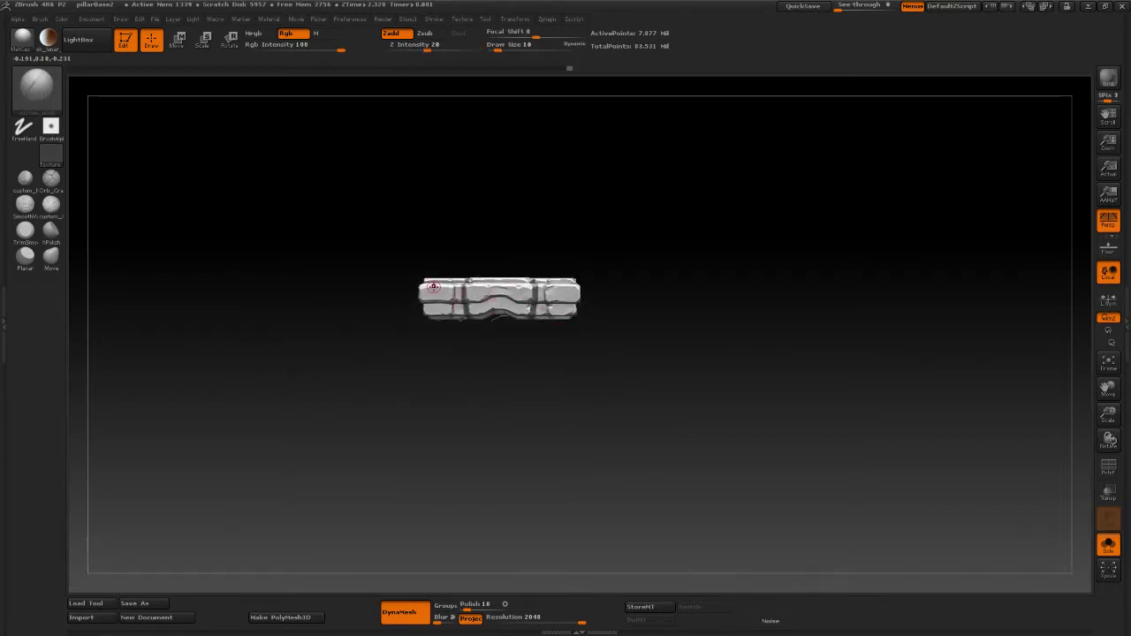
alt+drag(360, 275, 603, 482)
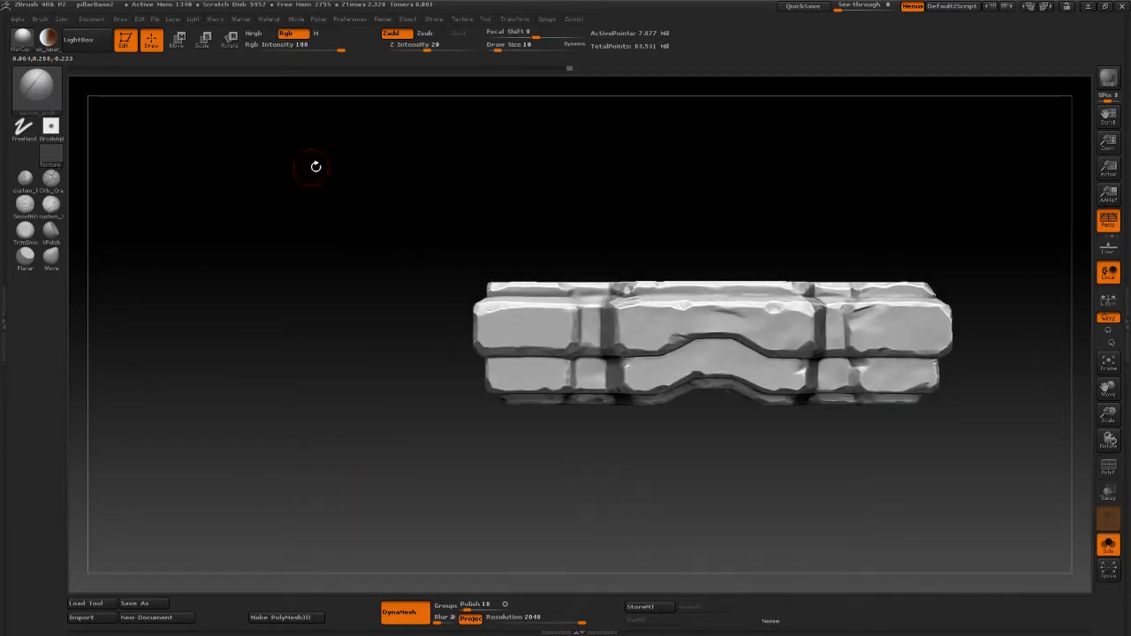
click(50, 205)
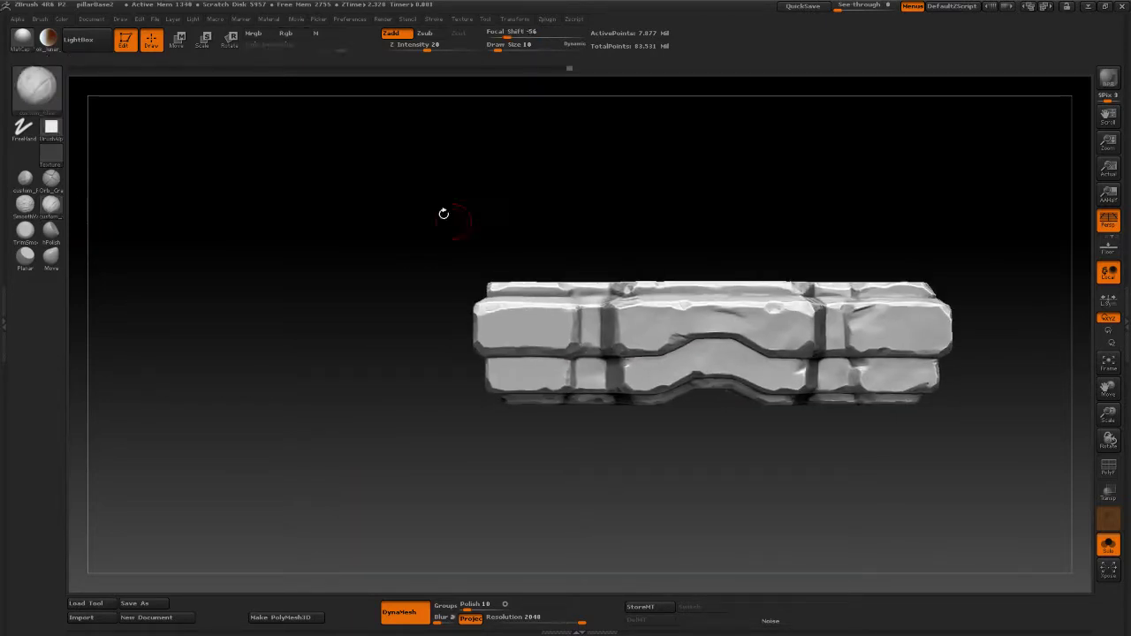
click(425, 33)
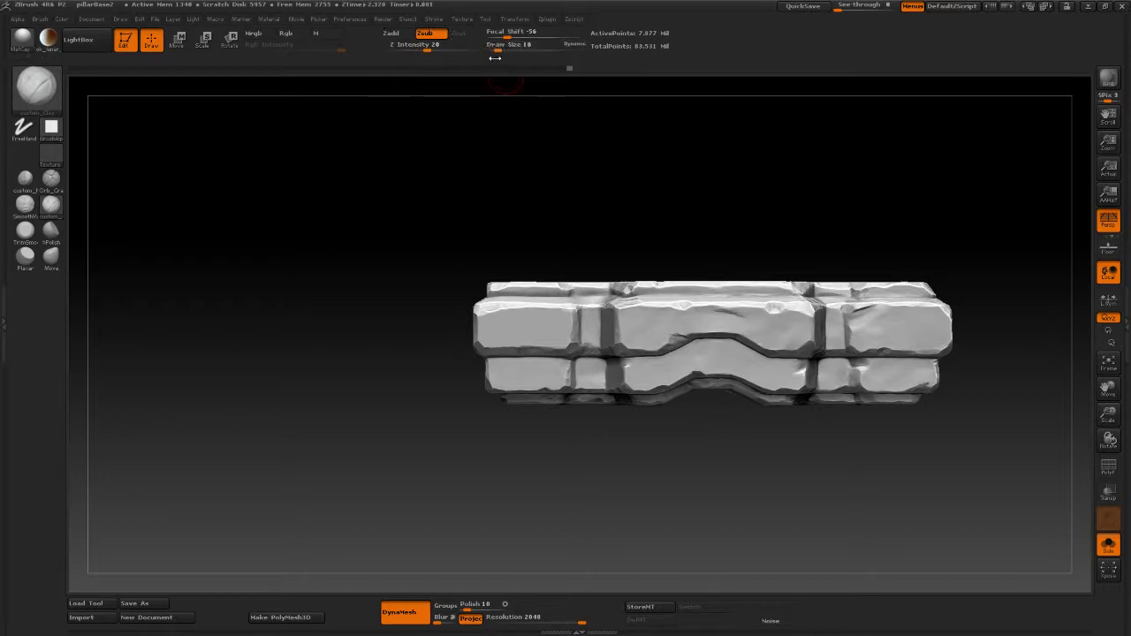
drag(495, 58, 500, 57)
mouse_move(409, 263)
alt+mouse_down()
mouse_move(243, 306)
mouse_move(391, 266)
alt+mouse_up()
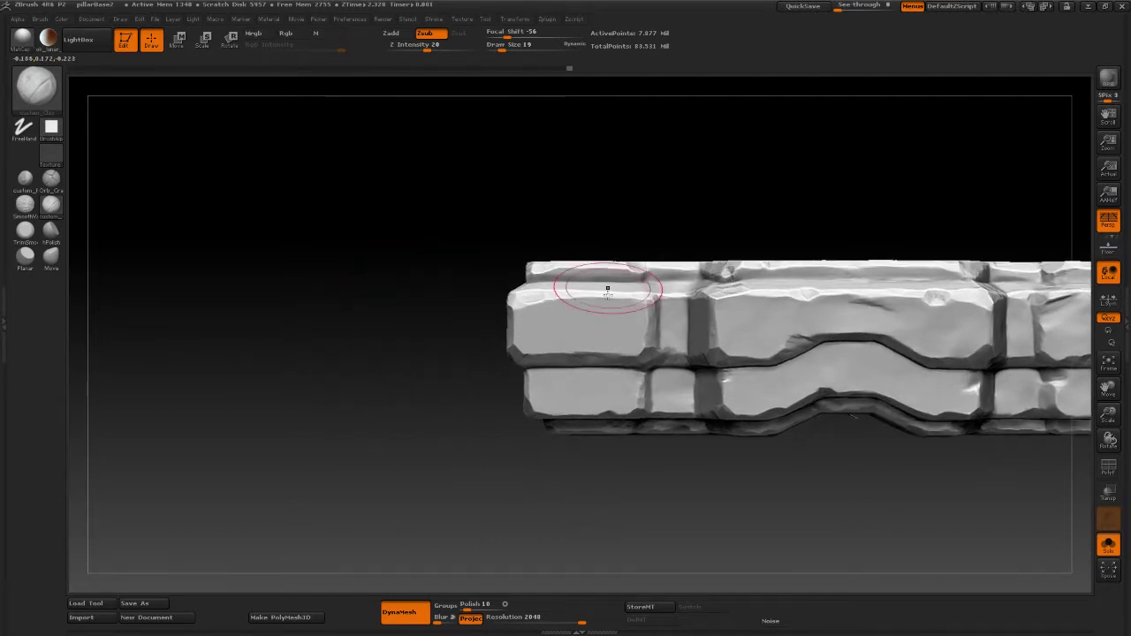
key(space)
drag(597, 319, 601, 313)
mouse_move(553, 328)
mouse_down()
mouse_move(594, 342)
mouse_move(540, 322)
mouse_move(552, 307)
mouse_move(532, 311)
mouse_move(539, 329)
mouse_move(534, 320)
mouse_move(557, 309)
mouse_move(632, 308)
mouse_move(626, 343)
mouse_move(603, 321)
mouse_move(635, 318)
mouse_move(530, 347)
mouse_move(526, 318)
mouse_up()
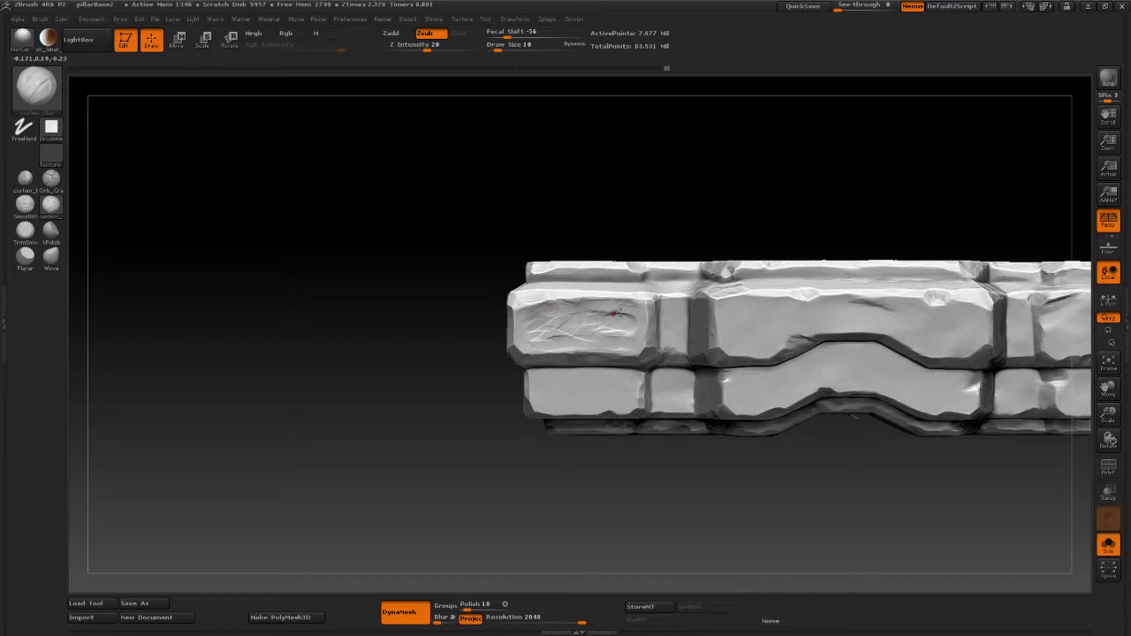
Step: Choose the hPolish brush with a draw size of 4 and select the square alpha for it
click(50, 229)
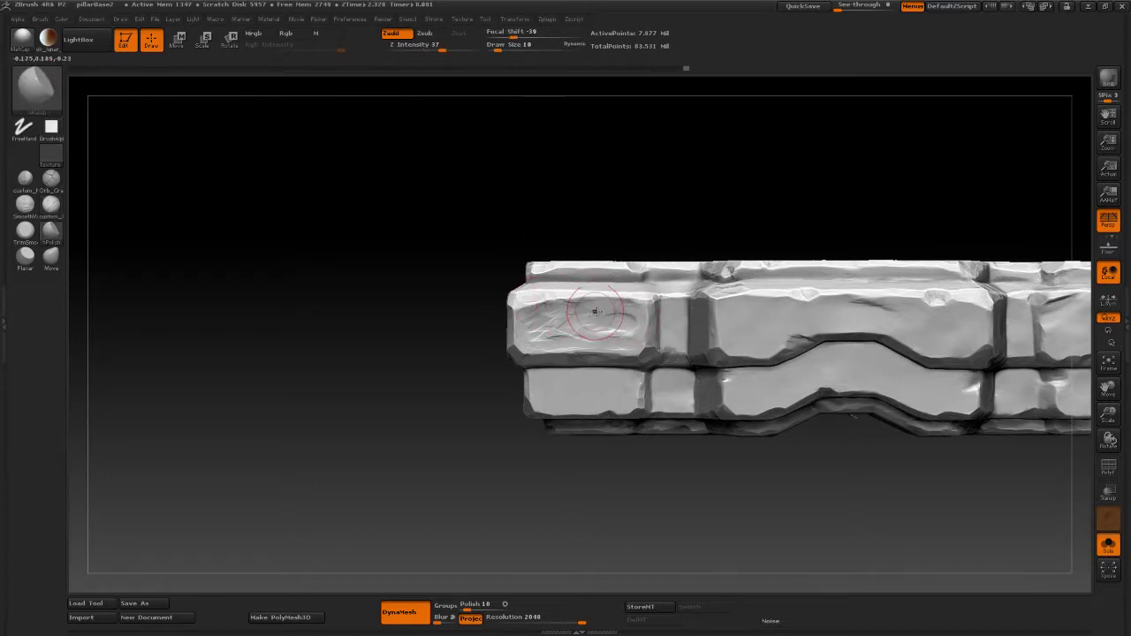
key(space)
drag(607, 323, 602, 323)
click(5, 299)
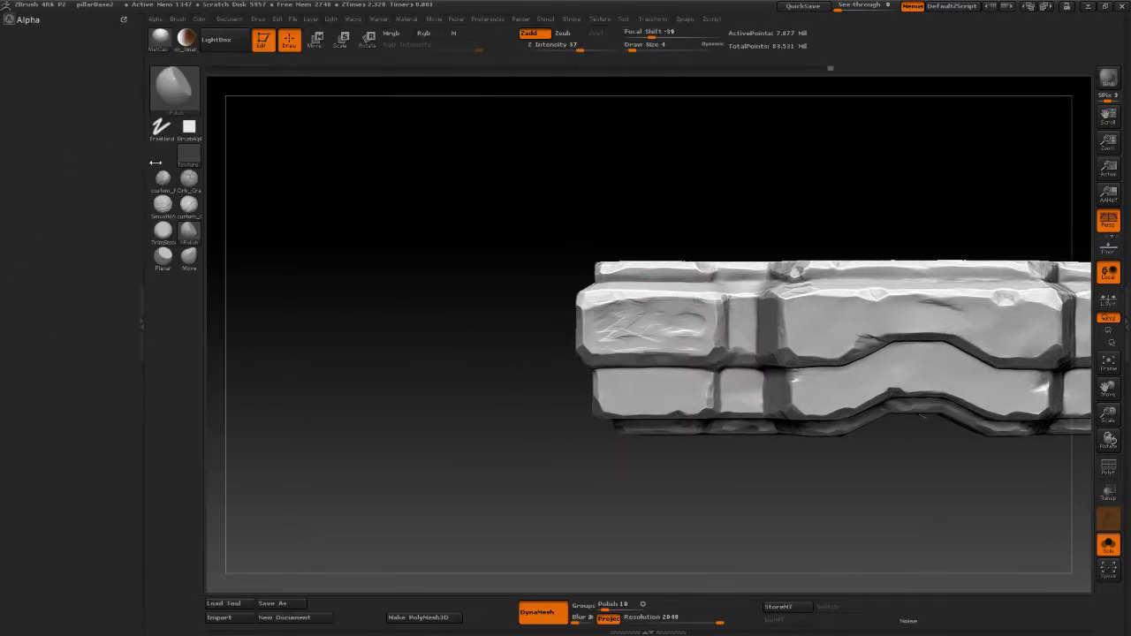
click(36, 23)
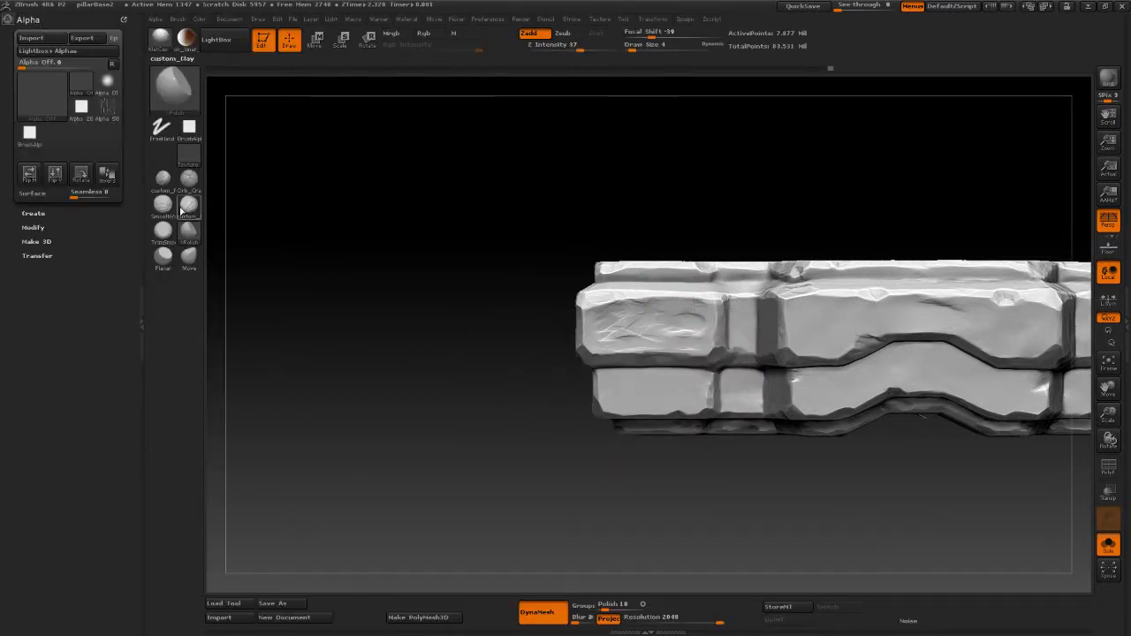
click(78, 108)
click(143, 335)
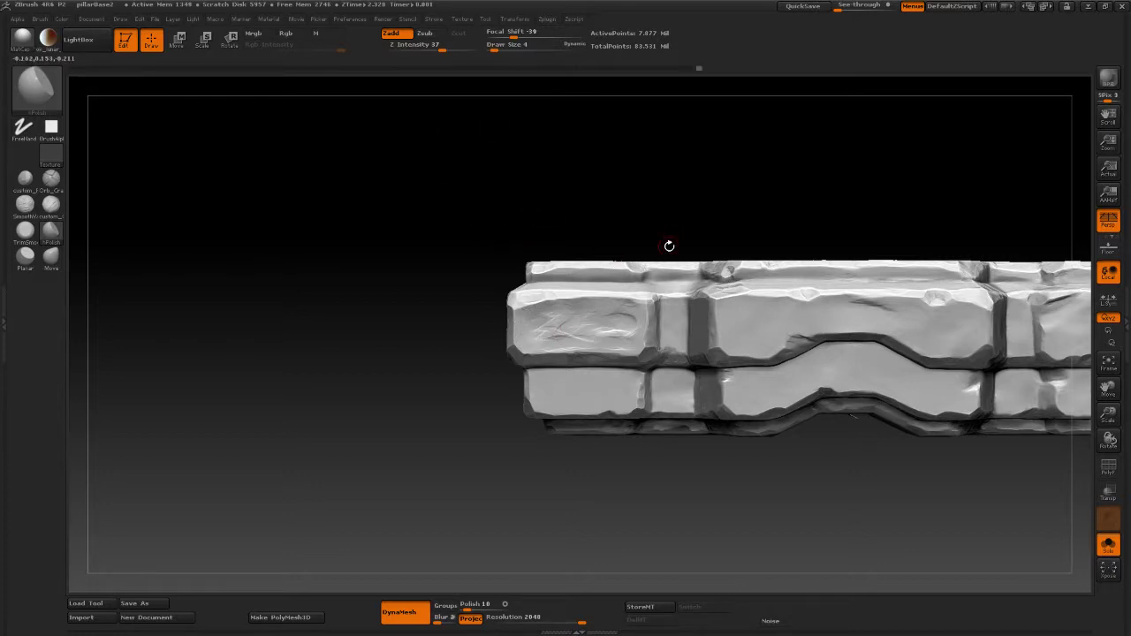
Step: Flatten the carved grooves on the upper left corner block with hPolish at a draw size of 8
key(space)
drag(624, 303, 627, 302)
mouse_move(573, 309)
mouse_down()
mouse_move(541, 331)
mouse_move(626, 336)
mouse_move(601, 316)
mouse_move(598, 328)
mouse_move(629, 308)
mouse_move(618, 305)
mouse_up()
Step: Polish the upper left corner block's remaining marks into subtle uneven planes using a draw size of 9
drag(422, 364, 414, 397)
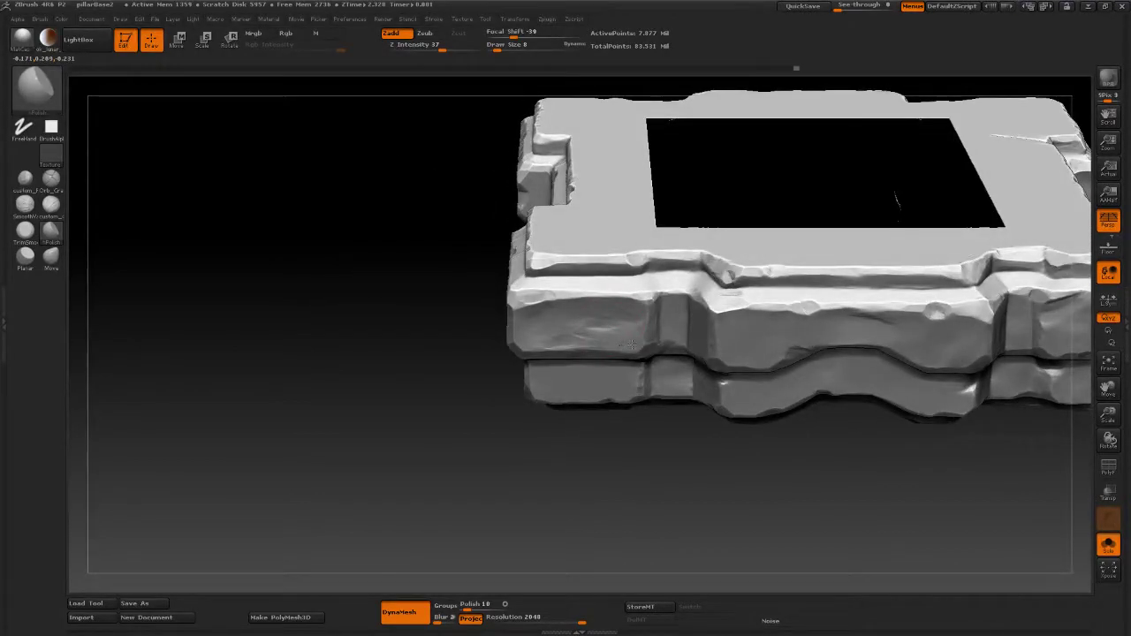
key(space)
drag(636, 328, 625, 331)
key(space)
click(623, 331)
mouse_move(556, 333)
mouse_down()
mouse_move(541, 332)
mouse_move(567, 328)
mouse_up()
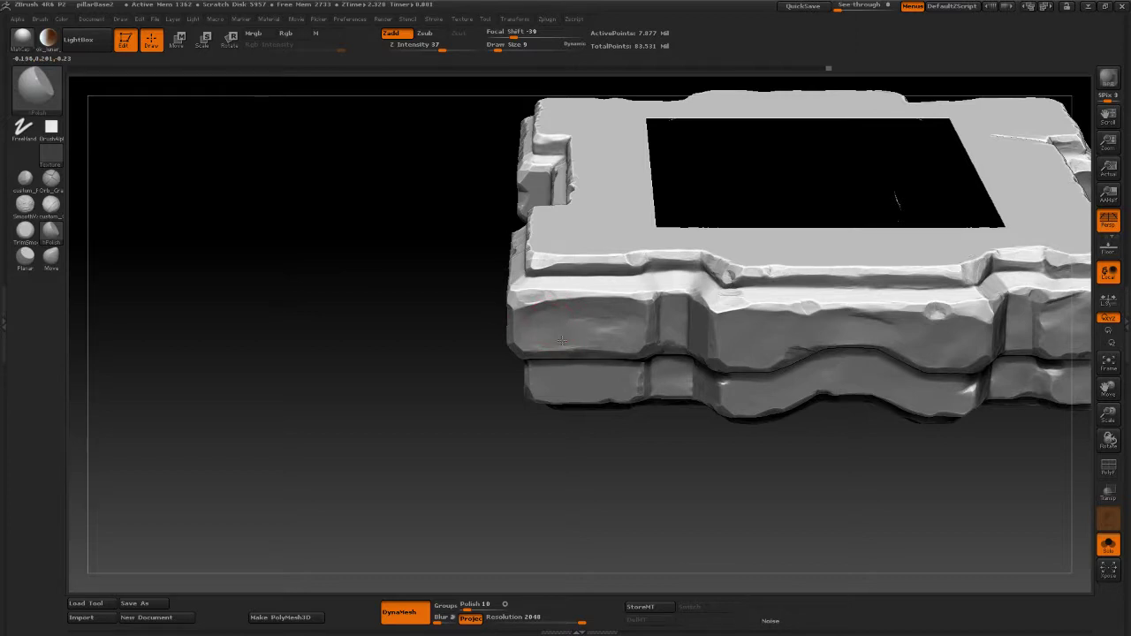
drag(563, 322, 614, 320)
drag(431, 396, 417, 353)
drag(624, 309, 550, 316)
mouse_move(425, 341)
mouse_down()
mouse_move(396, 401)
mouse_move(623, 326)
mouse_up()
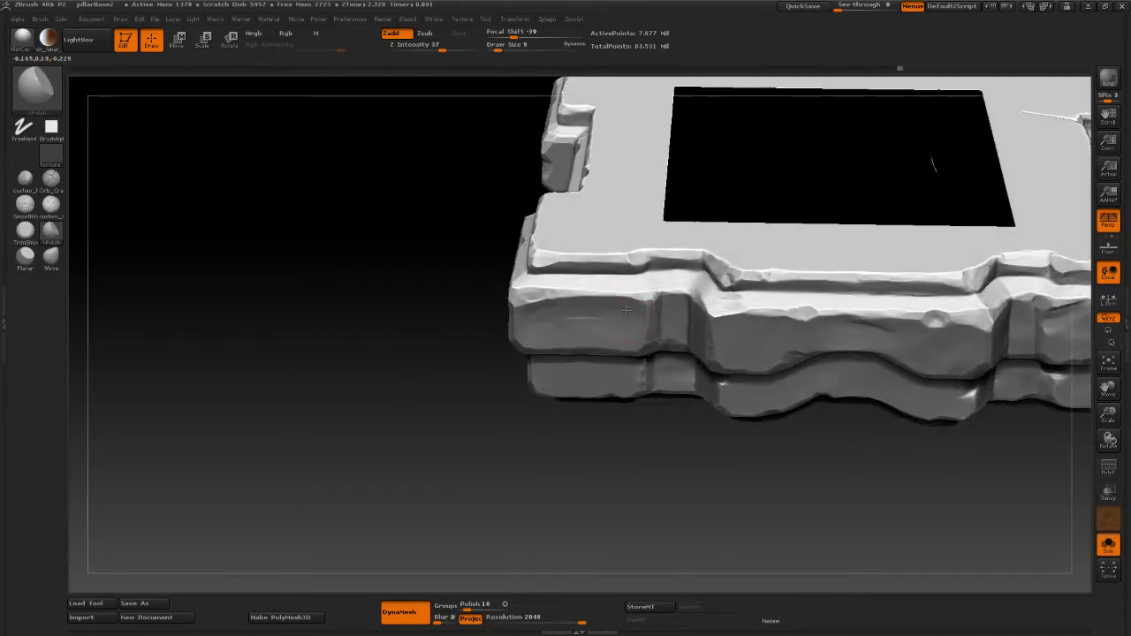
drag(626, 325, 560, 327)
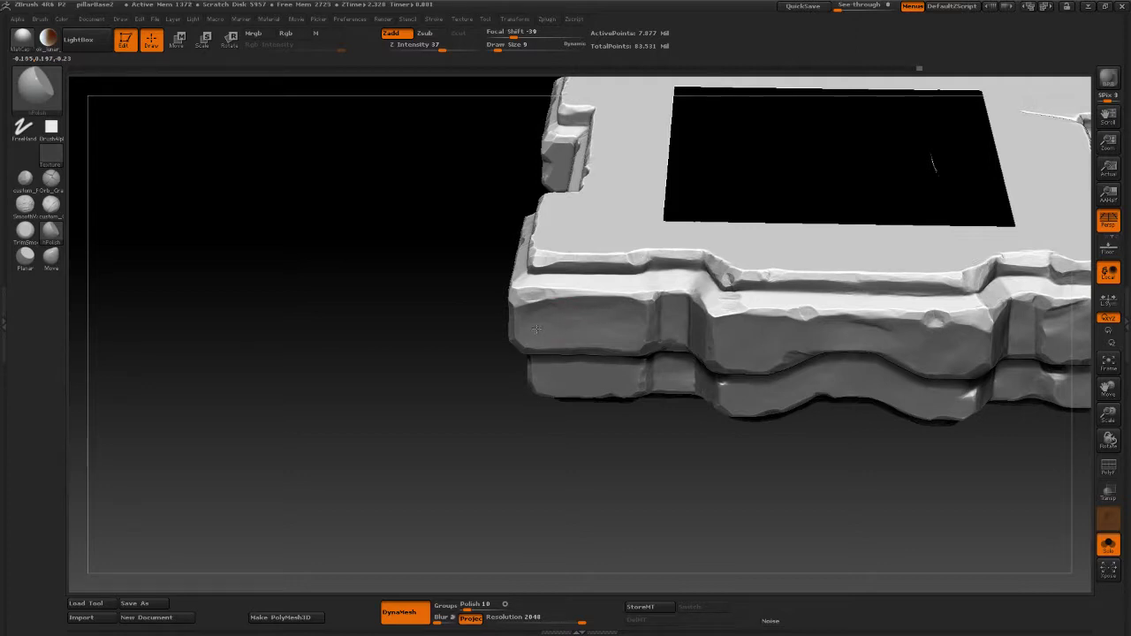
Step: Carve rough grooves across the lower left corner block with custom_Clay in Zsub mode at a draw size of 6
drag(415, 411, 445, 397)
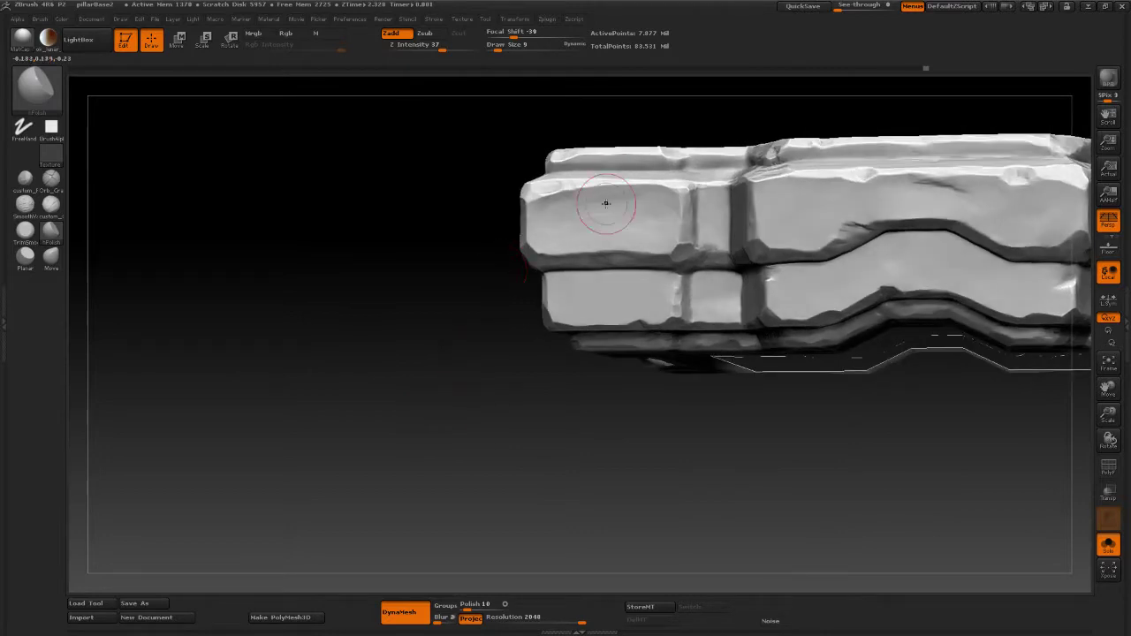
click(55, 214)
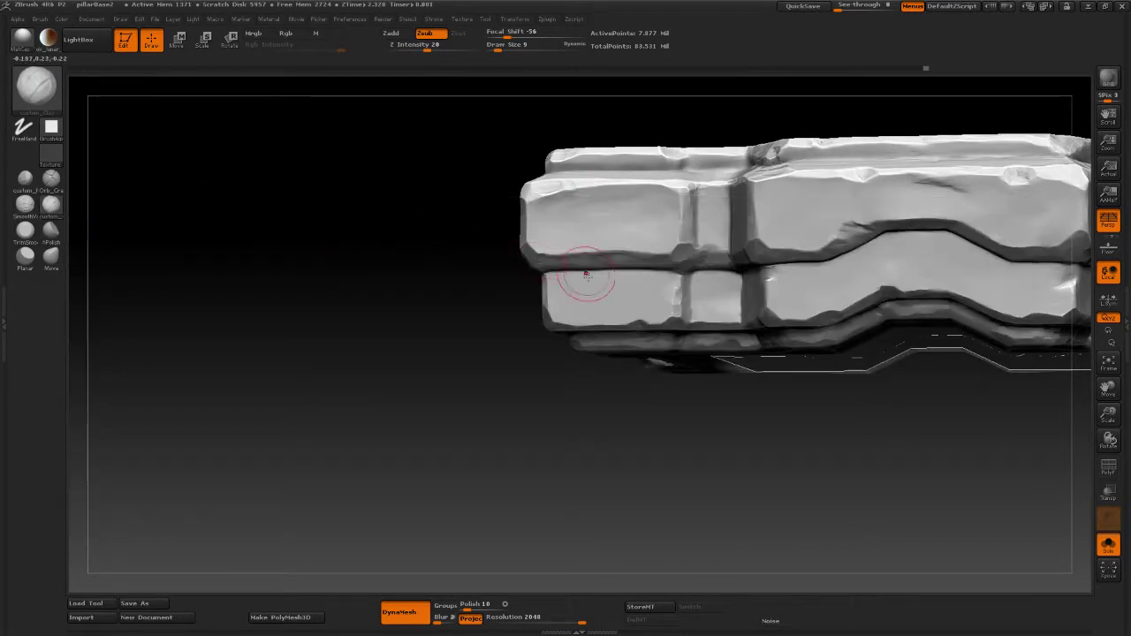
key(space)
mouse_move(621, 310)
mouse_down()
mouse_move(555, 281)
mouse_move(576, 277)
mouse_up()
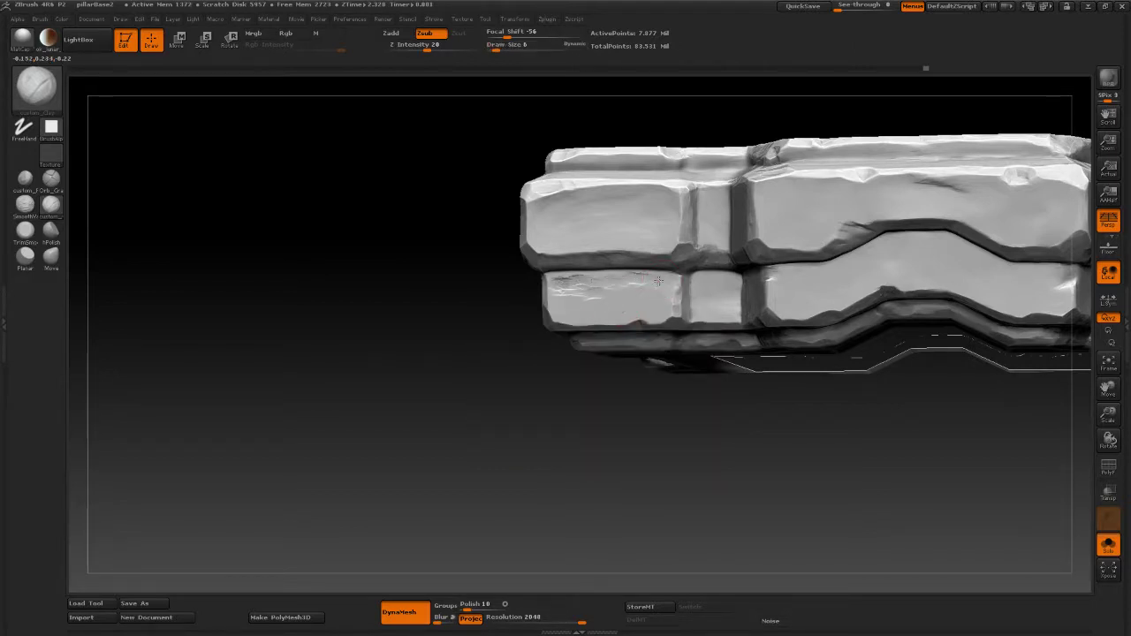
mouse_move(658, 281)
mouse_down()
mouse_move(671, 284)
mouse_move(658, 315)
mouse_move(566, 314)
mouse_move(661, 288)
mouse_move(567, 276)
mouse_move(555, 292)
mouse_move(574, 294)
mouse_up()
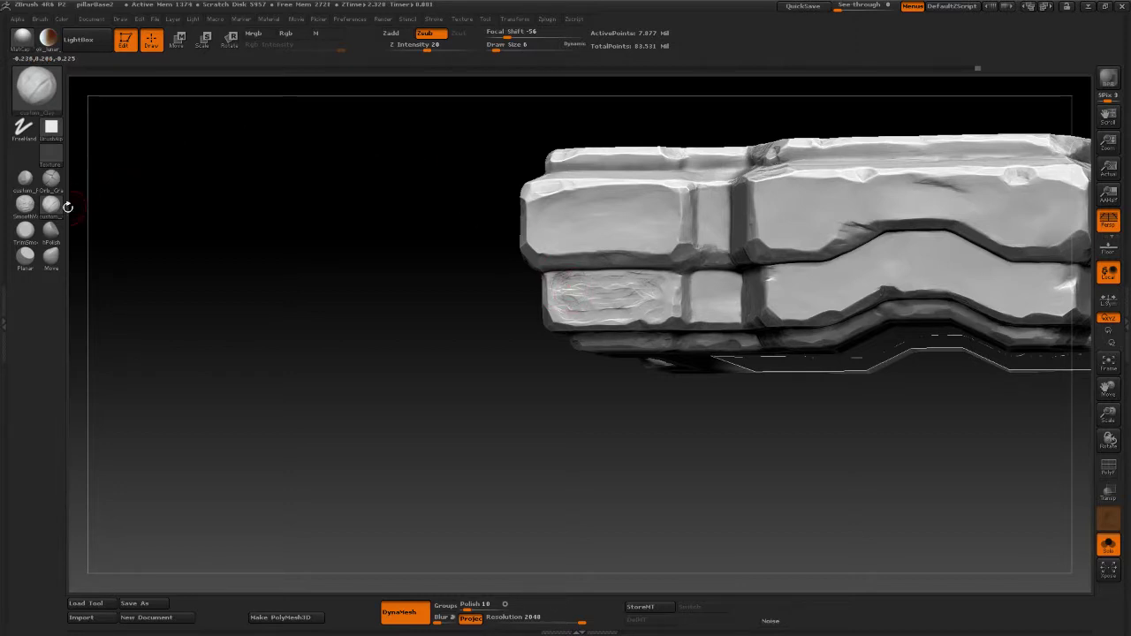
Step: Flatten the carved grooves on the lower left corner block with hPolish at a draw size of 6
click(51, 229)
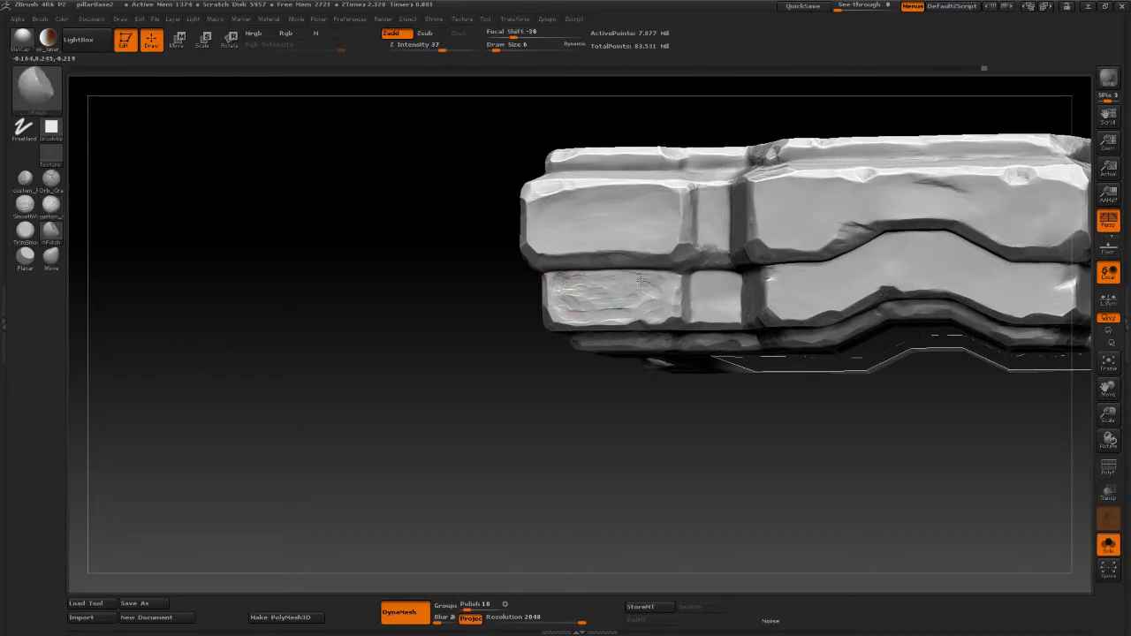
drag(662, 296, 667, 292)
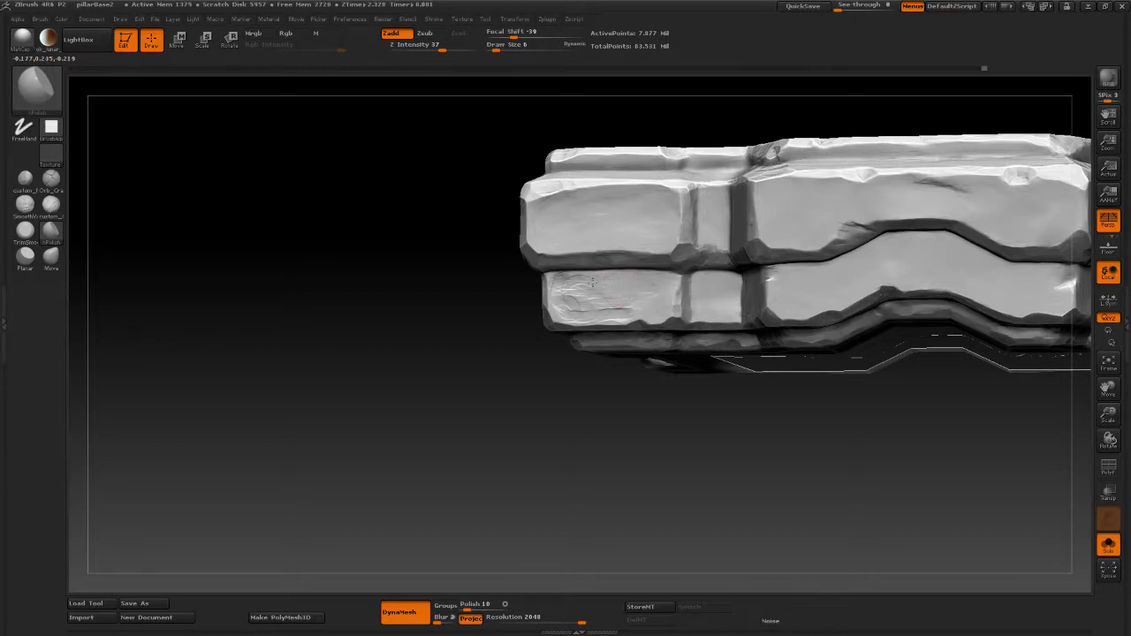
mouse_move(557, 305)
mouse_down()
mouse_move(581, 322)
mouse_move(625, 311)
mouse_up()
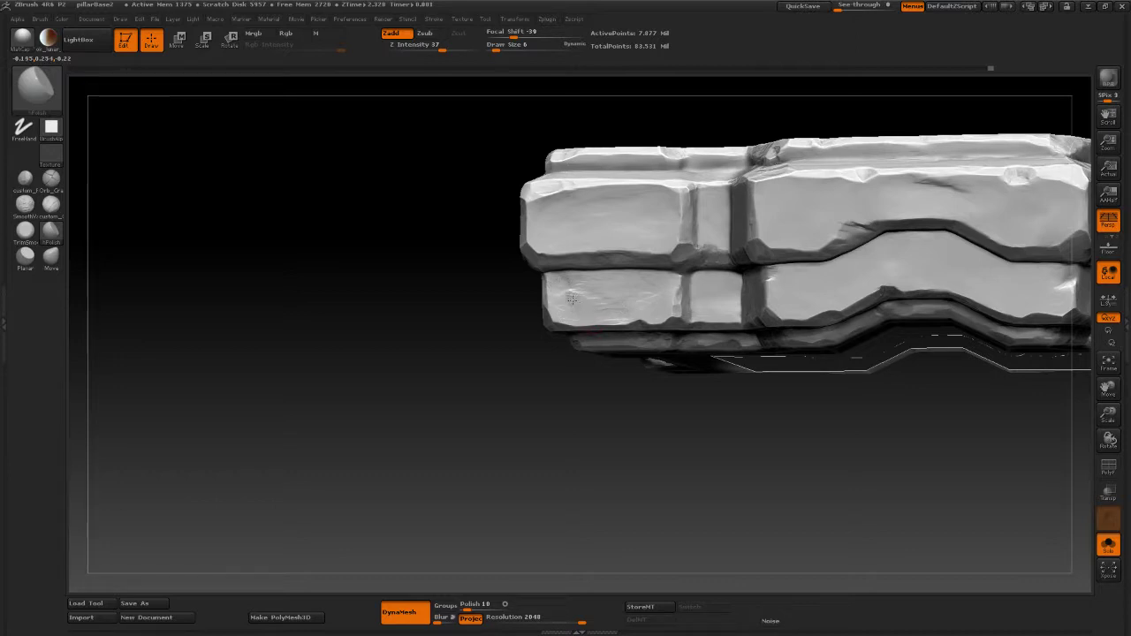
mouse_move(576, 284)
mouse_down()
mouse_move(560, 293)
mouse_move(596, 282)
mouse_up()
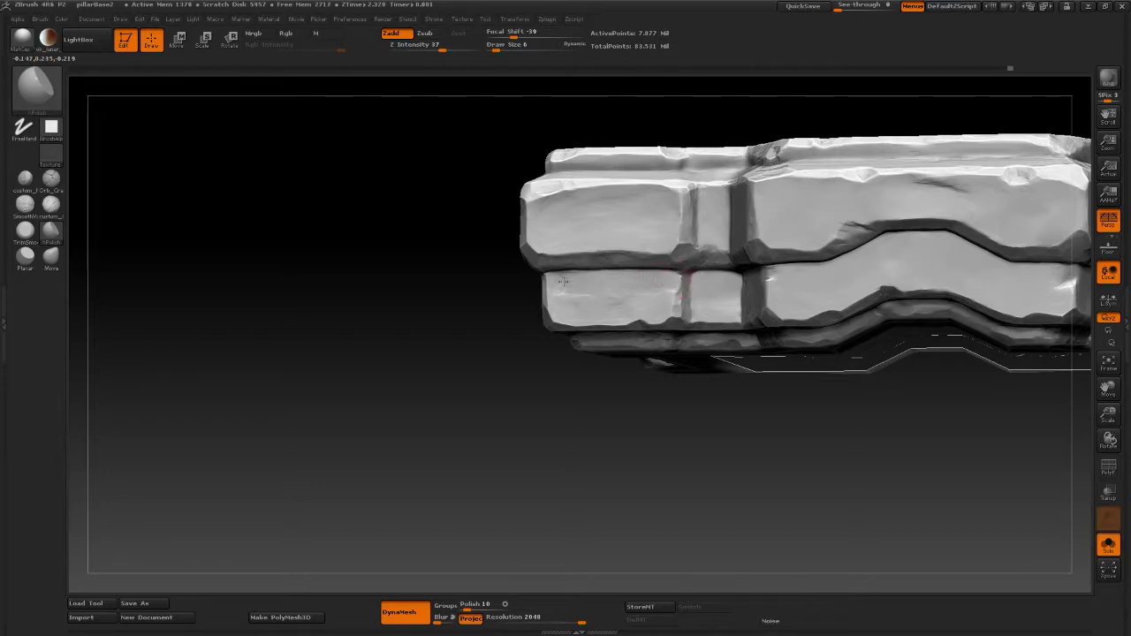
mouse_move(583, 284)
mouse_down()
mouse_move(552, 302)
mouse_move(657, 298)
mouse_up()
Step: Carve rough grooves across the upper middle block above the arch with custom_Clay in Zsub mode at a draw size of 6
mouse_move(455, 399)
alt+mouse_down()
mouse_move(457, 322)
mouse_move(483, 374)
mouse_move(454, 319)
alt+mouse_up()
mouse_move(517, 365)
mouse_down()
mouse_move(497, 367)
mouse_move(511, 416)
mouse_up()
mouse_move(512, 416)
mouse_down()
mouse_move(522, 396)
mouse_move(552, 400)
mouse_move(522, 465)
mouse_move(479, 455)
mouse_move(541, 473)
mouse_up()
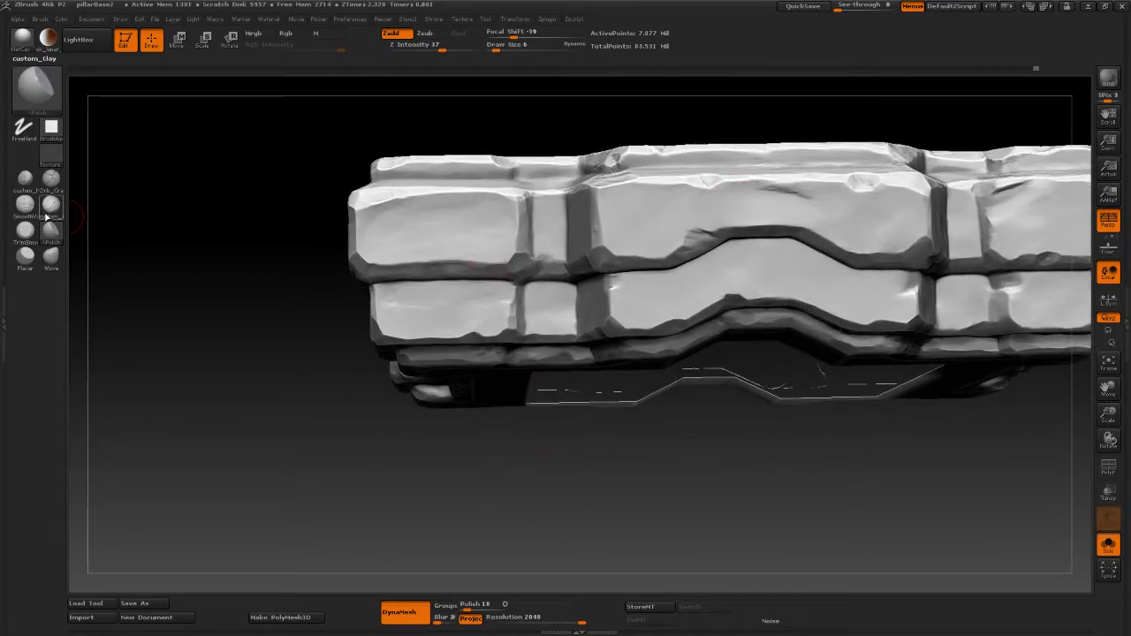
click(53, 183)
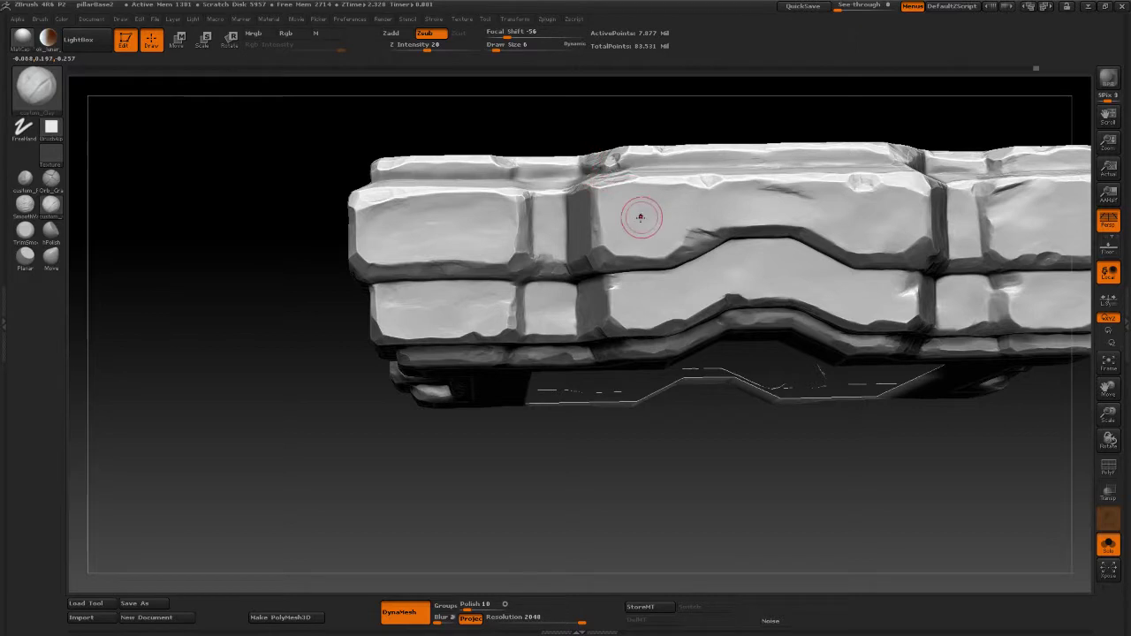
mouse_move(634, 210)
mouse_down()
mouse_move(619, 199)
mouse_move(680, 199)
mouse_move(653, 243)
mouse_move(629, 241)
mouse_move(626, 221)
mouse_move(666, 215)
mouse_move(621, 232)
mouse_up()
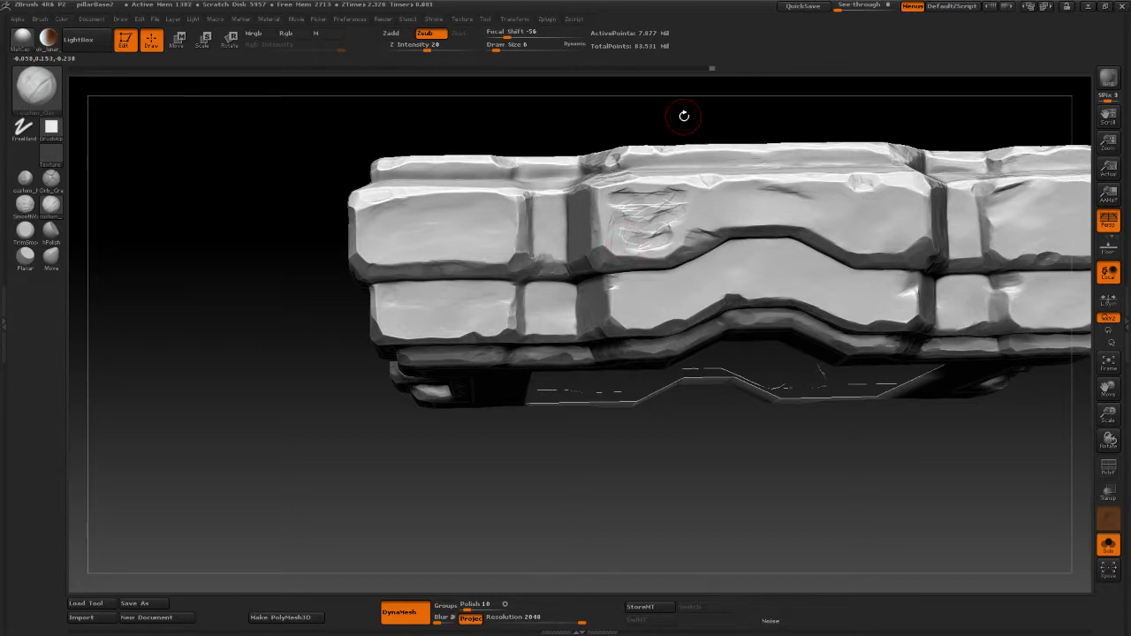
mouse_move(710, 209)
mouse_down()
mouse_move(724, 198)
mouse_move(698, 205)
mouse_move(734, 212)
mouse_up()
mouse_move(790, 172)
mouse_down()
mouse_move(782, 199)
mouse_move(744, 215)
mouse_up()
mouse_move(818, 215)
mouse_down()
mouse_move(901, 231)
mouse_move(888, 199)
mouse_move(867, 228)
mouse_move(835, 199)
mouse_move(853, 210)
mouse_move(847, 235)
mouse_up()
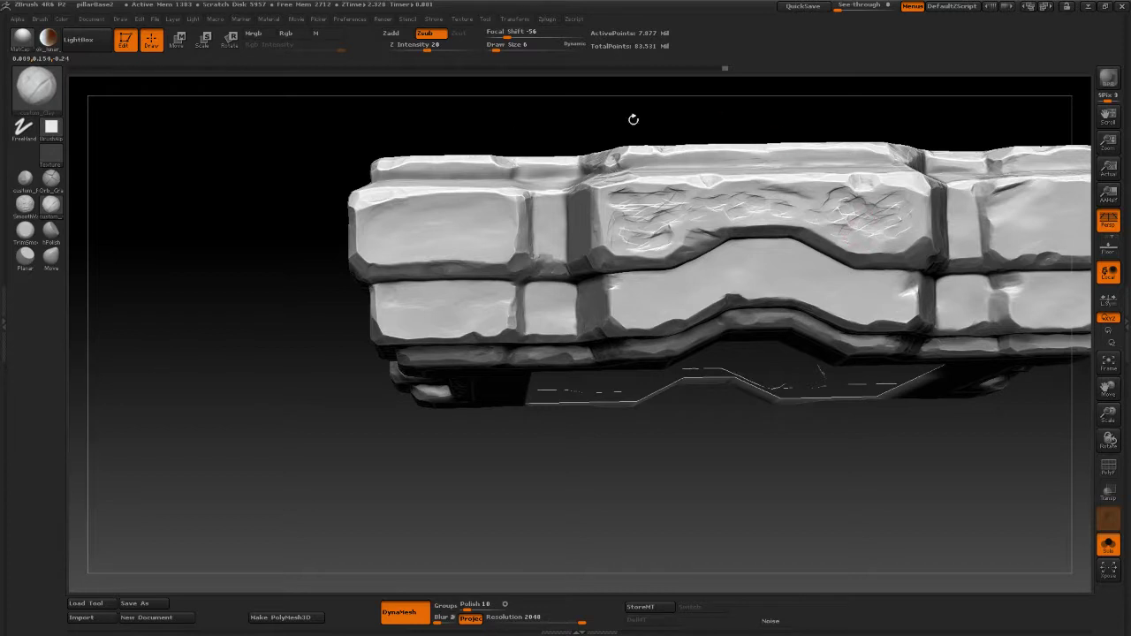
Step: Flatten the grooves on the left and central parts of the upper middle block with hPolish at a draw size of 6
click(33, 227)
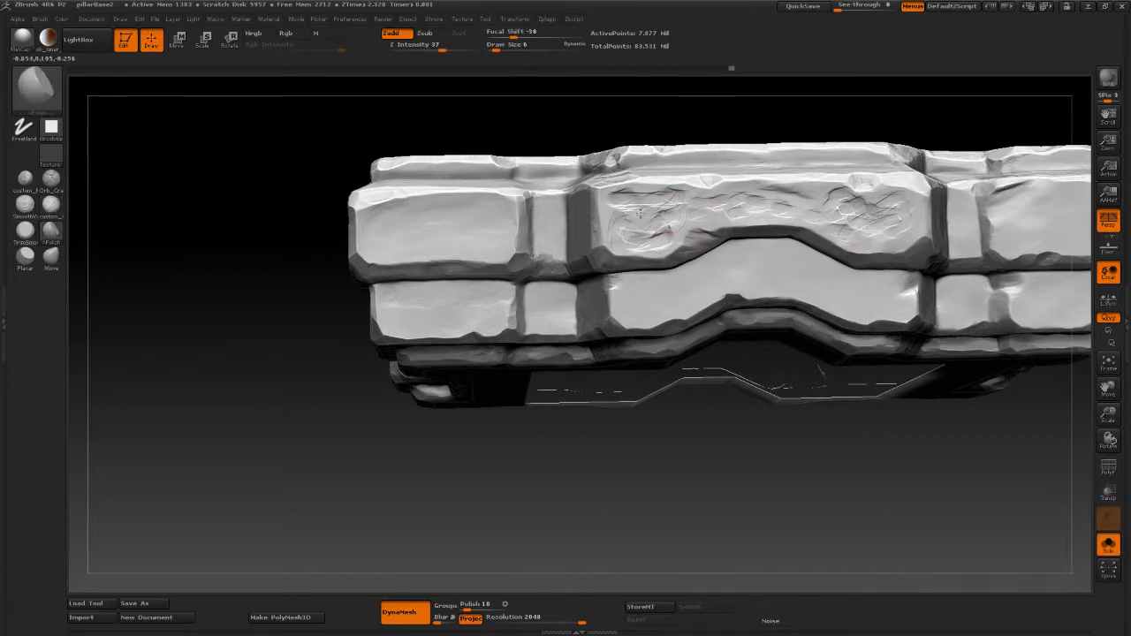
mouse_move(616, 196)
mouse_down()
mouse_move(684, 203)
mouse_move(653, 240)
mouse_move(641, 238)
mouse_up()
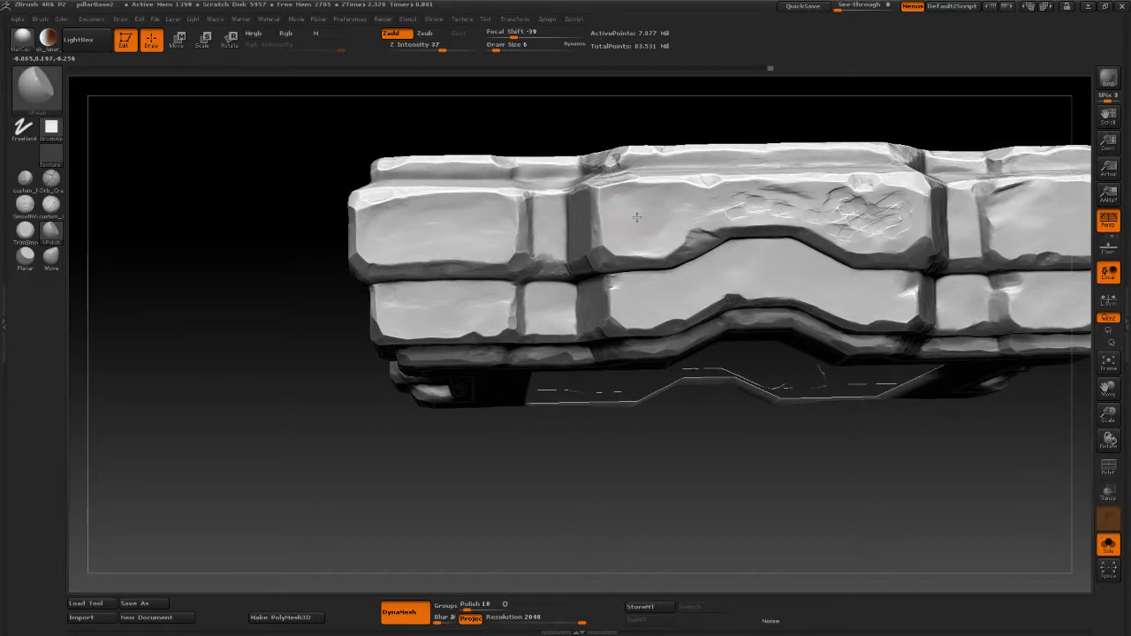
alt+drag(601, 438, 384, 440)
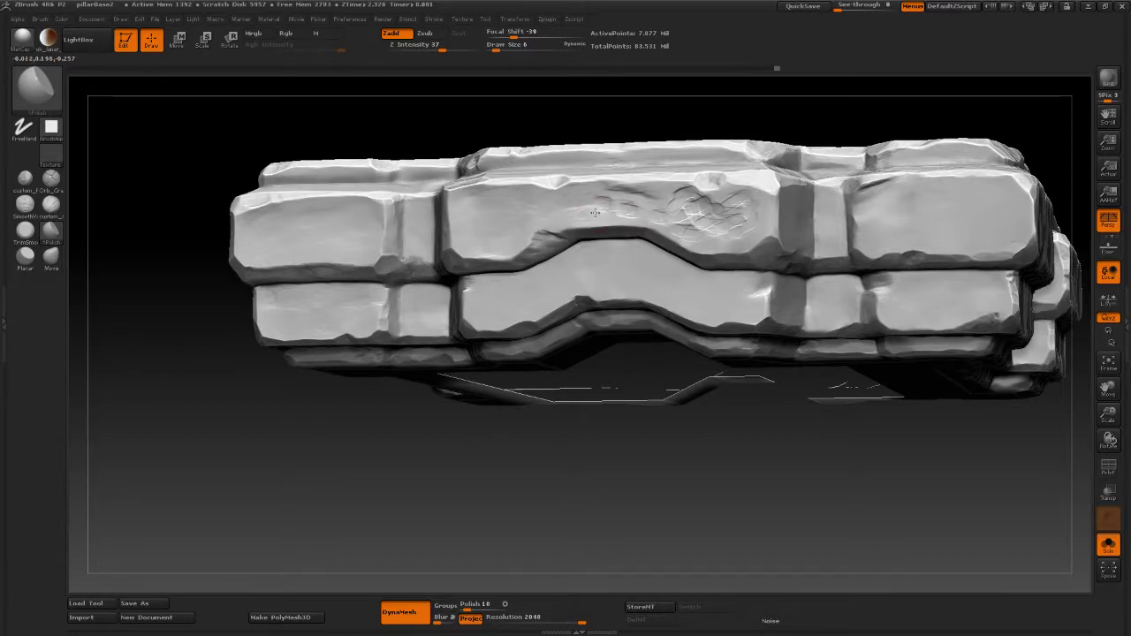
mouse_move(638, 188)
mouse_down()
mouse_move(608, 189)
mouse_move(598, 209)
mouse_up()
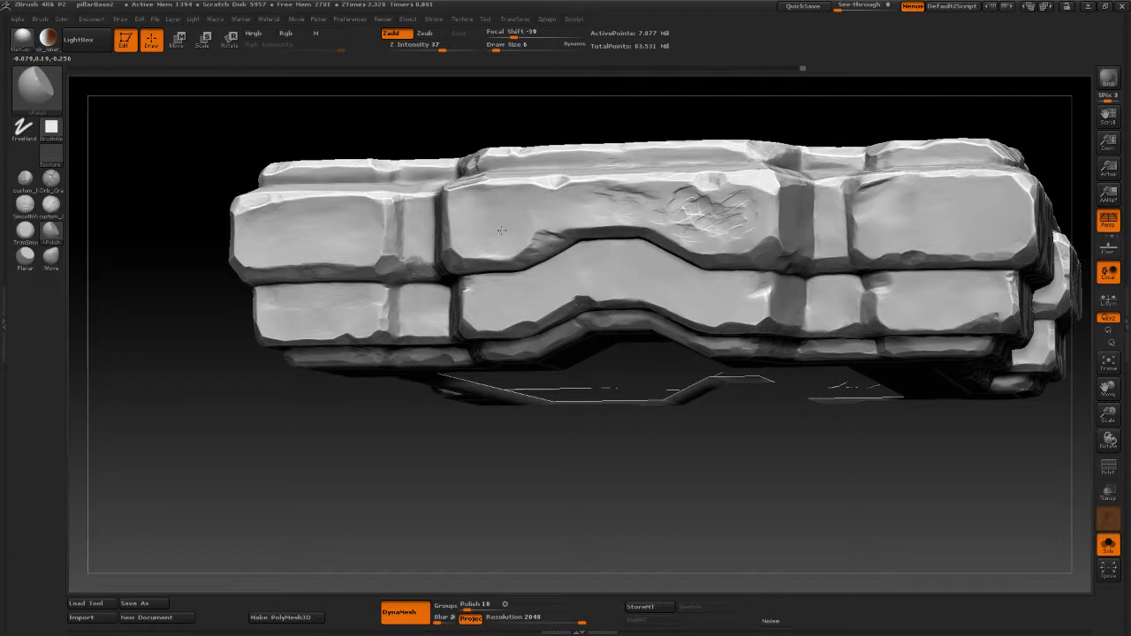
drag(524, 212, 585, 208)
Step: Polish the grooves on the right part of the upper middle block into subtle uneven planes with hPolish, undoing an unwanted stroke
mouse_move(542, 439)
mouse_down()
mouse_move(469, 468)
mouse_move(433, 439)
mouse_move(443, 464)
mouse_move(456, 446)
mouse_move(469, 457)
mouse_up()
key(ctrl+z)
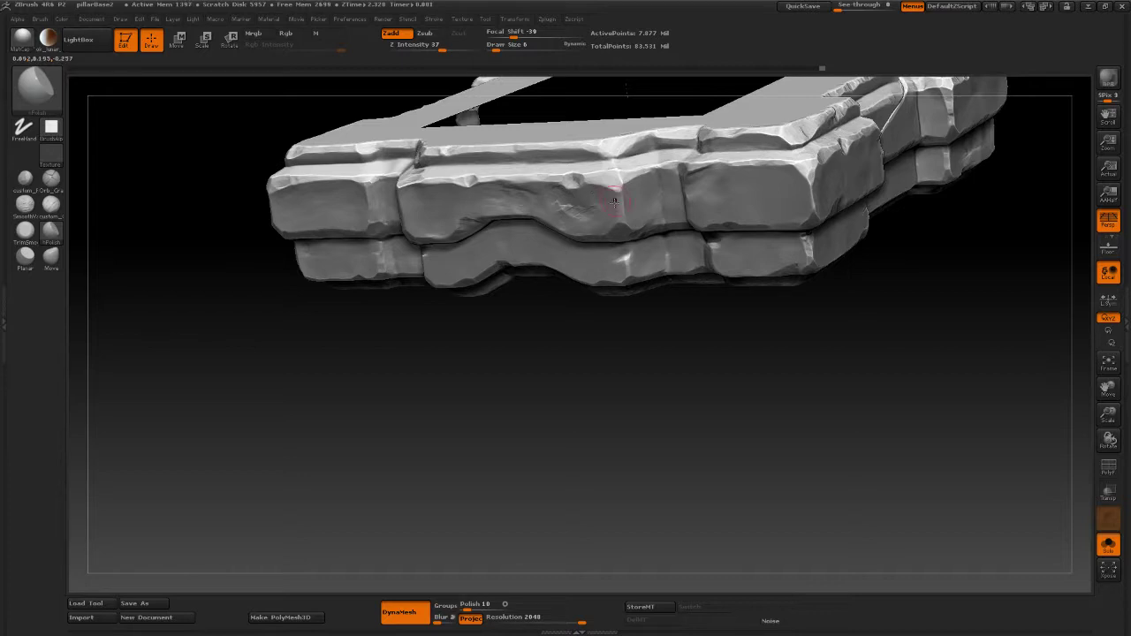
mouse_move(497, 374)
mouse_down()
mouse_move(536, 397)
mouse_move(541, 441)
mouse_up()
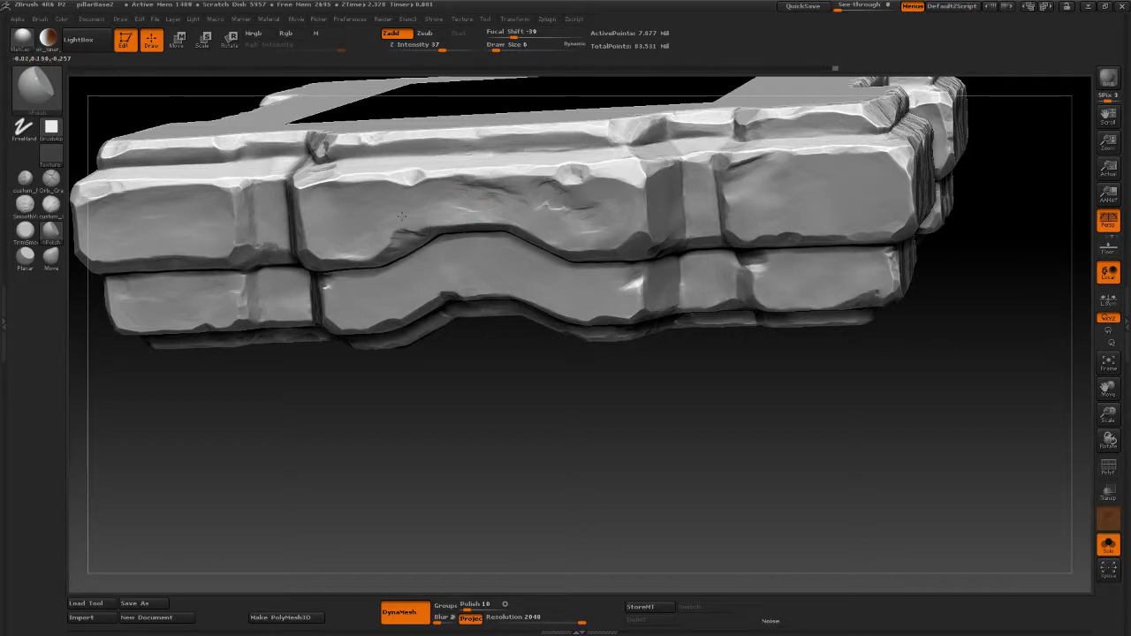
drag(491, 432, 498, 407)
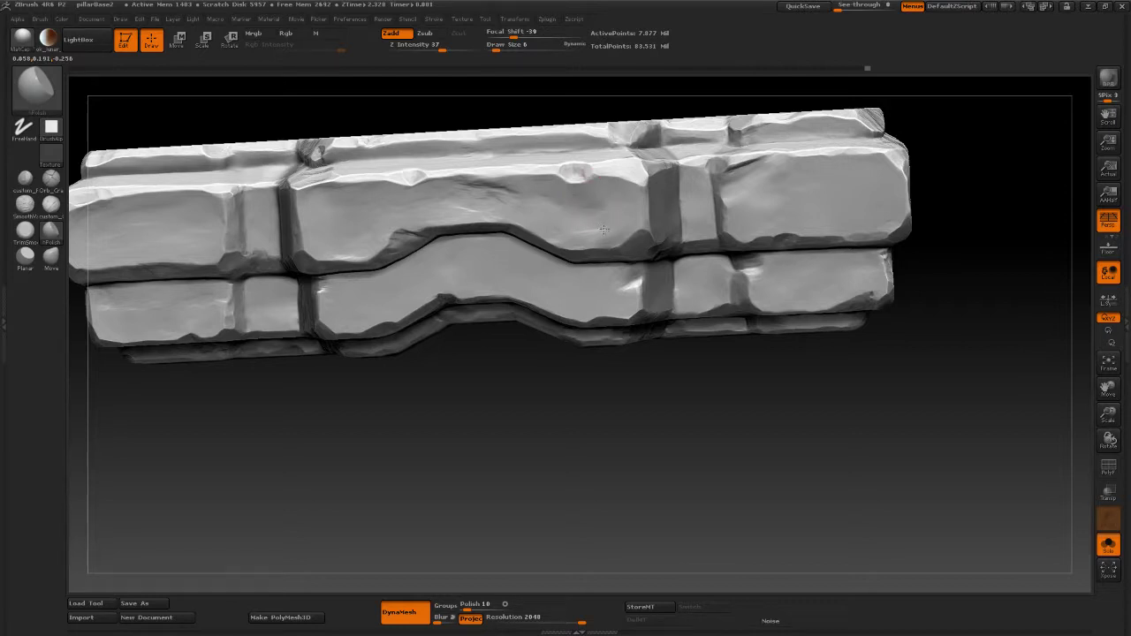
mouse_move(553, 436)
mouse_down()
mouse_move(487, 442)
mouse_move(515, 416)
mouse_move(558, 407)
mouse_move(625, 439)
mouse_move(601, 394)
mouse_up()
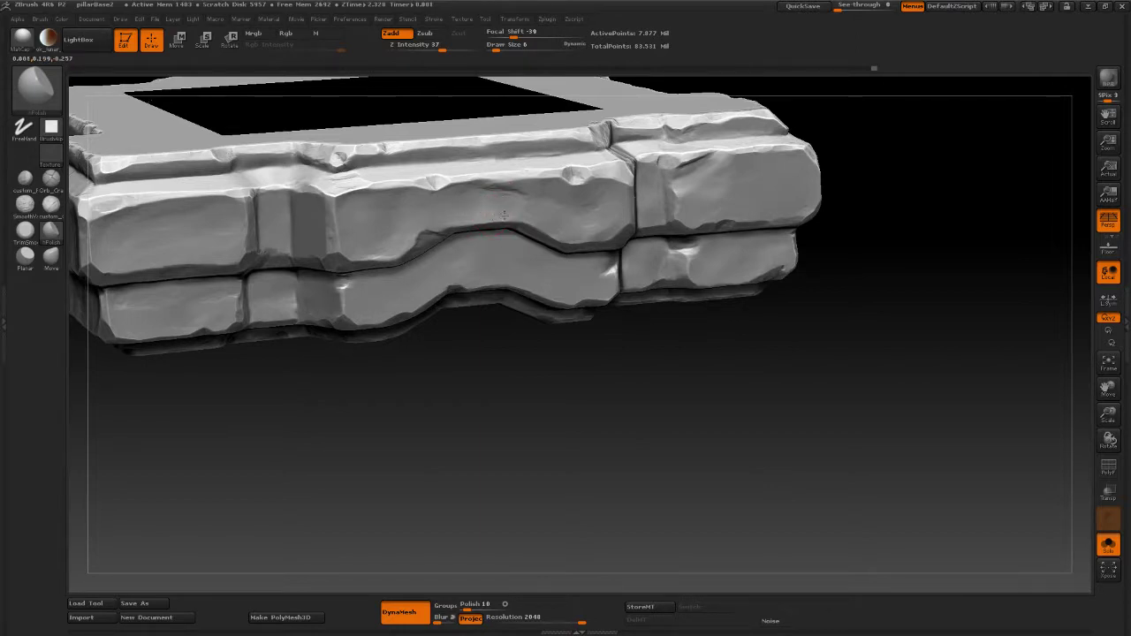
drag(563, 407, 486, 391)
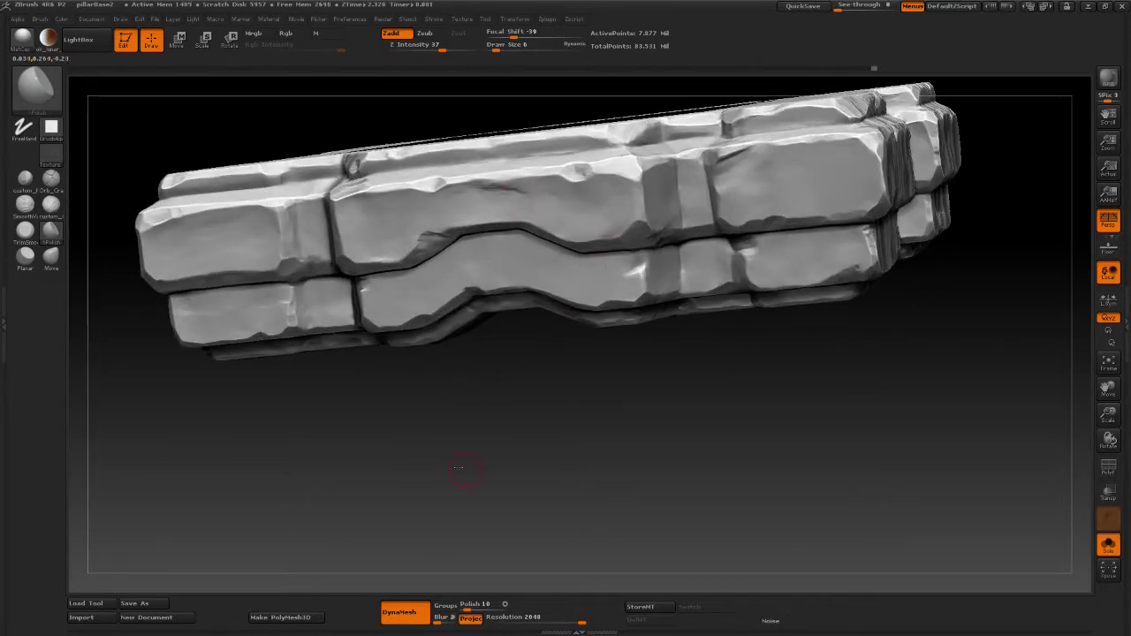
Step: Soften the upper middle block's left vertical edge with the custom_Polish brush at a draw size of 6
drag(459, 468, 477, 370)
click(25, 178)
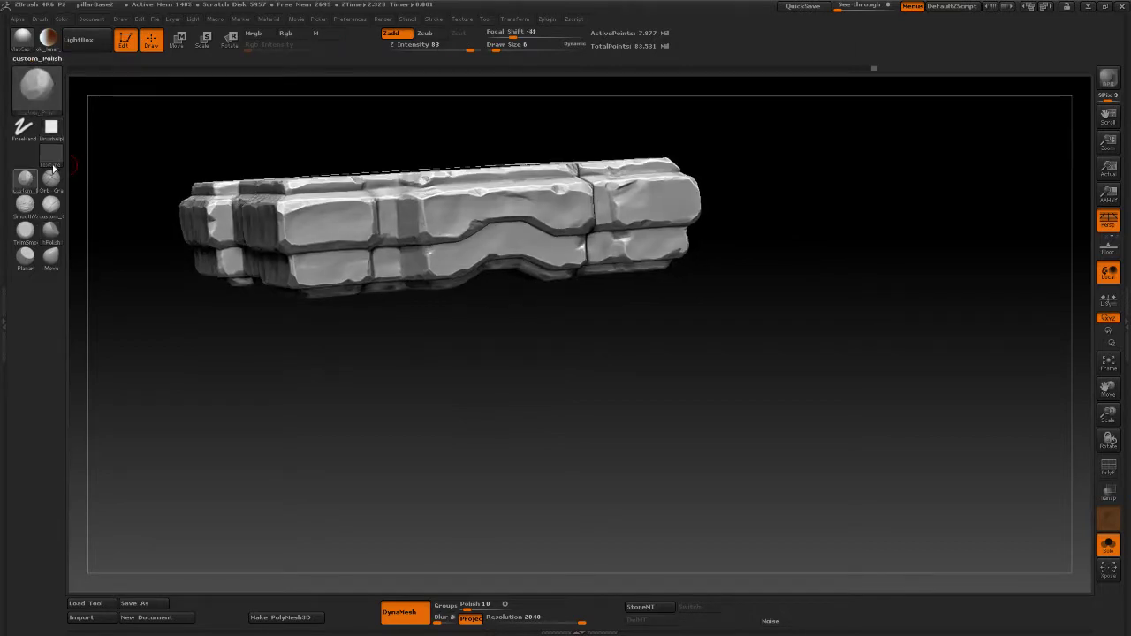
drag(682, 344, 551, 192)
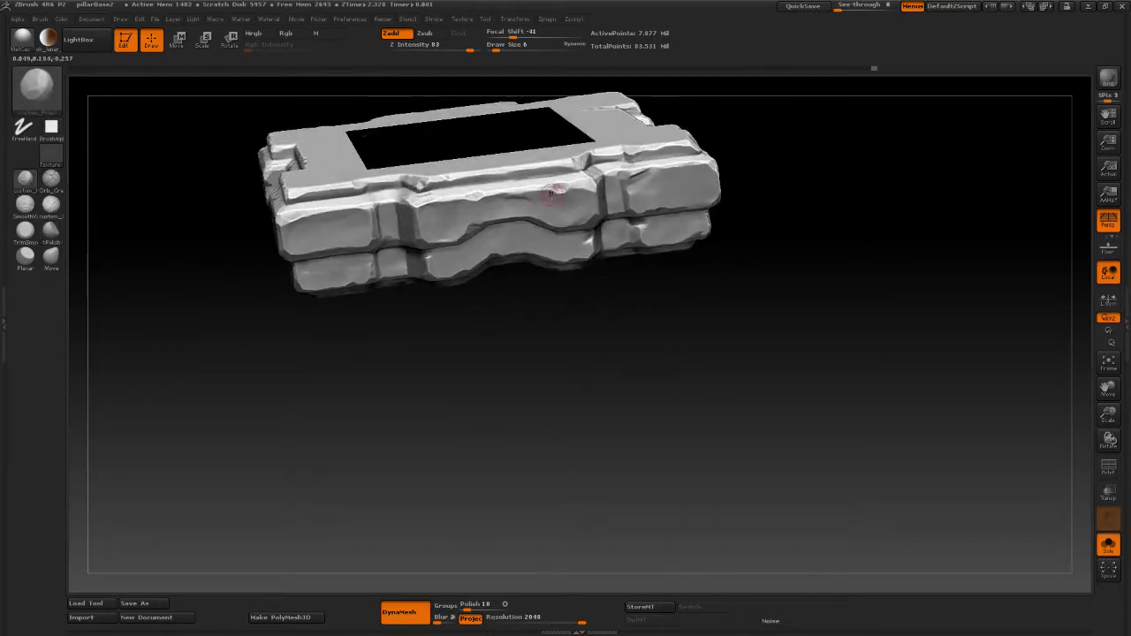
drag(555, 342, 536, 296)
drag(529, 361, 584, 296)
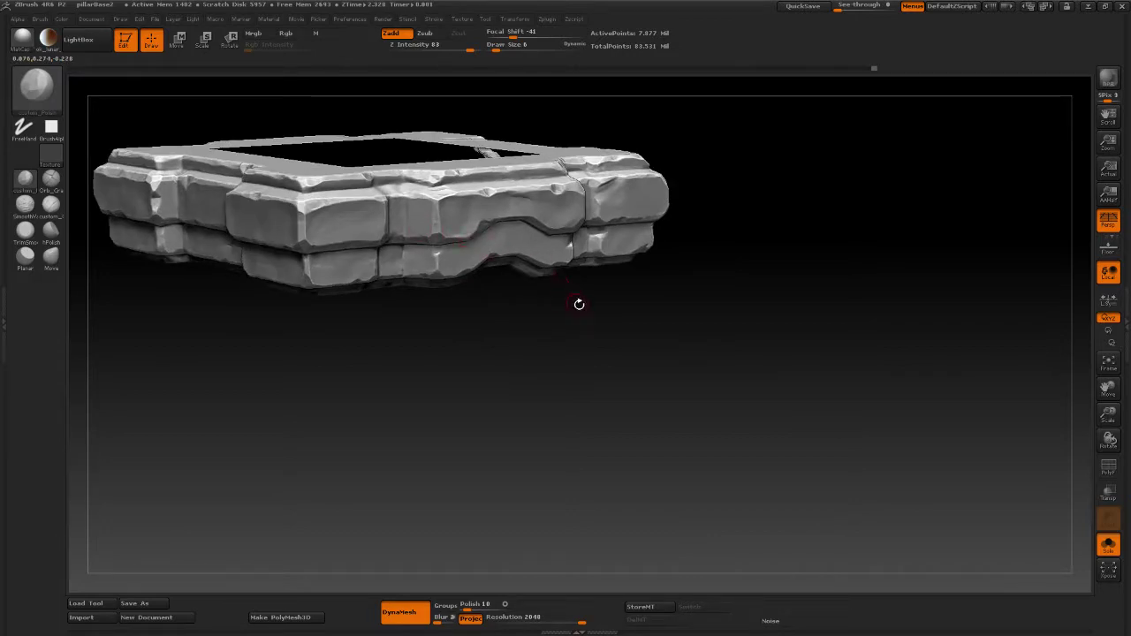
alt+drag(583, 388, 588, 462)
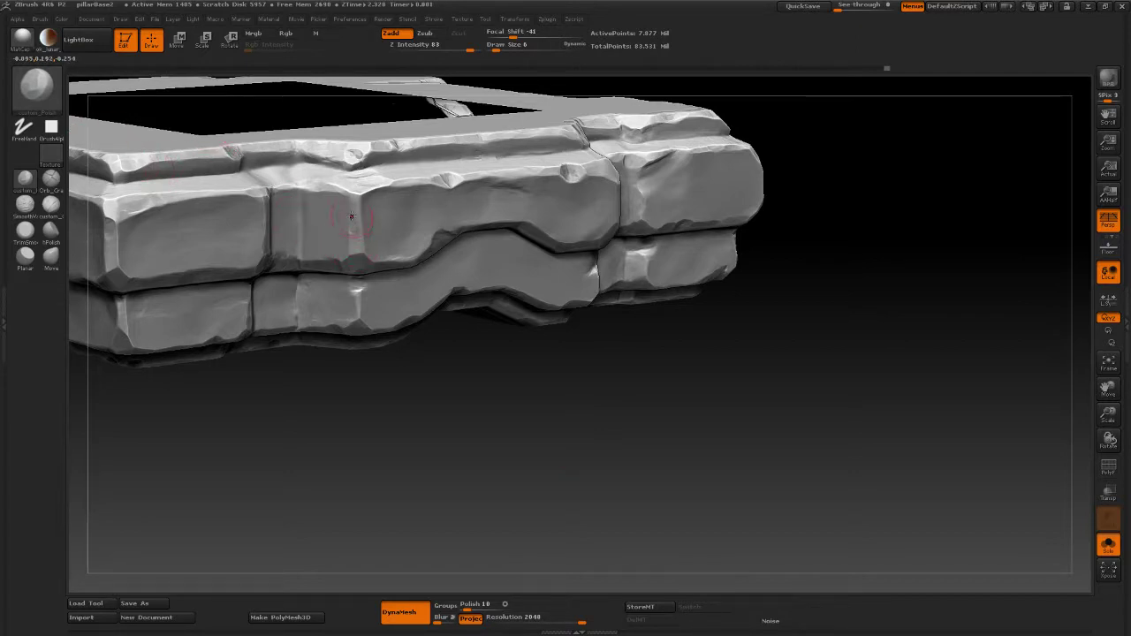
drag(352, 204, 354, 226)
Step: Smooth the chip beside the arch and the lower edges of the middle blocks with custom_Polish
drag(361, 469, 216, 382)
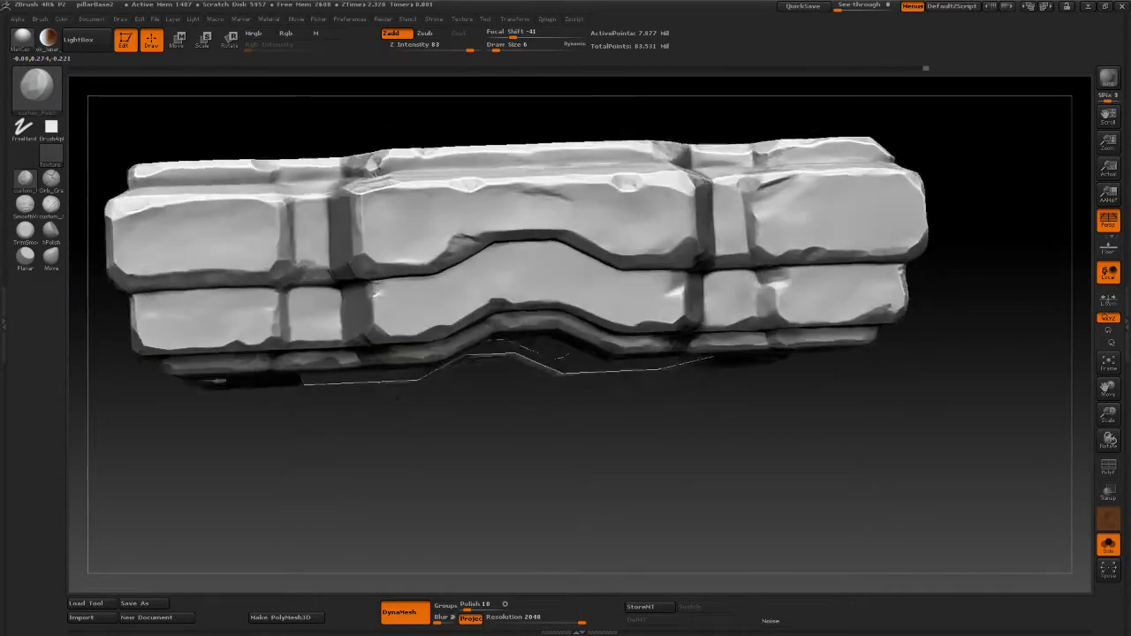
drag(283, 464, 296, 462)
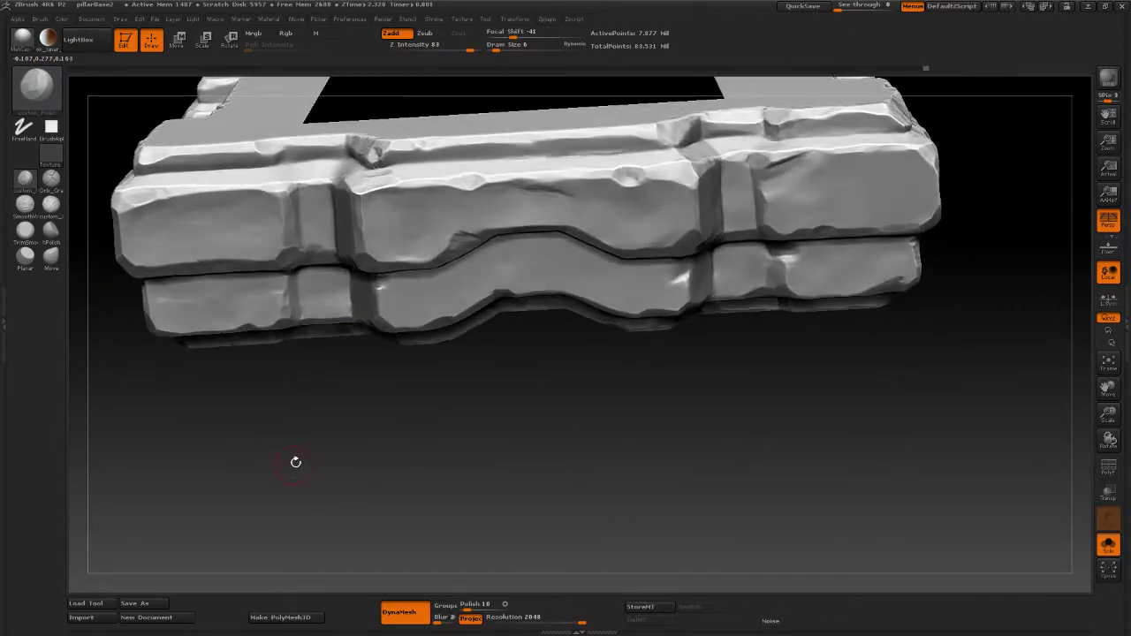
drag(437, 432, 444, 234)
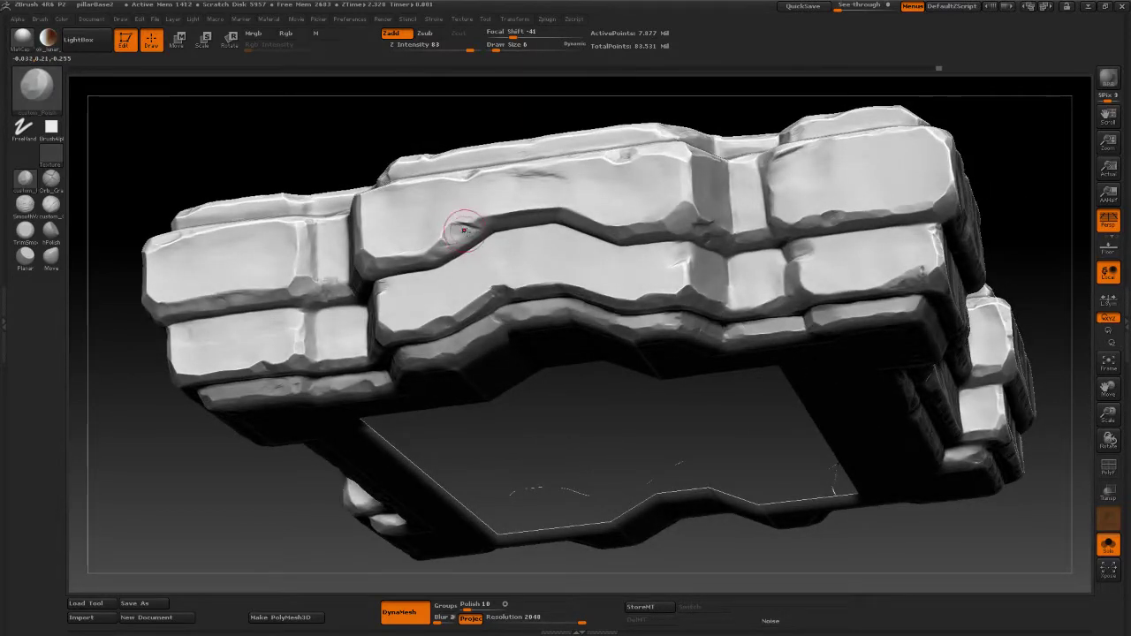
mouse_move(437, 206)
mouse_down()
mouse_move(431, 262)
mouse_move(442, 246)
mouse_up()
mouse_move(324, 119)
mouse_down()
mouse_move(373, 415)
mouse_move(404, 242)
mouse_up()
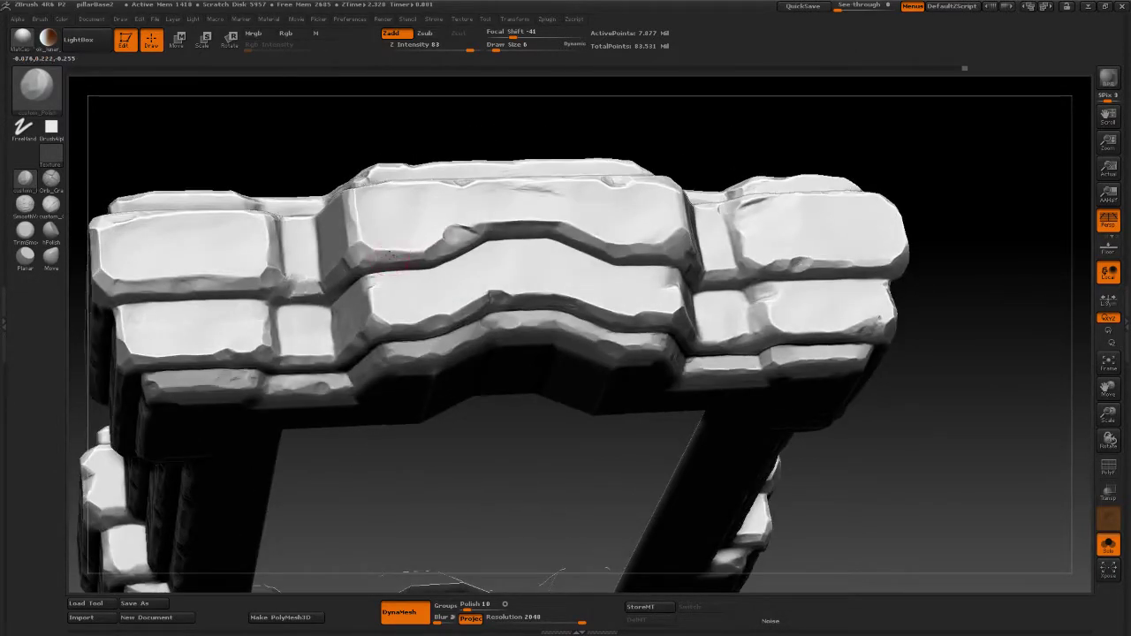
mouse_move(437, 127)
mouse_down()
mouse_move(482, 111)
mouse_move(472, 110)
mouse_up()
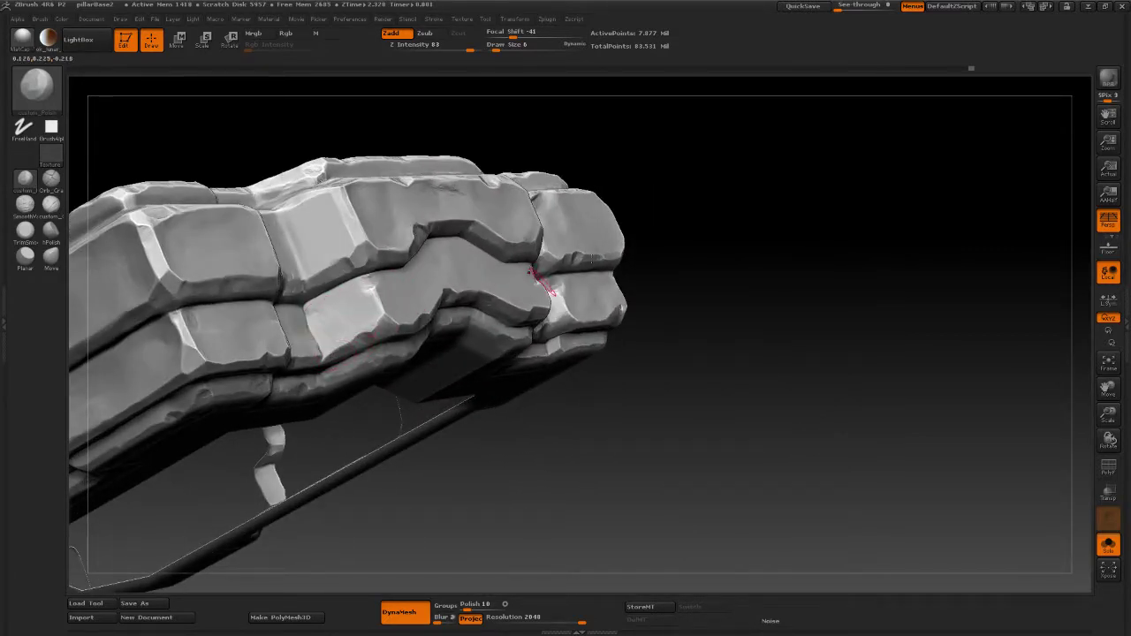
Step: Roughen the angled side face left of the upper middle block with custom_Clay and flatten the marks with hPolish
mouse_move(753, 228)
mouse_down()
mouse_move(797, 314)
mouse_move(824, 313)
mouse_up()
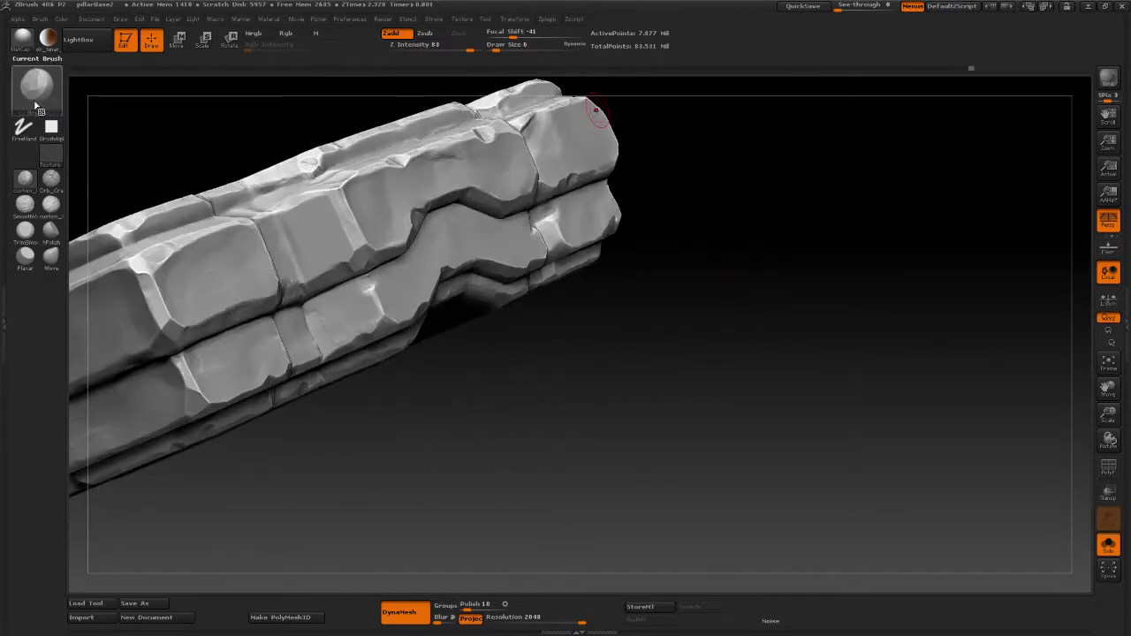
click(51, 205)
mouse_move(309, 217)
mouse_down()
mouse_move(302, 227)
mouse_move(316, 265)
mouse_move(332, 256)
mouse_move(314, 217)
mouse_move(336, 229)
mouse_up()
click(52, 233)
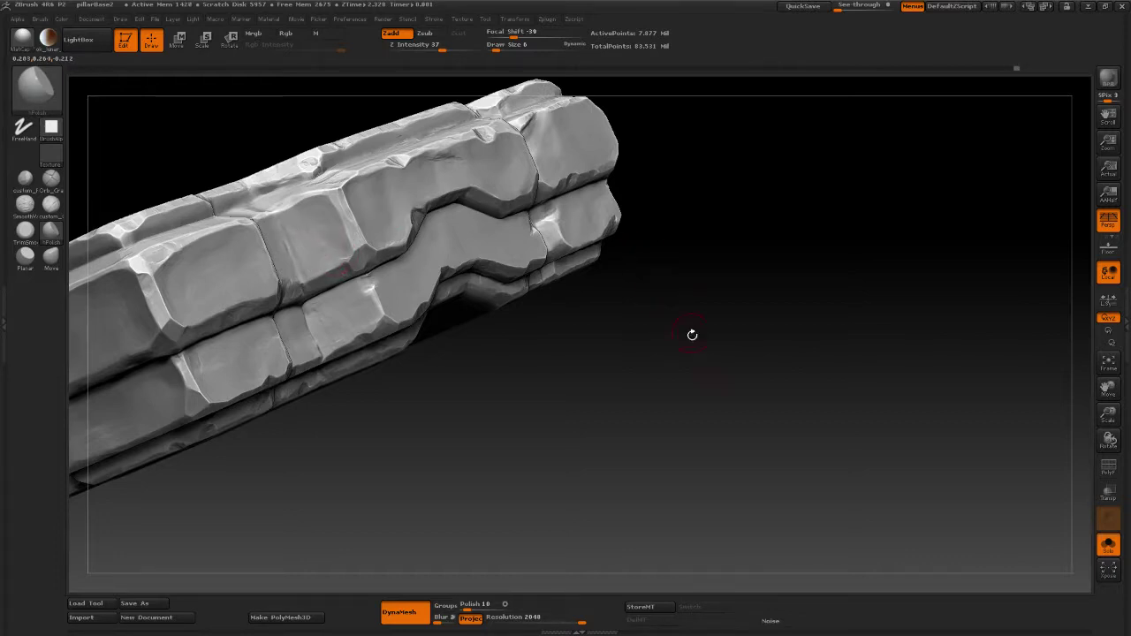
Step: Soften the stepped edges around the recess left of the middle blocks with custom_Polish at a draw size of 6
drag(691, 335, 606, 356)
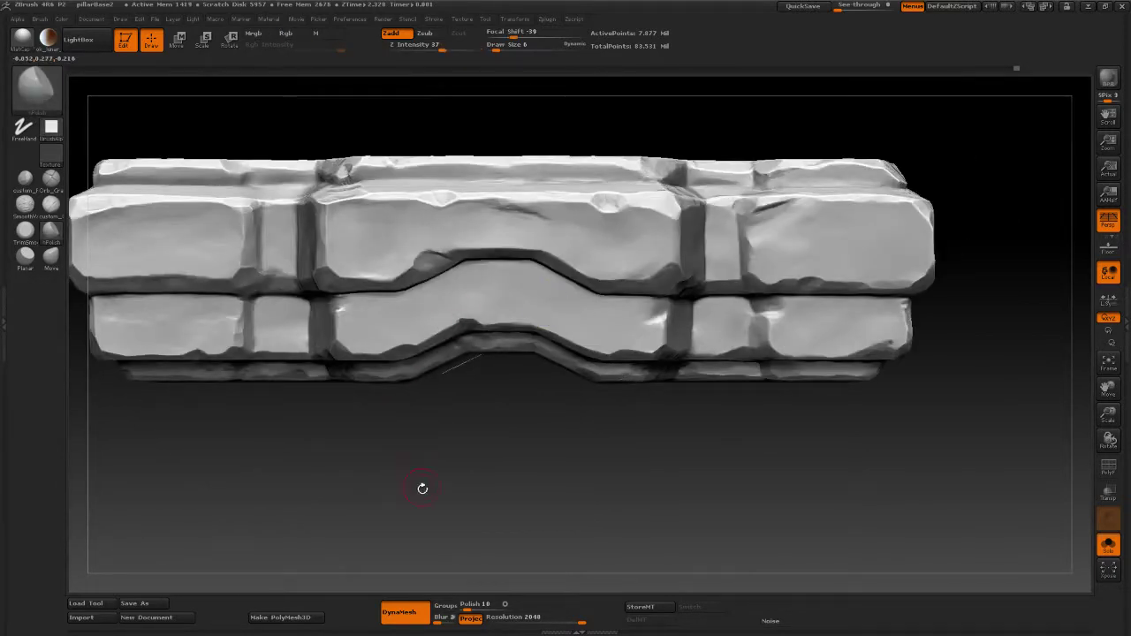
alt+drag(422, 490, 524, 380)
alt+drag(412, 349, 384, 297)
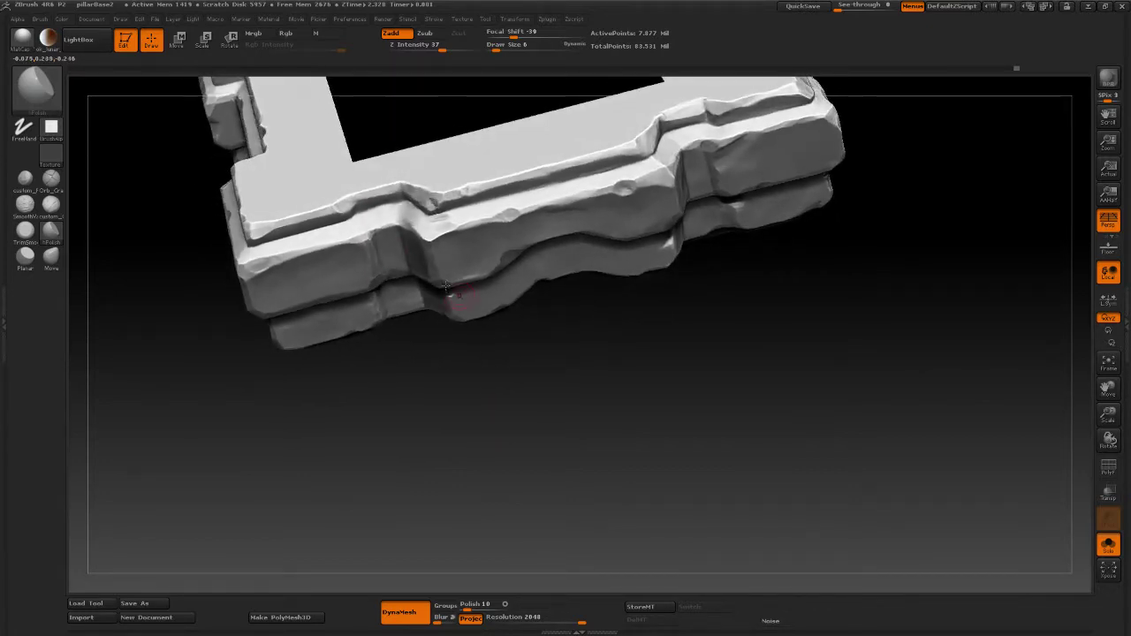
click(24, 179)
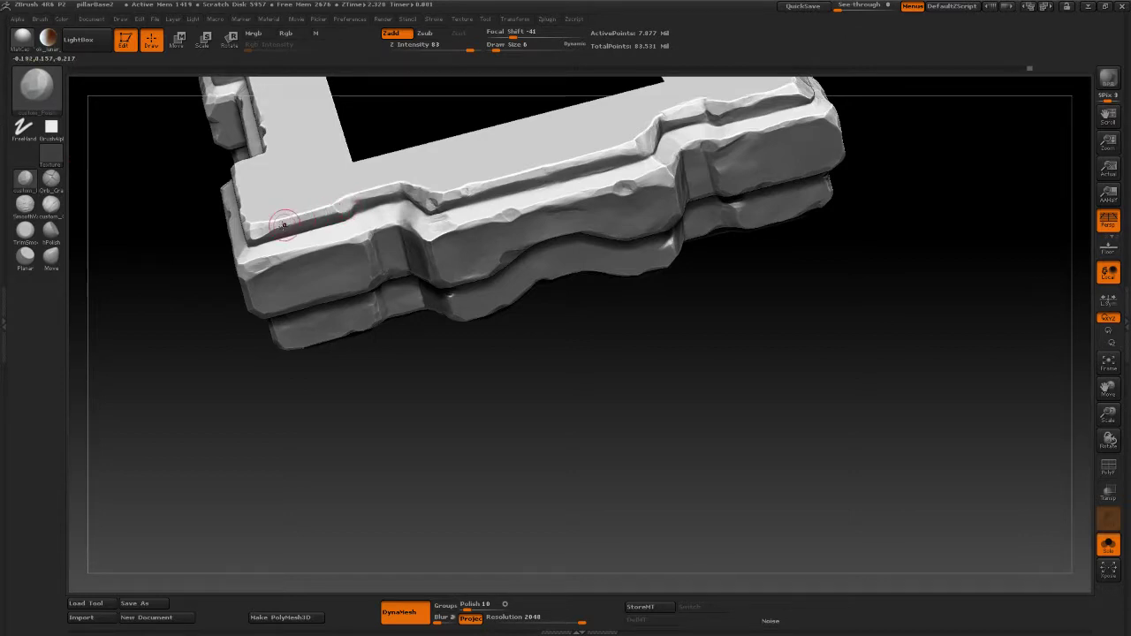
Step: Trim the ledge in the recess left of the upper middle block with the TrimSmoothBorder brush and undo the last stroke
drag(436, 430, 371, 308)
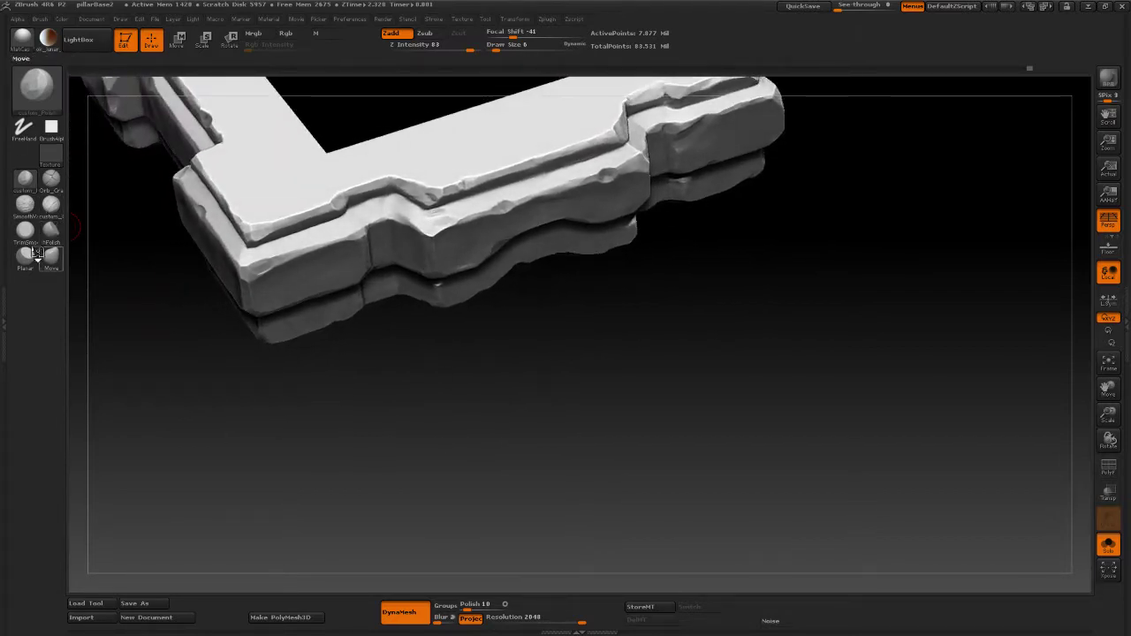
click(26, 234)
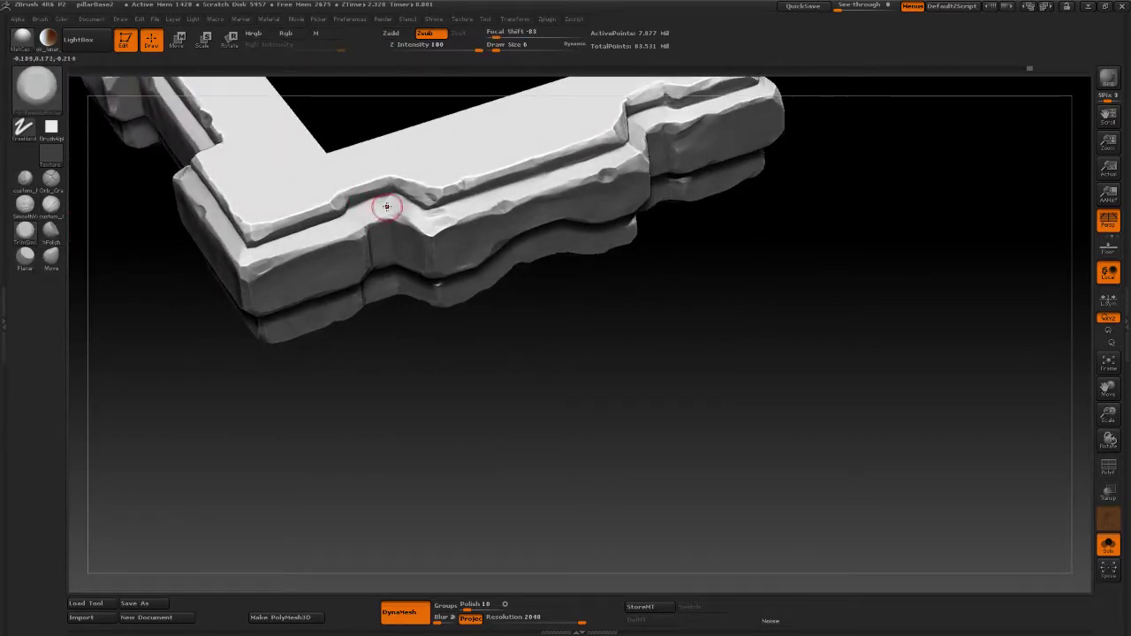
drag(387, 210, 362, 222)
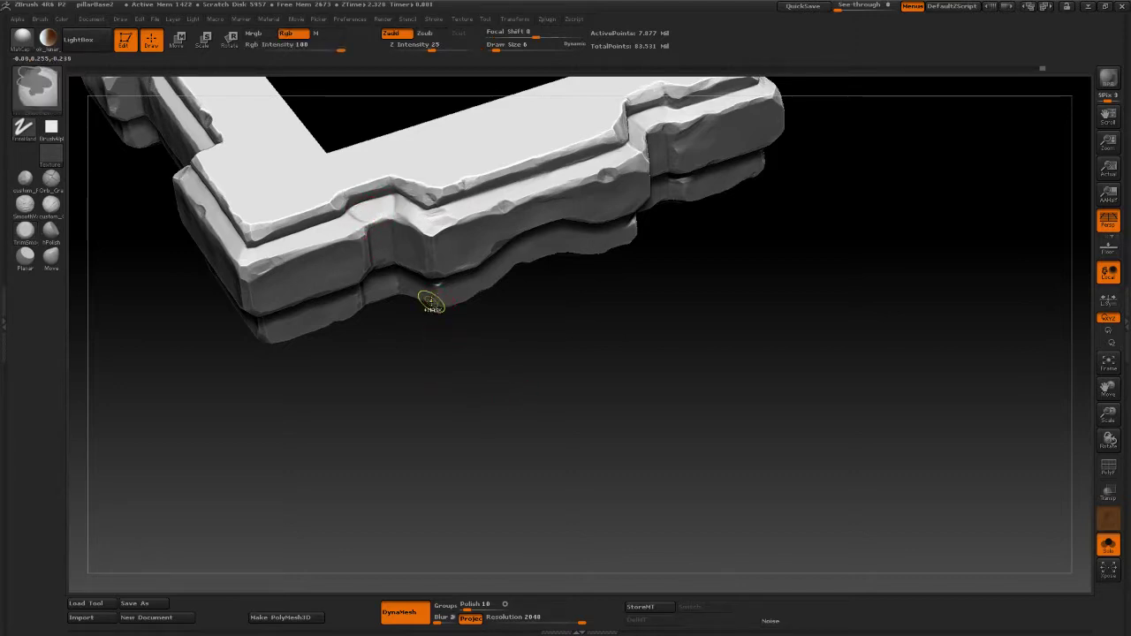
key(ctrl+z)
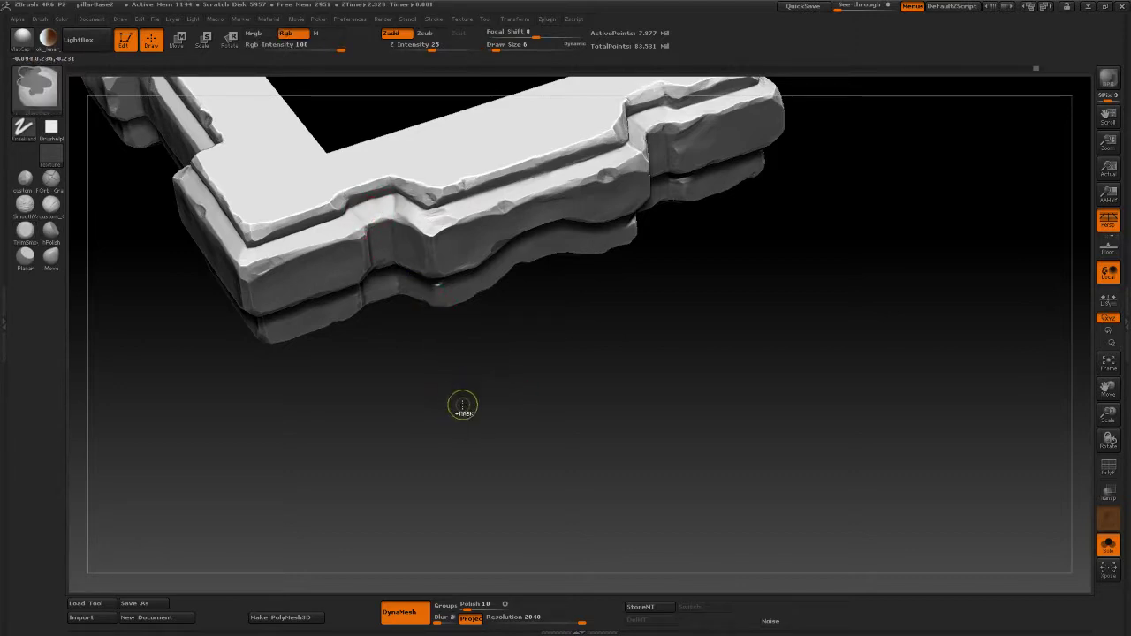
Step: Undo the last stroke on the recess ledge left of the middle blocks and trim the ledge again with TrimSmoothBorder
key(ctrl+z)
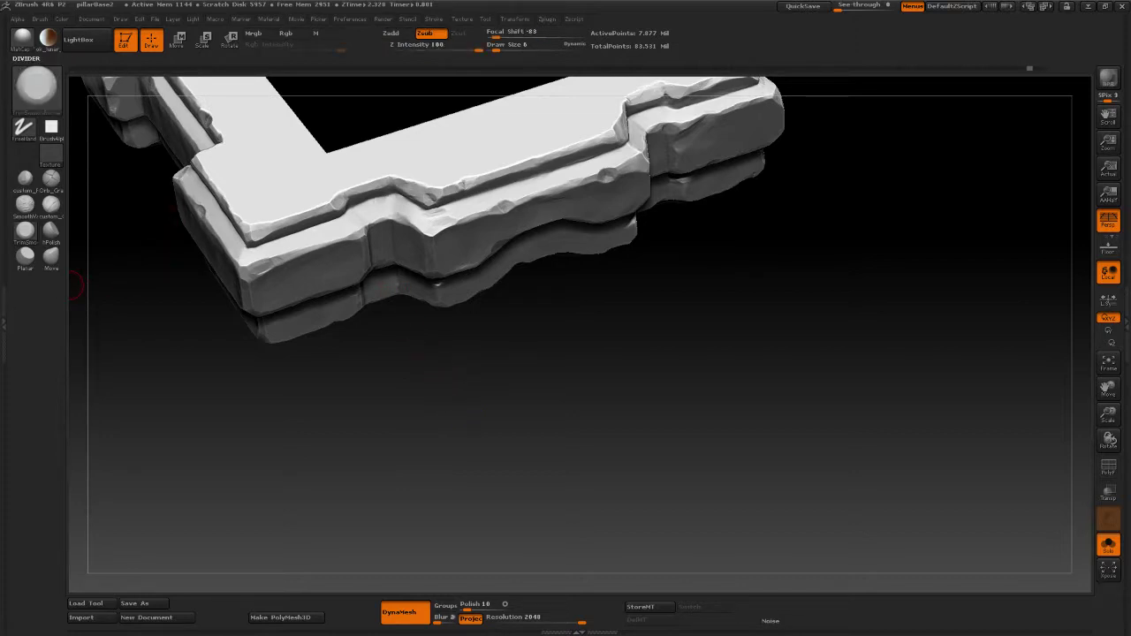
click(14, 285)
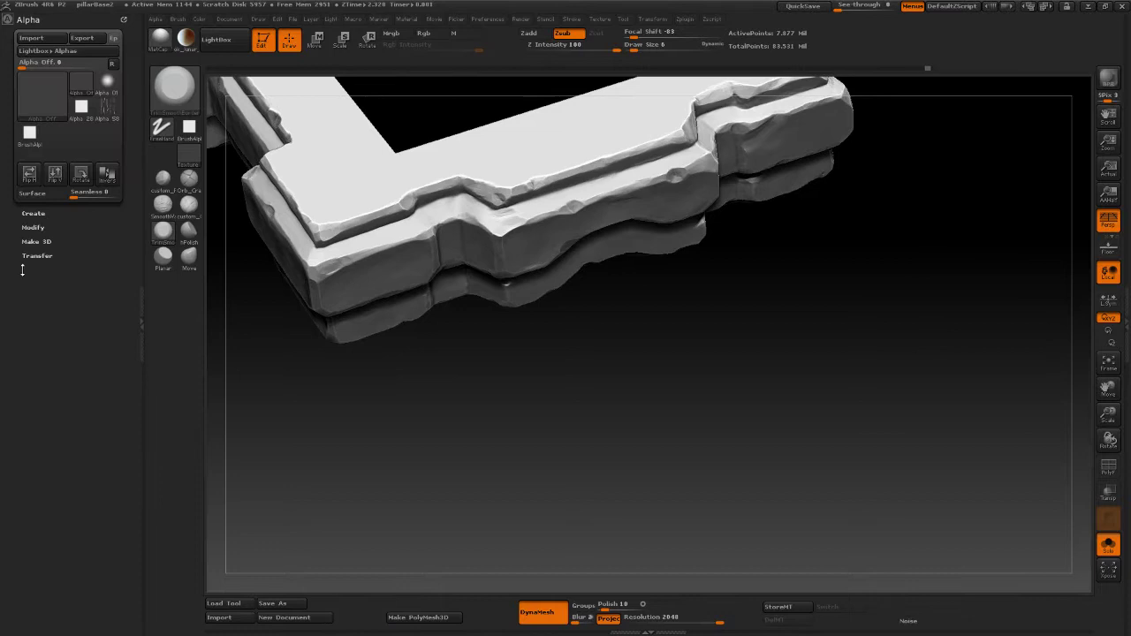
click(81, 108)
click(144, 310)
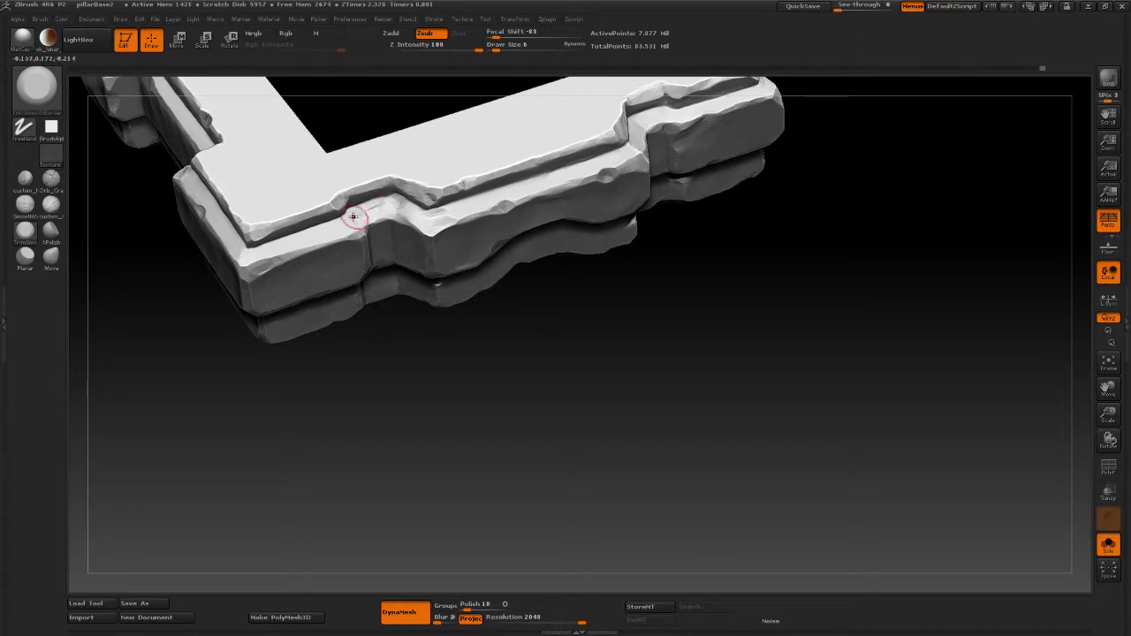
Step: Flatten the trimmed ledge and its inner corners in the recess left of the upper middle block with hPolish
click(51, 230)
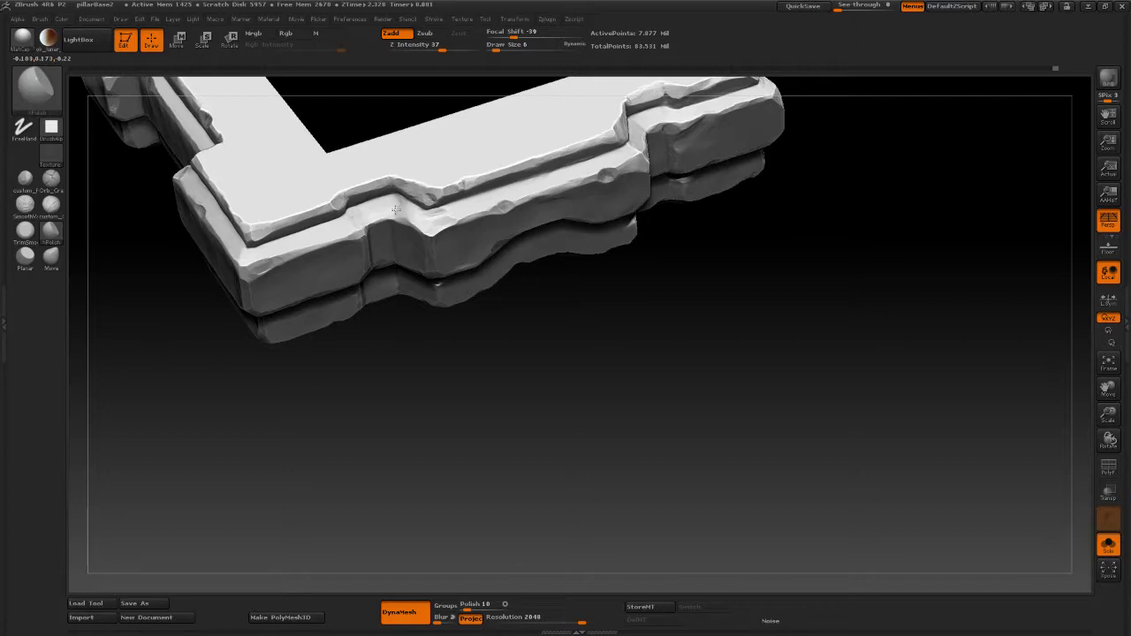
mouse_move(474, 398)
mouse_down()
mouse_move(454, 364)
mouse_move(485, 410)
mouse_up()
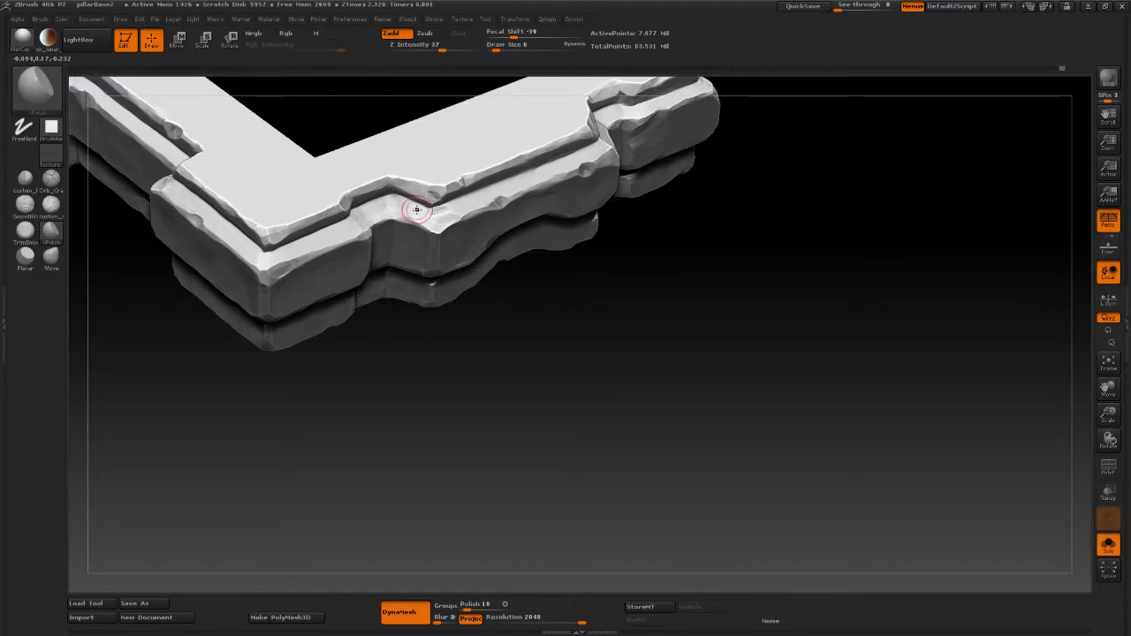
drag(454, 341, 364, 235)
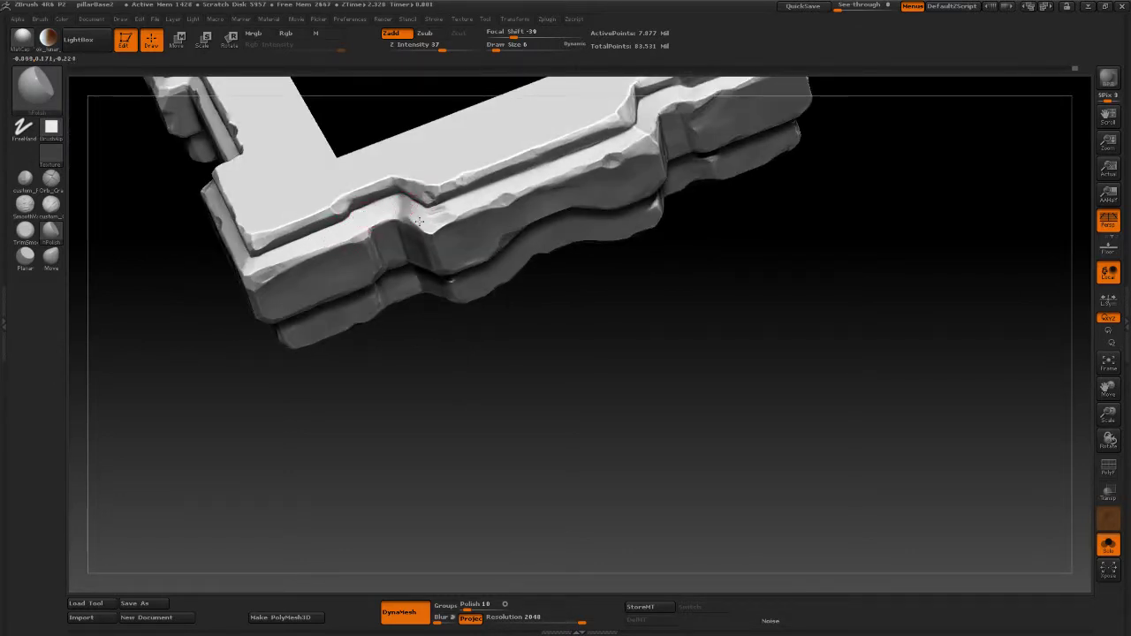
drag(507, 389, 530, 273)
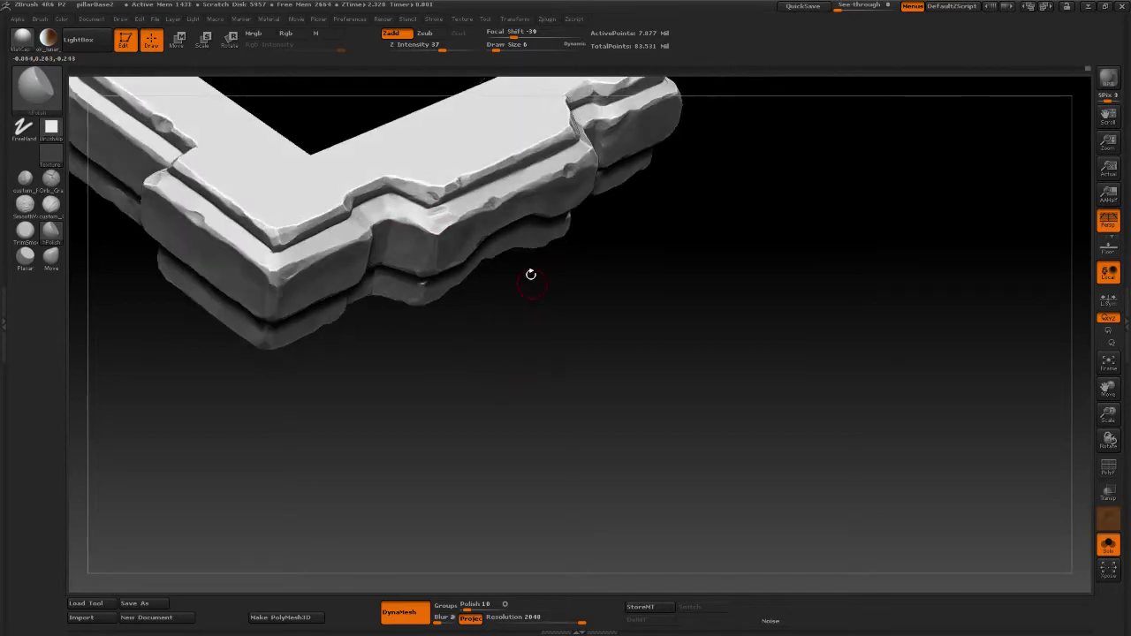
Step: Flatten the ledge and stepped corner in the recess right of the arched middle blocks with hPolish
drag(583, 405, 582, 368)
drag(558, 251, 617, 379)
drag(608, 398, 613, 369)
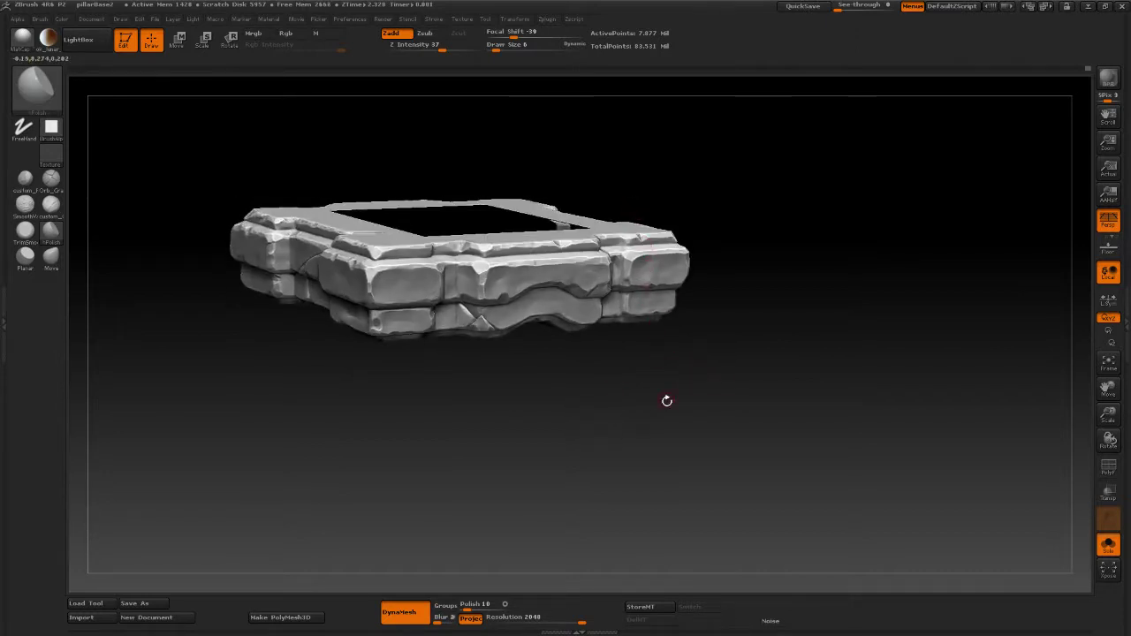
drag(667, 401, 671, 434)
drag(484, 482, 399, 391)
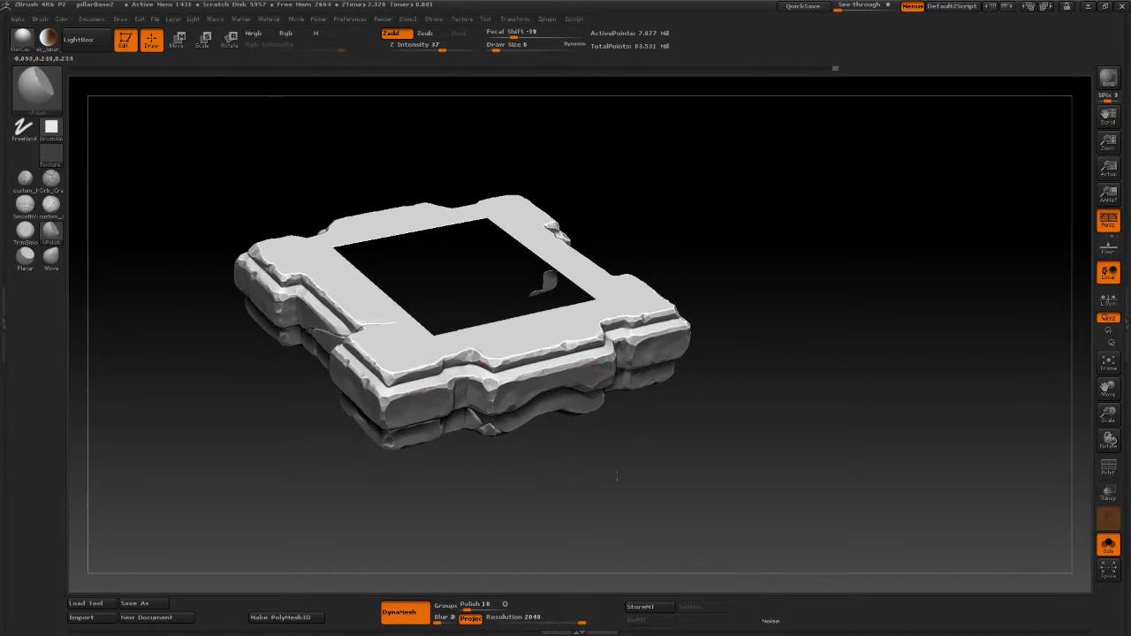
drag(617, 476, 689, 460)
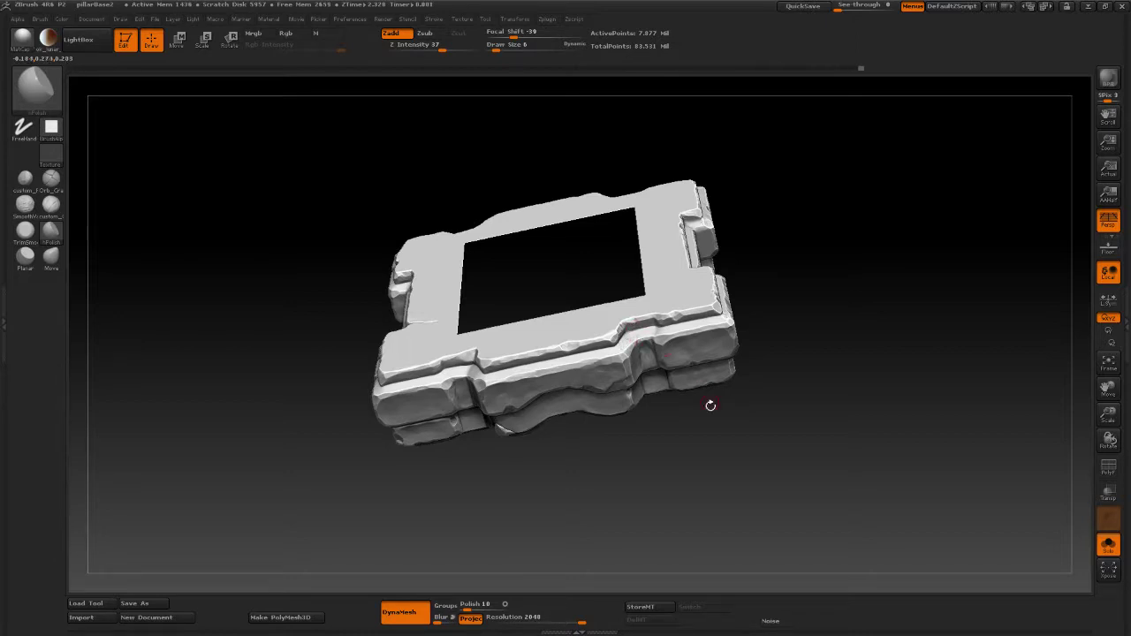
drag(710, 405, 669, 328)
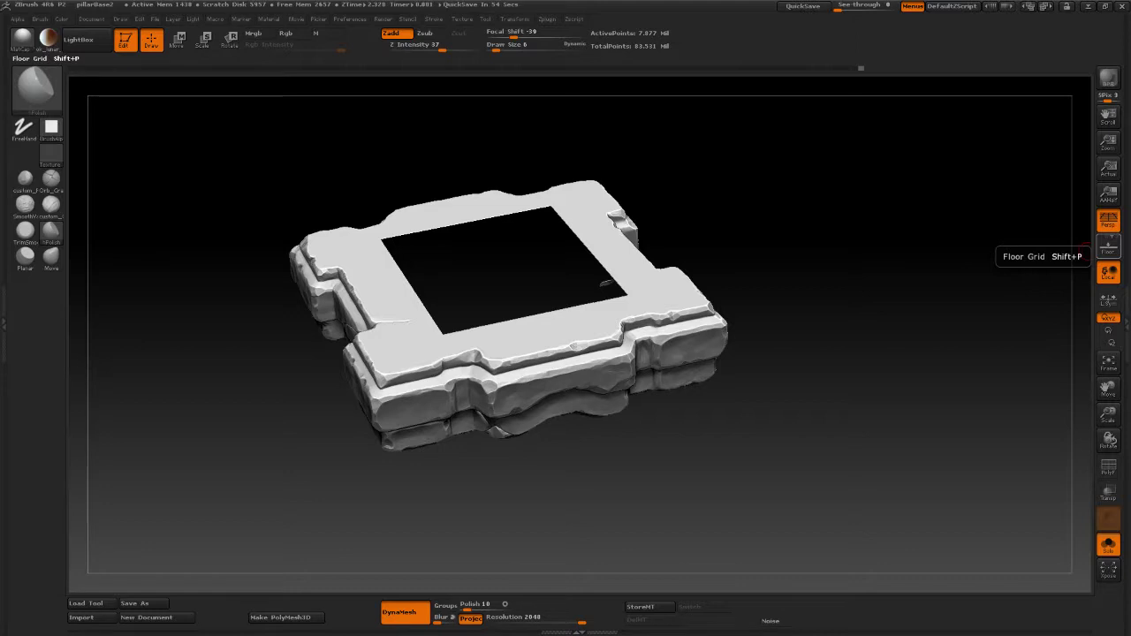
drag(828, 328, 739, 265)
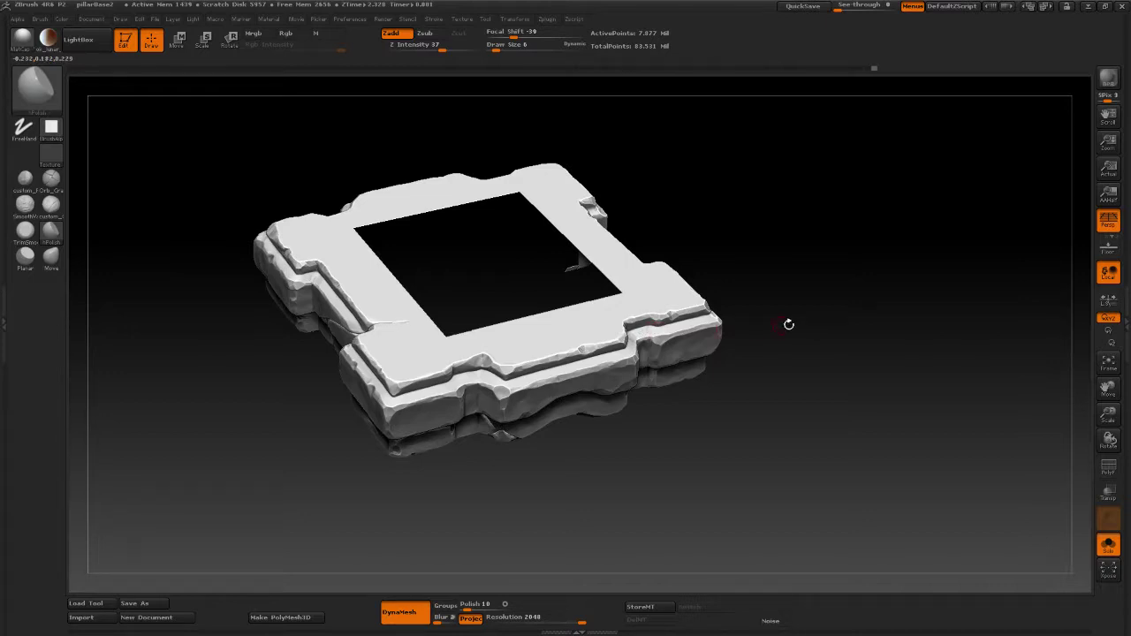
drag(789, 324, 429, 356)
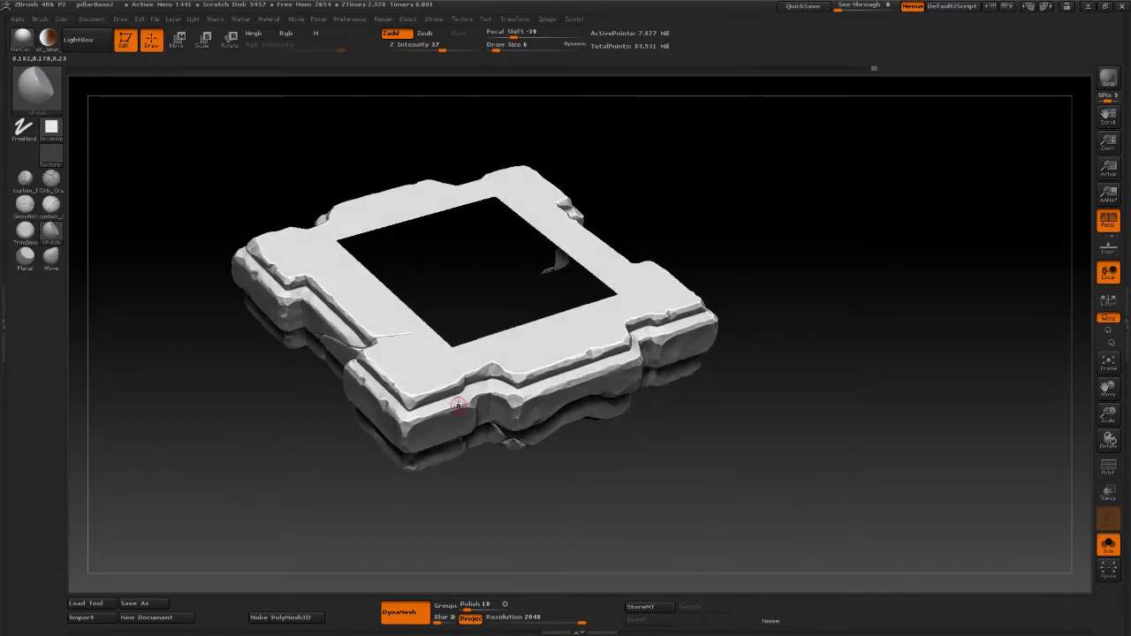
Step: Flatten the ledge and inner corners around the straight recessed middle block on another side of the base with hPolish
drag(376, 480, 535, 380)
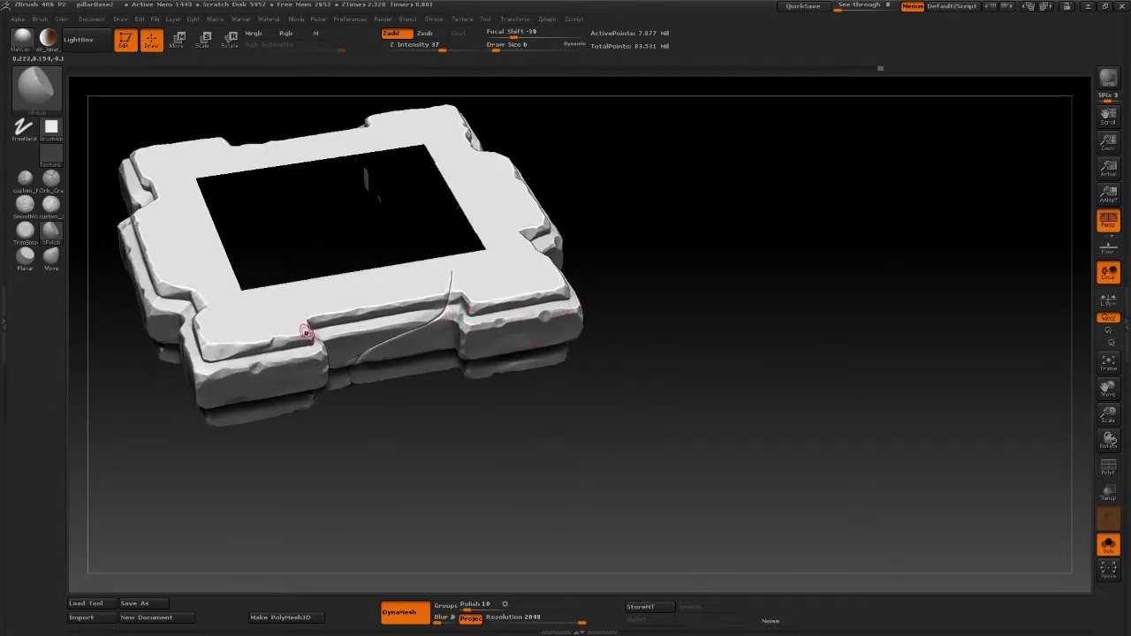
drag(331, 491, 265, 349)
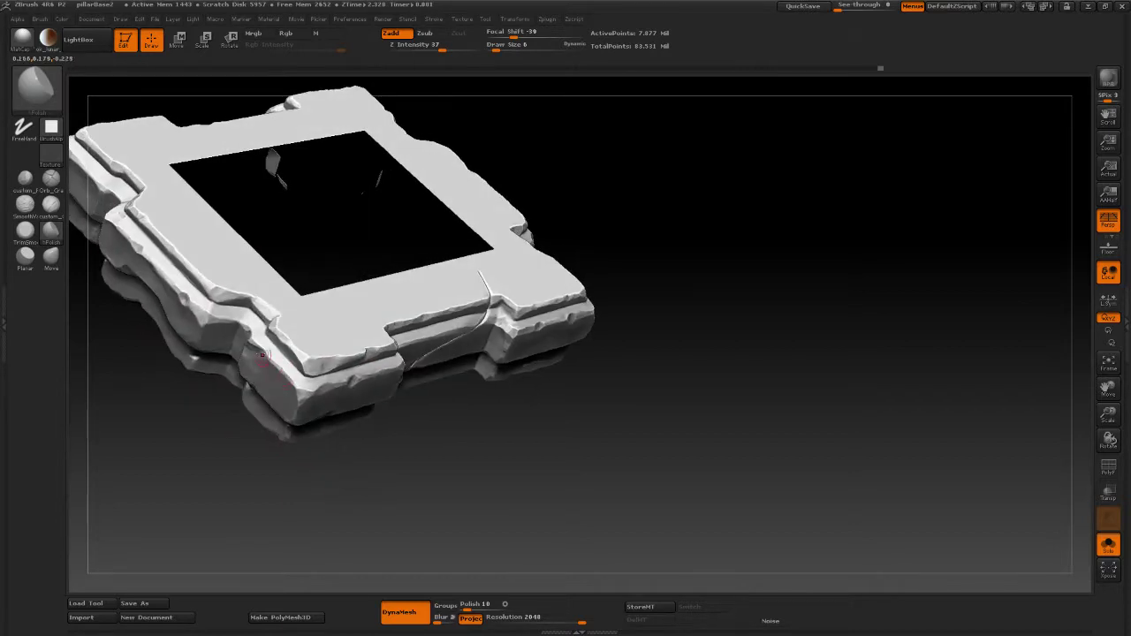
drag(162, 467, 212, 493)
drag(517, 465, 481, 380)
alt+drag(412, 494, 539, 449)
alt+drag(409, 463, 555, 315)
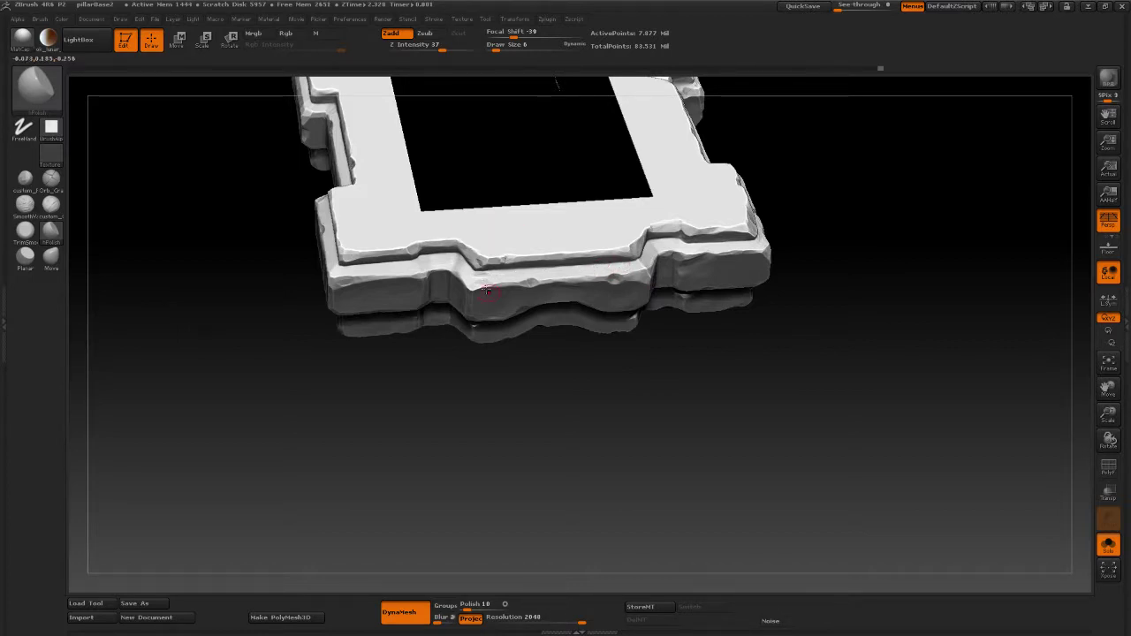
drag(371, 380, 501, 491)
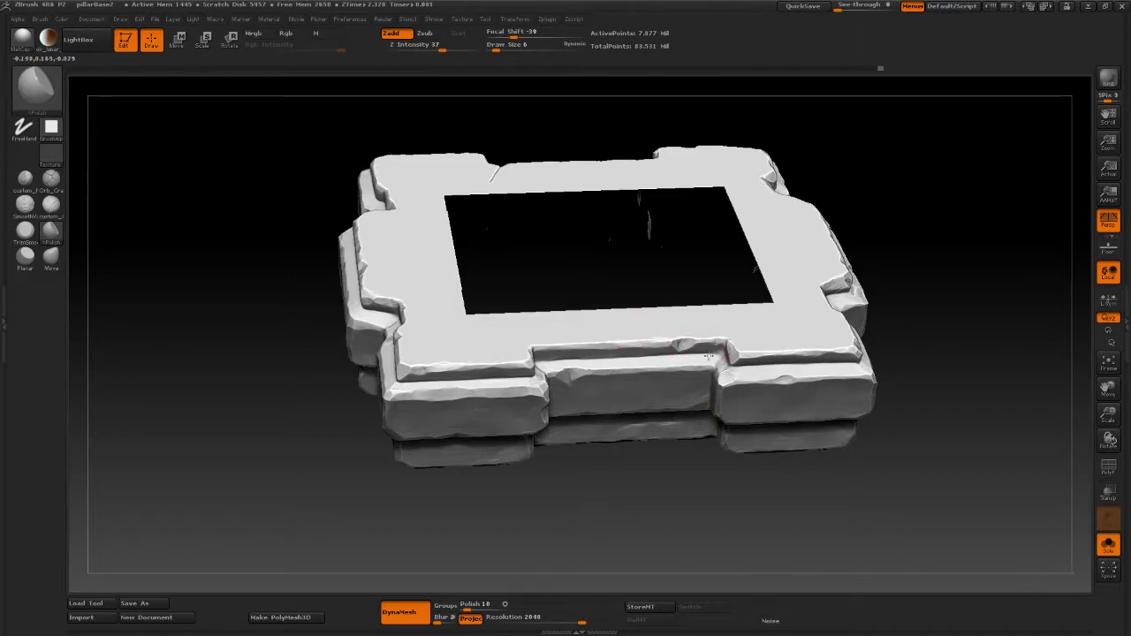
drag(633, 511, 720, 360)
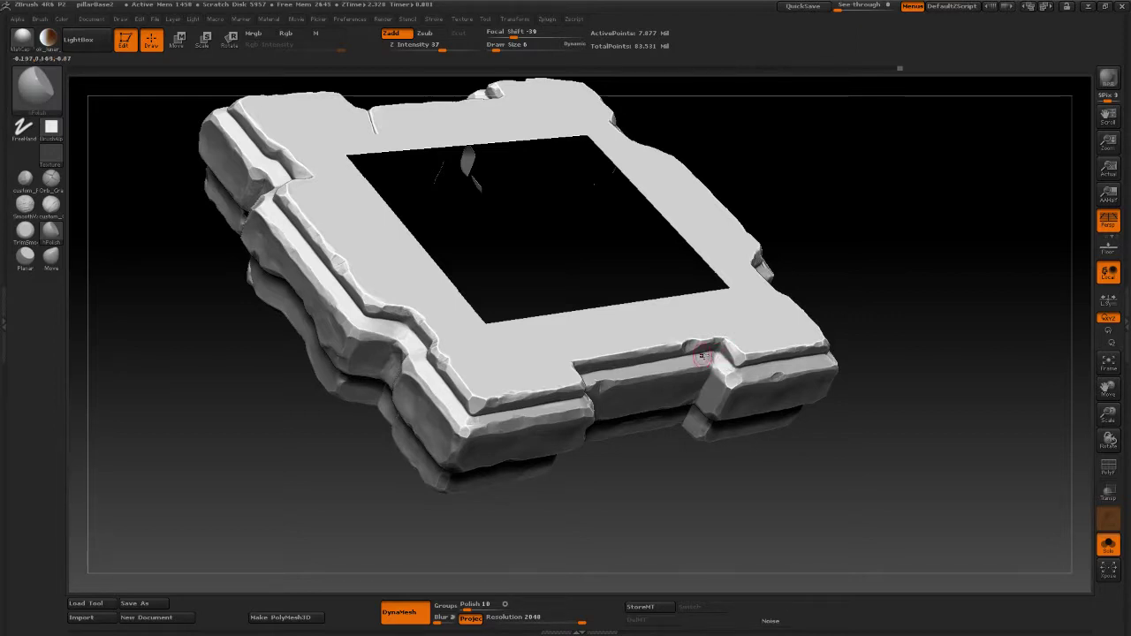
drag(748, 450, 726, 370)
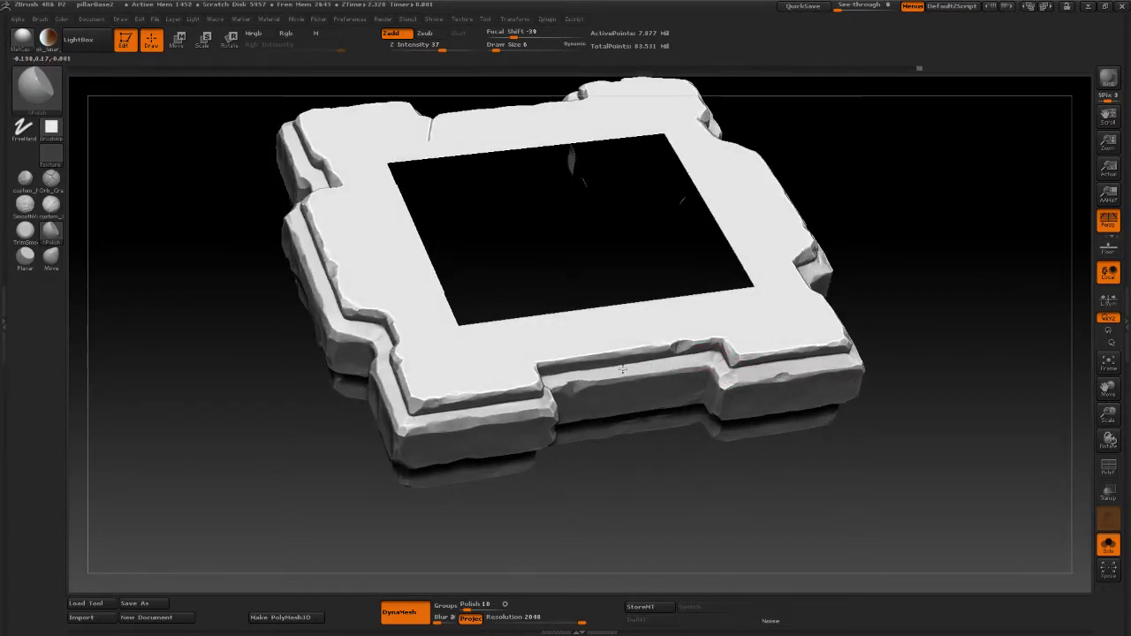
drag(608, 442, 562, 378)
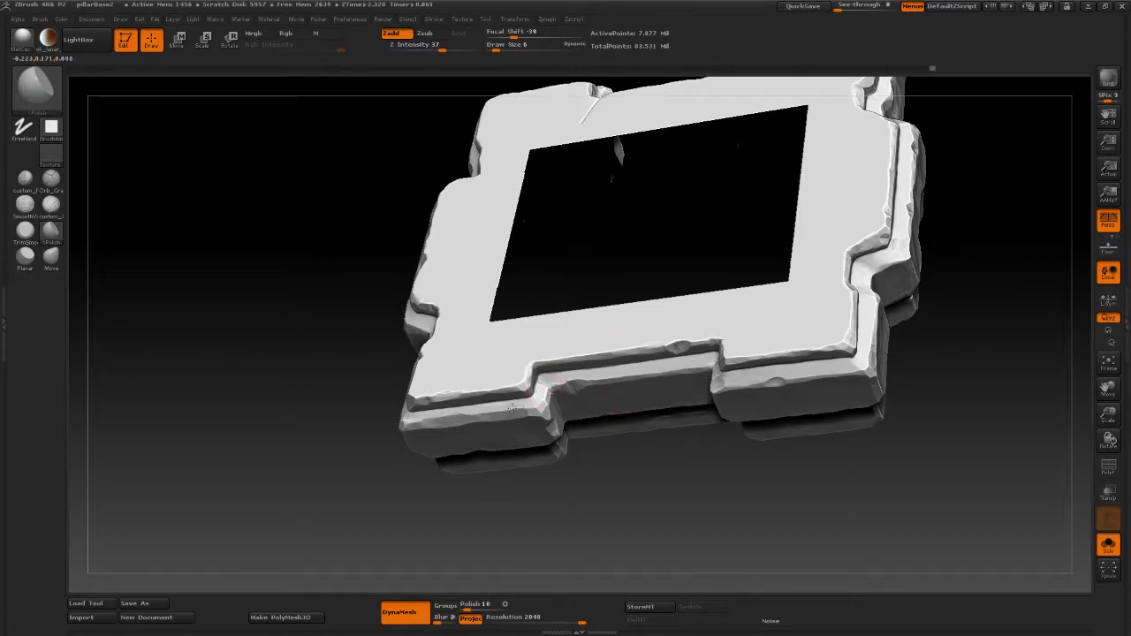
drag(652, 517, 630, 434)
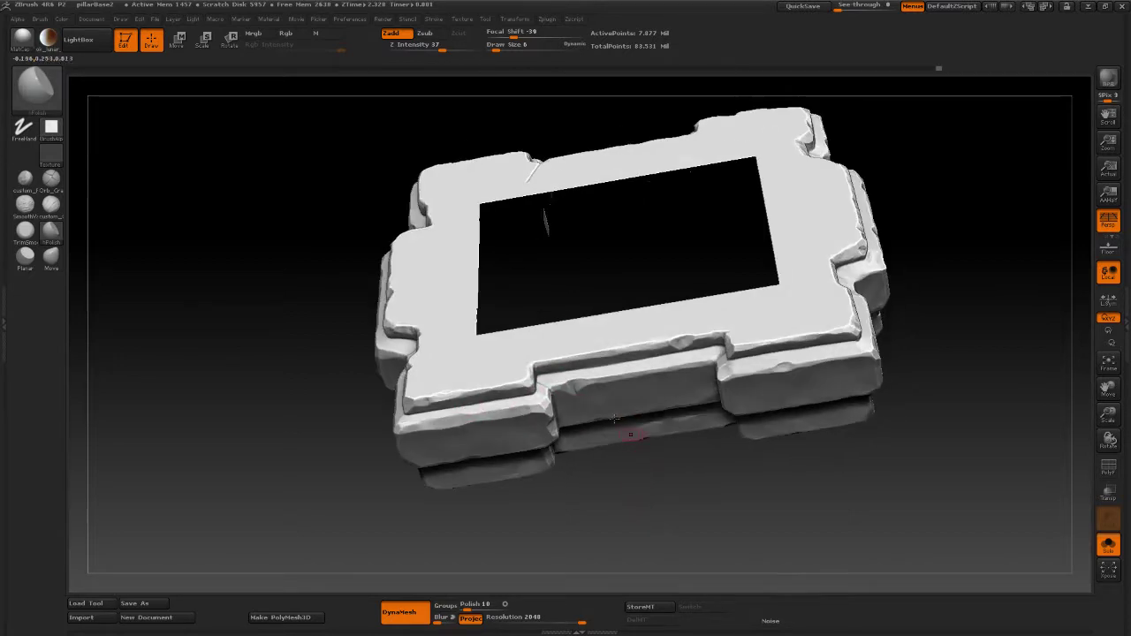
drag(622, 499, 498, 333)
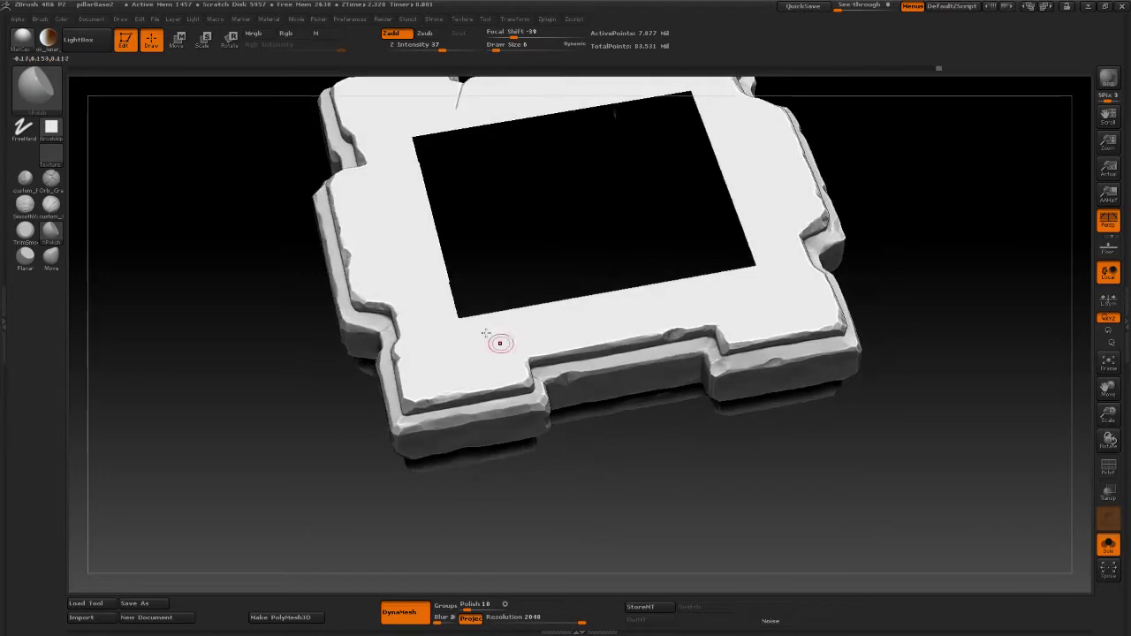
Step: Roughen the left arm of the base's flat top face with custom_Clay strokes at a draw size of 15
click(51, 205)
drag(1004, 377, 956, 367)
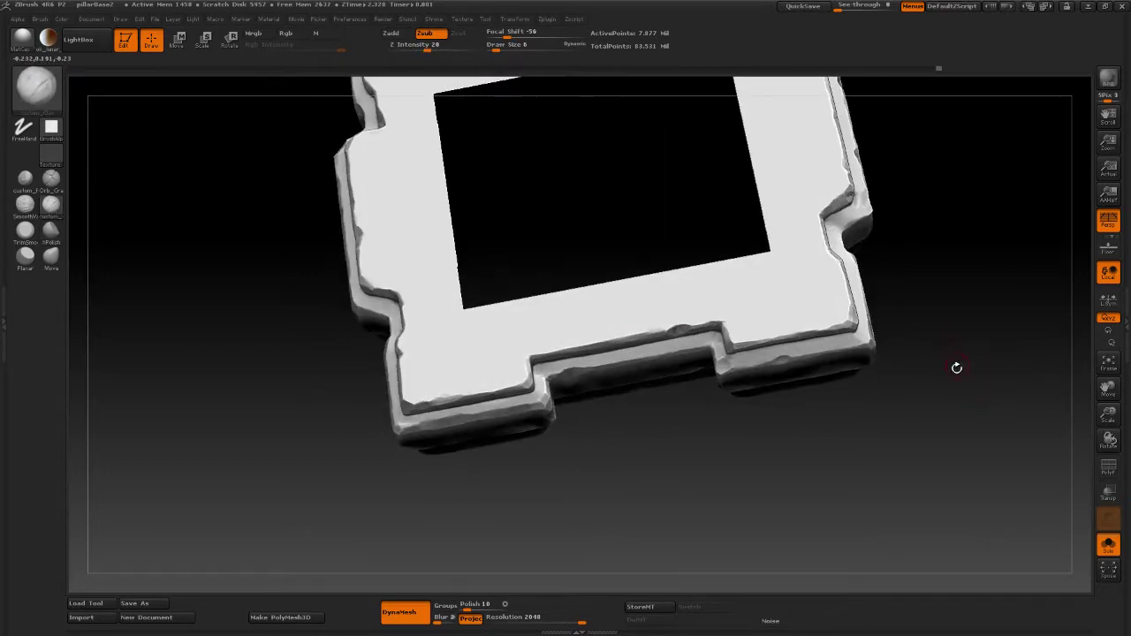
drag(1006, 413, 977, 344)
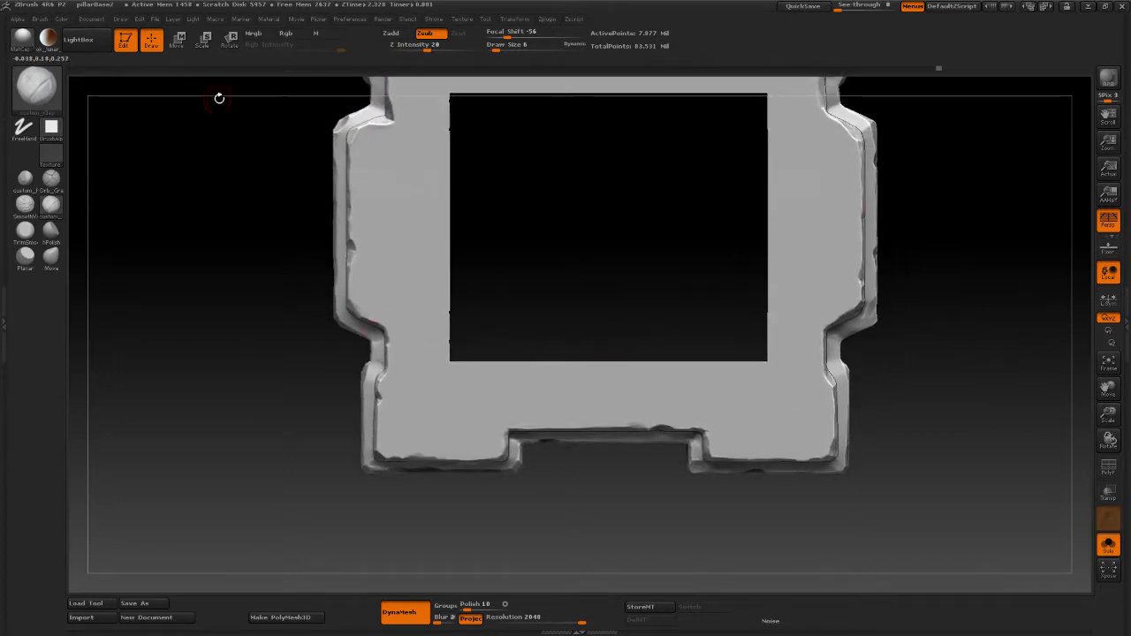
drag(494, 50, 500, 50)
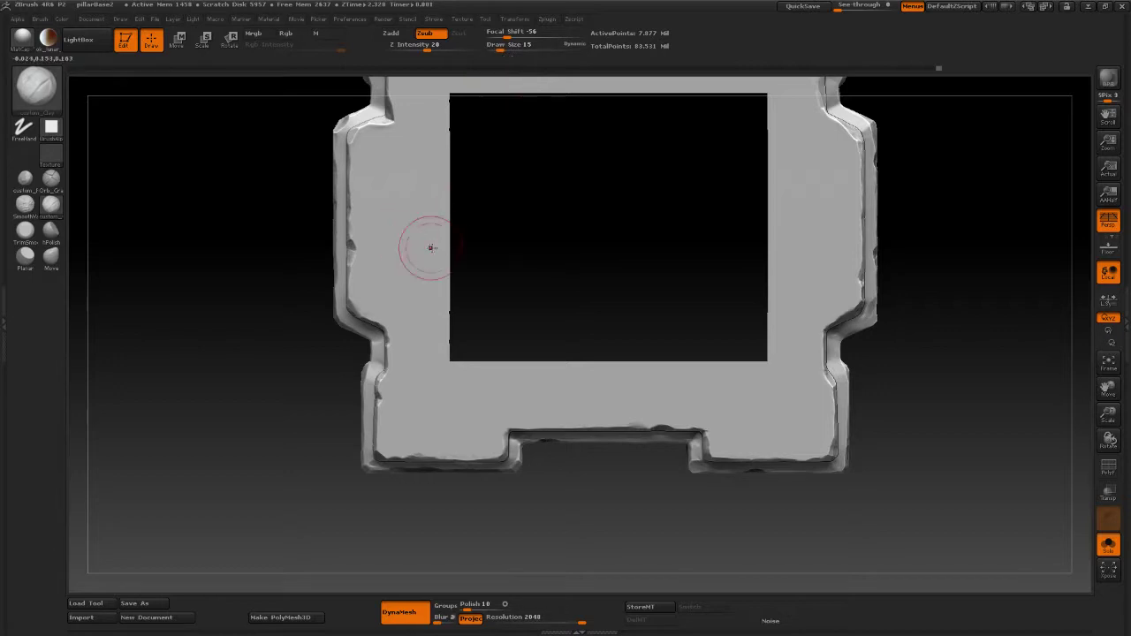
drag(433, 247, 384, 256)
mouse_move(358, 188)
mouse_down()
mouse_move(434, 139)
mouse_move(416, 168)
mouse_move(413, 238)
mouse_move(372, 237)
mouse_move(366, 281)
mouse_move(408, 296)
mouse_move(417, 265)
mouse_move(422, 325)
mouse_move(438, 303)
mouse_up()
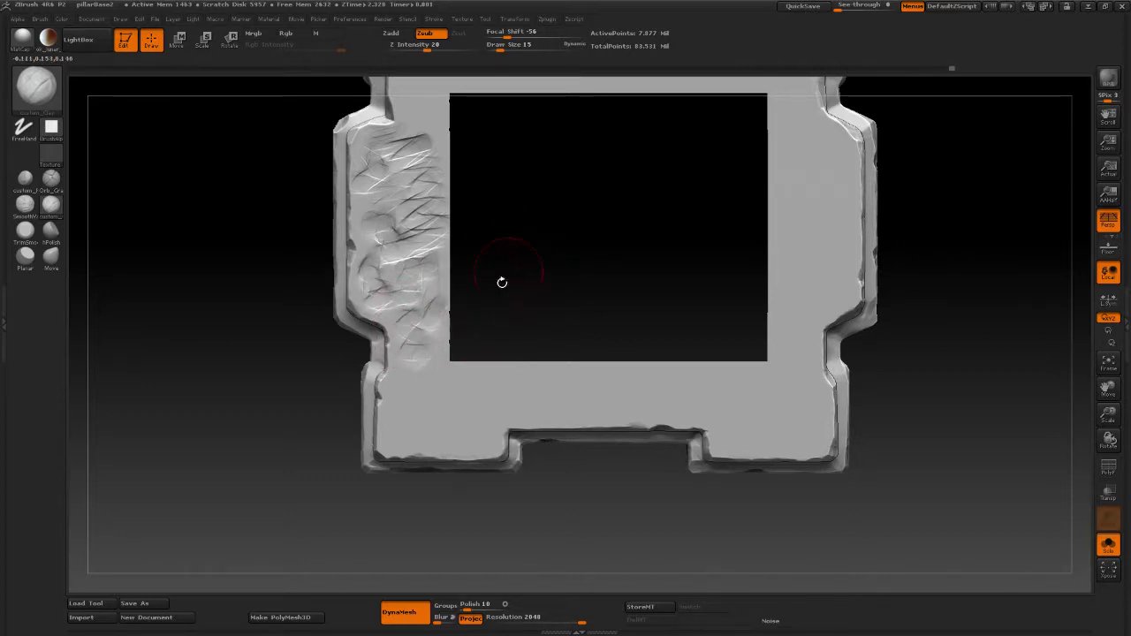
mouse_move(433, 345)
mouse_down()
mouse_move(432, 375)
mouse_move(411, 381)
mouse_up()
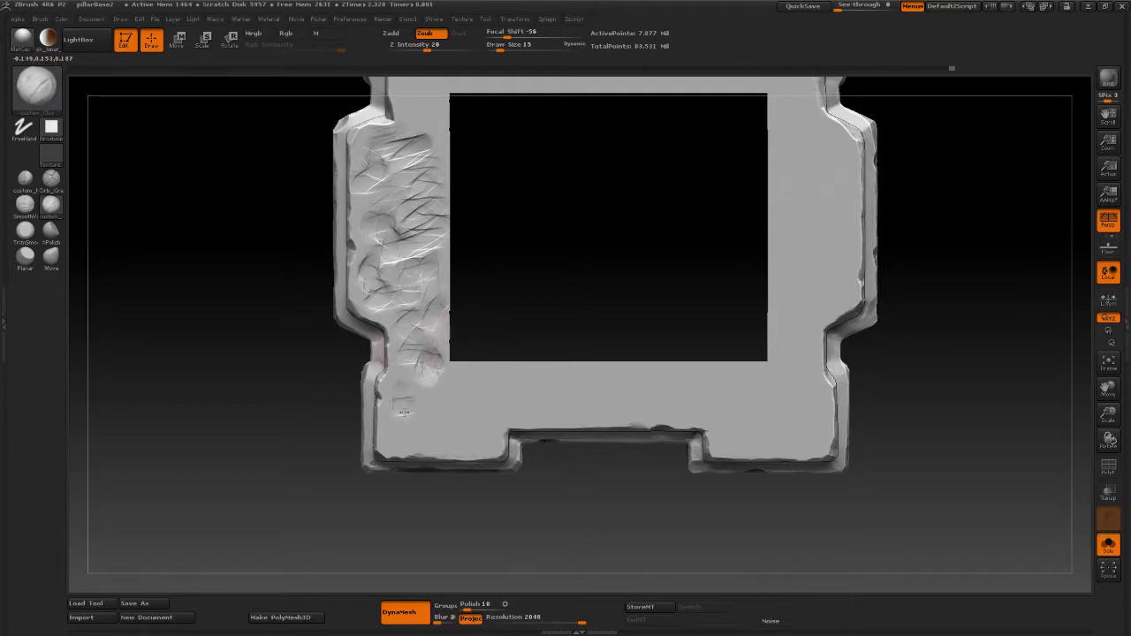
Step: Carve custom_Clay strokes across the lower arm of the top face, including both lower corners
mouse_move(408, 433)
mouse_down()
mouse_move(395, 435)
mouse_move(475, 424)
mouse_move(453, 439)
mouse_move(482, 407)
mouse_move(459, 382)
mouse_move(429, 402)
mouse_move(455, 362)
mouse_up()
mouse_move(586, 374)
mouse_down()
mouse_move(530, 411)
mouse_move(529, 381)
mouse_move(461, 369)
mouse_move(581, 385)
mouse_move(623, 404)
mouse_move(672, 392)
mouse_move(623, 380)
mouse_up()
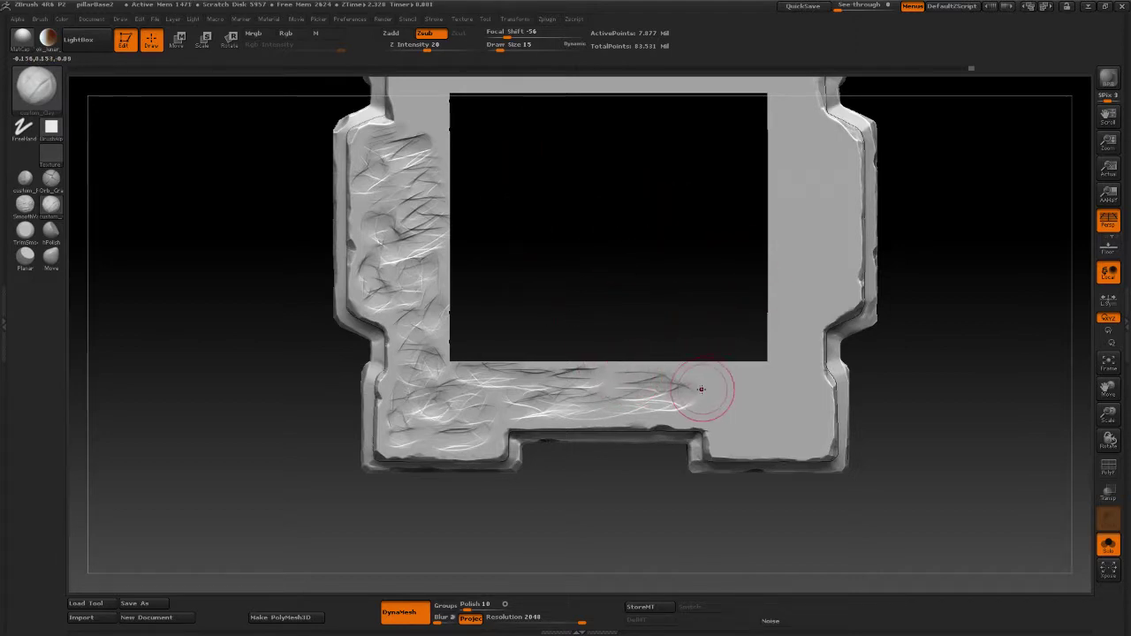
mouse_move(701, 389)
mouse_down()
mouse_move(681, 380)
mouse_move(740, 391)
mouse_move(741, 435)
mouse_move(800, 440)
mouse_move(805, 388)
mouse_move(746, 414)
mouse_move(787, 376)
mouse_up()
Step: Roughen the right arm of the top face beside the square opening with custom_Clay strokes
alt+drag(998, 290, 861, 312)
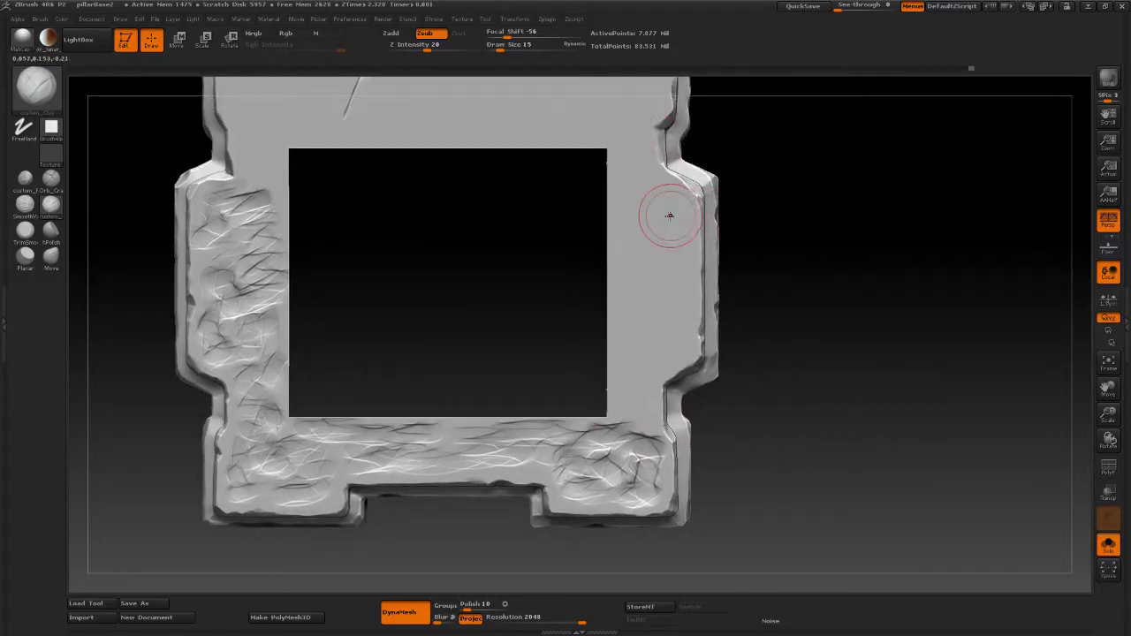
mouse_move(662, 217)
mouse_down()
mouse_move(630, 201)
mouse_move(633, 232)
mouse_move(681, 265)
mouse_move(661, 364)
mouse_move(638, 393)
mouse_move(642, 427)
mouse_up()
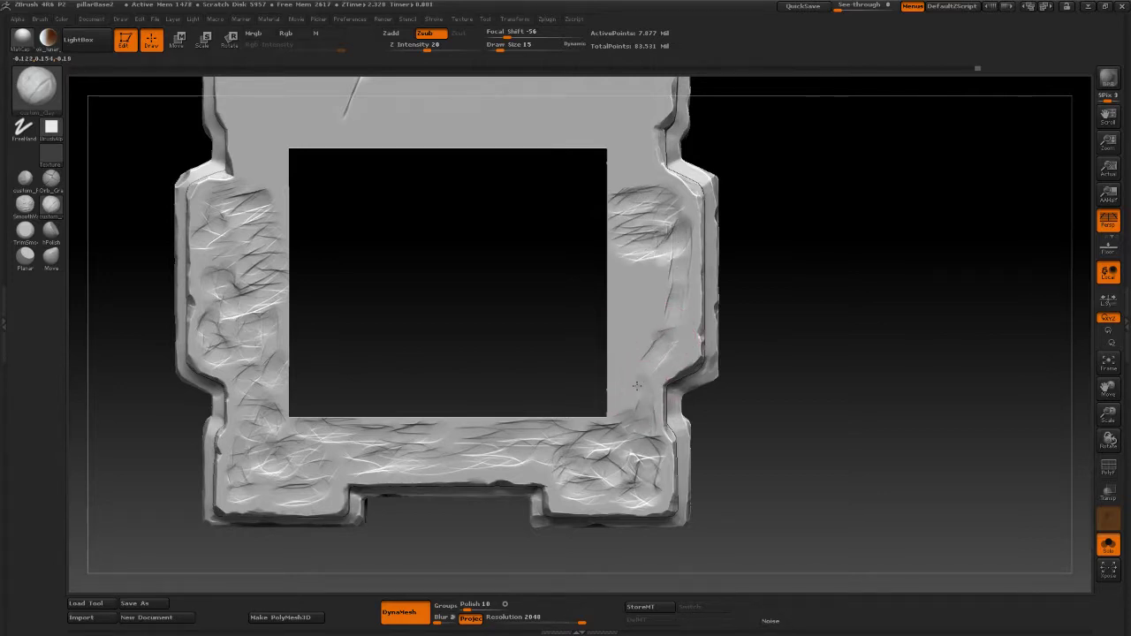
mouse_move(657, 369)
mouse_down()
mouse_move(676, 358)
mouse_move(685, 319)
mouse_move(657, 267)
mouse_move(620, 267)
mouse_move(664, 265)
mouse_move(685, 308)
mouse_move(644, 326)
mouse_move(624, 389)
mouse_move(620, 316)
mouse_move(685, 274)
mouse_up()
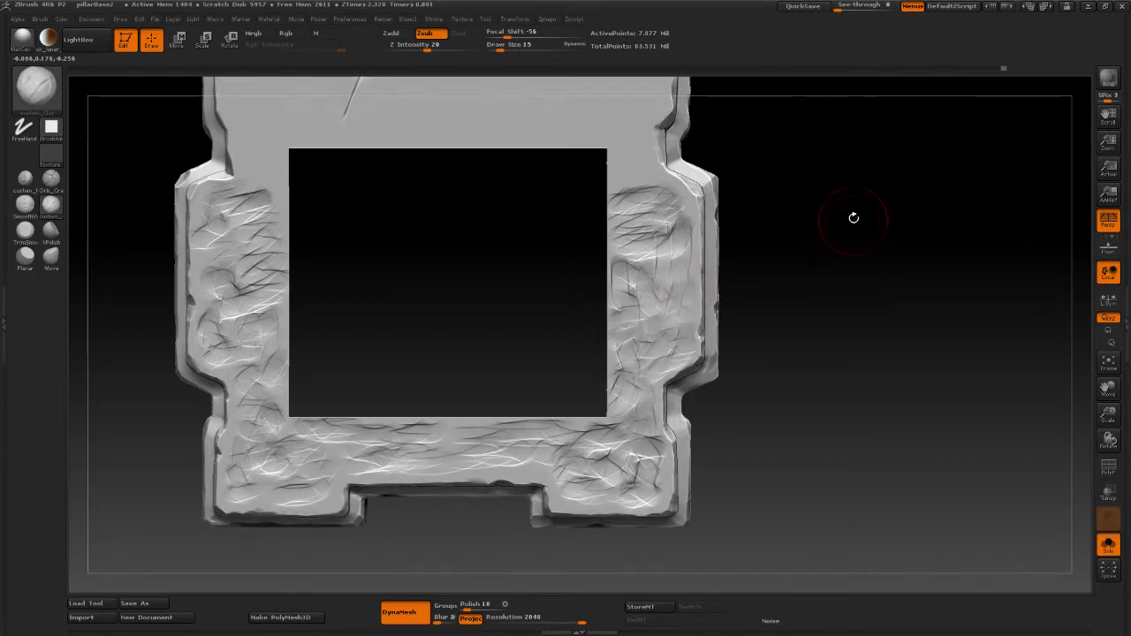
Step: Carve custom_Clay strokes over both upper corners and the cracked upper arm of the top face
alt+drag(853, 217, 879, 404)
mouse_move(666, 351)
mouse_down()
mouse_move(658, 364)
mouse_move(662, 296)
mouse_move(676, 274)
mouse_move(654, 254)
mouse_move(566, 297)
mouse_move(641, 329)
mouse_move(631, 296)
mouse_move(645, 273)
mouse_move(583, 290)
mouse_move(617, 307)
mouse_up()
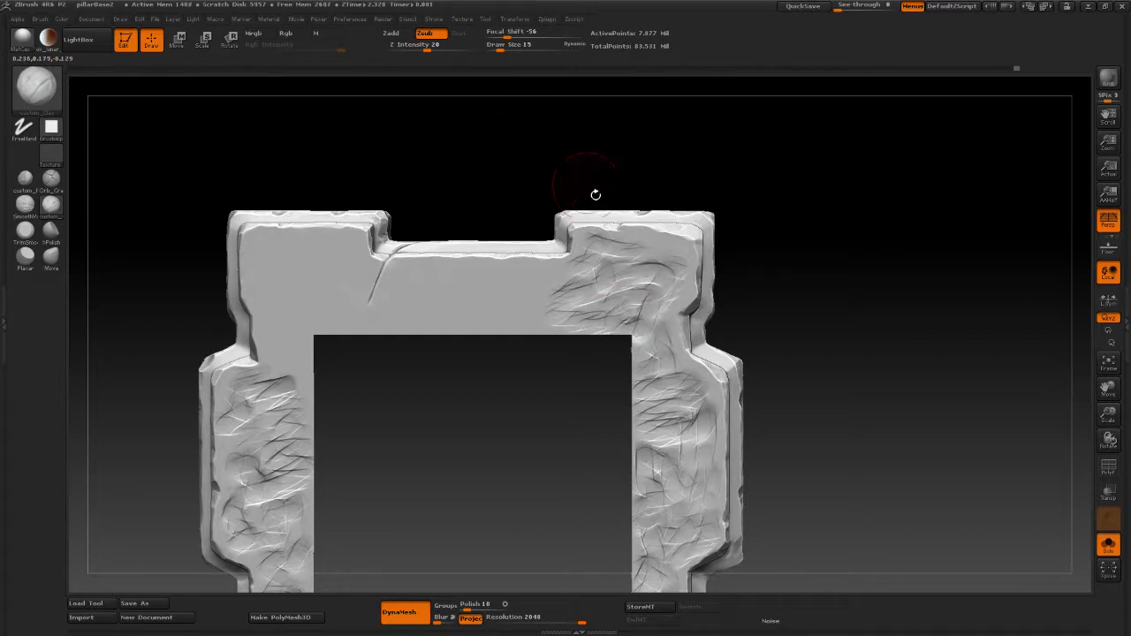
mouse_move(651, 253)
mouse_down()
mouse_move(522, 291)
mouse_move(534, 279)
mouse_move(417, 275)
mouse_move(374, 298)
mouse_move(386, 313)
mouse_move(435, 302)
mouse_move(543, 320)
mouse_up()
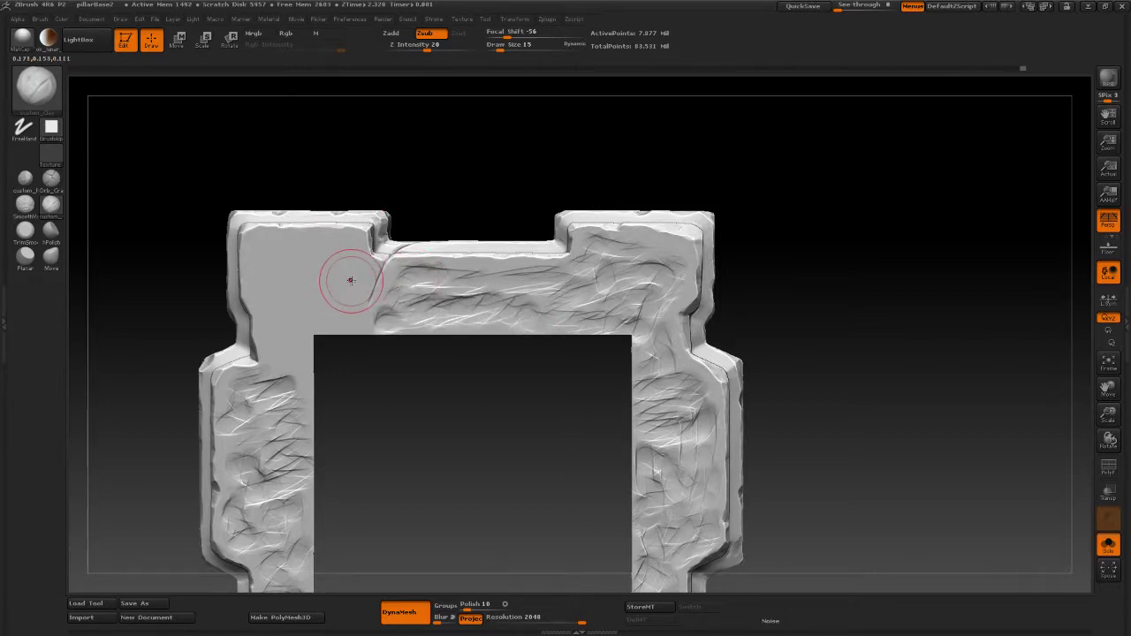
mouse_move(351, 280)
mouse_down()
mouse_move(346, 257)
mouse_move(274, 245)
mouse_move(258, 255)
mouse_move(260, 301)
mouse_move(303, 373)
mouse_move(296, 329)
mouse_move(341, 318)
mouse_move(329, 324)
mouse_move(321, 263)
mouse_up()
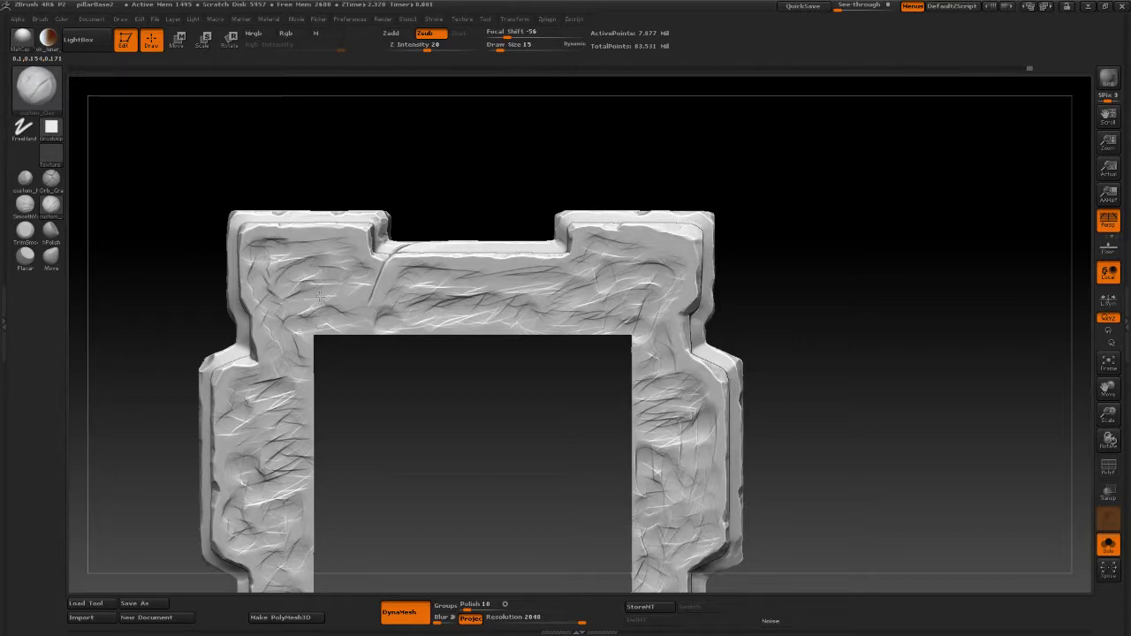
Step: Start flattening the upper-left corner of the top face with the hPolish brush, and save the project
click(53, 235)
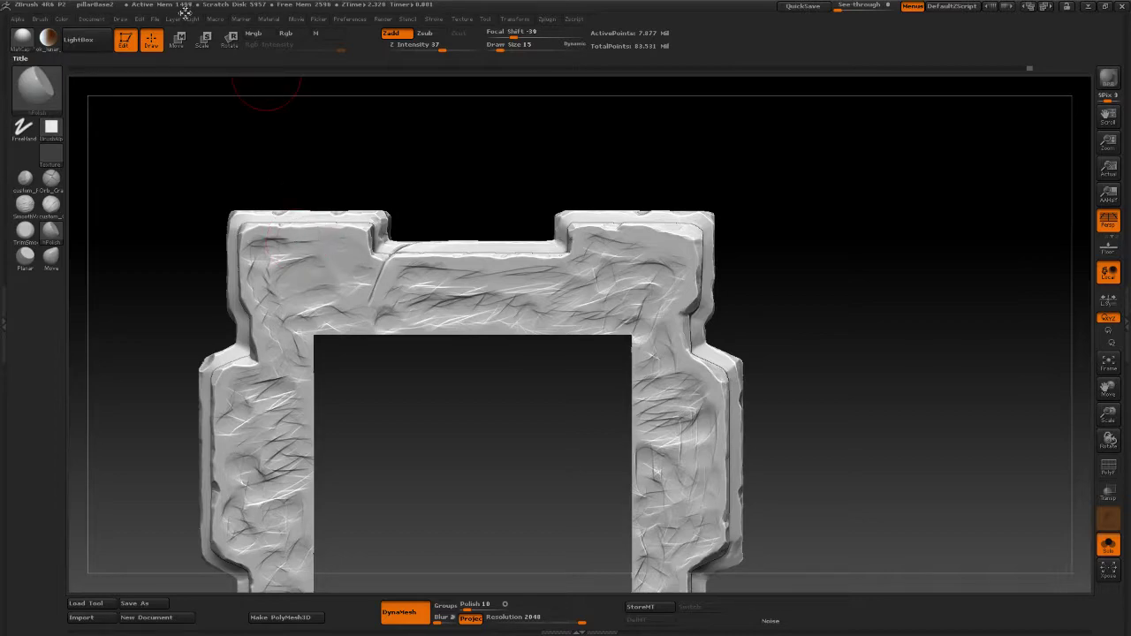
click(156, 19)
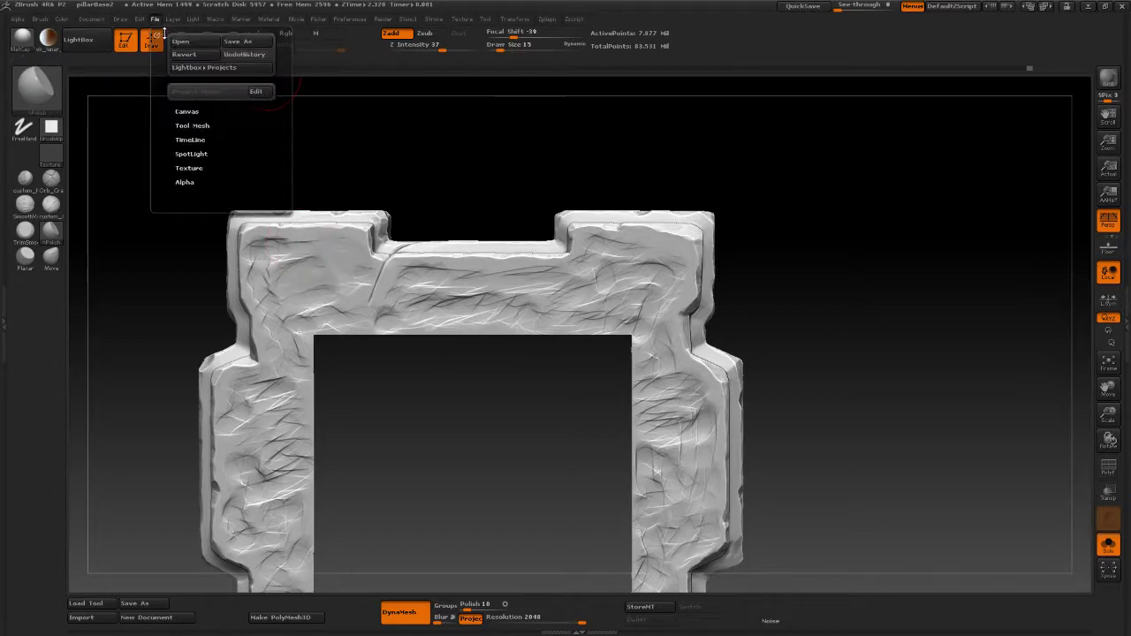
click(230, 43)
double_click(144, 99)
click(601, 315)
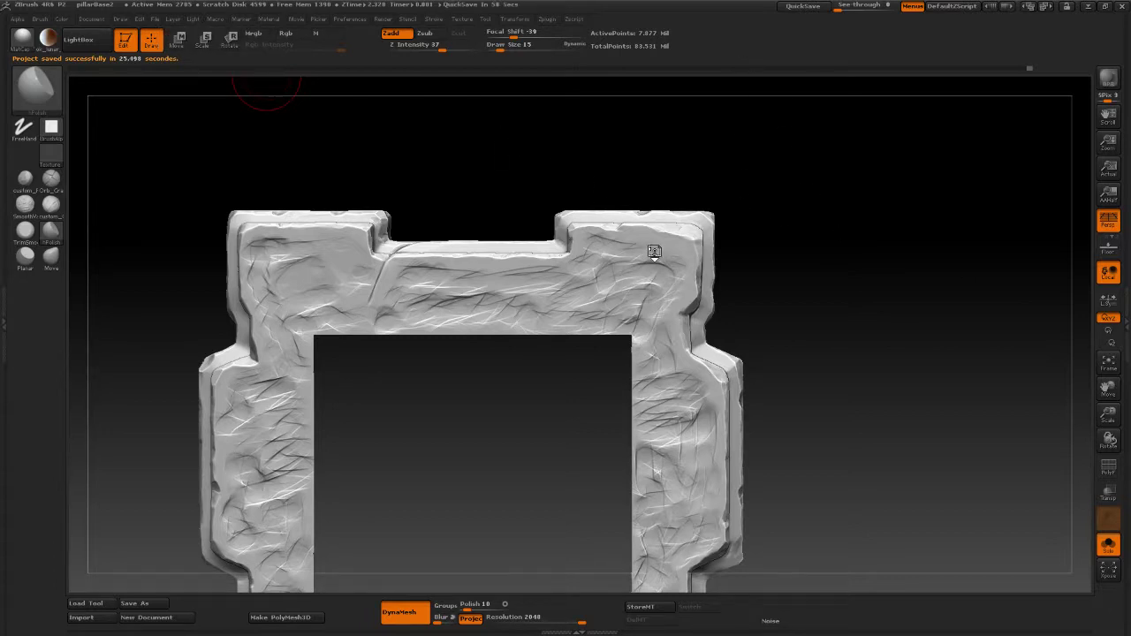
Step: Flatten the carved marks on the upper-right corner of the top face with hPolish strokes at a draw size of 15
drag(653, 254, 647, 259)
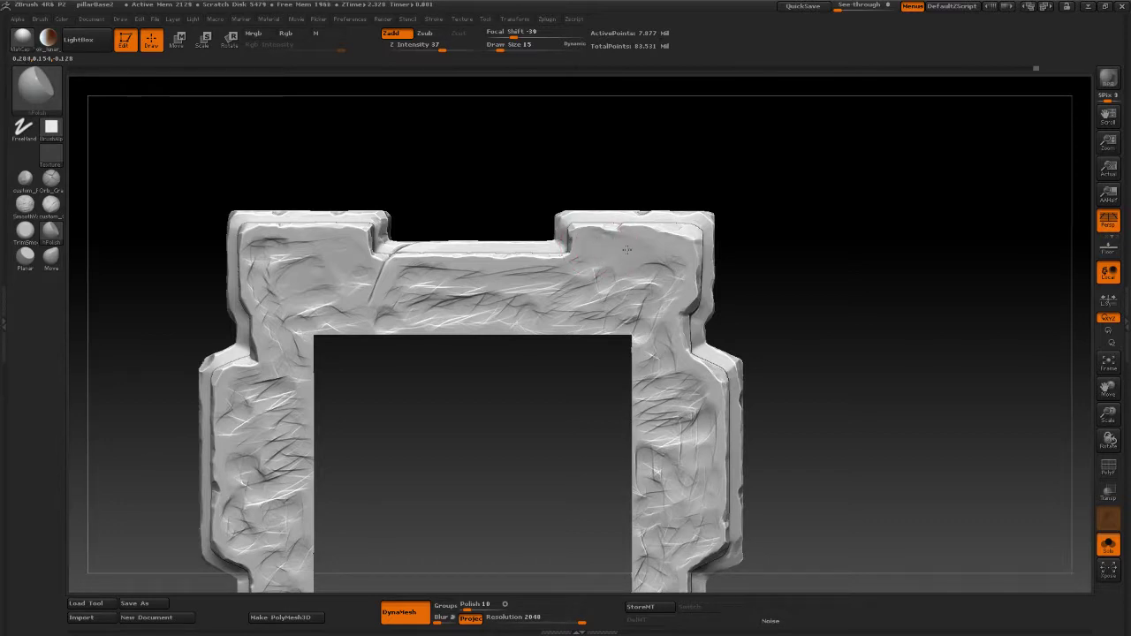
mouse_move(668, 256)
mouse_down()
mouse_move(664, 294)
mouse_move(570, 294)
mouse_move(581, 271)
mouse_up()
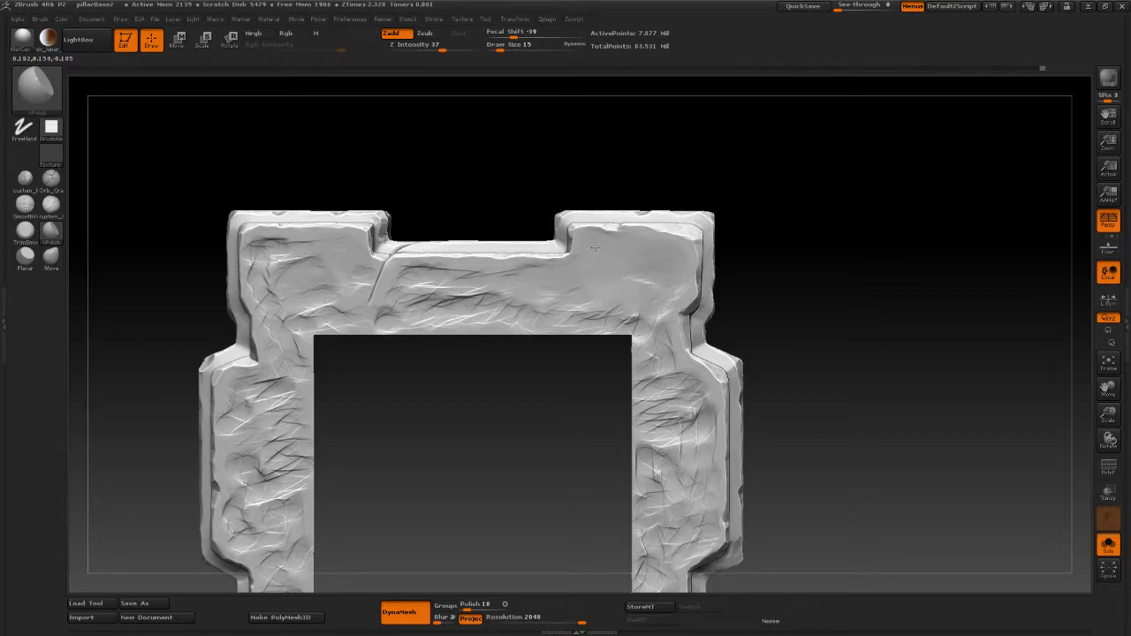
drag(595, 248, 674, 295)
drag(643, 248, 669, 243)
Step: Polish the top face around the upper-right corner of the square opening, down to the start of the right arm
mouse_move(865, 246)
mouse_down()
mouse_move(833, 263)
mouse_move(814, 235)
mouse_up()
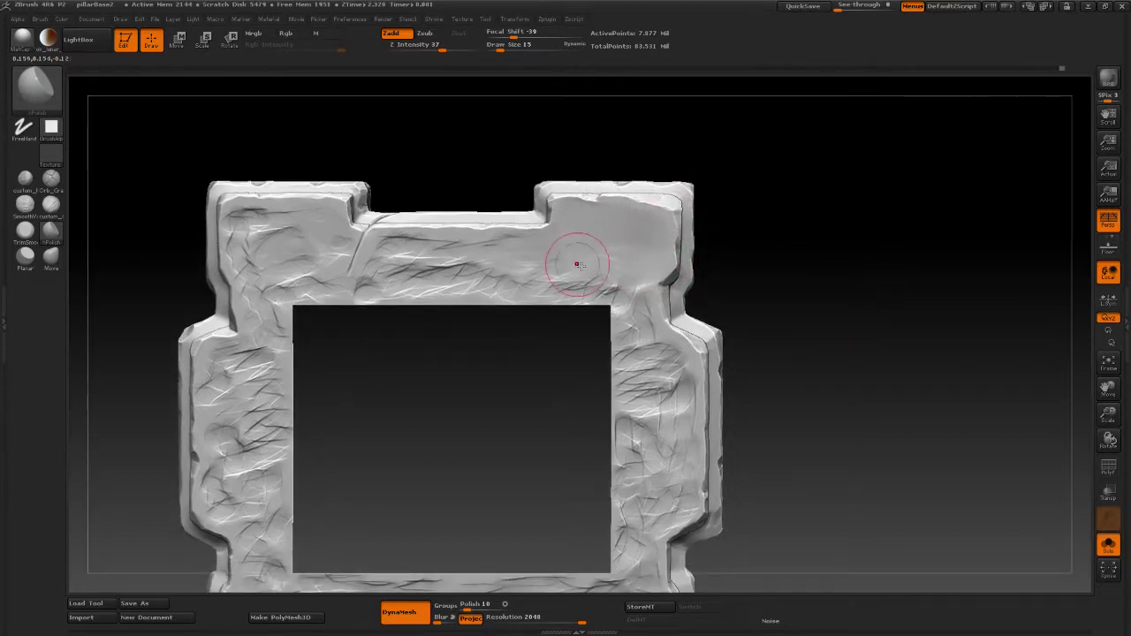
mouse_move(578, 290)
mouse_down()
mouse_move(610, 290)
mouse_move(627, 307)
mouse_move(640, 292)
mouse_up()
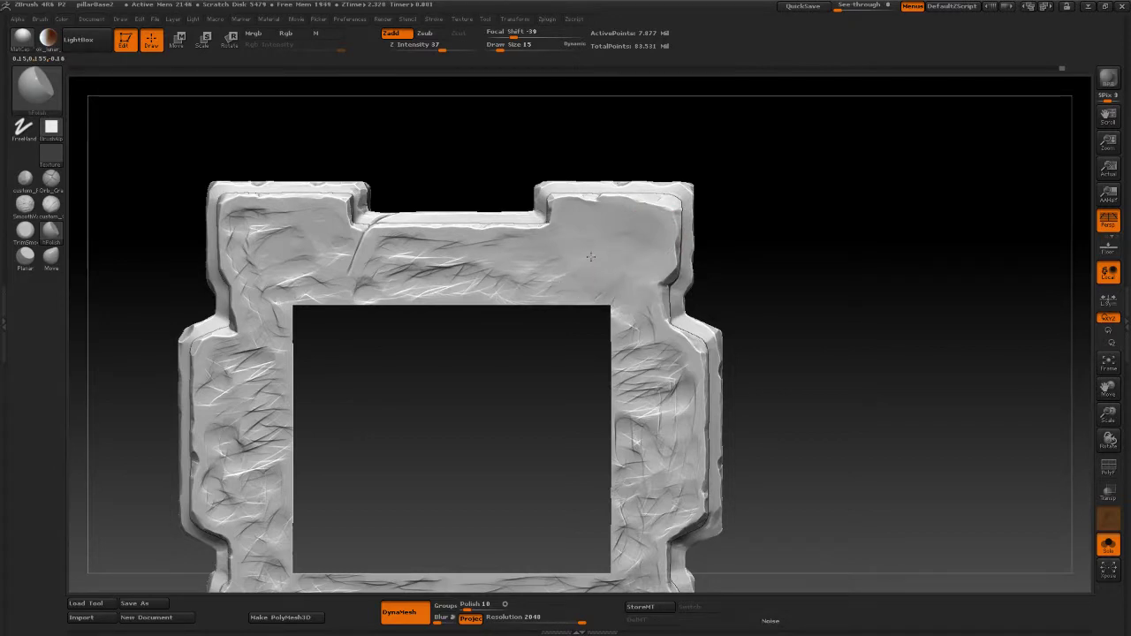
drag(591, 257, 604, 229)
drag(603, 229, 639, 245)
mouse_move(623, 316)
mouse_down()
mouse_move(634, 338)
mouse_move(652, 324)
mouse_up()
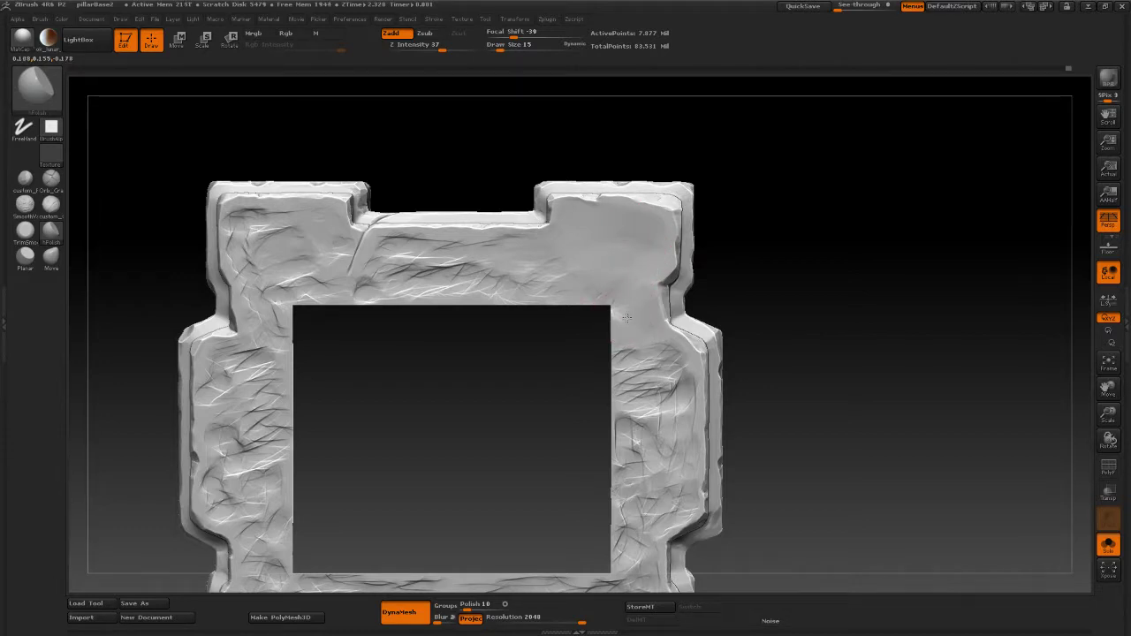
mouse_move(585, 290)
mouse_down()
mouse_move(636, 300)
mouse_move(648, 285)
mouse_move(634, 285)
mouse_up()
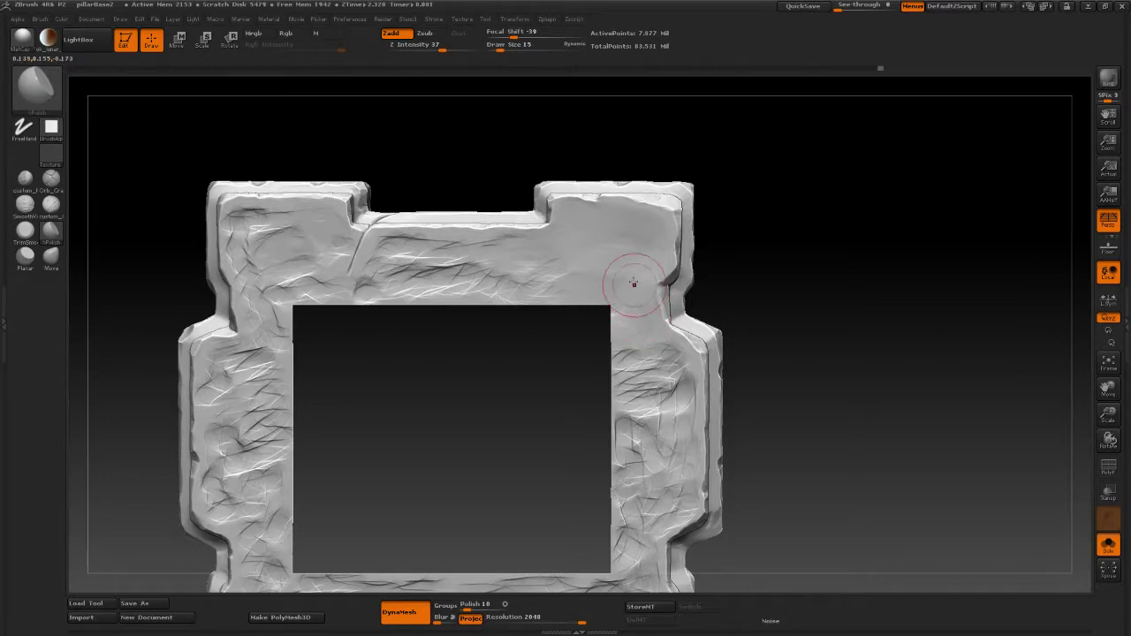
Step: Polish the upper arm of the top face with hPolish strokes, working from its right end to the crack
mouse_move(469, 265)
mouse_down()
mouse_move(447, 260)
mouse_move(495, 247)
mouse_move(554, 295)
mouse_up()
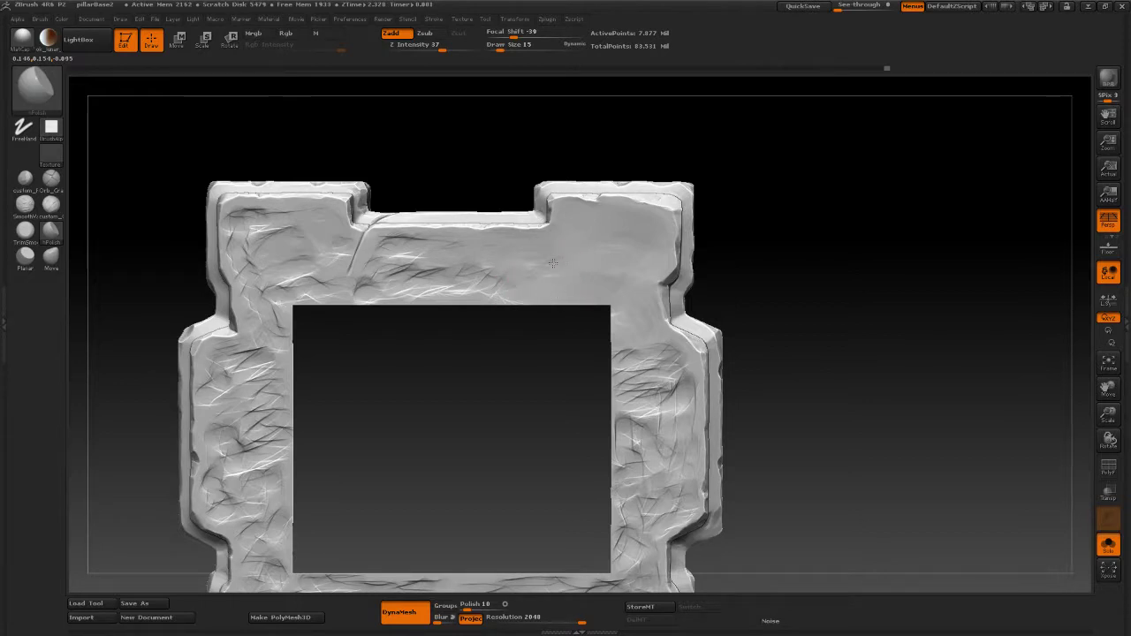
drag(568, 236, 579, 273)
alt+drag(834, 210, 963, 205)
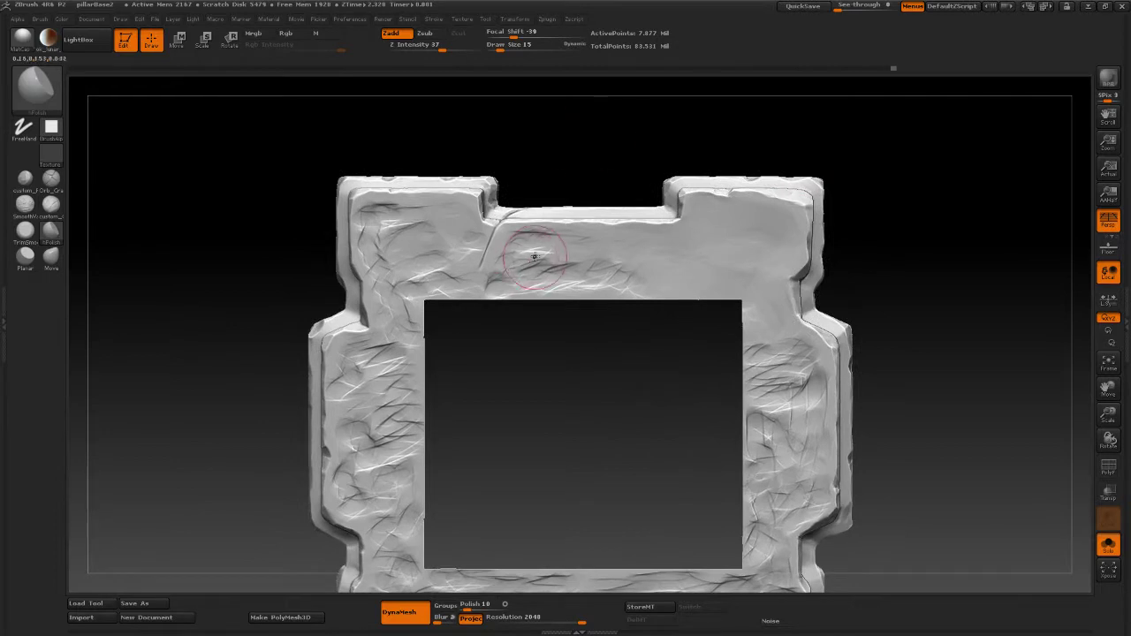
mouse_move(536, 256)
mouse_down()
mouse_move(527, 263)
mouse_move(518, 242)
mouse_move(564, 237)
mouse_move(561, 273)
mouse_move(597, 288)
mouse_move(521, 292)
mouse_move(503, 275)
mouse_move(500, 288)
mouse_move(536, 260)
mouse_move(587, 278)
mouse_move(634, 275)
mouse_move(538, 291)
mouse_move(564, 251)
mouse_up()
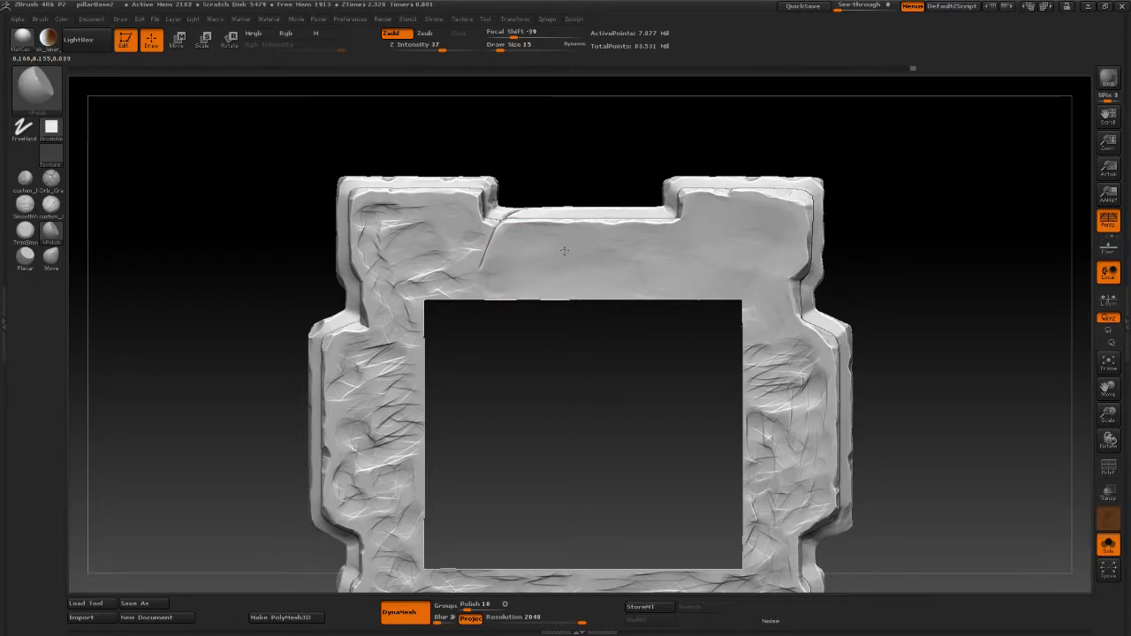
drag(638, 241, 644, 253)
Step: Flatten the remaining carved marks on the upper-left corner and beside the crack with hPolish strokes
mouse_move(397, 245)
mouse_down()
mouse_move(362, 232)
mouse_move(380, 205)
mouse_move(368, 205)
mouse_move(408, 205)
mouse_move(373, 256)
mouse_move(363, 253)
mouse_move(387, 233)
mouse_move(375, 214)
mouse_move(401, 214)
mouse_up()
mouse_move(471, 236)
mouse_down()
mouse_move(480, 207)
mouse_move(455, 207)
mouse_move(460, 260)
mouse_up()
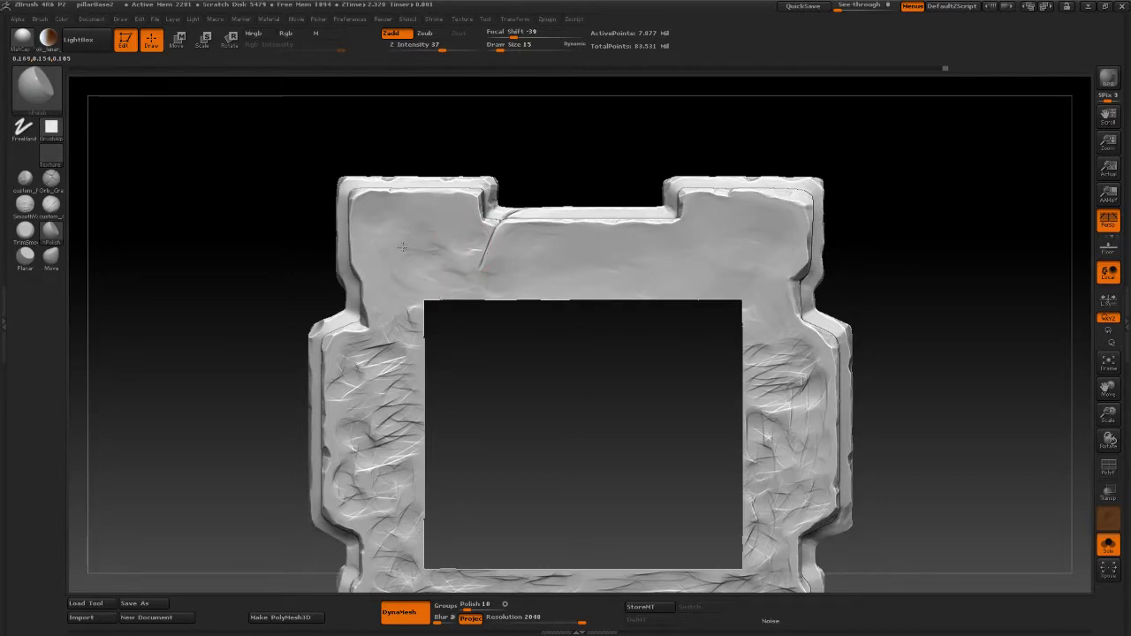
mouse_move(430, 264)
mouse_down()
mouse_move(435, 254)
mouse_move(448, 271)
mouse_up()
drag(448, 271, 457, 244)
Step: Polish the full length of the top face's left arm beside the square opening with hPolish strokes
mouse_move(388, 301)
mouse_down()
mouse_move(399, 313)
mouse_move(382, 339)
mouse_up()
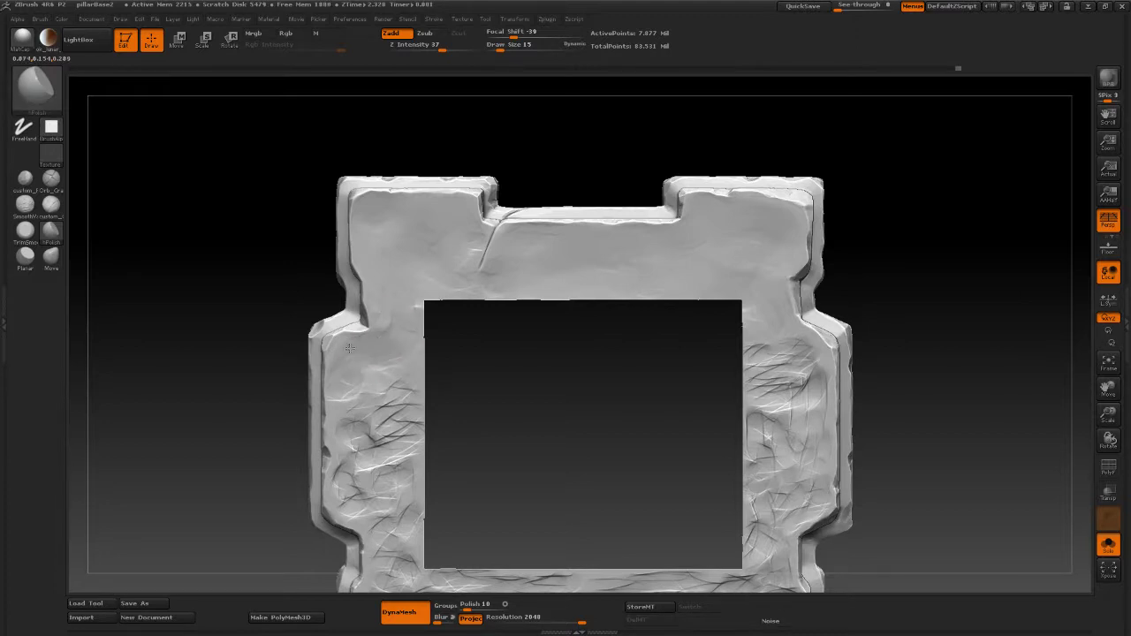
drag(352, 360, 344, 414)
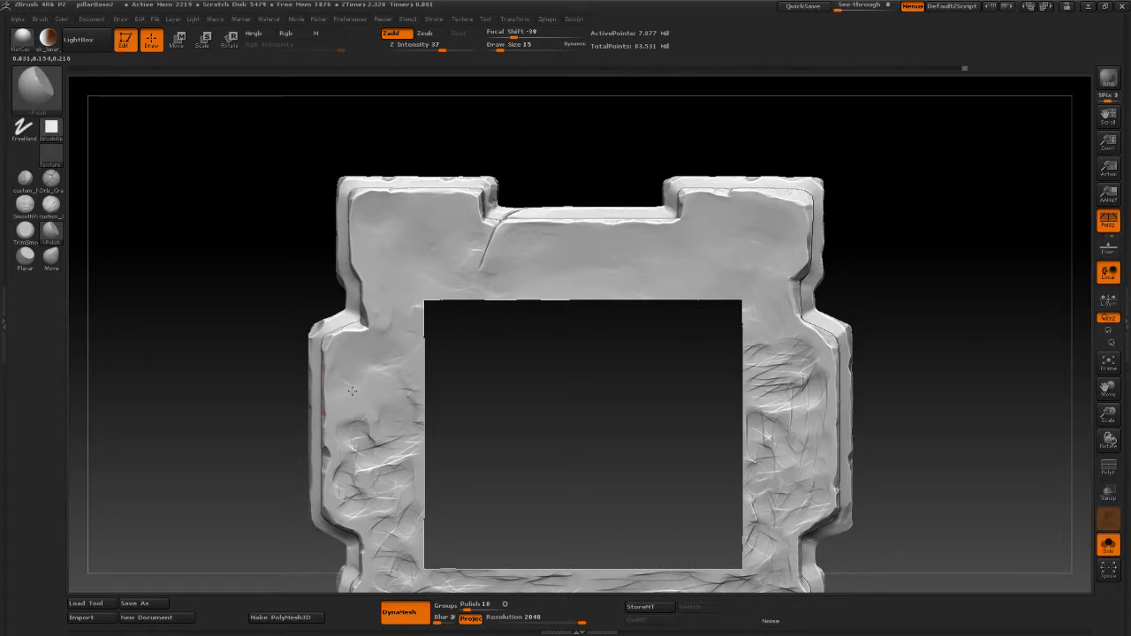
drag(366, 371, 398, 364)
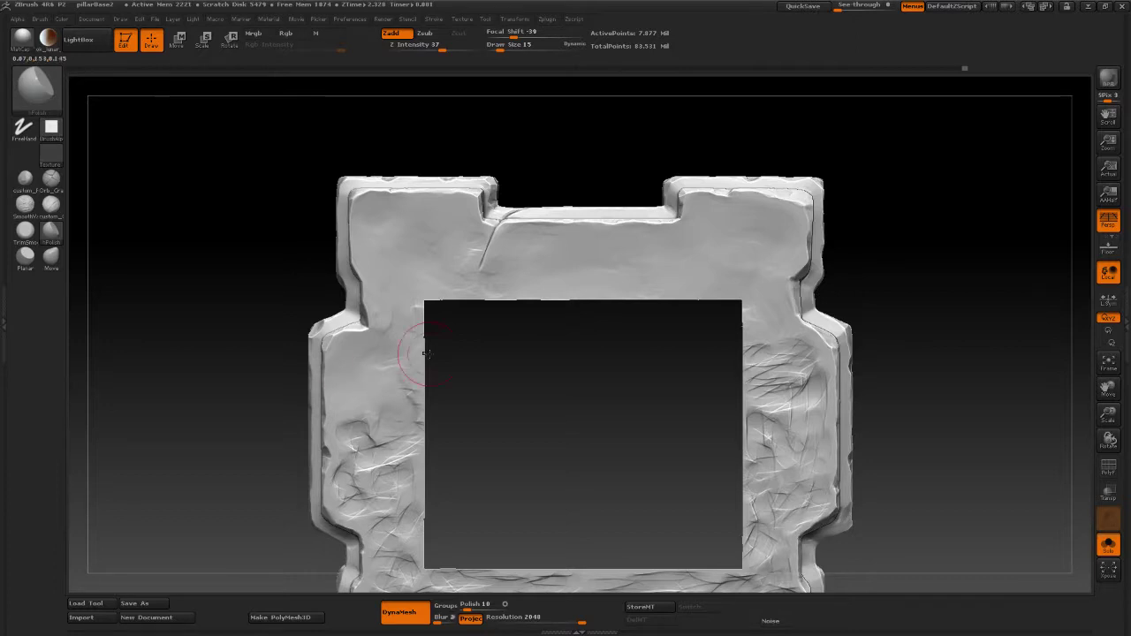
alt+drag(187, 435, 220, 289)
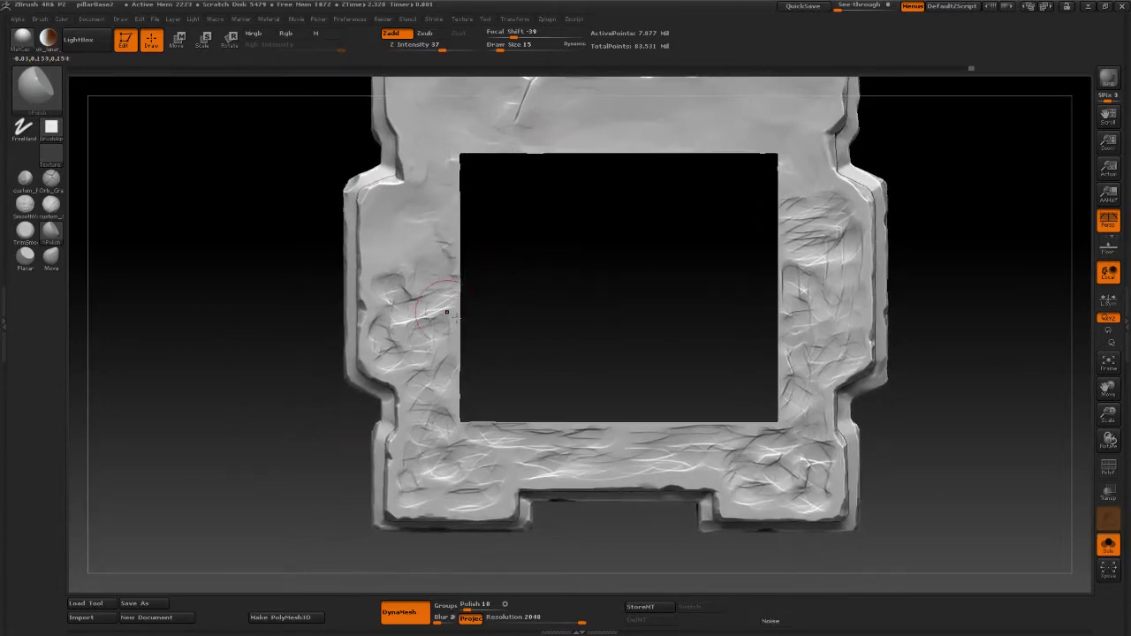
mouse_move(392, 343)
mouse_down()
mouse_move(375, 361)
mouse_move(371, 320)
mouse_move(403, 302)
mouse_move(404, 274)
mouse_move(386, 268)
mouse_move(386, 311)
mouse_up()
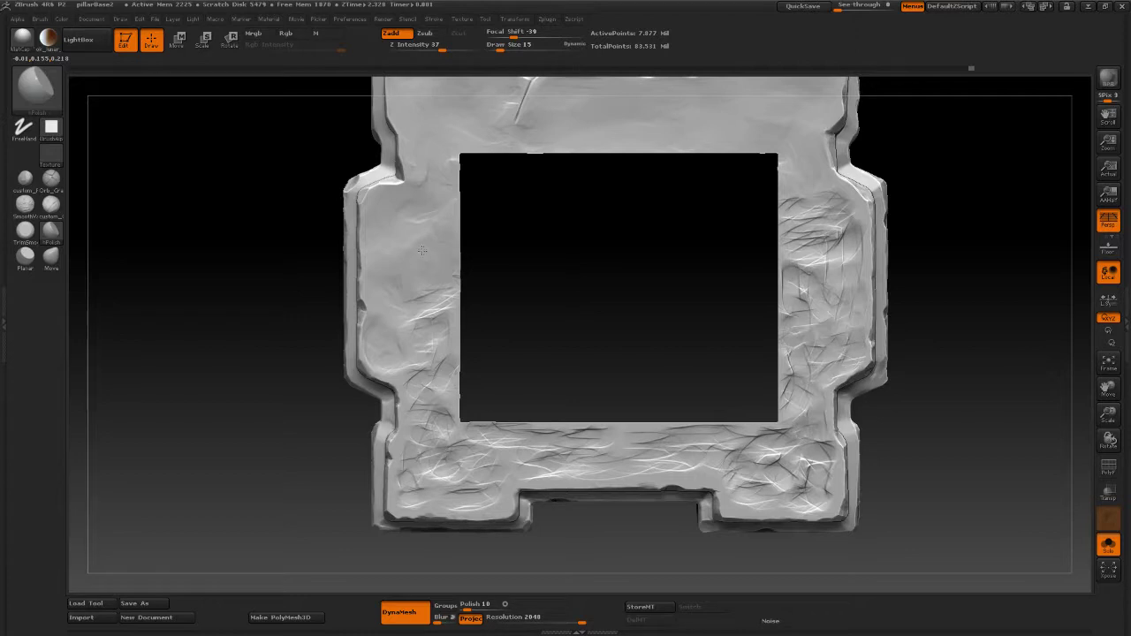
alt+drag(620, 284, 617, 208)
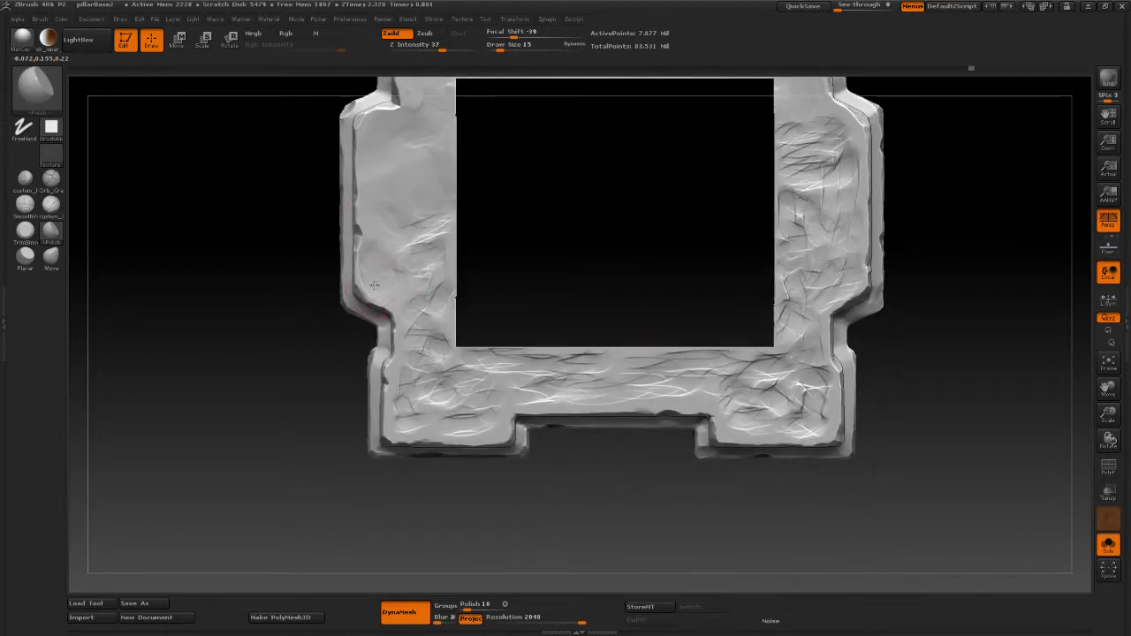
drag(373, 286, 369, 270)
alt+drag(495, 174, 495, 130)
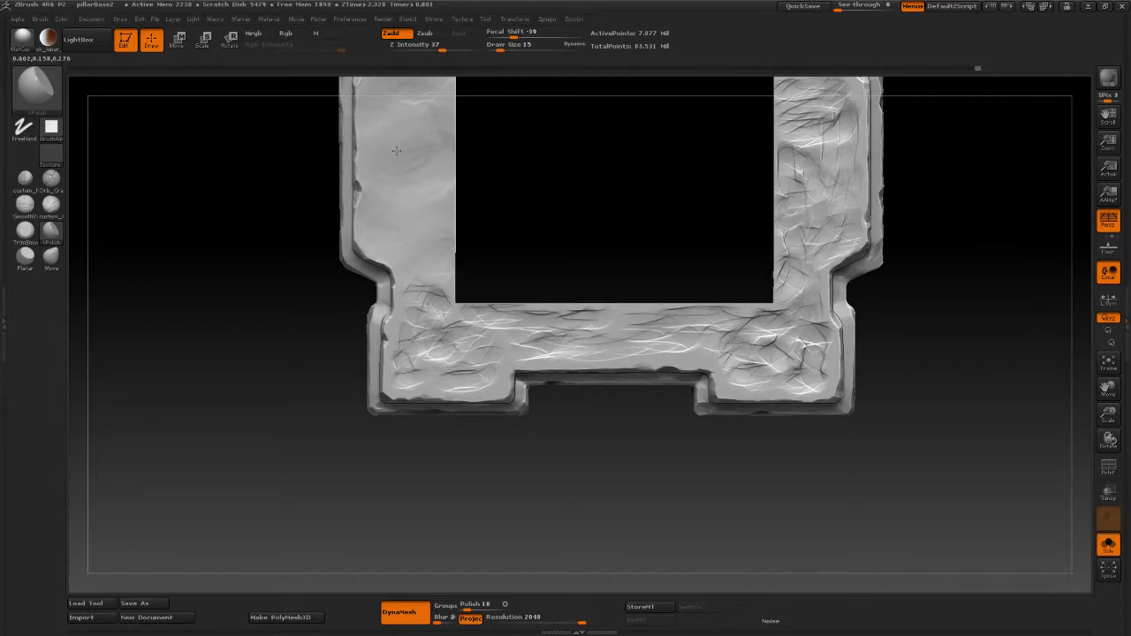
alt+drag(560, 250, 545, 181)
Step: Smooth down the rough carving on the lower-left corner of the top face with the hPolish brush
drag(450, 280, 411, 222)
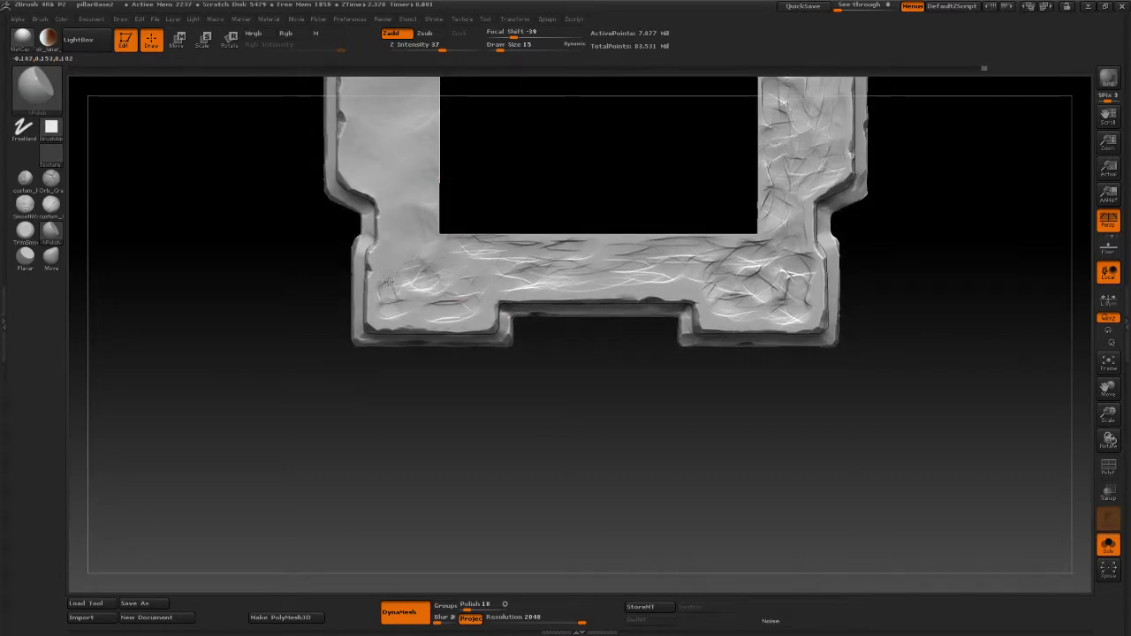
drag(442, 301, 453, 311)
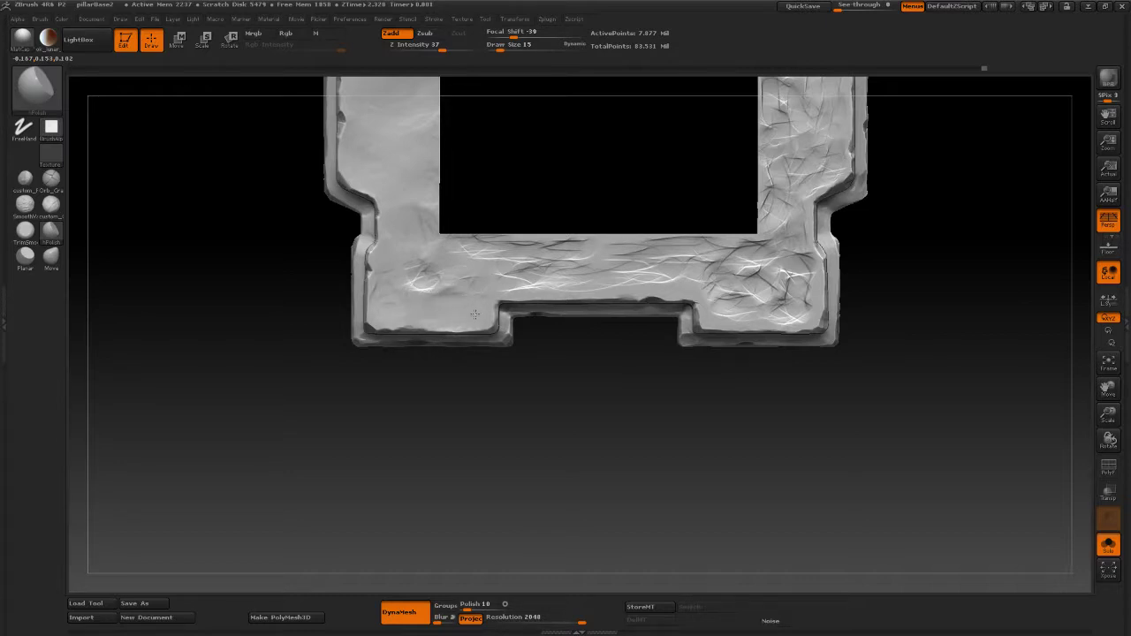
drag(483, 268, 459, 240)
mouse_move(441, 284)
mouse_down()
mouse_move(424, 288)
mouse_move(417, 264)
mouse_move(396, 297)
mouse_up()
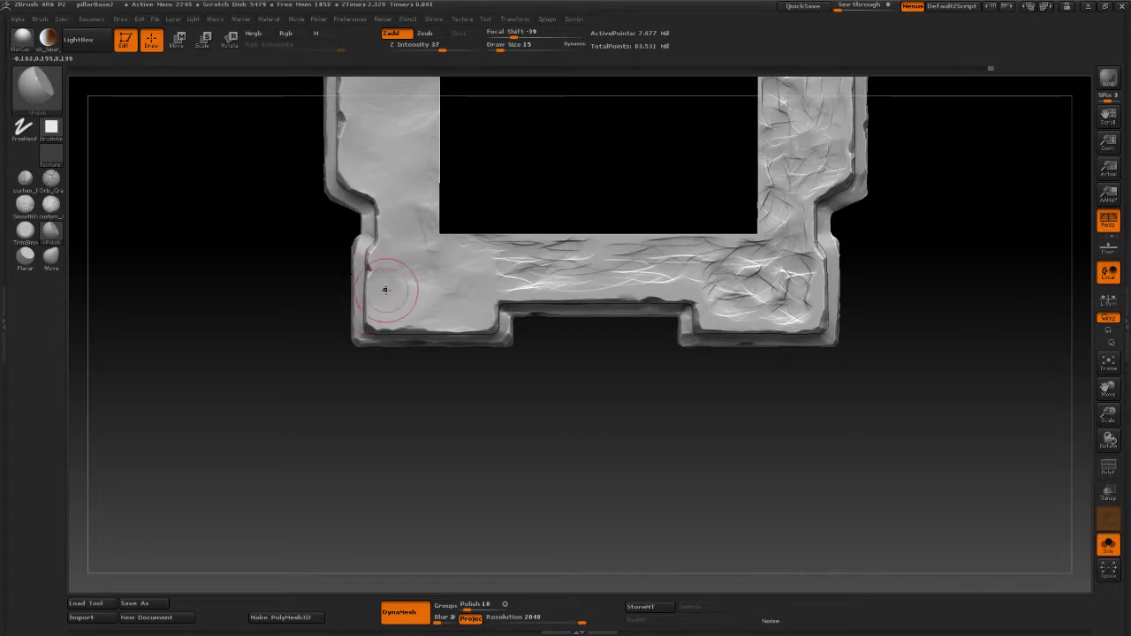
mouse_move(415, 257)
mouse_down()
mouse_move(428, 252)
mouse_move(427, 212)
mouse_move(400, 213)
mouse_up()
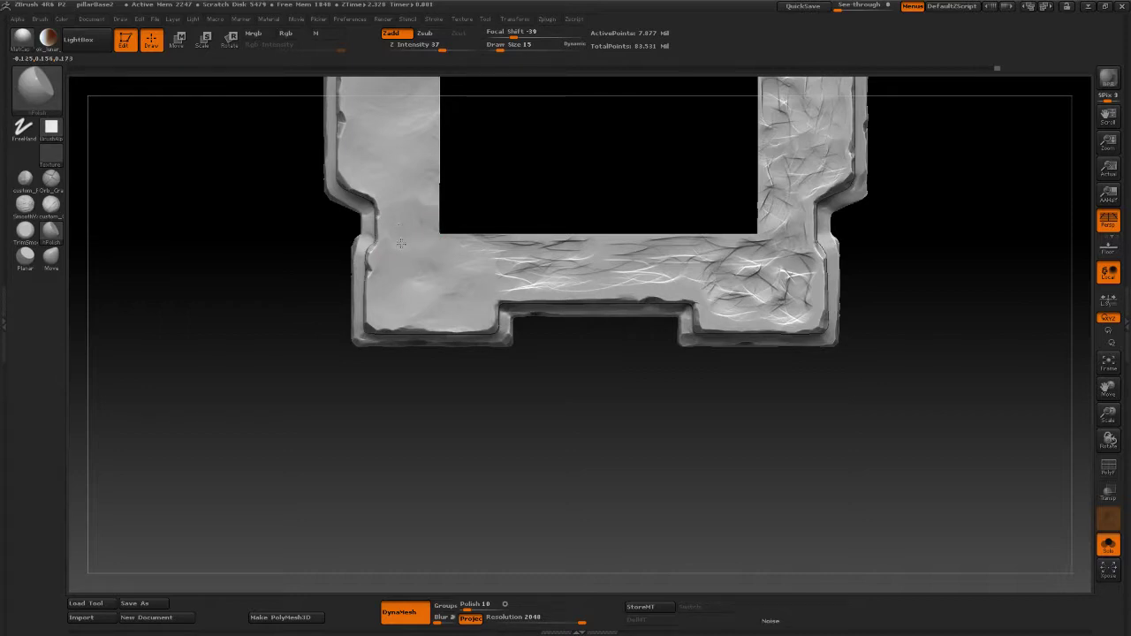
Step: Polish the lower arm of the top face, carrying the hPolish strokes into the edge of the lower-right corner
alt+drag(664, 435, 608, 457)
mouse_move(535, 270)
mouse_down()
mouse_move(460, 270)
mouse_move(503, 294)
mouse_move(483, 309)
mouse_move(462, 303)
mouse_move(548, 281)
mouse_move(478, 269)
mouse_up()
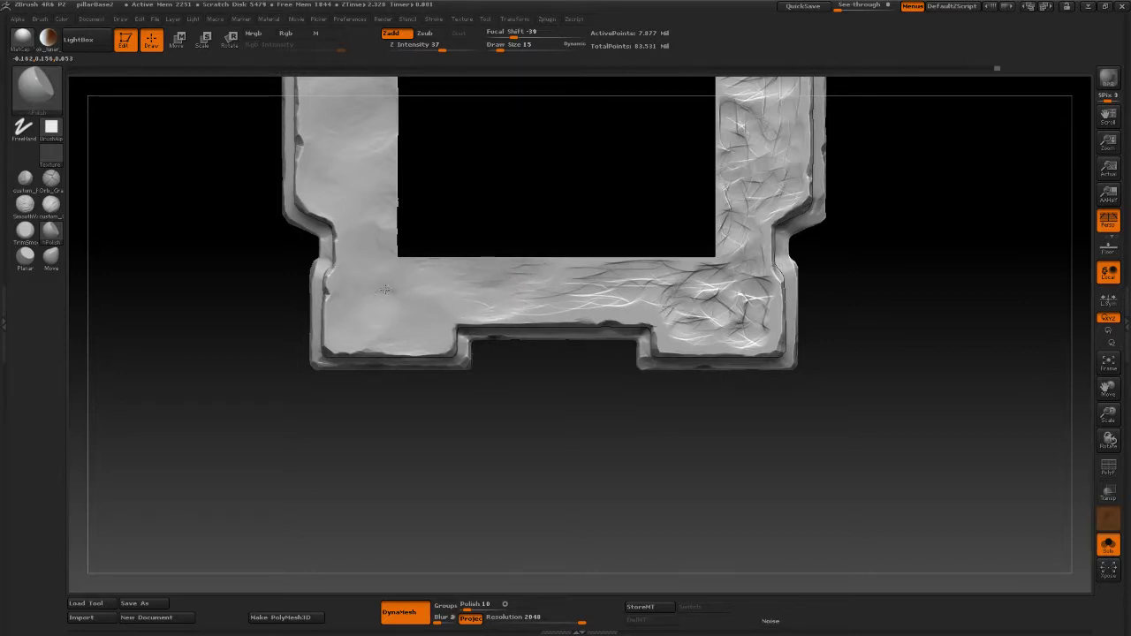
alt+drag(558, 450, 361, 485)
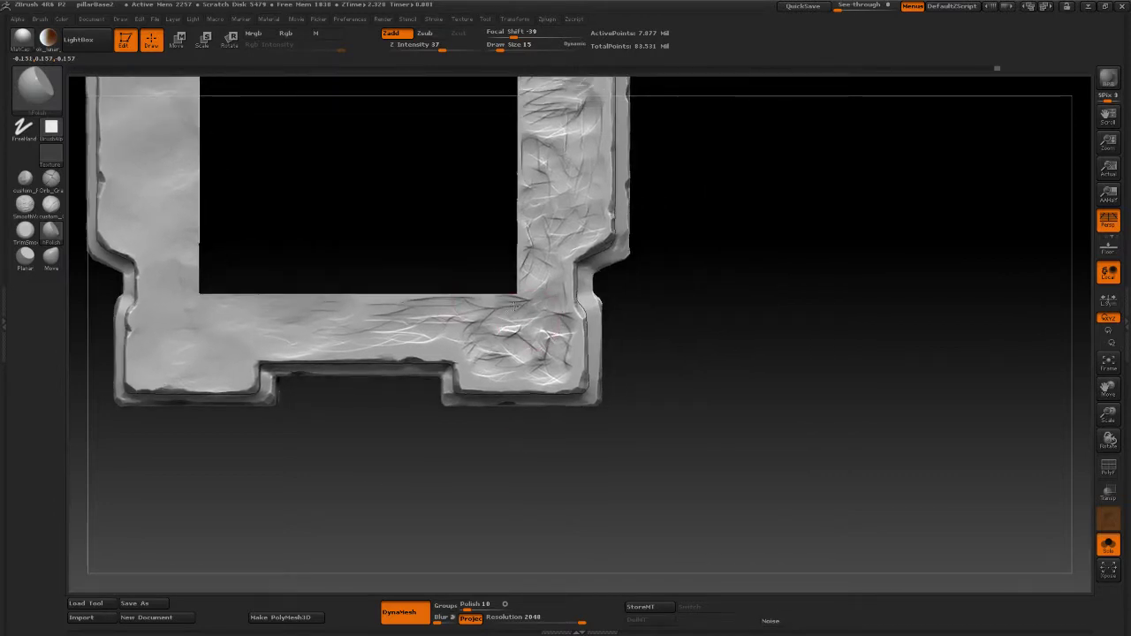
drag(513, 304, 411, 318)
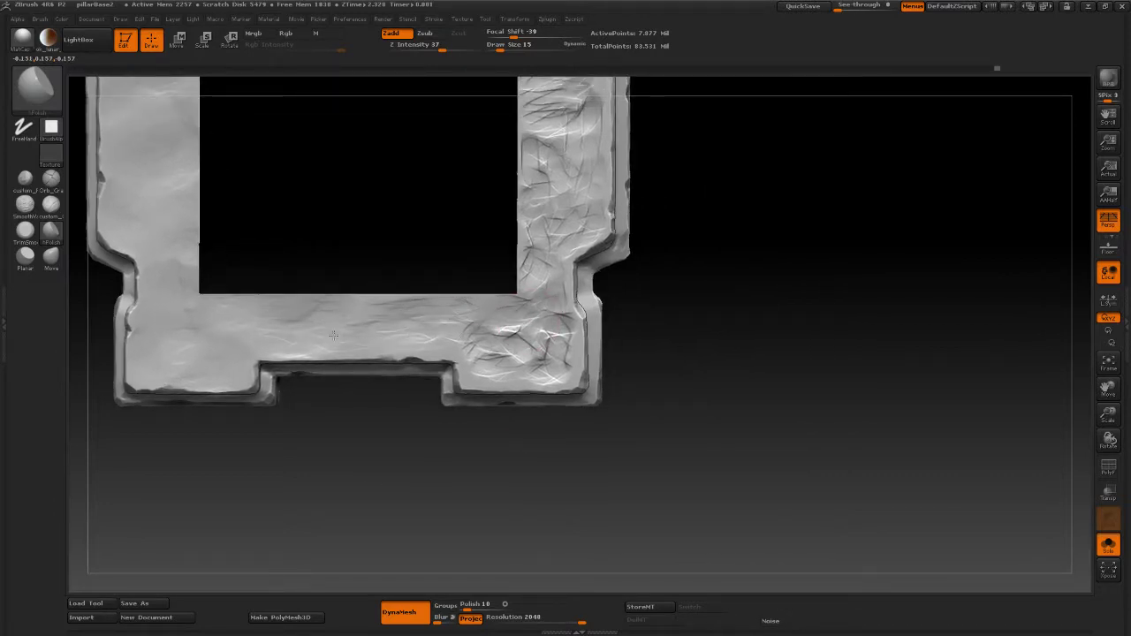
mouse_move(681, 306)
mouse_down()
mouse_move(763, 319)
mouse_move(773, 310)
mouse_move(748, 344)
mouse_up()
mouse_move(499, 340)
mouse_down()
mouse_move(509, 338)
mouse_move(481, 328)
mouse_move(516, 316)
mouse_move(478, 355)
mouse_move(492, 369)
mouse_move(489, 325)
mouse_move(476, 373)
mouse_up()
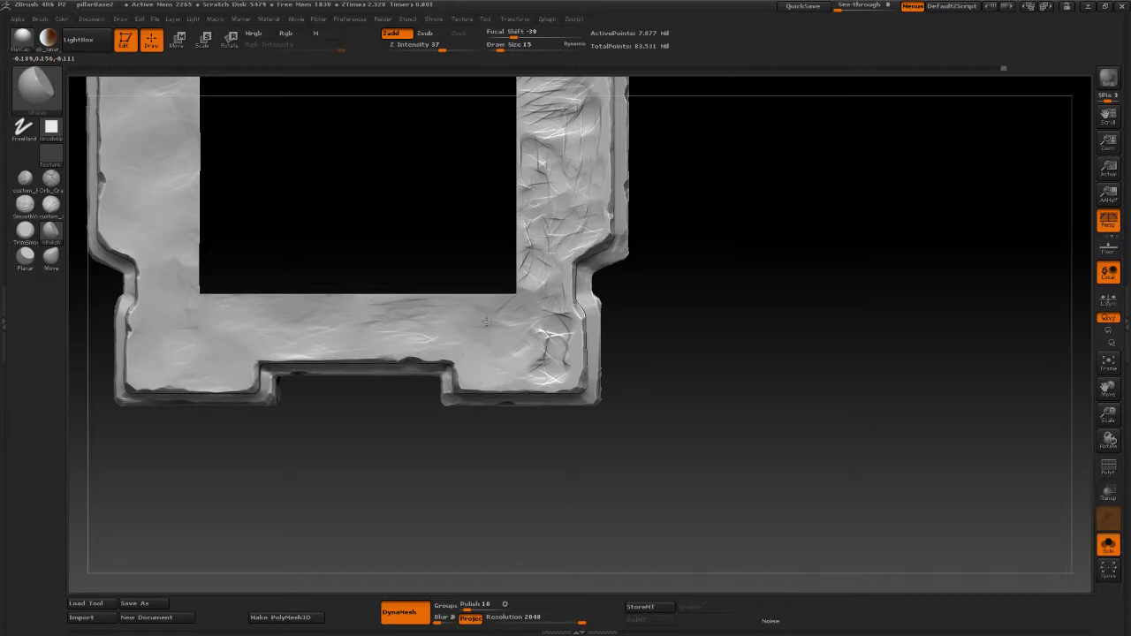
drag(387, 330, 298, 332)
Step: Flatten the carving on the lower-right corner of the top face and its join with the right arm
alt+drag(808, 316, 720, 329)
mouse_move(466, 364)
mouse_down()
mouse_move(449, 375)
mouse_move(469, 392)
mouse_move(484, 356)
mouse_move(474, 329)
mouse_up()
mouse_move(455, 376)
mouse_down()
mouse_move(457, 345)
mouse_move(433, 369)
mouse_move(446, 396)
mouse_move(464, 384)
mouse_up()
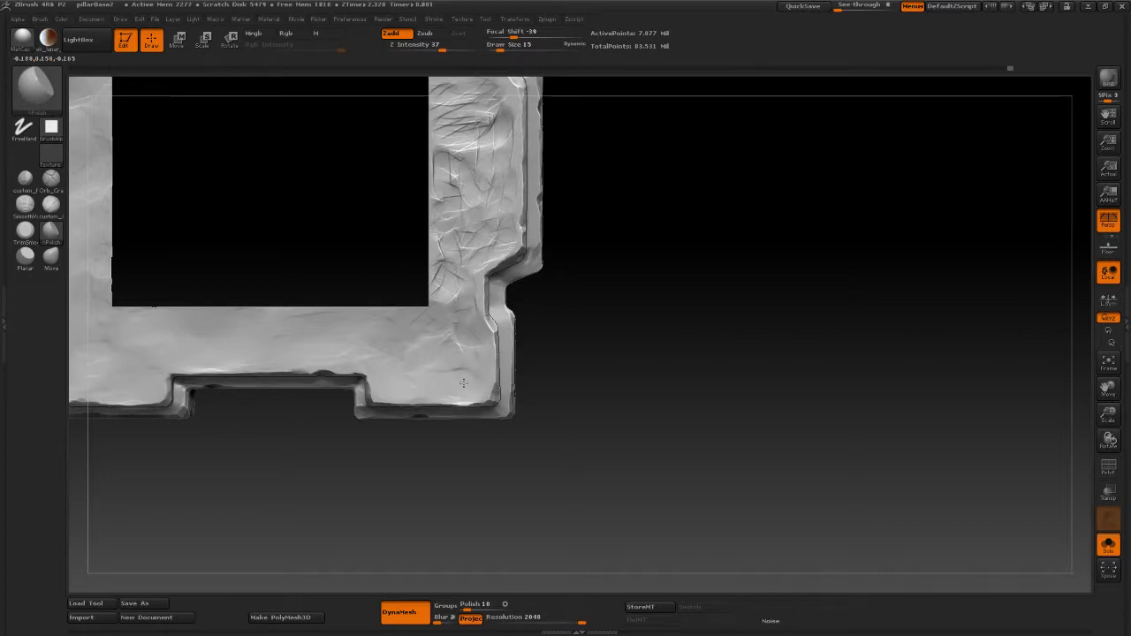
mouse_move(451, 311)
mouse_down()
mouse_move(454, 290)
mouse_move(409, 325)
mouse_up()
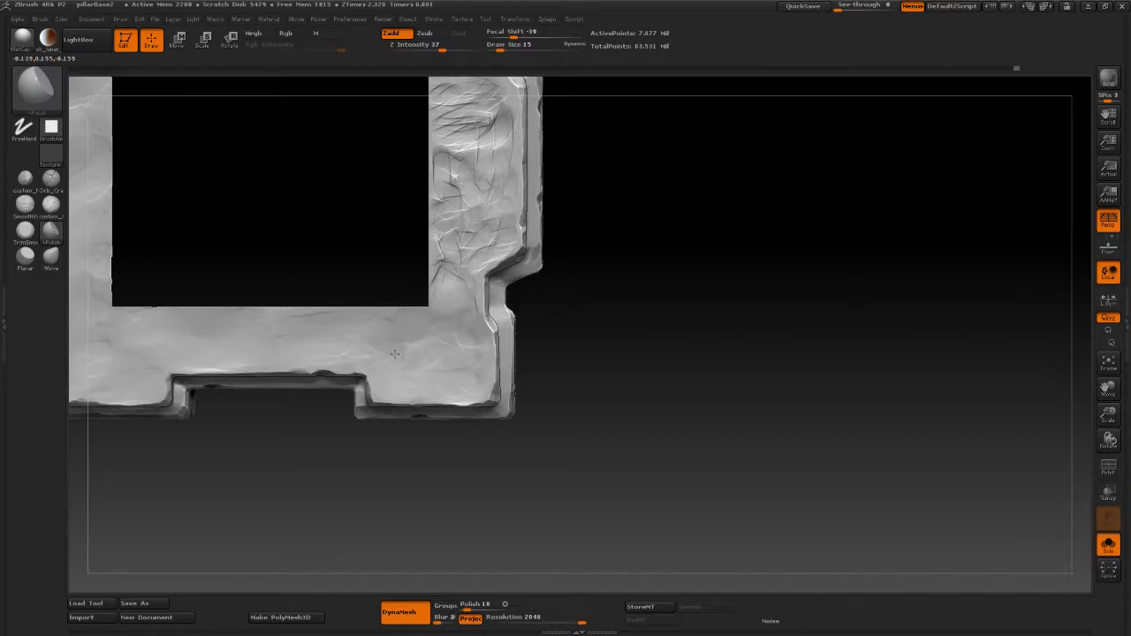
drag(436, 381, 465, 380)
drag(469, 331, 467, 328)
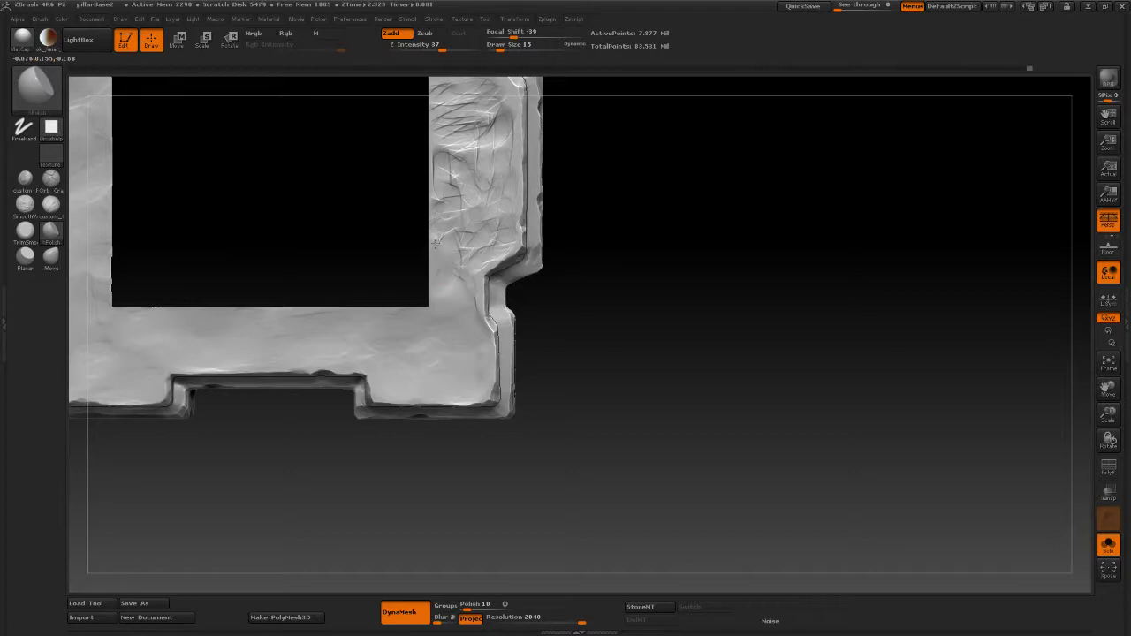
Step: Polish the carved marks along the right arm of the top face with hPolish strokes
mouse_move(436, 243)
mouse_down()
mouse_move(465, 308)
mouse_move(463, 293)
mouse_up()
drag(463, 294, 444, 316)
alt+drag(647, 205, 662, 333)
mouse_move(491, 243)
mouse_down()
mouse_move(454, 229)
mouse_move(461, 214)
mouse_move(504, 230)
mouse_move(504, 206)
mouse_move(526, 256)
mouse_move(516, 319)
mouse_move(460, 281)
mouse_move(451, 251)
mouse_move(502, 273)
mouse_move(499, 251)
mouse_move(452, 219)
mouse_move(468, 367)
mouse_move(482, 353)
mouse_move(493, 378)
mouse_move(482, 393)
mouse_up()
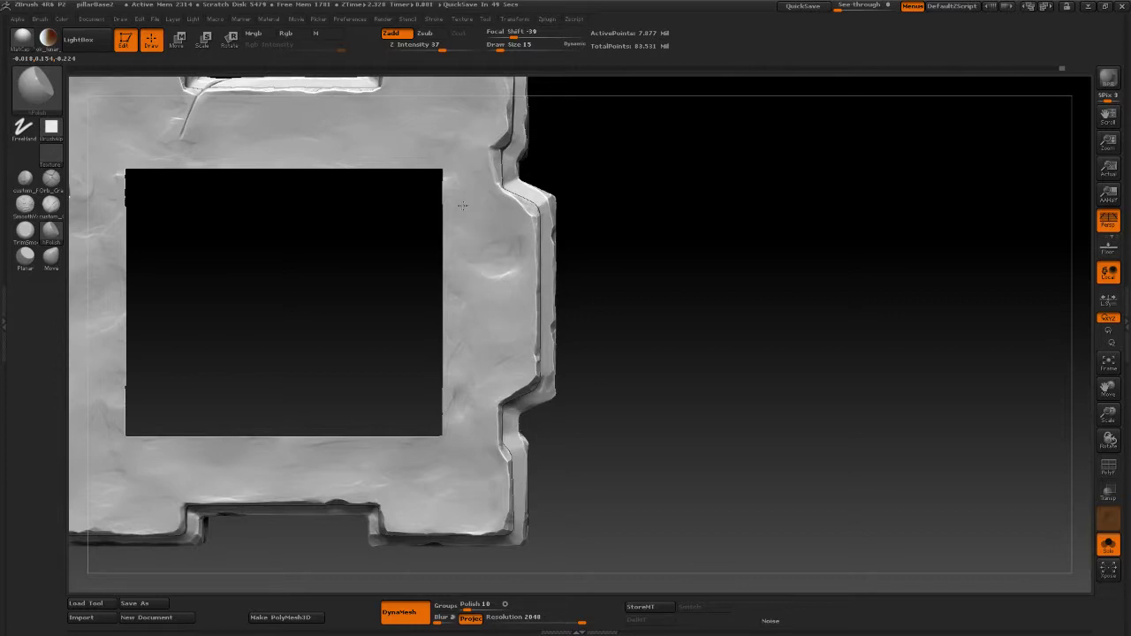
Step: Polish the remaining carved marks around the arms and corners of the top face with the hPolish brush
mouse_move(654, 194)
mouse_down()
mouse_move(680, 256)
mouse_move(733, 315)
mouse_move(861, 306)
mouse_move(793, 435)
mouse_move(751, 354)
mouse_move(769, 397)
mouse_move(738, 419)
mouse_up()
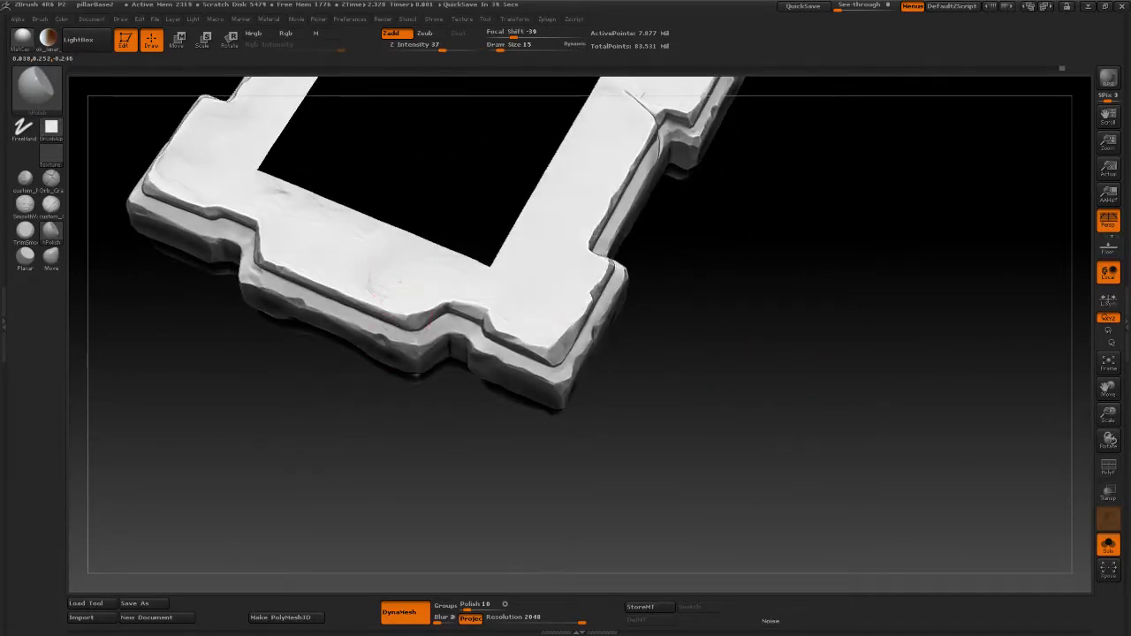
mouse_move(407, 415)
mouse_down()
mouse_move(328, 415)
mouse_move(523, 438)
mouse_move(353, 265)
mouse_move(412, 301)
mouse_up()
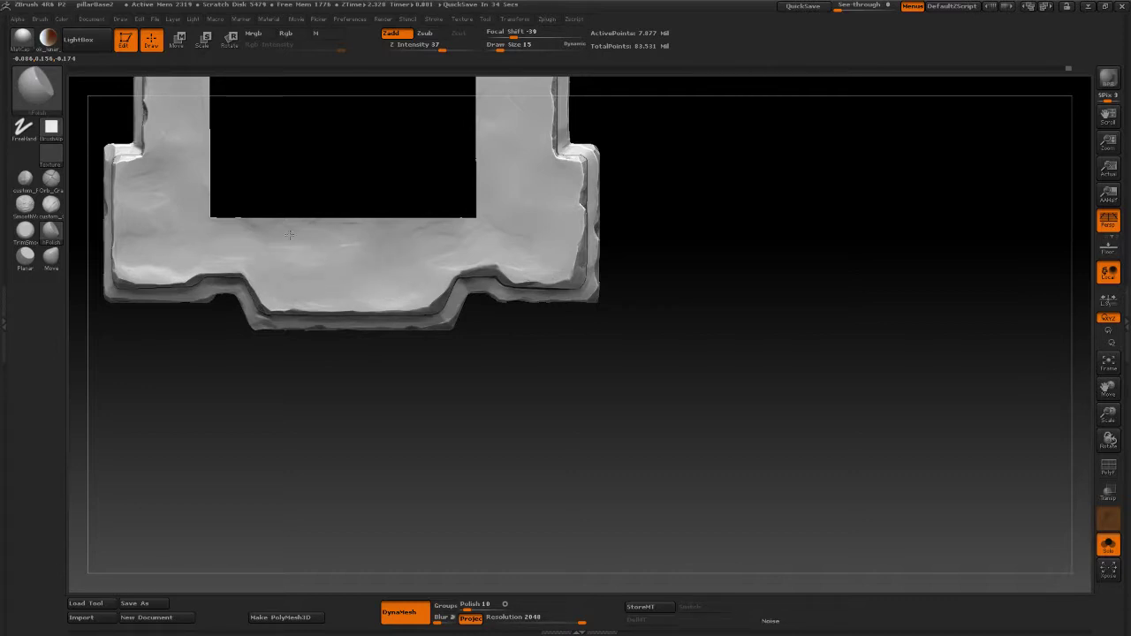
alt+drag(752, 187, 690, 327)
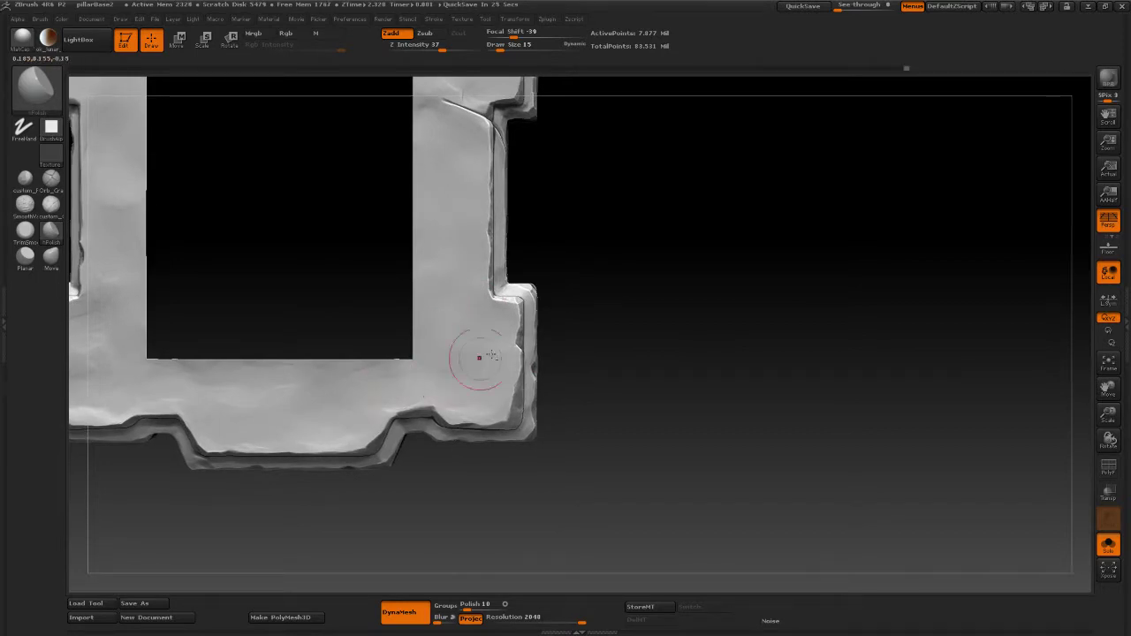
key(f)
alt+drag(631, 399, 625, 410)
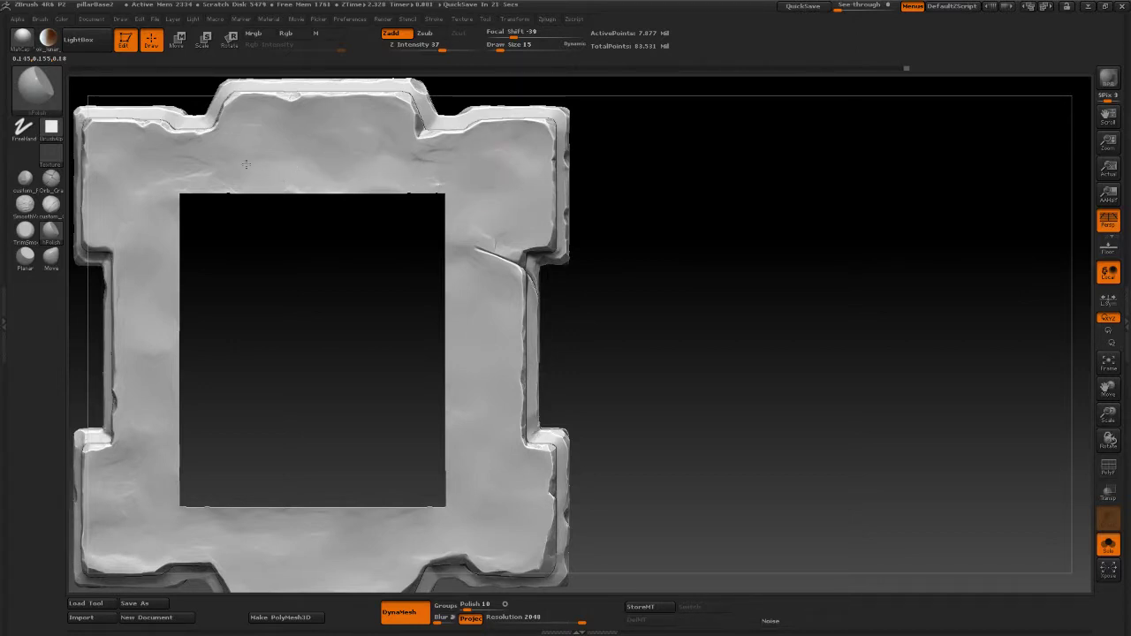
alt+drag(734, 248, 854, 310)
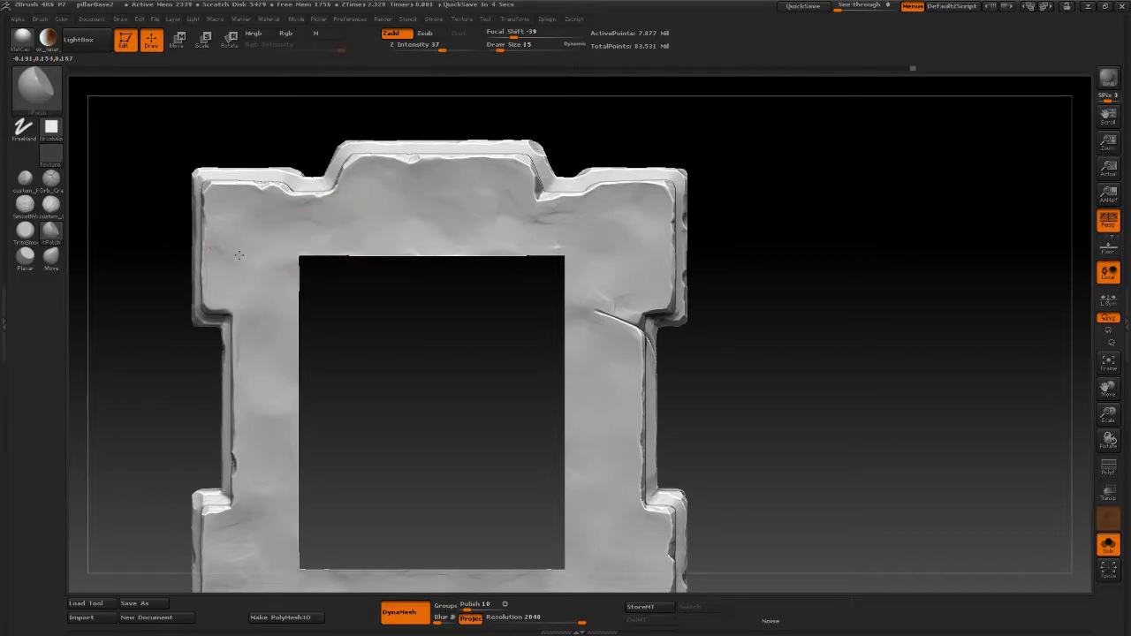
alt+drag(447, 398, 458, 228)
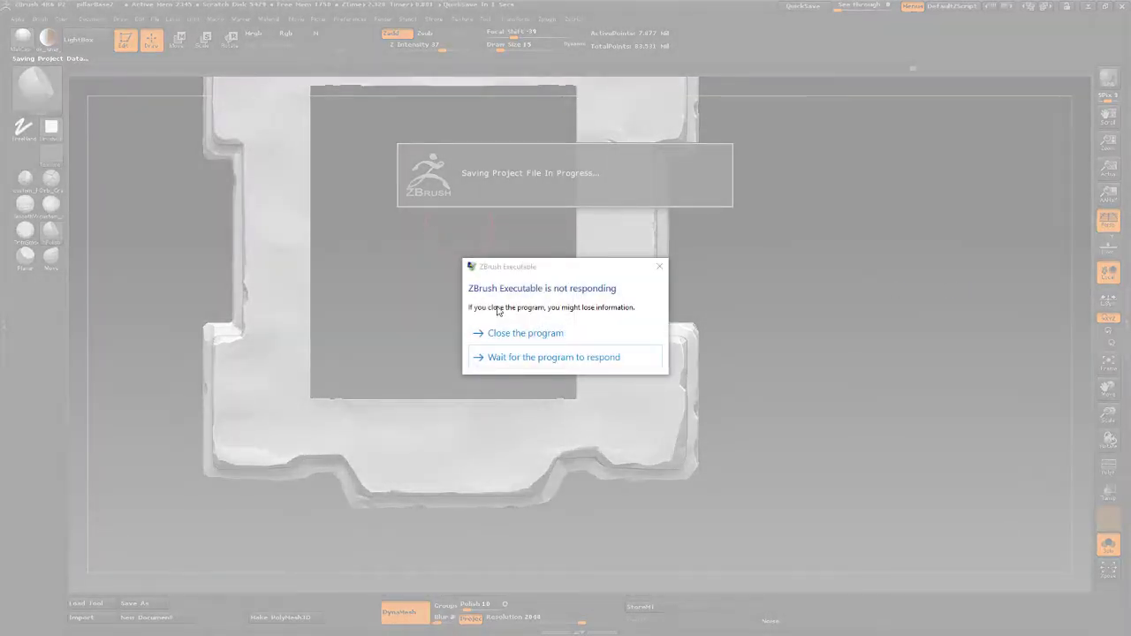
Step: Force-close the unresponsive ZBrush, relaunch it and restore the QS_3625.ZPR QuickSave project
click(521, 333)
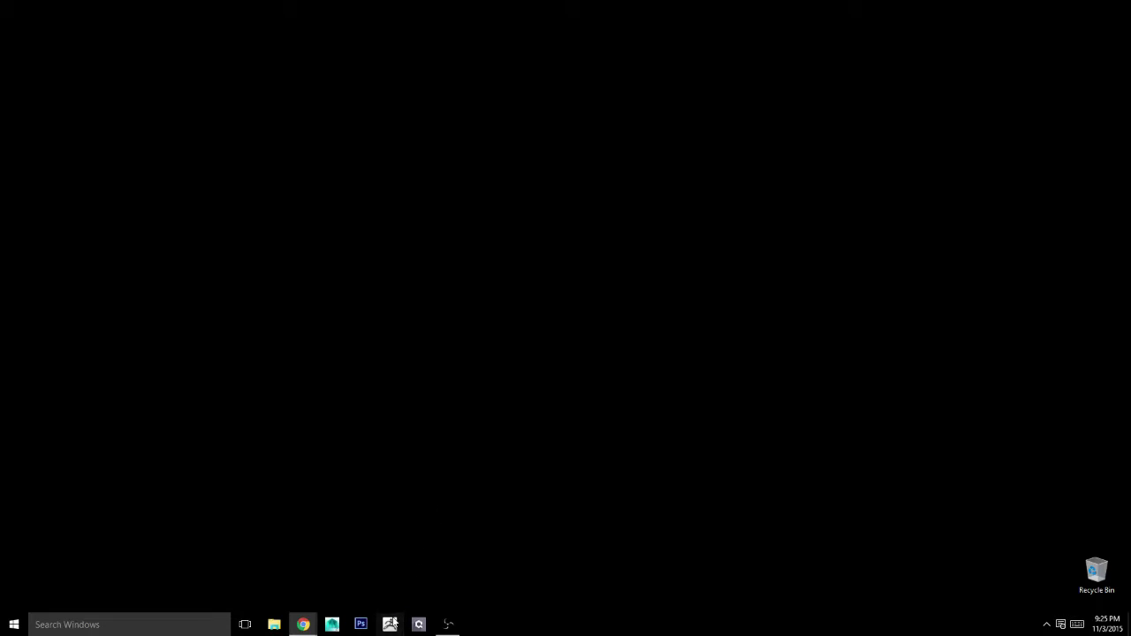
click(389, 624)
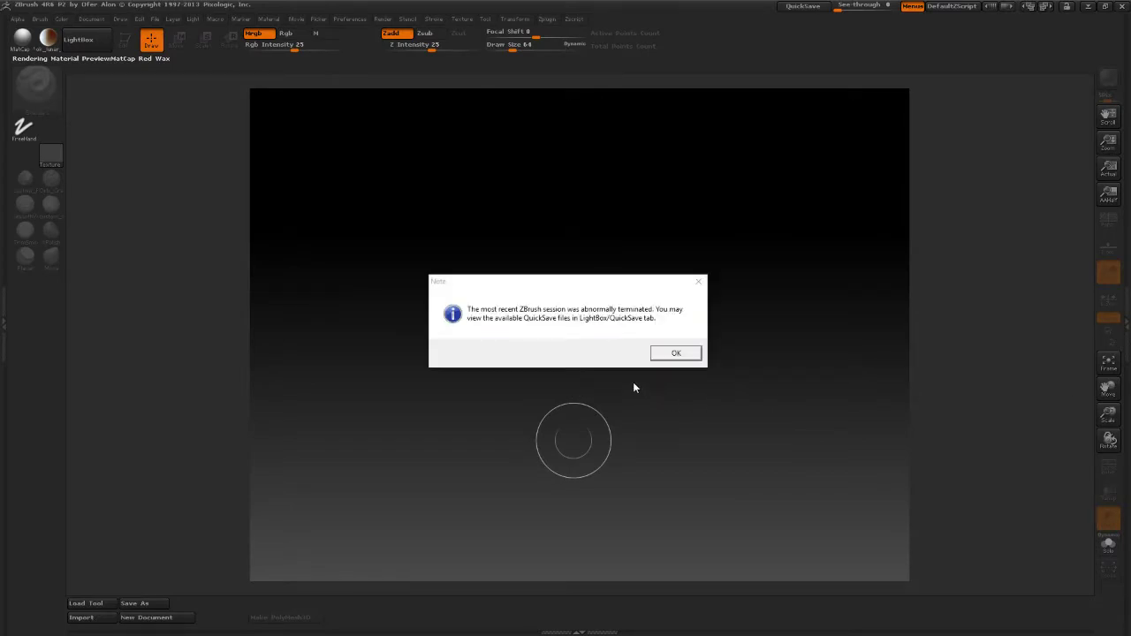
click(676, 352)
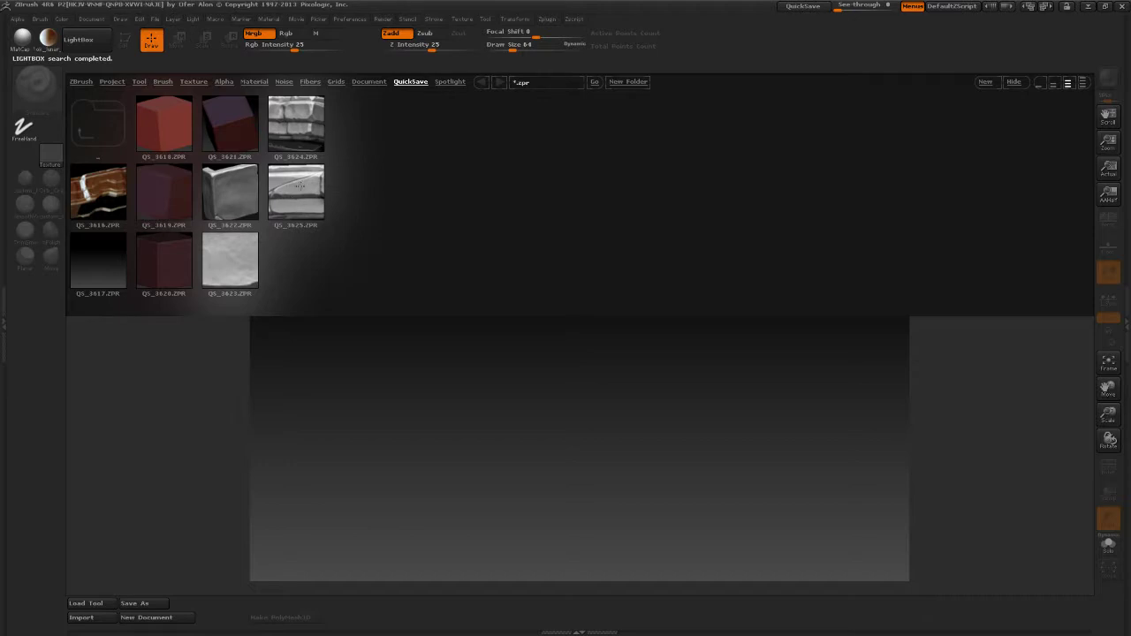
double_click(301, 188)
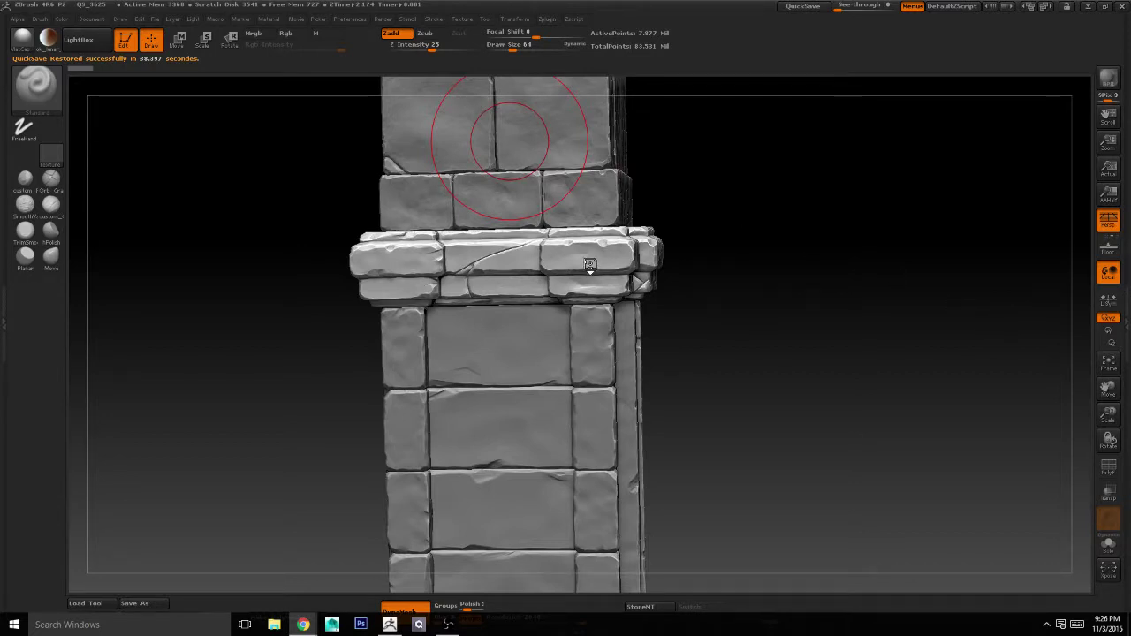
Step: Open pillarBase2.ZPR from the Fantasy Cave project's Zbrush Sculpts/Pillar folder and isolate the pillar base piece, viewed from its top face
click(154, 20)
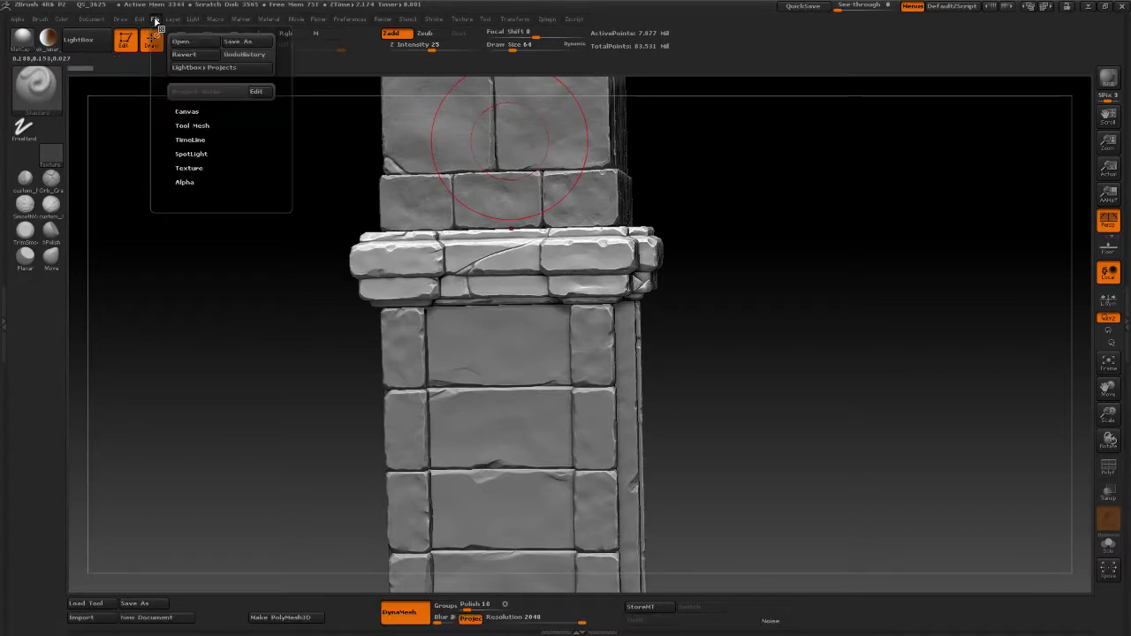
click(182, 41)
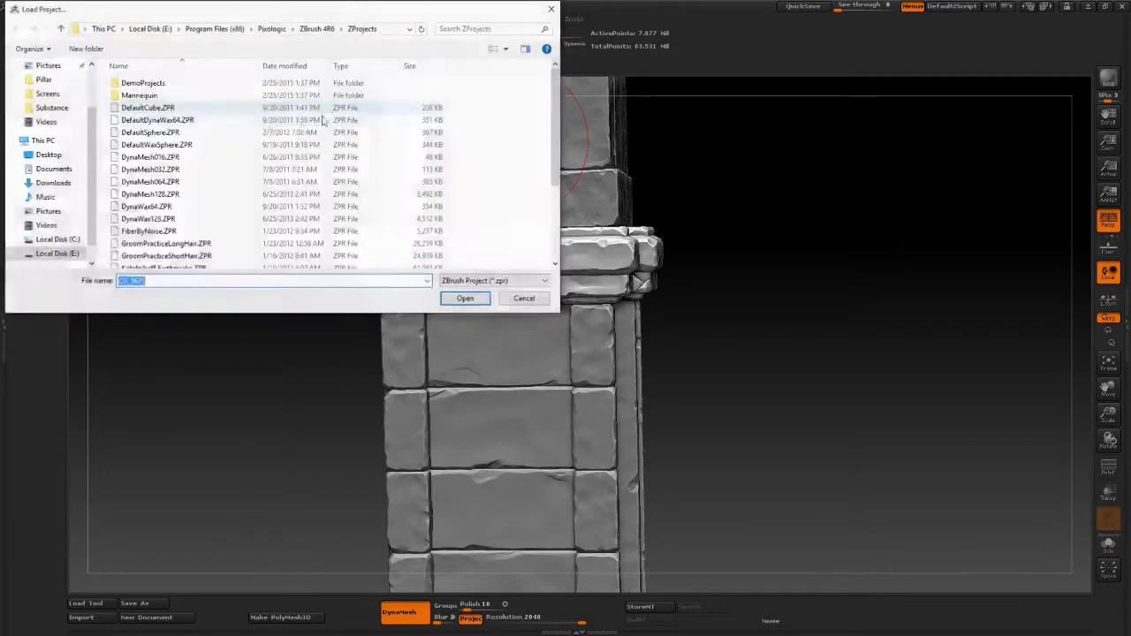
click(60, 255)
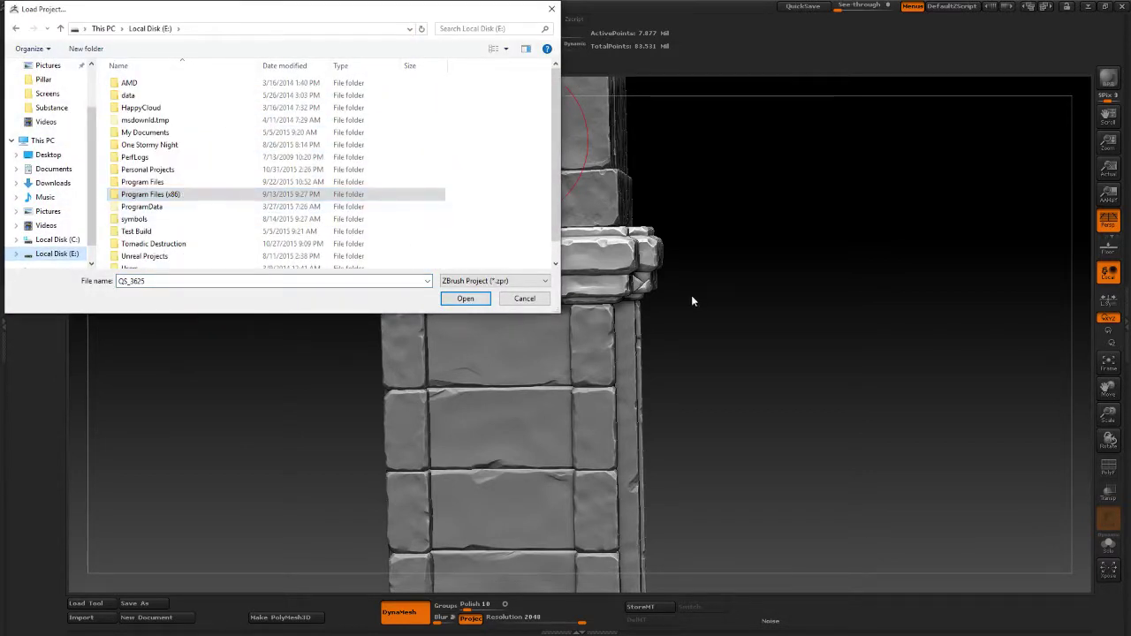
click(166, 192)
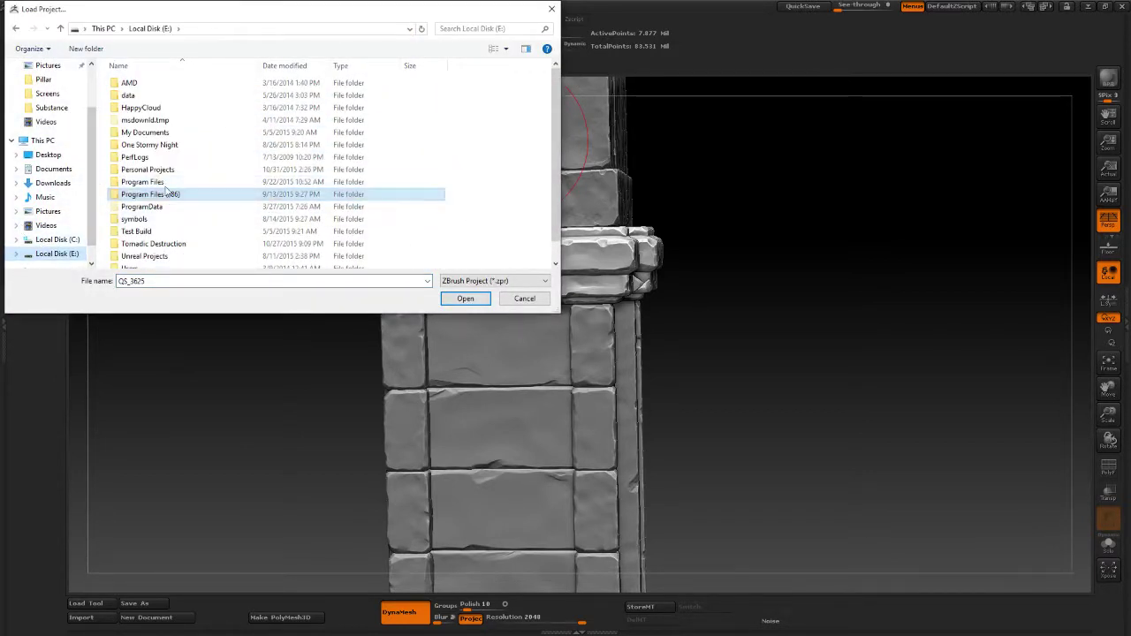
double_click(155, 169)
double_click(159, 133)
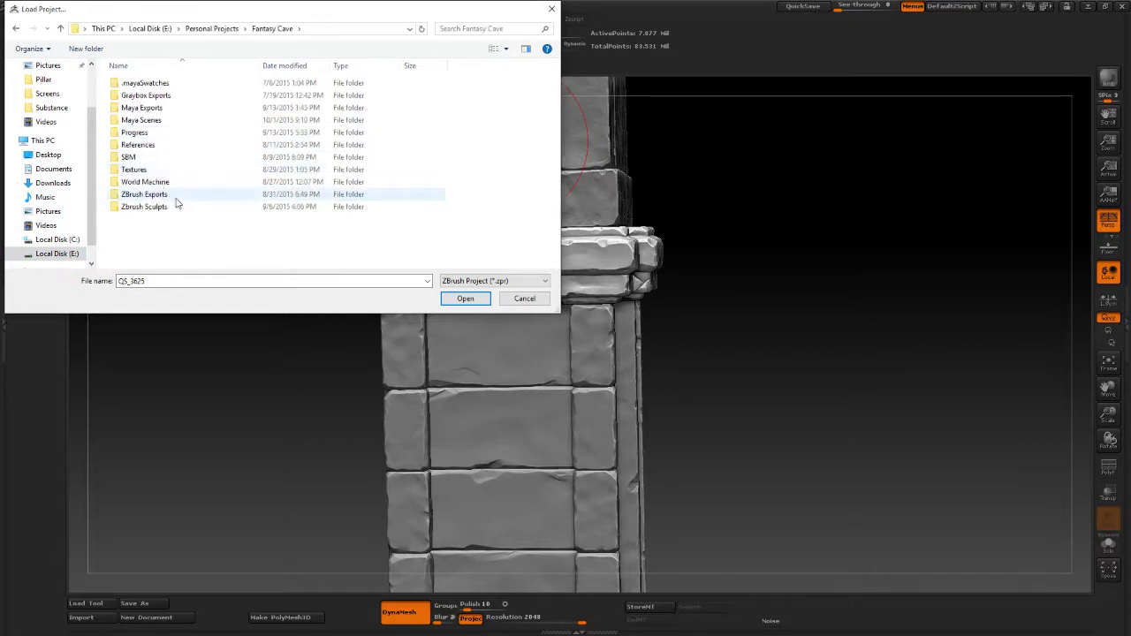
double_click(150, 206)
double_click(142, 83)
click(163, 96)
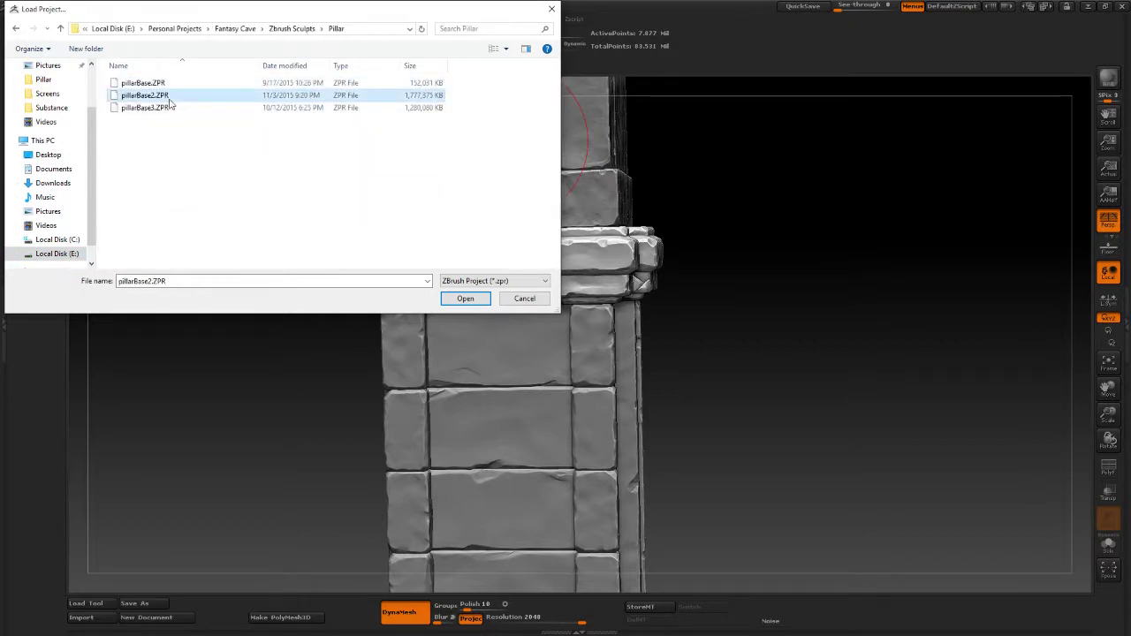
double_click(168, 97)
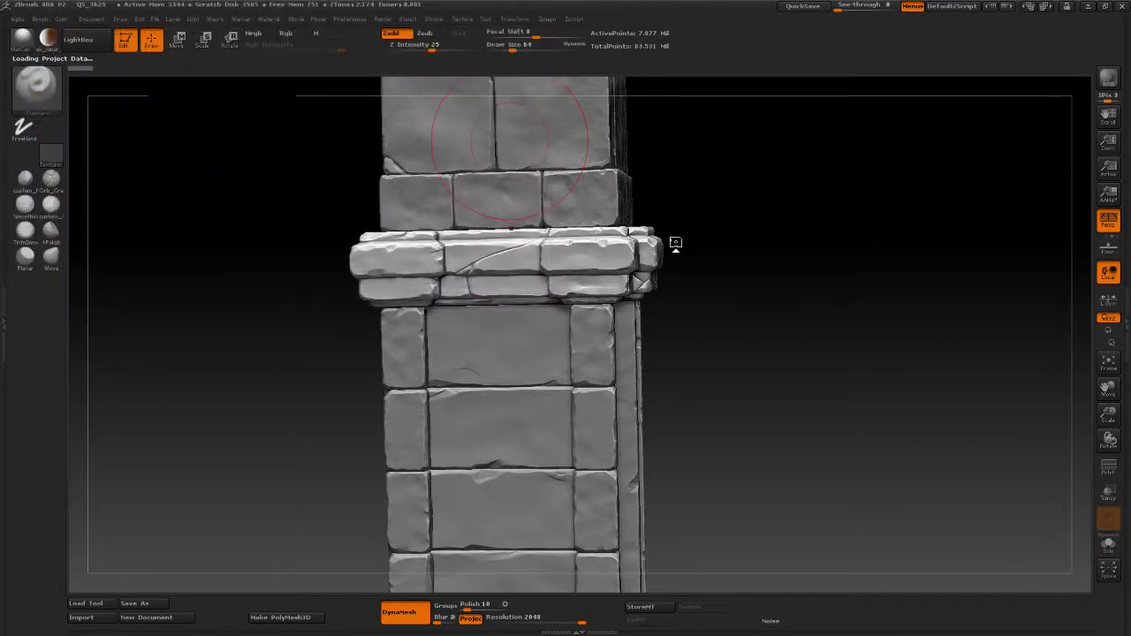
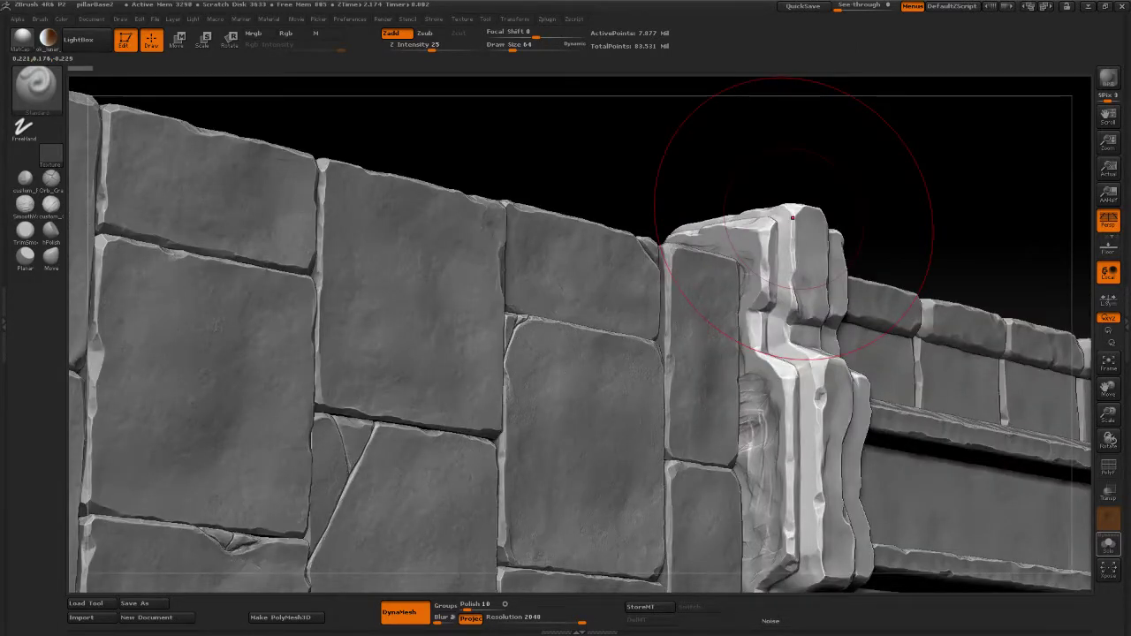
click(1108, 544)
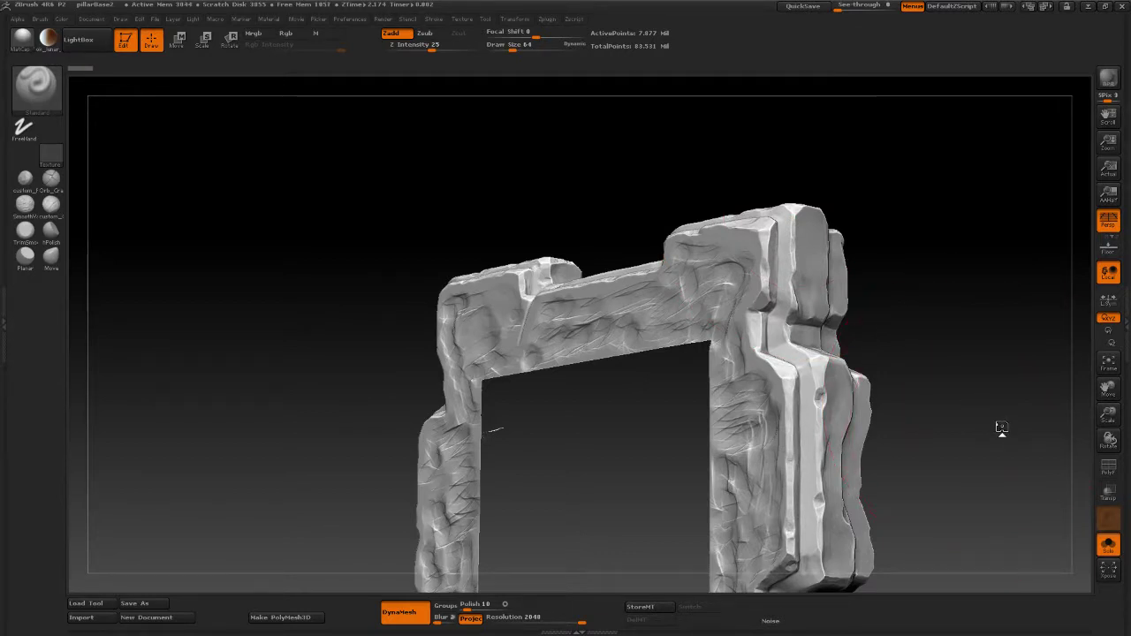
drag(1001, 426, 965, 343)
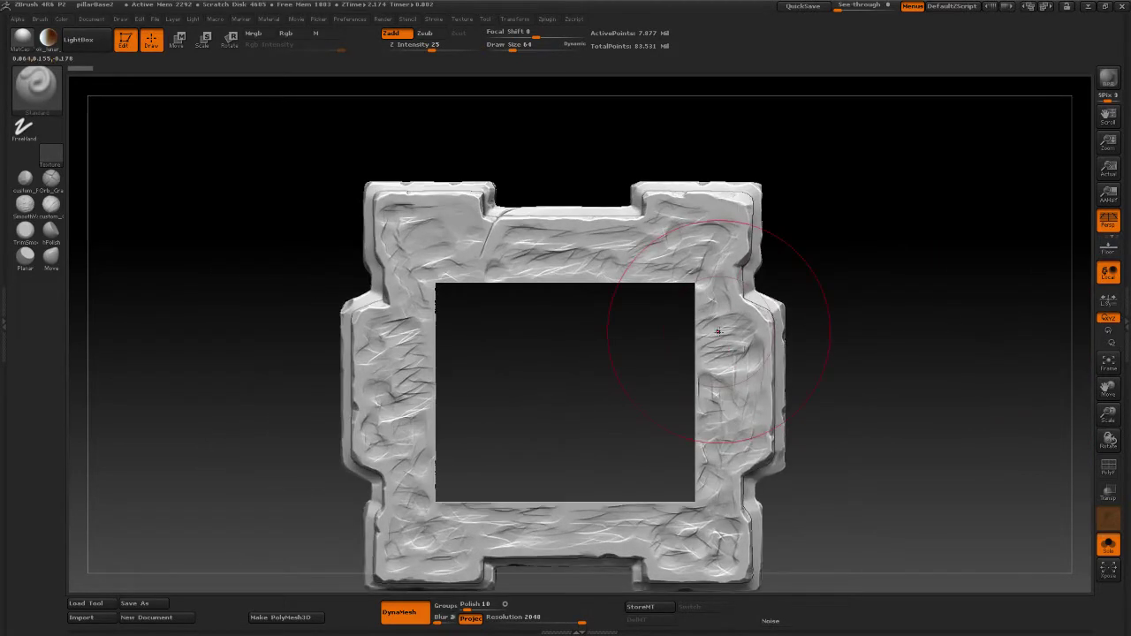
Step: Set up the hPolish brush with a square alpha and a draw size of 19
click(50, 229)
click(5, 320)
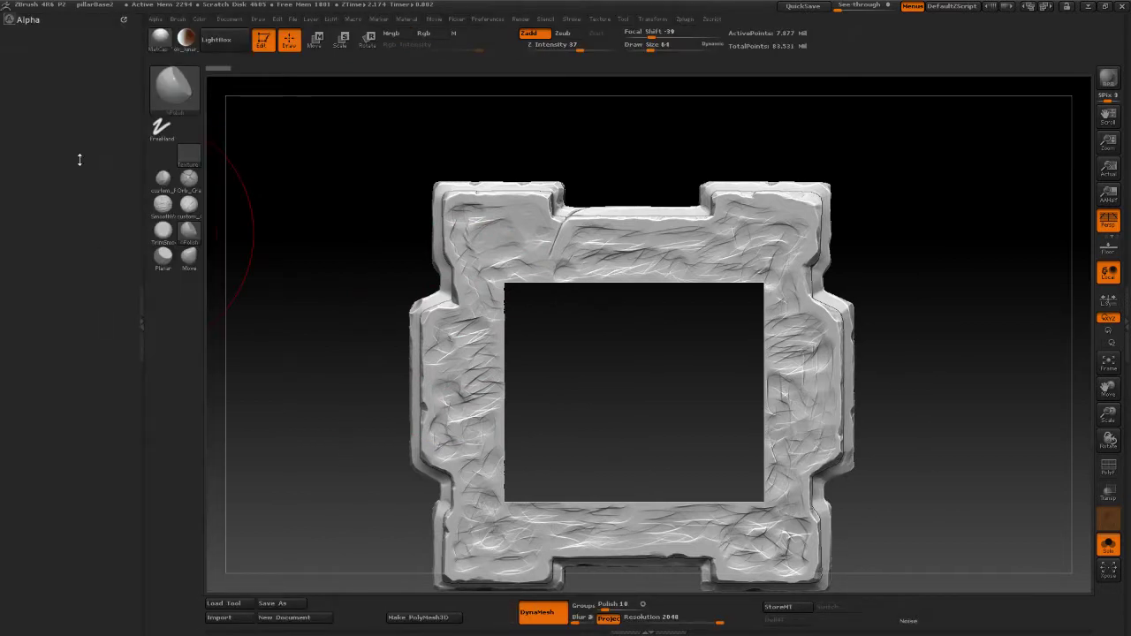
click(28, 19)
click(81, 109)
click(141, 325)
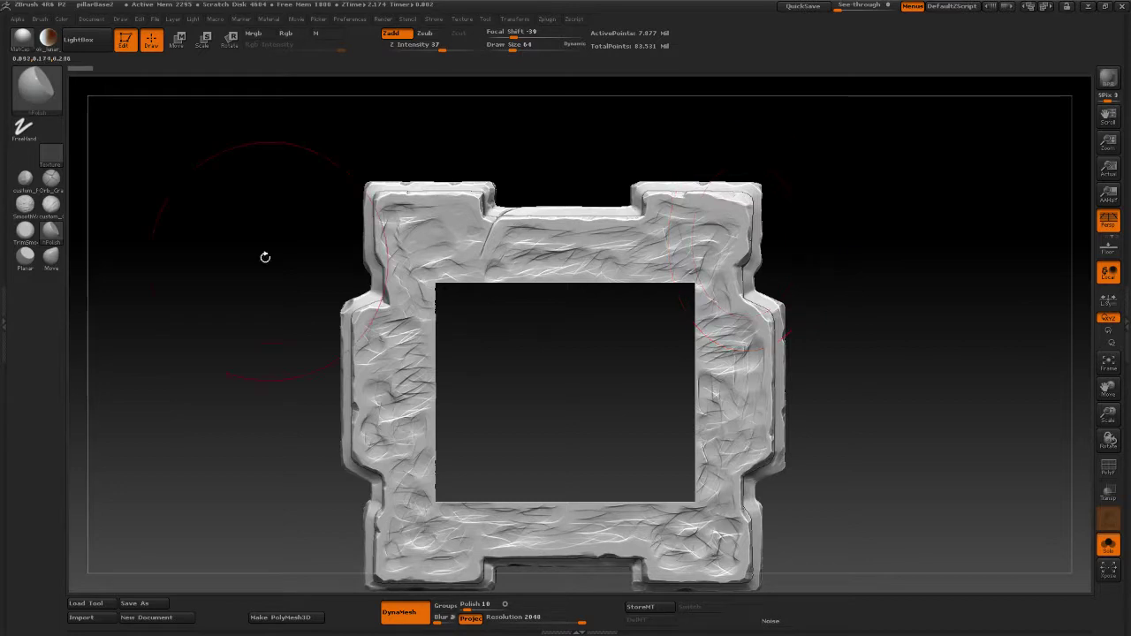
key(space)
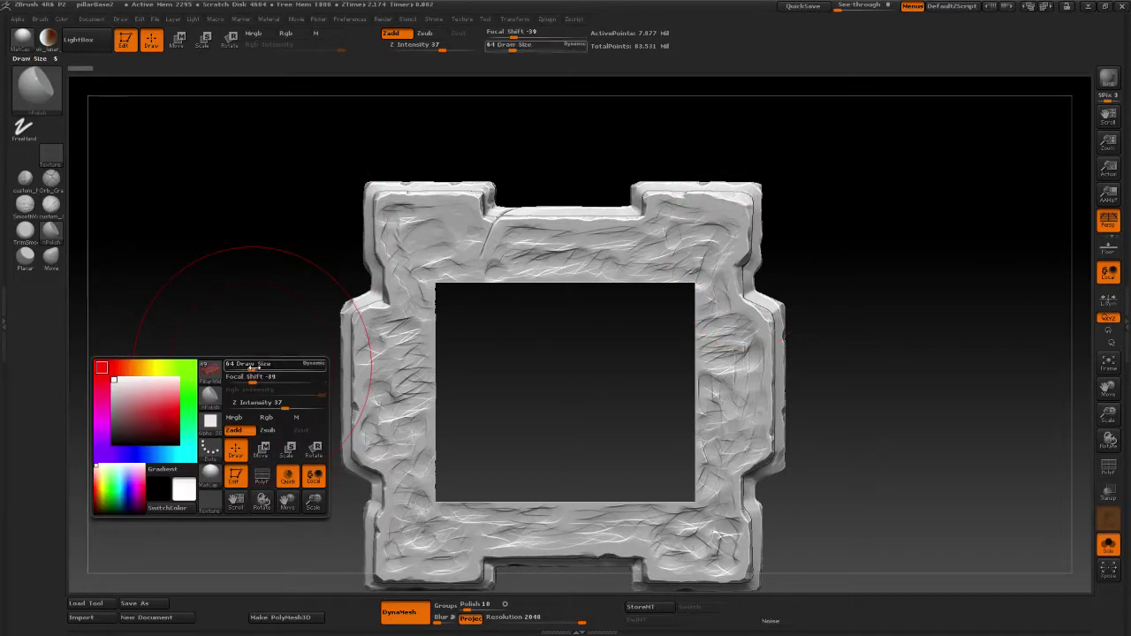
drag(252, 368, 239, 368)
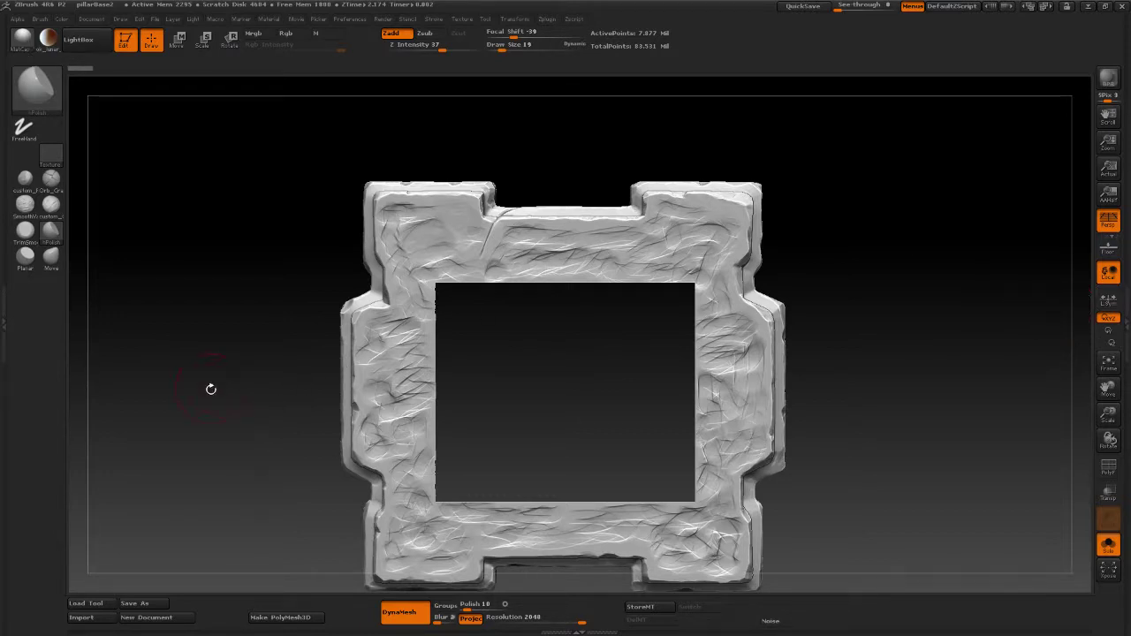
alt+drag(184, 377, 236, 383)
alt+drag(152, 436, 92, 399)
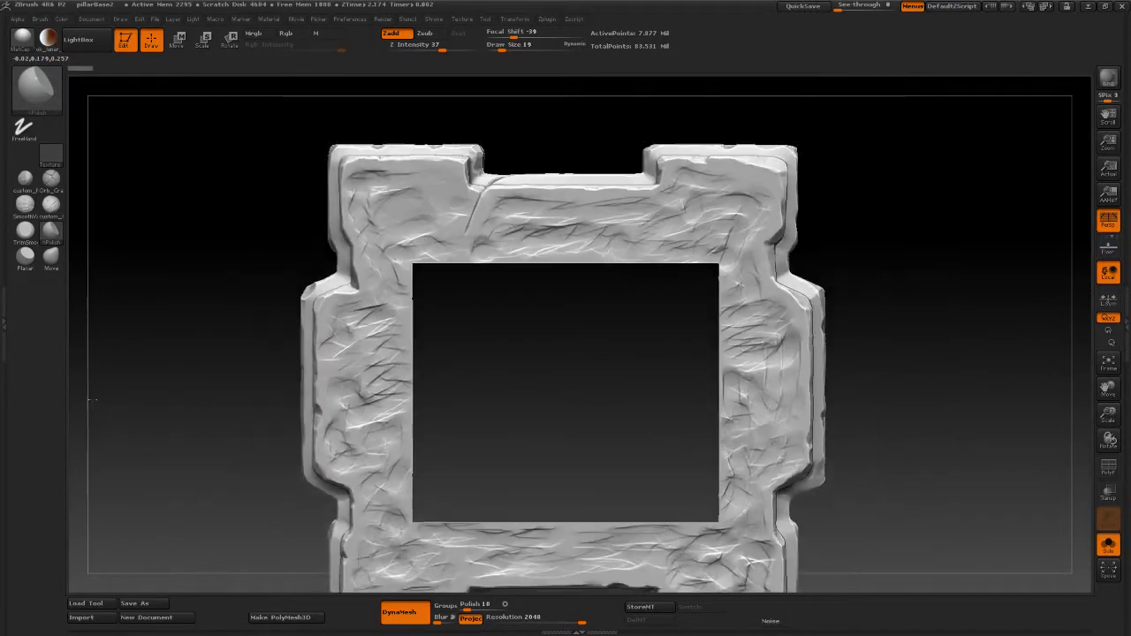
alt+drag(175, 405, 225, 437)
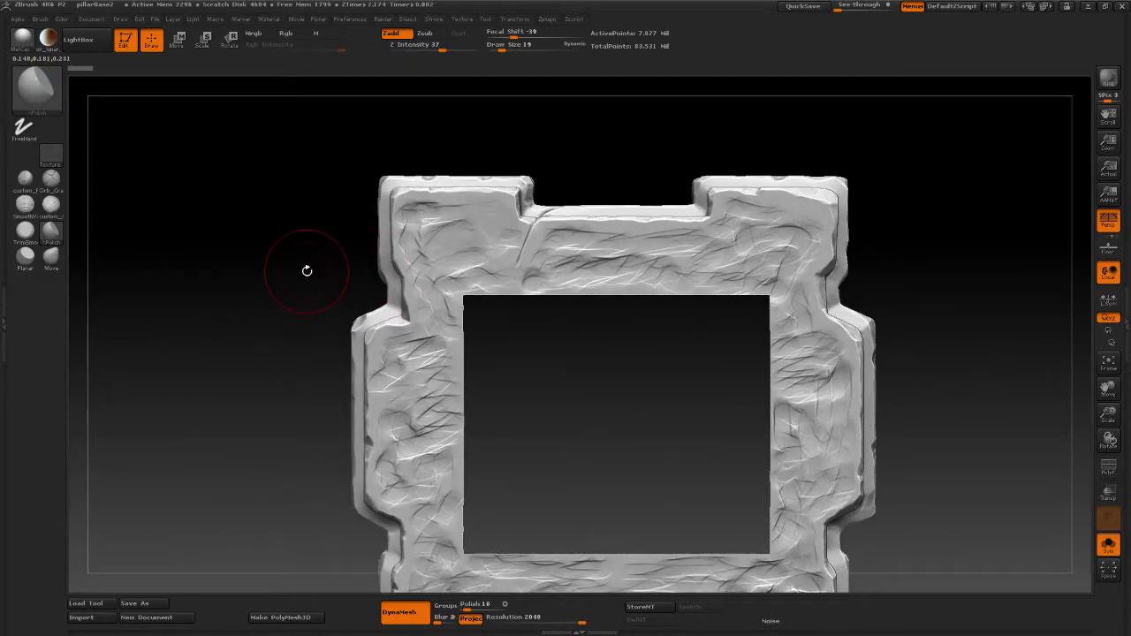
Step: Adjust the maximum QuickSave duration in the preferences and delete all stored QuickSave project files
click(357, 20)
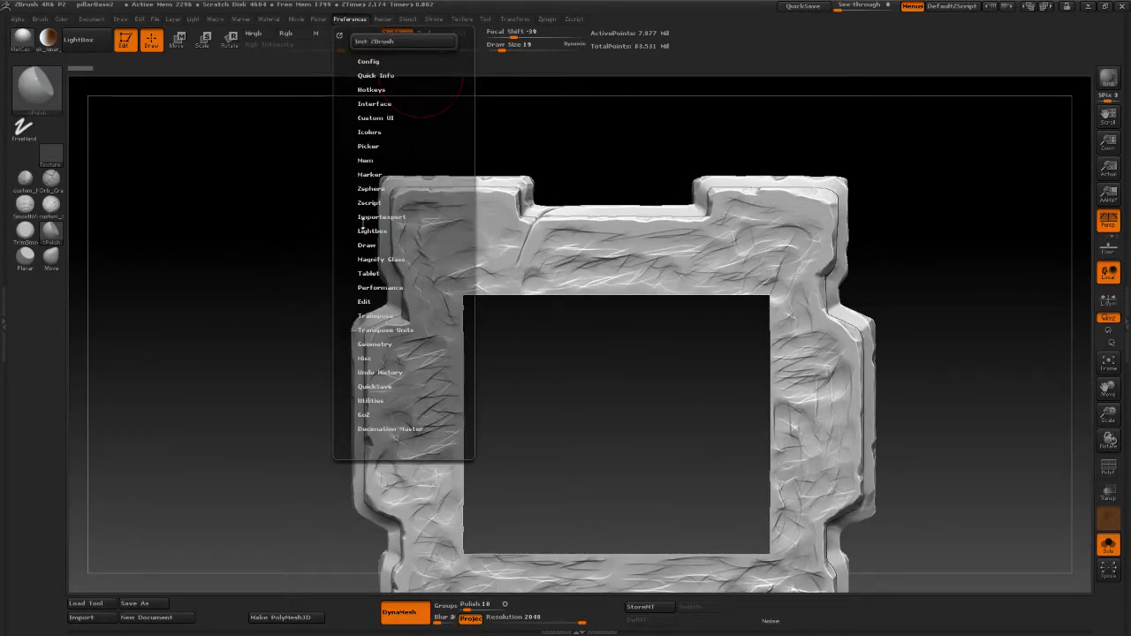
click(375, 386)
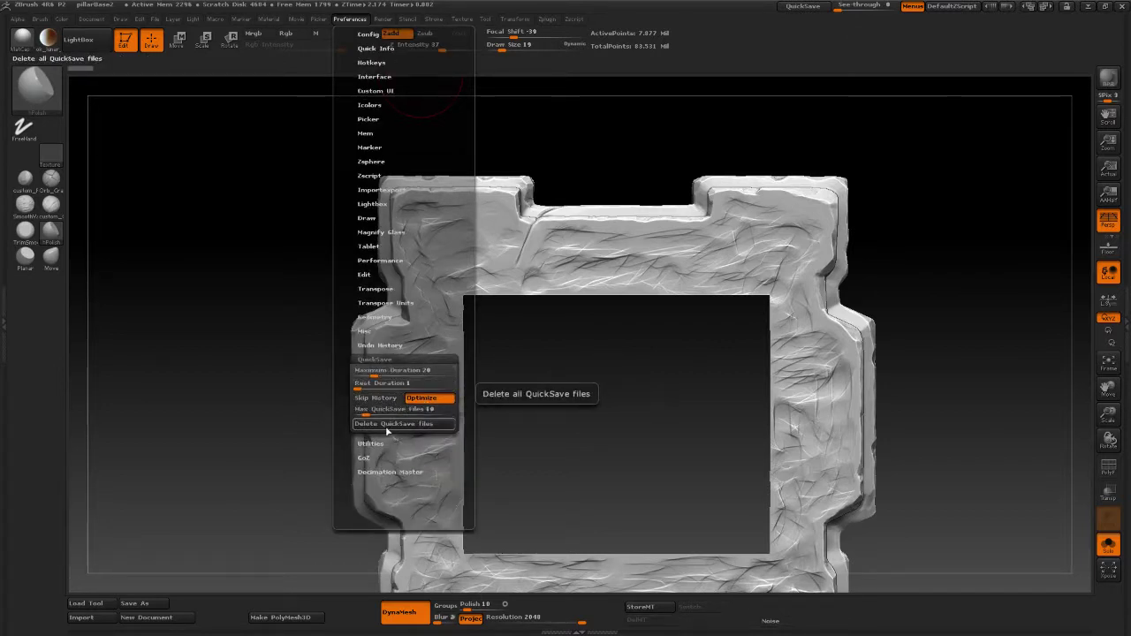
click(450, 372)
click(407, 428)
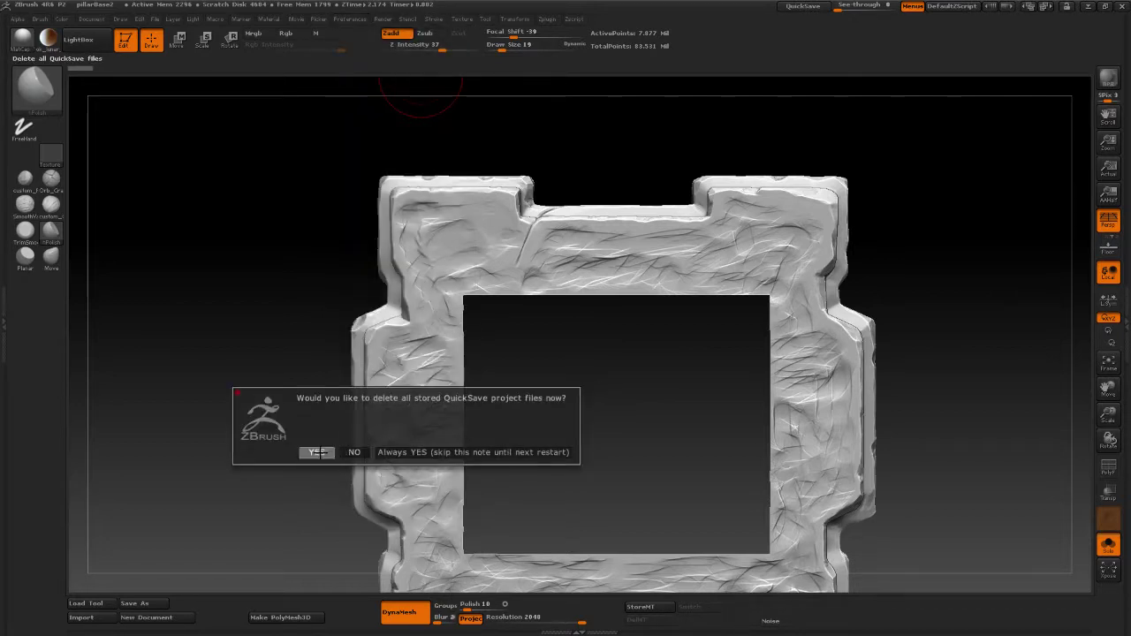
click(317, 452)
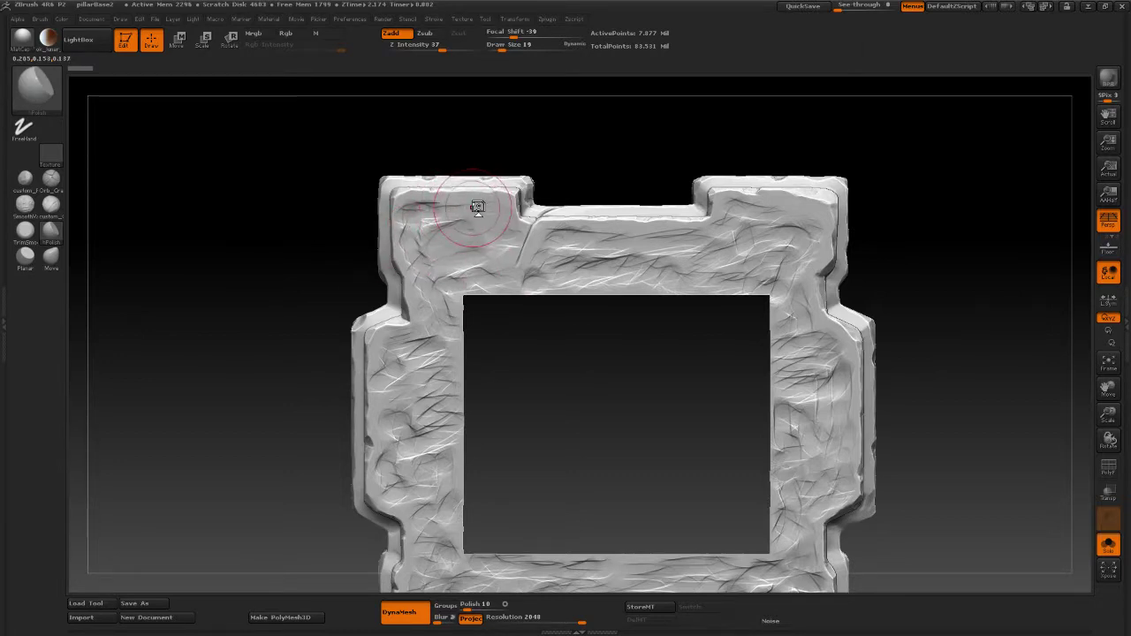
Step: Polish the carved marks on the upper-left corner of the top face, setting the draw size to 13 and browsing the brush alphas
mouse_move(473, 210)
mouse_down()
mouse_move(428, 208)
mouse_move(407, 228)
mouse_move(422, 230)
mouse_move(431, 207)
mouse_move(442, 211)
mouse_move(405, 203)
mouse_up()
key(space)
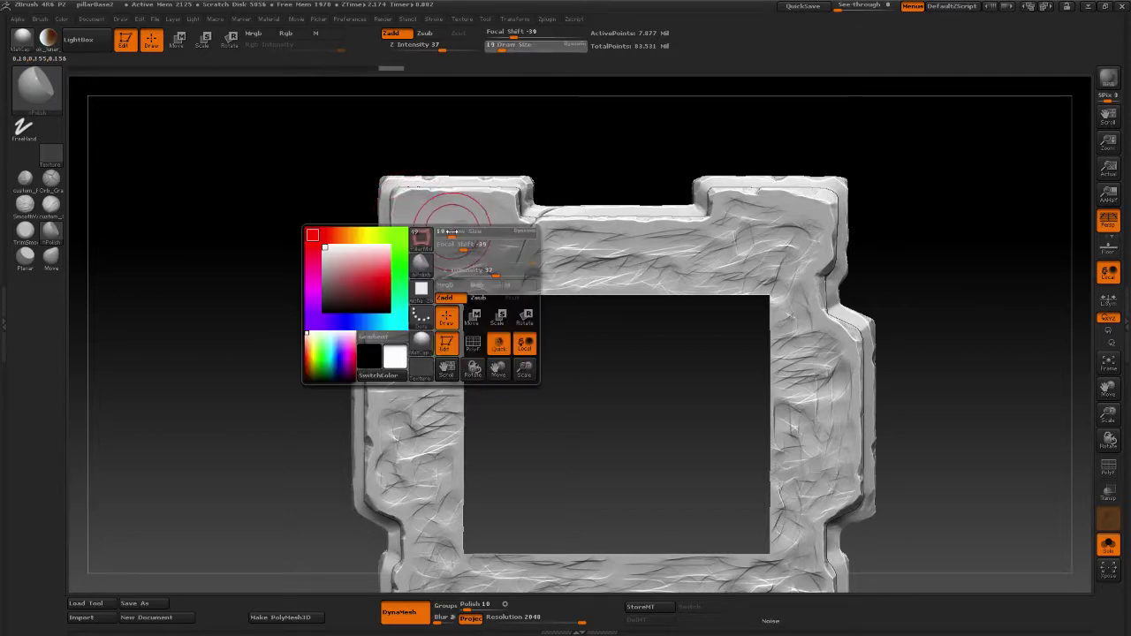
drag(452, 232, 448, 232)
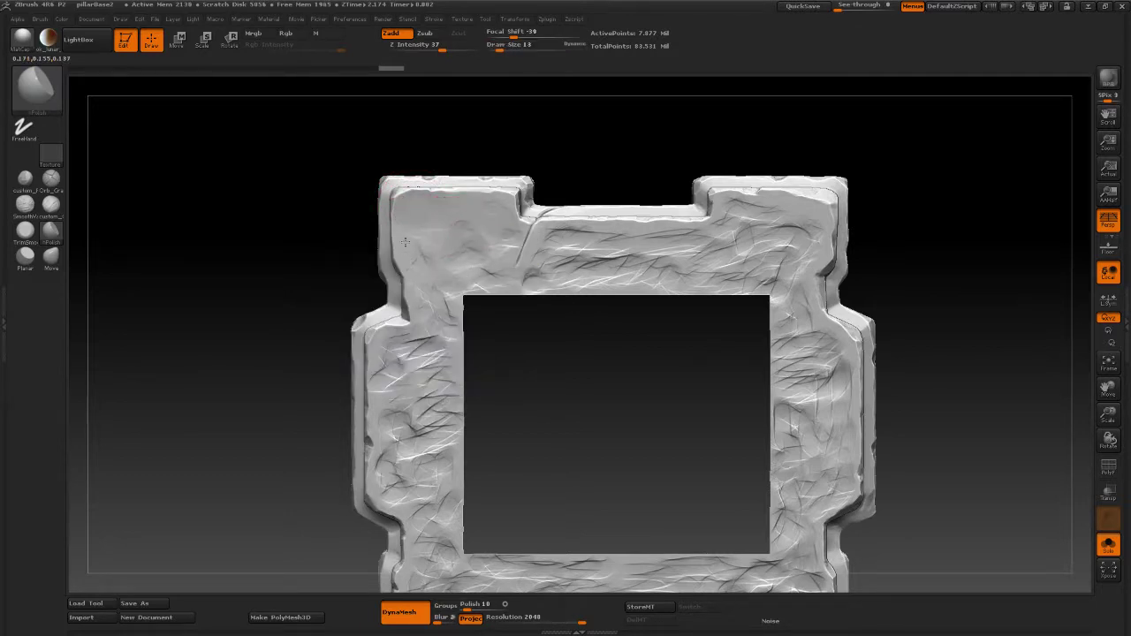
drag(403, 214, 503, 205)
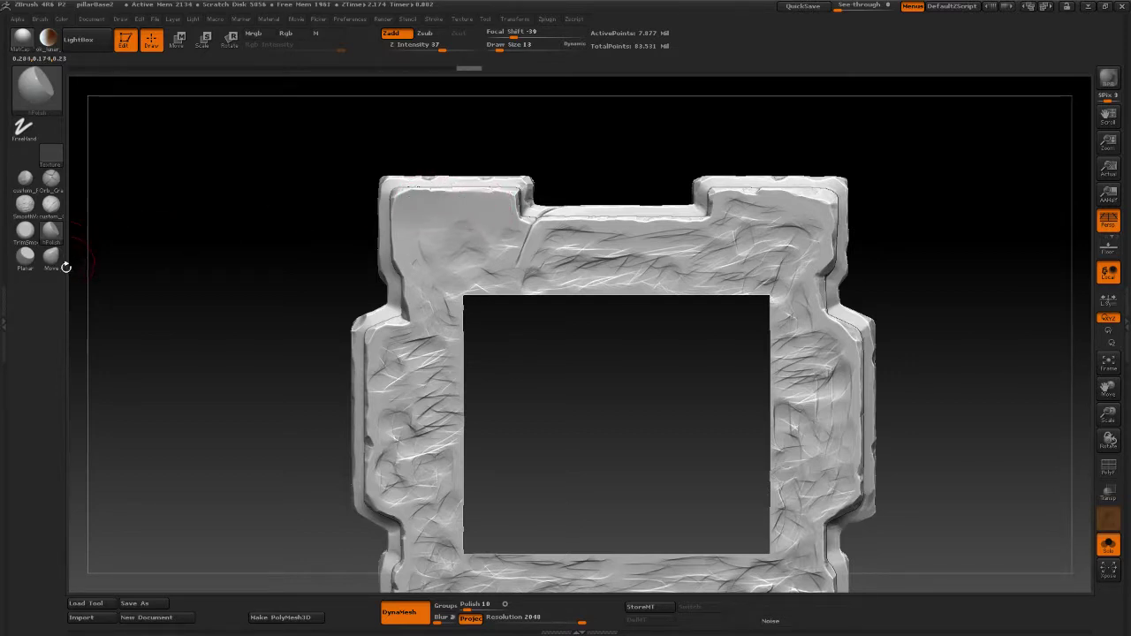
click(4, 323)
click(83, 116)
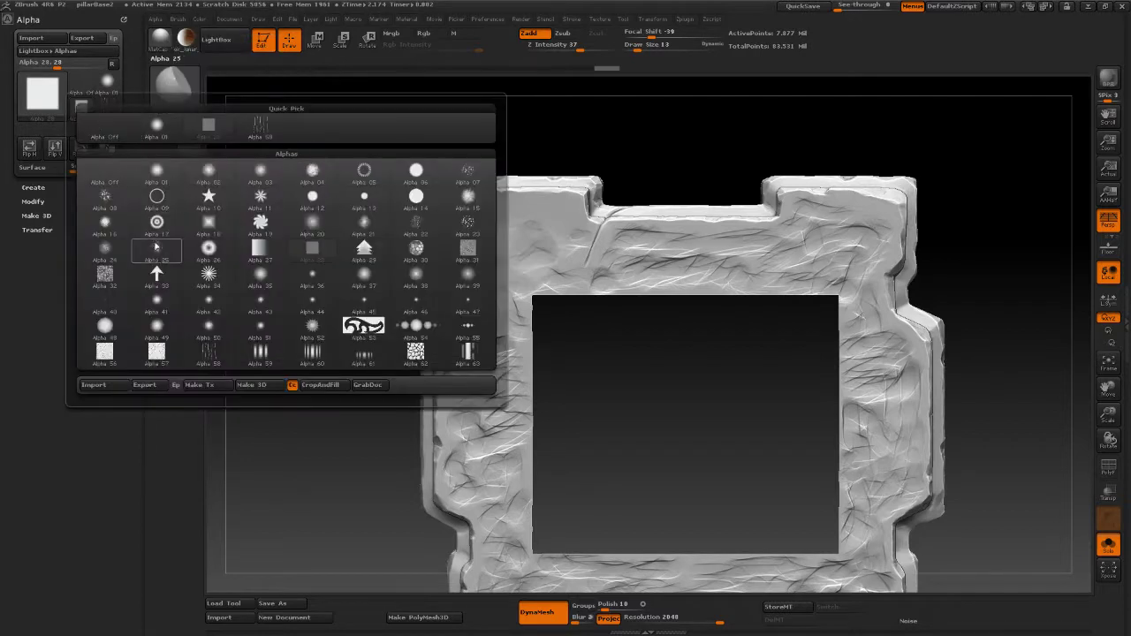
click(140, 346)
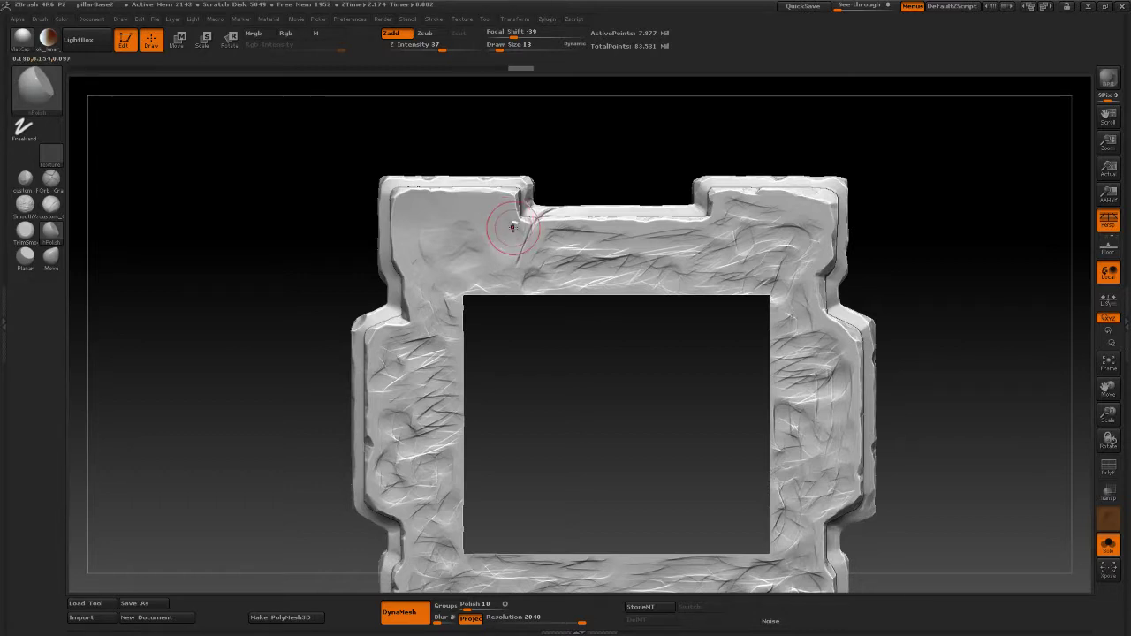
Step: Polish away the remaining marks on the top face's upper-left corner and the narrow junction below it with hPolish
shift+drag(476, 239, 425, 256)
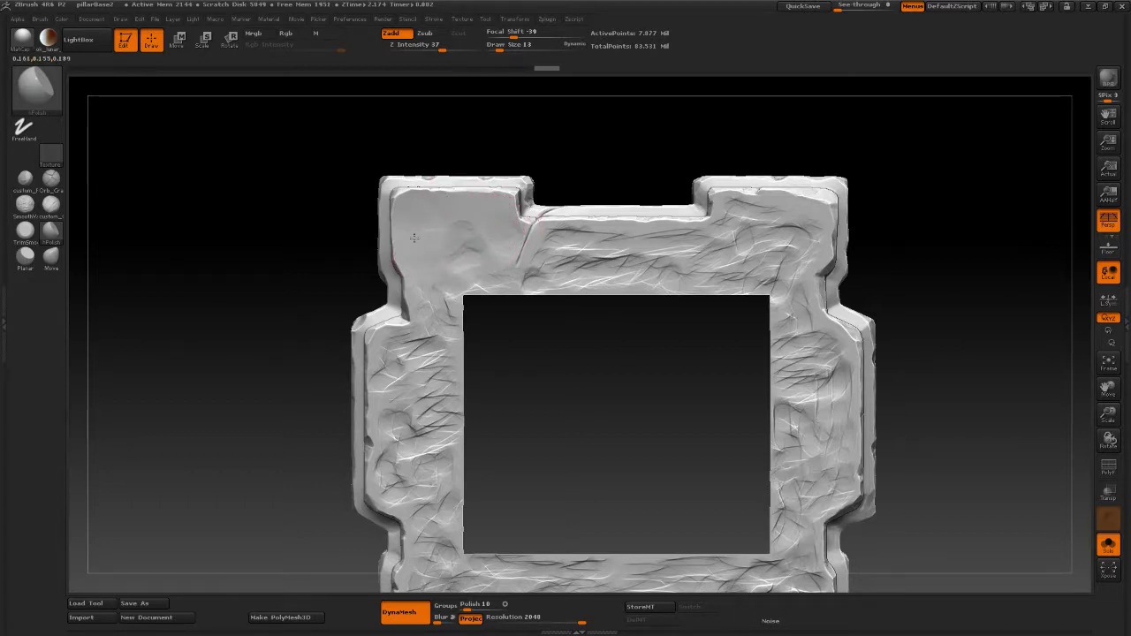
drag(491, 252, 455, 226)
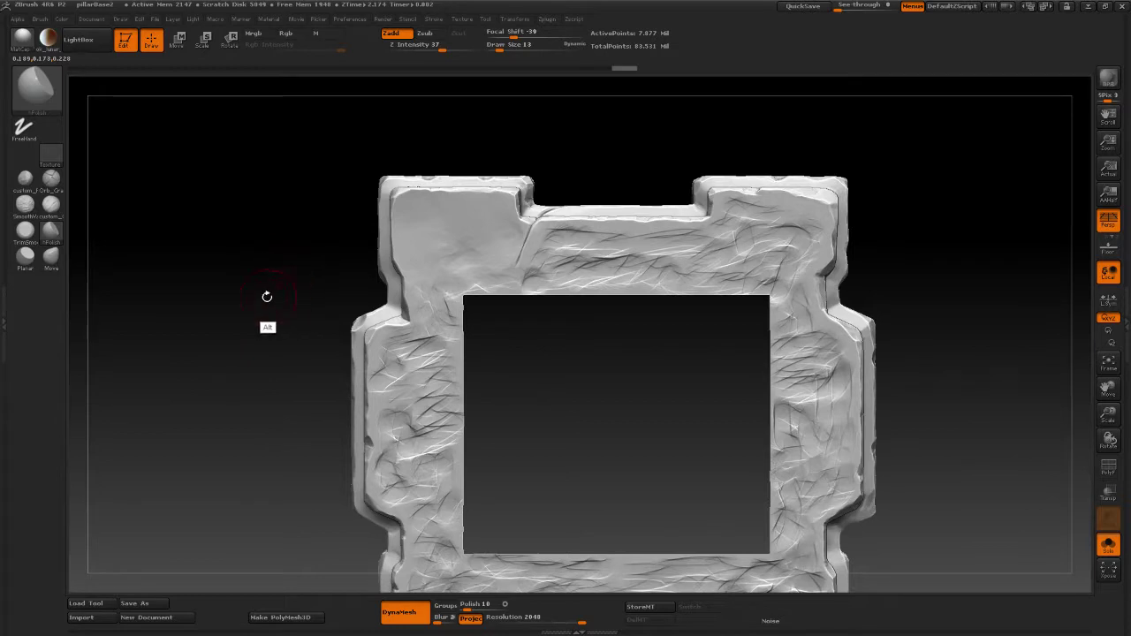
drag(244, 401, 301, 267)
mouse_move(464, 213)
mouse_down()
mouse_move(419, 258)
mouse_move(419, 274)
mouse_move(404, 271)
mouse_move(427, 258)
mouse_move(417, 269)
mouse_up()
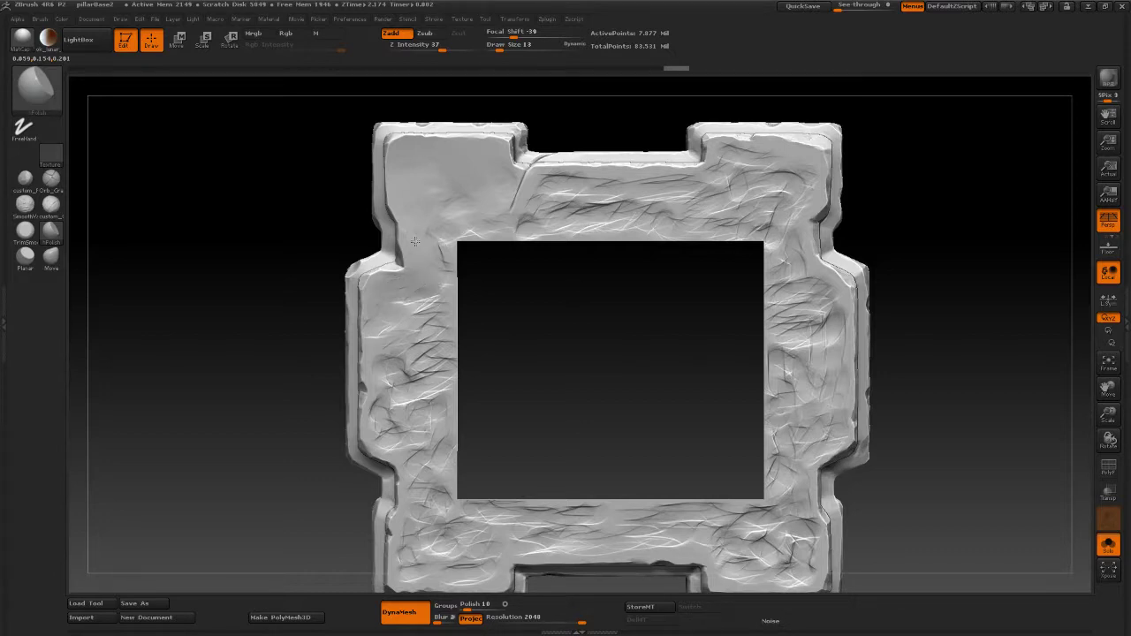
mouse_move(415, 233)
mouse_down()
mouse_move(440, 267)
mouse_move(415, 259)
mouse_move(435, 273)
mouse_up()
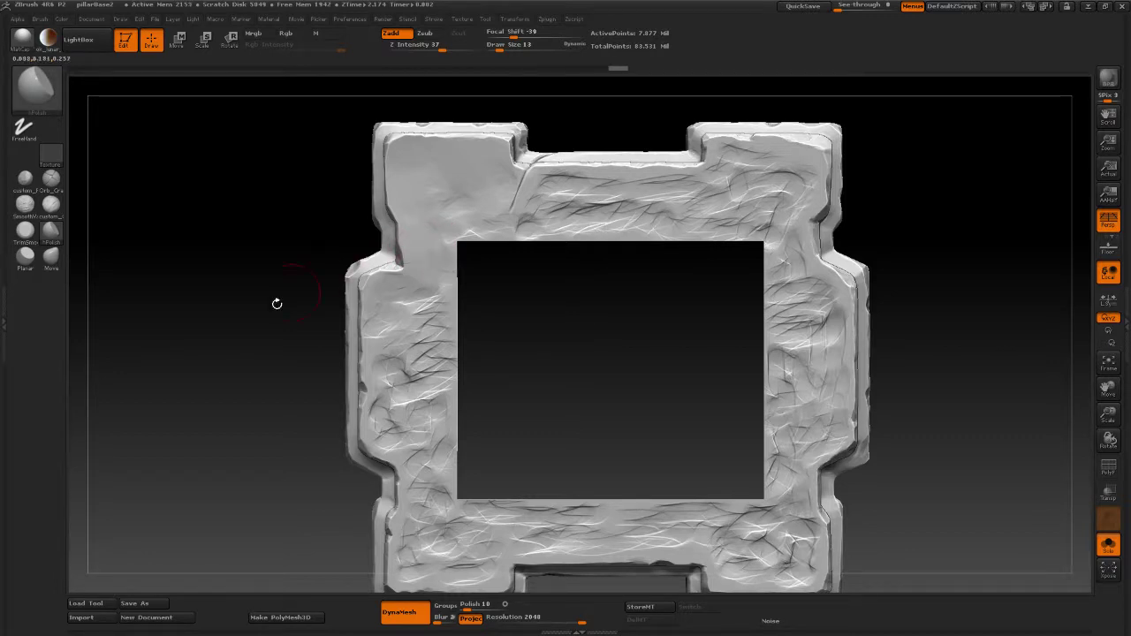
Step: Flatten the carved marks along the left side of the top face, from the upper notch down to the lower notch
alt+drag(277, 303, 280, 246)
mouse_move(431, 314)
mouse_down()
mouse_move(381, 346)
mouse_move(383, 325)
mouse_up()
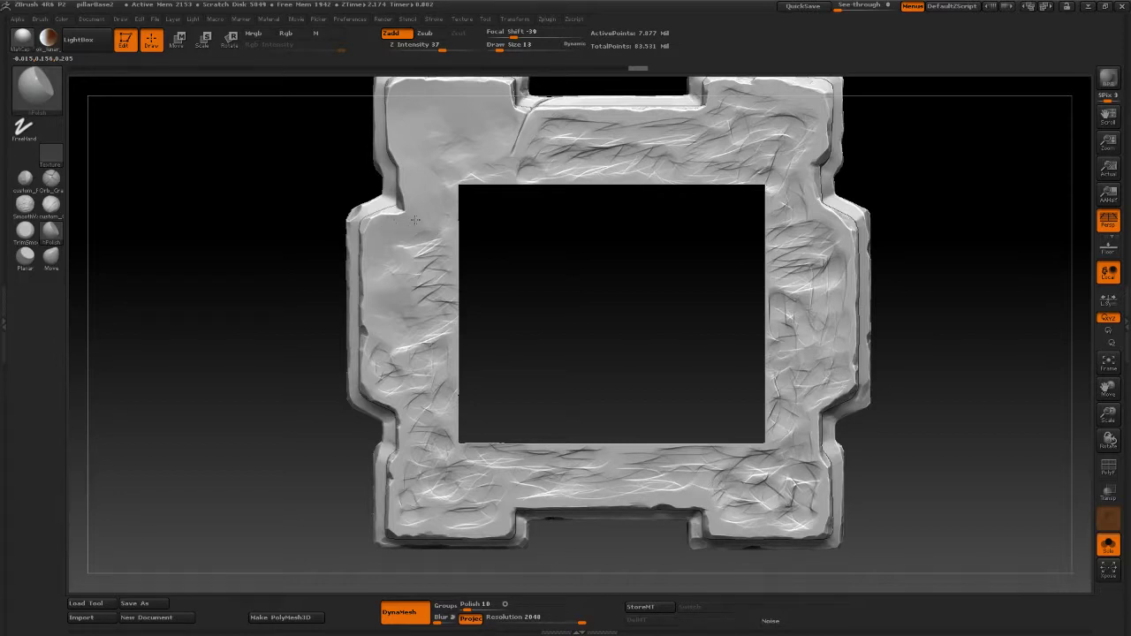
drag(410, 241, 428, 253)
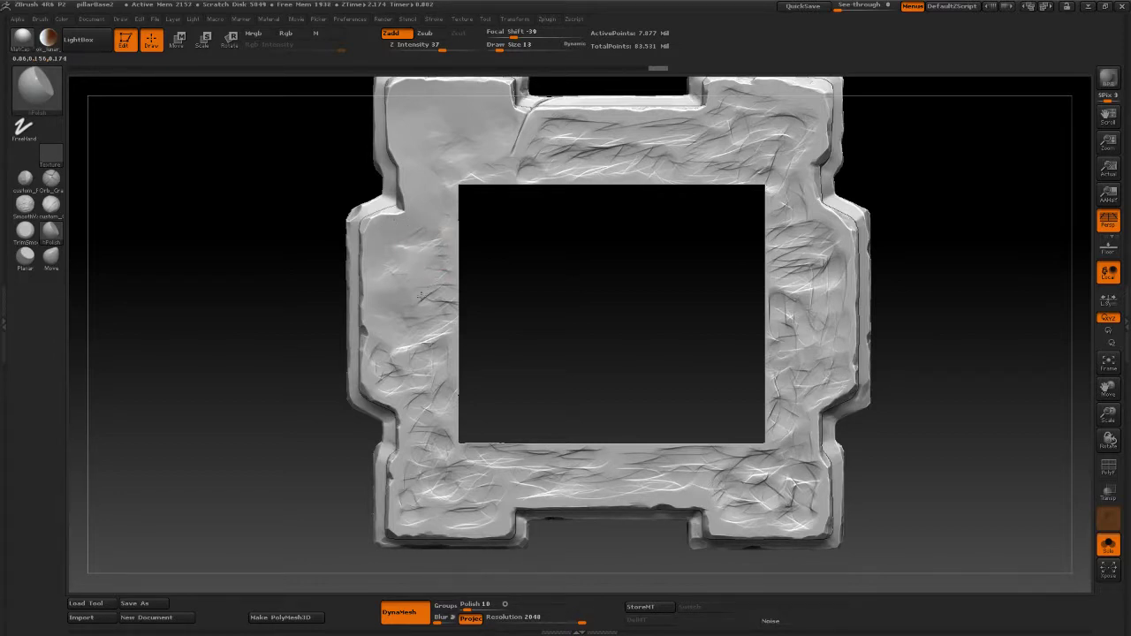
mouse_move(433, 307)
mouse_down()
mouse_move(428, 336)
mouse_move(377, 380)
mouse_up()
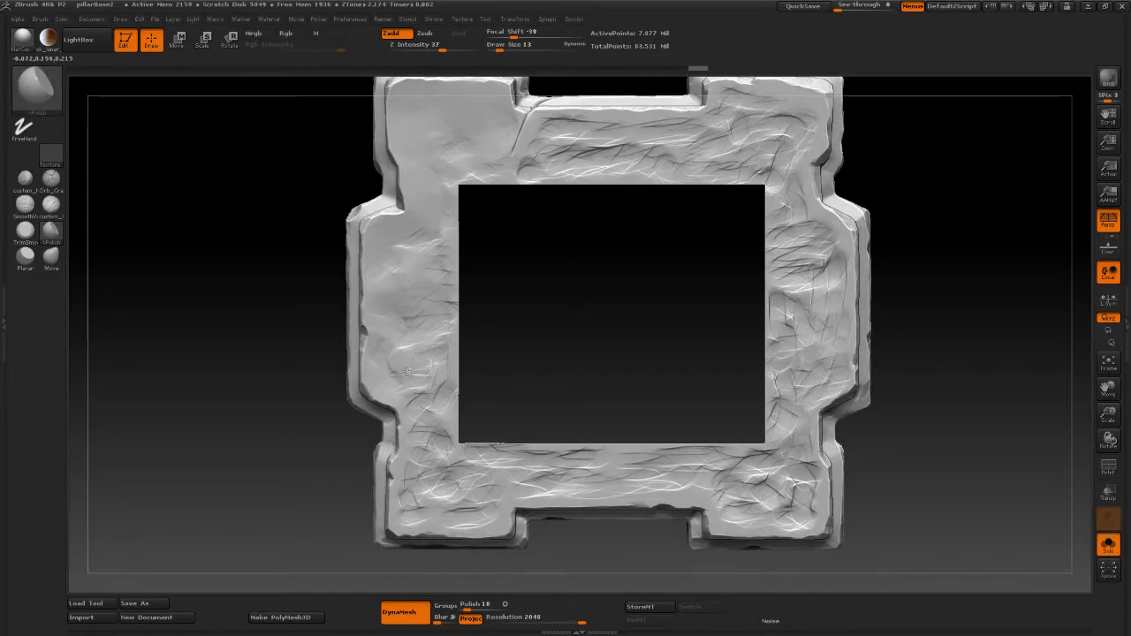
mouse_move(408, 391)
mouse_down()
mouse_move(373, 329)
mouse_move(409, 353)
mouse_move(397, 328)
mouse_up()
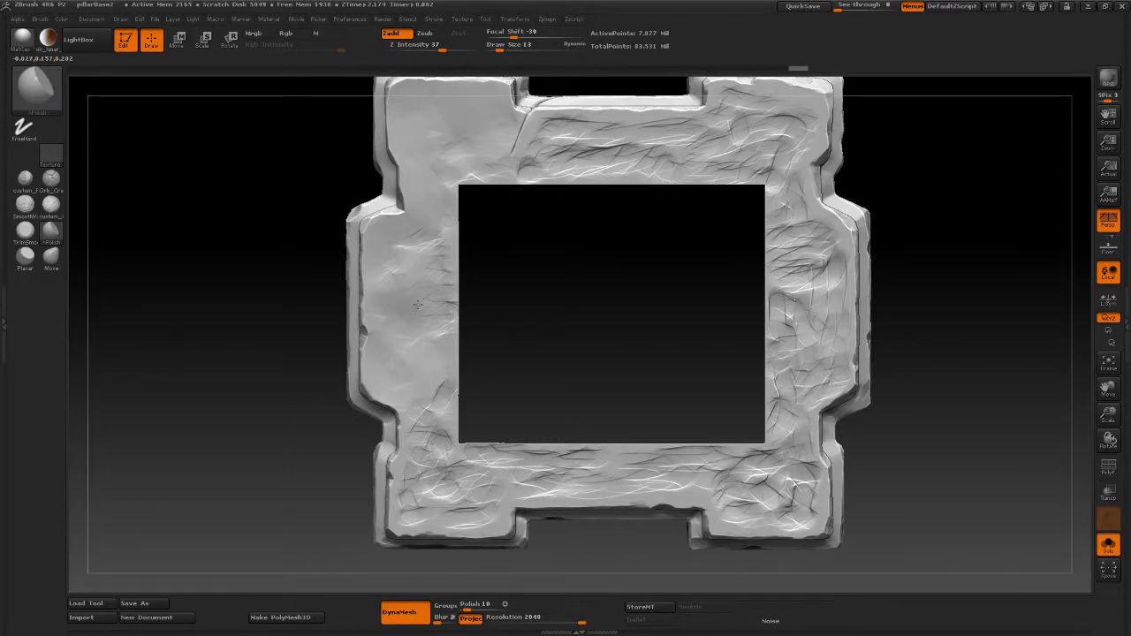
mouse_move(392, 283)
mouse_down()
mouse_move(384, 259)
mouse_move(434, 235)
mouse_move(432, 224)
mouse_move(391, 235)
mouse_move(417, 227)
mouse_up()
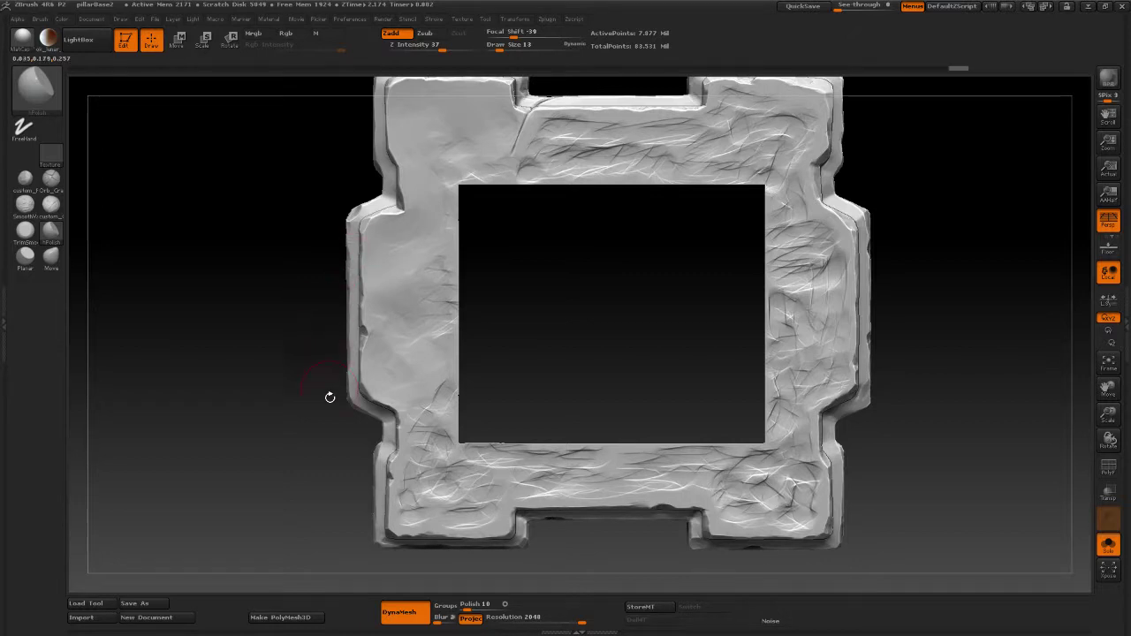
Step: Polish the lower-left junction and the upper part of the top face's lower-left corner
alt+drag(275, 372, 247, 282)
mouse_move(425, 343)
mouse_down()
mouse_move(423, 366)
mouse_move(389, 341)
mouse_move(417, 323)
mouse_move(415, 299)
mouse_up()
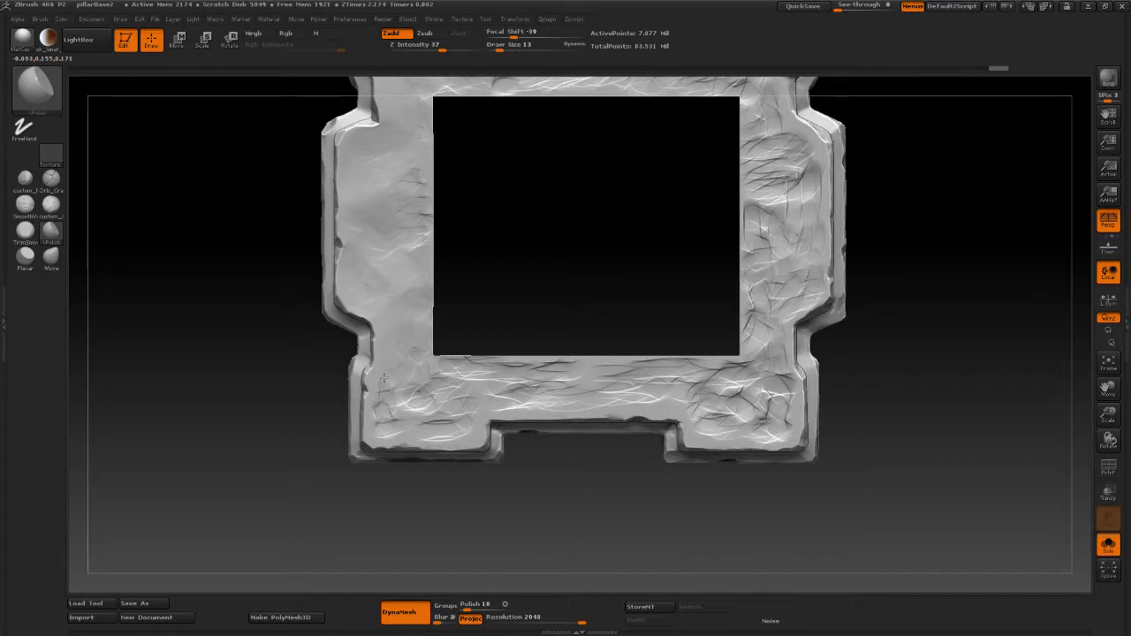
drag(380, 407, 434, 407)
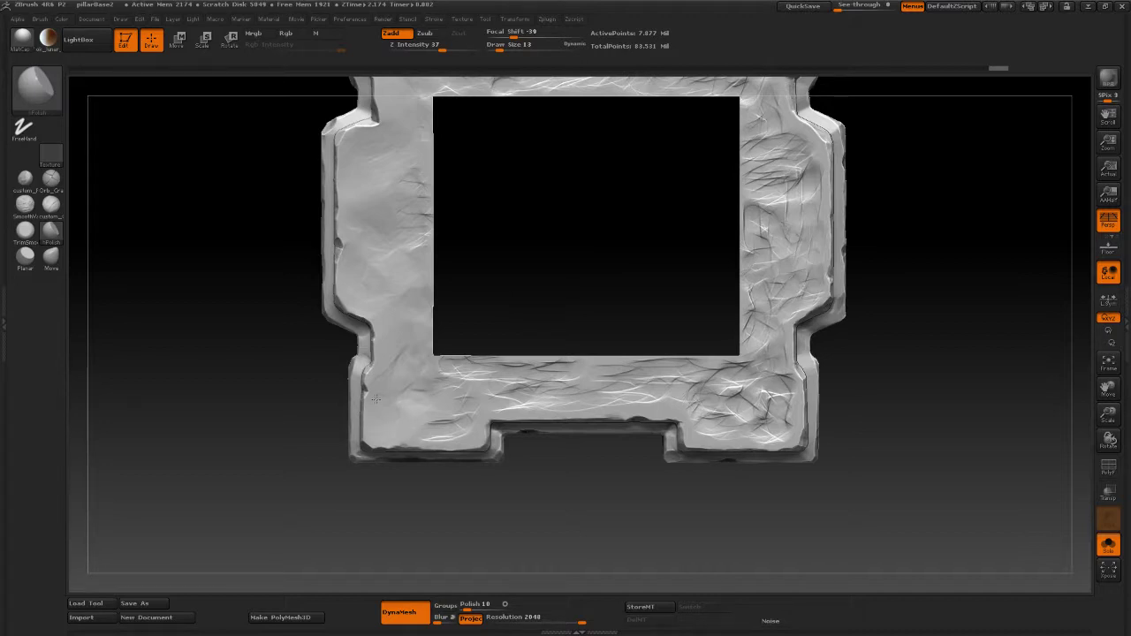
drag(398, 358, 408, 343)
Step: Soften the leftover marks on the middle of the top face's left side with further hPolish strokes
alt+drag(280, 416, 227, 414)
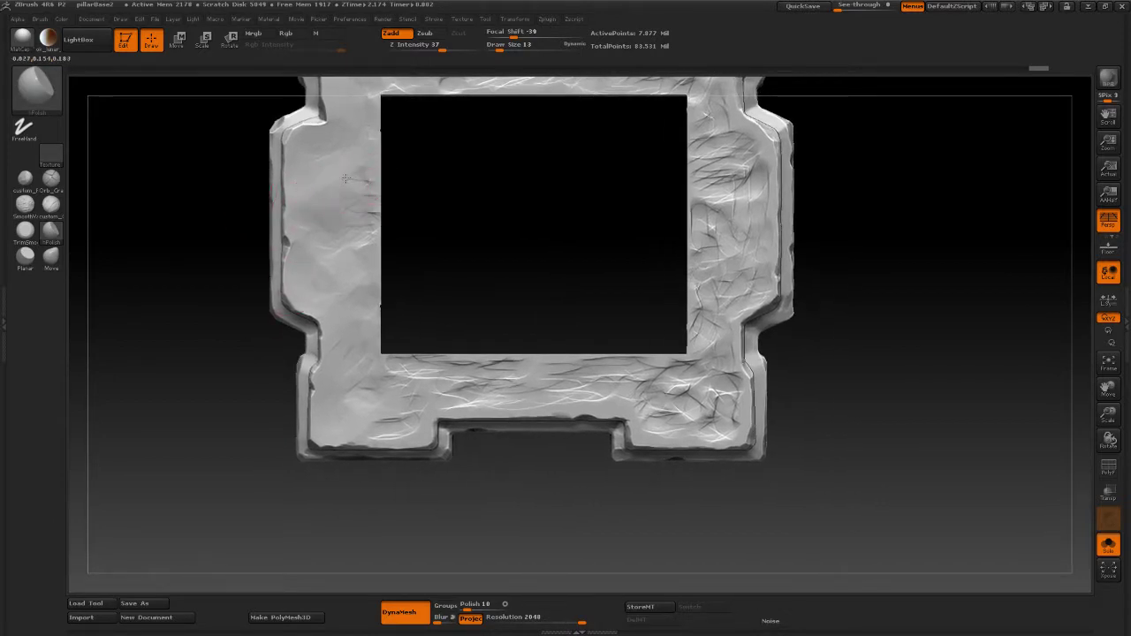
drag(324, 230, 318, 238)
drag(339, 257, 307, 291)
drag(303, 233, 297, 249)
Step: Flatten the rest of the lower-left corner, including the marks where it meets the bottom strip
alt+drag(261, 470, 222, 435)
drag(436, 346, 352, 348)
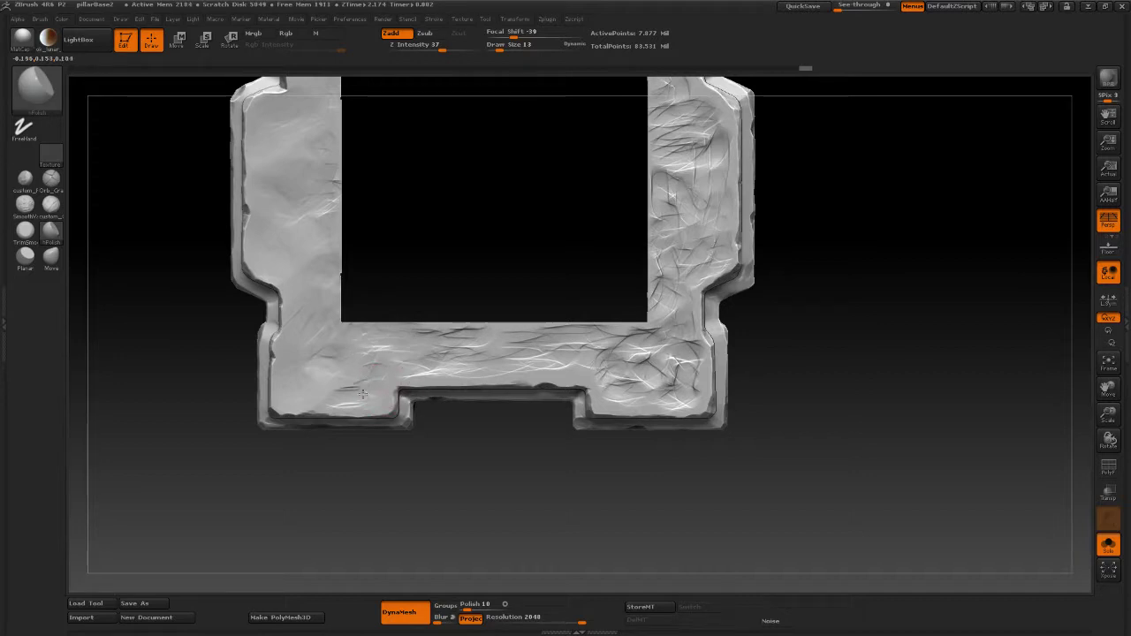
drag(378, 400, 326, 399)
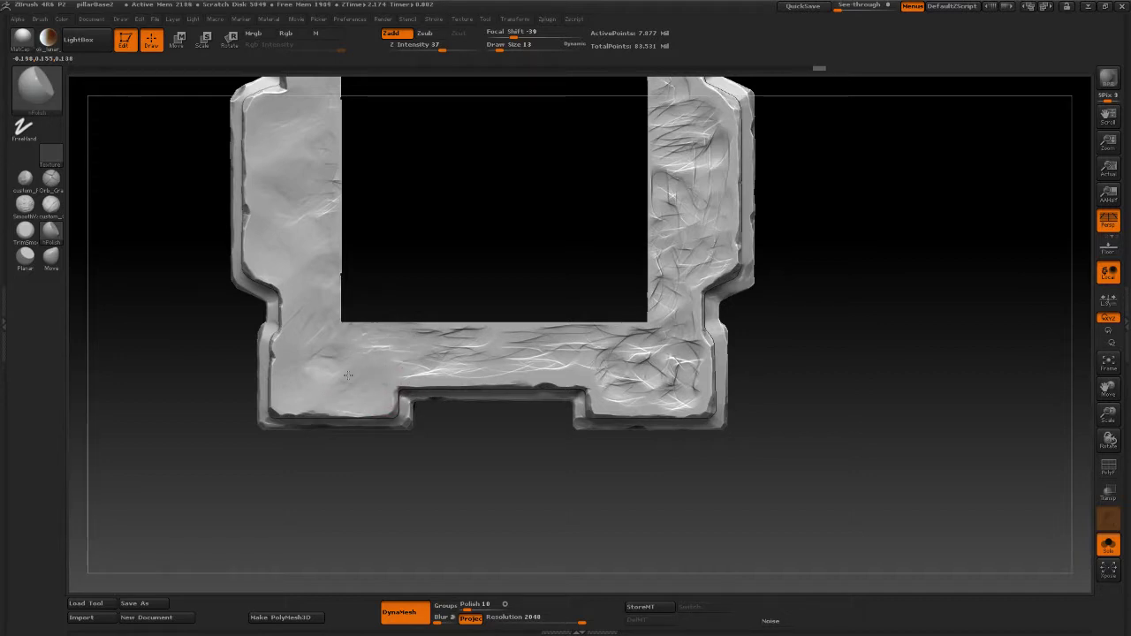
drag(342, 396, 310, 393)
mouse_move(302, 386)
mouse_down()
mouse_move(317, 371)
mouse_move(346, 391)
mouse_up()
Step: Polish the left half of the bottom strip and the outer area of the lower-right corner
alt+drag(424, 261, 348, 277)
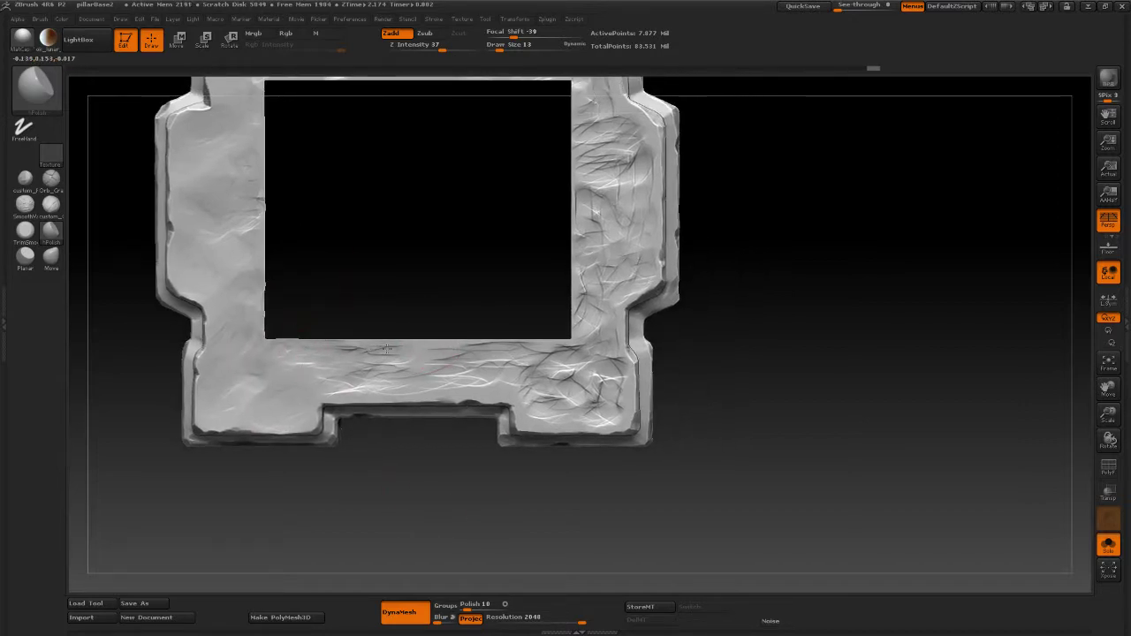
drag(386, 350, 415, 373)
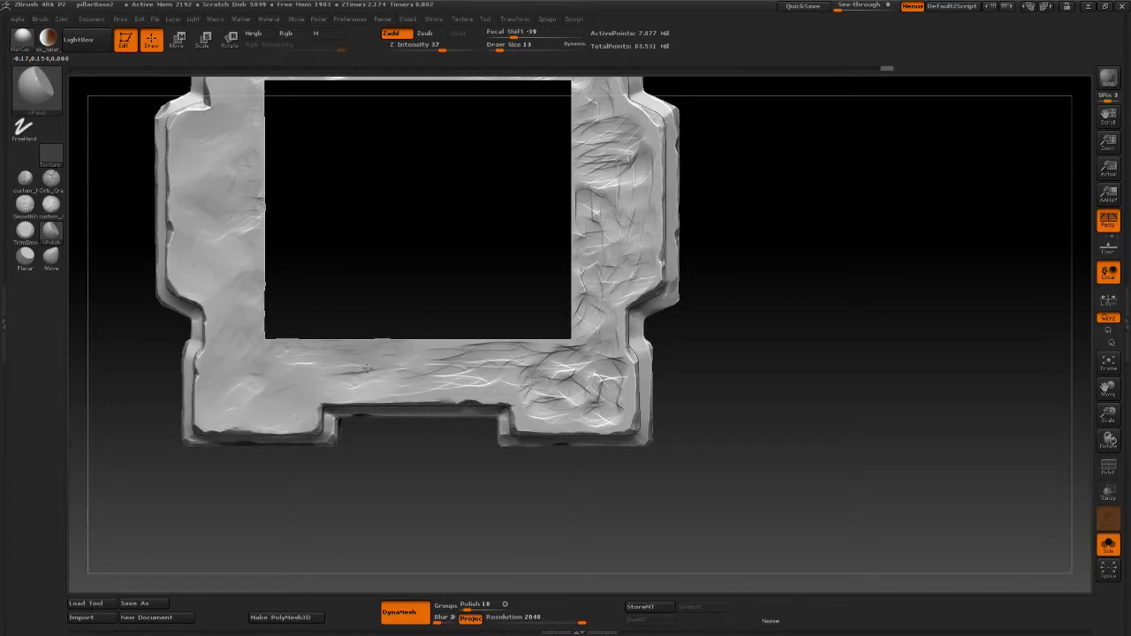
mouse_move(308, 374)
mouse_down()
mouse_move(404, 379)
mouse_move(442, 366)
mouse_up()
mouse_move(595, 391)
mouse_down()
mouse_move(617, 400)
mouse_move(606, 418)
mouse_move(619, 363)
mouse_move(625, 403)
mouse_move(600, 424)
mouse_move(533, 416)
mouse_move(526, 403)
mouse_up()
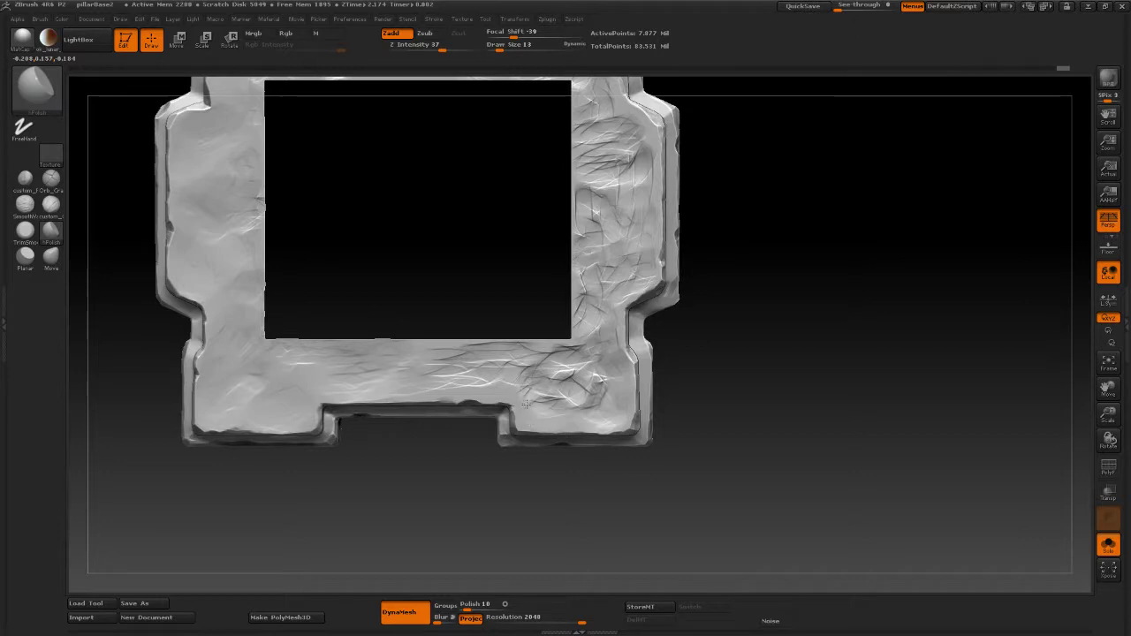
Step: Flatten the carved marks in the lower-right corner of the top face, working from tilted viewing angles
drag(748, 419, 723, 352)
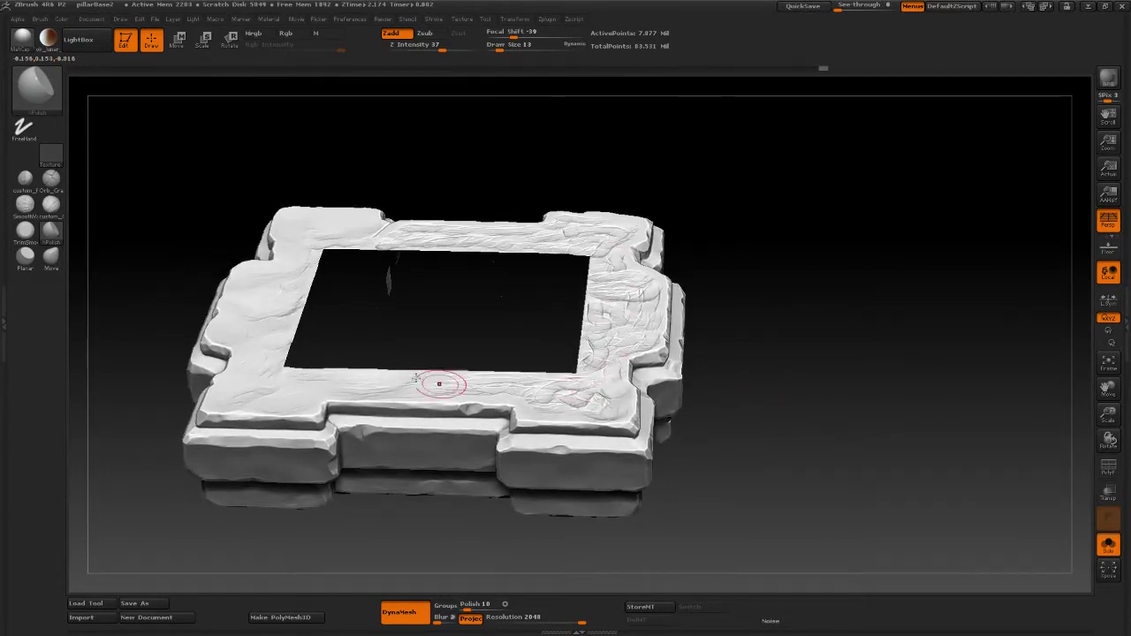
mouse_move(747, 402)
mouse_down()
mouse_move(764, 476)
mouse_move(631, 422)
mouse_up()
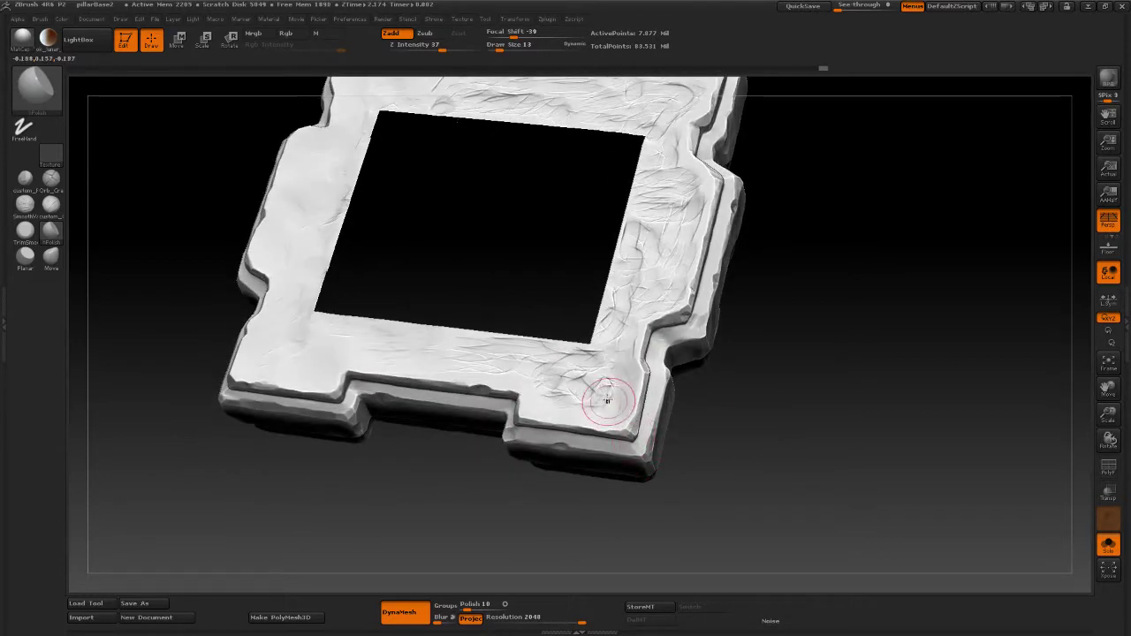
mouse_move(616, 399)
mouse_down()
mouse_move(629, 402)
mouse_move(634, 389)
mouse_move(600, 386)
mouse_move(588, 400)
mouse_move(607, 386)
mouse_move(619, 400)
mouse_move(622, 374)
mouse_move(623, 415)
mouse_up()
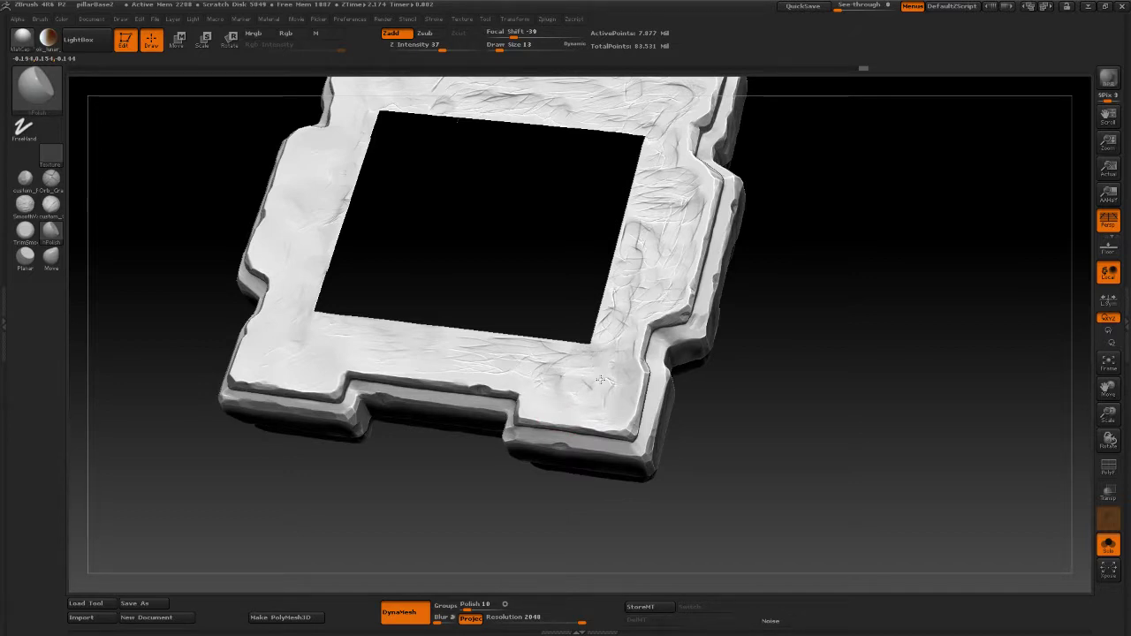
mouse_move(601, 380)
mouse_down()
mouse_move(623, 406)
mouse_move(630, 396)
mouse_move(621, 418)
mouse_up()
drag(783, 417, 787, 458)
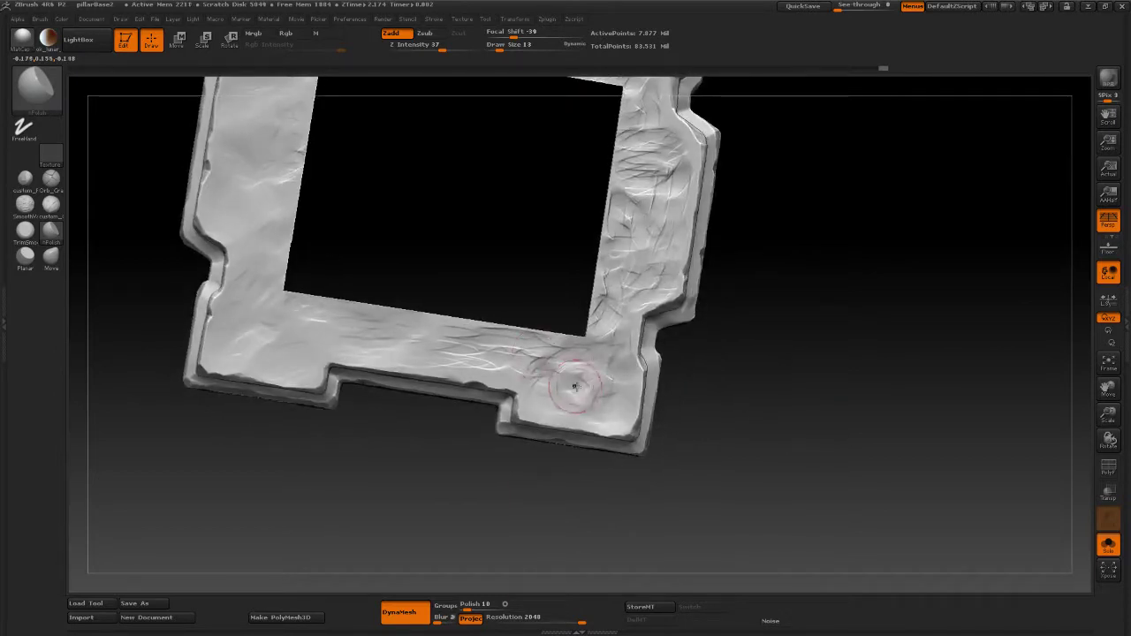
mouse_move(573, 388)
mouse_down()
mouse_move(567, 397)
mouse_move(536, 358)
mouse_move(539, 343)
mouse_up()
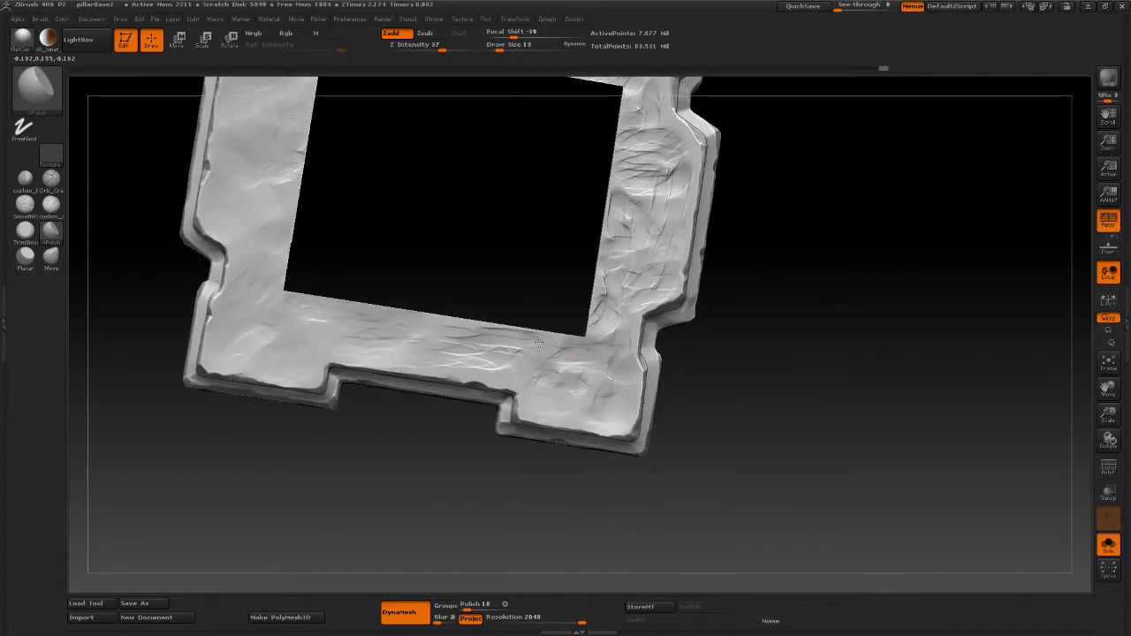
Step: Polish down the remaining grooves along the bottom strip and even out the raised marks on the lower-left corner
mouse_move(495, 375)
mouse_down()
mouse_move(469, 363)
mouse_move(464, 337)
mouse_move(452, 363)
mouse_move(424, 361)
mouse_move(442, 343)
mouse_move(361, 351)
mouse_move(391, 321)
mouse_up()
drag(861, 409, 775, 336)
mouse_move(355, 421)
mouse_down()
mouse_move(381, 412)
mouse_move(377, 402)
mouse_up()
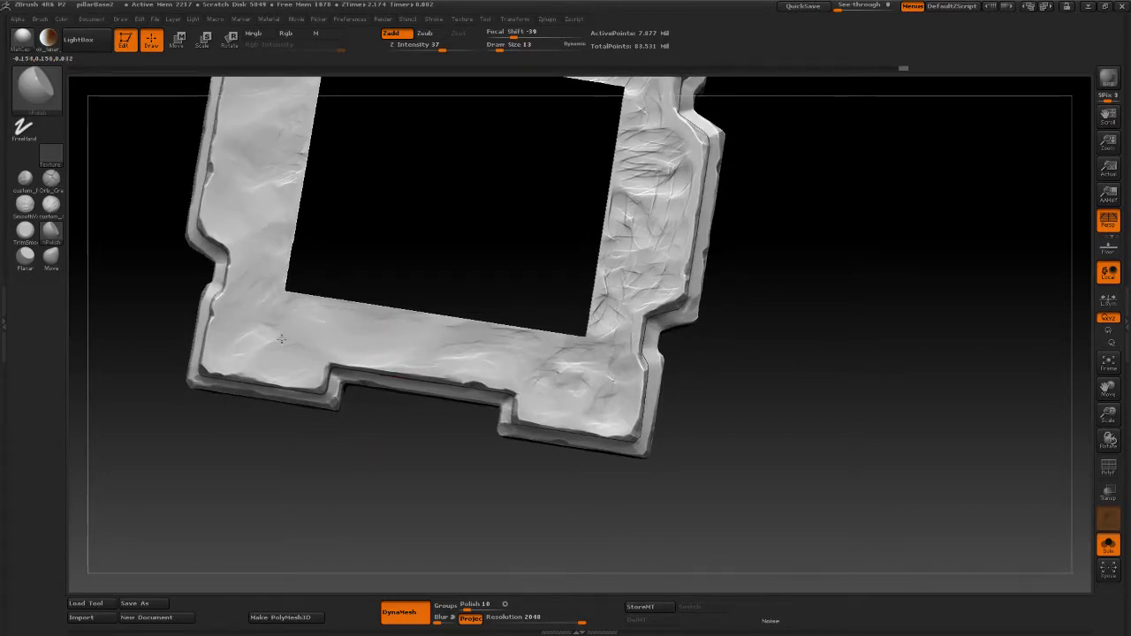
drag(324, 318, 275, 349)
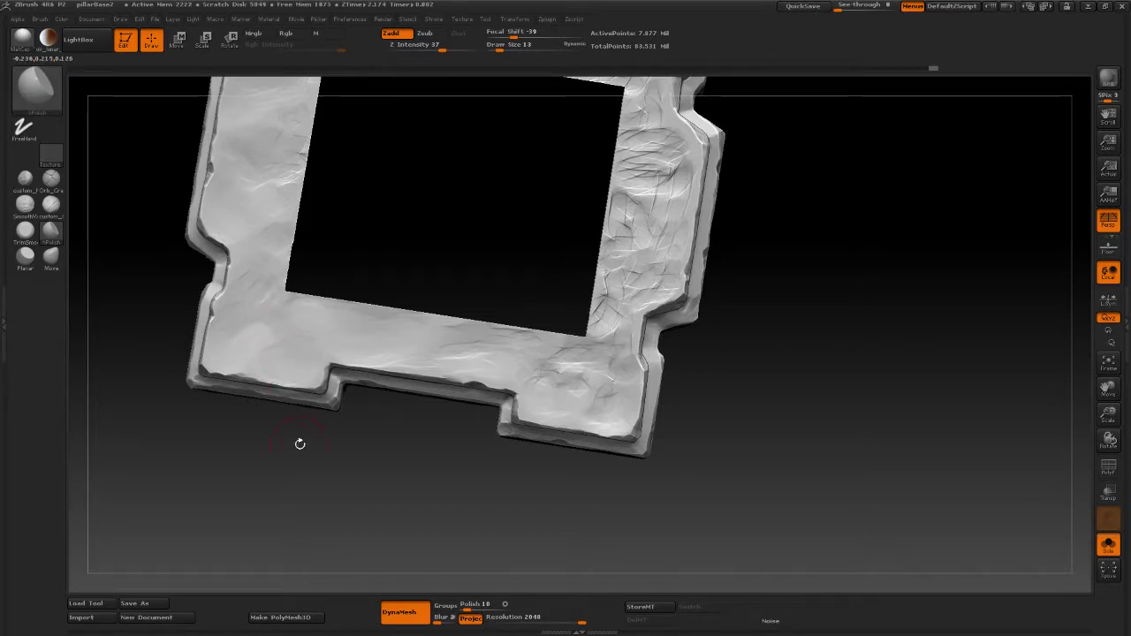
Step: Refine the lower part of the left side and polish the right half of the bottom strip into the lower-right corner
mouse_move(300, 444)
shift+mouse_down()
mouse_move(331, 497)
mouse_move(412, 509)
shift+mouse_up()
mouse_move(352, 368)
mouse_down()
mouse_move(335, 366)
mouse_move(369, 352)
mouse_move(350, 356)
mouse_up()
drag(348, 231, 327, 225)
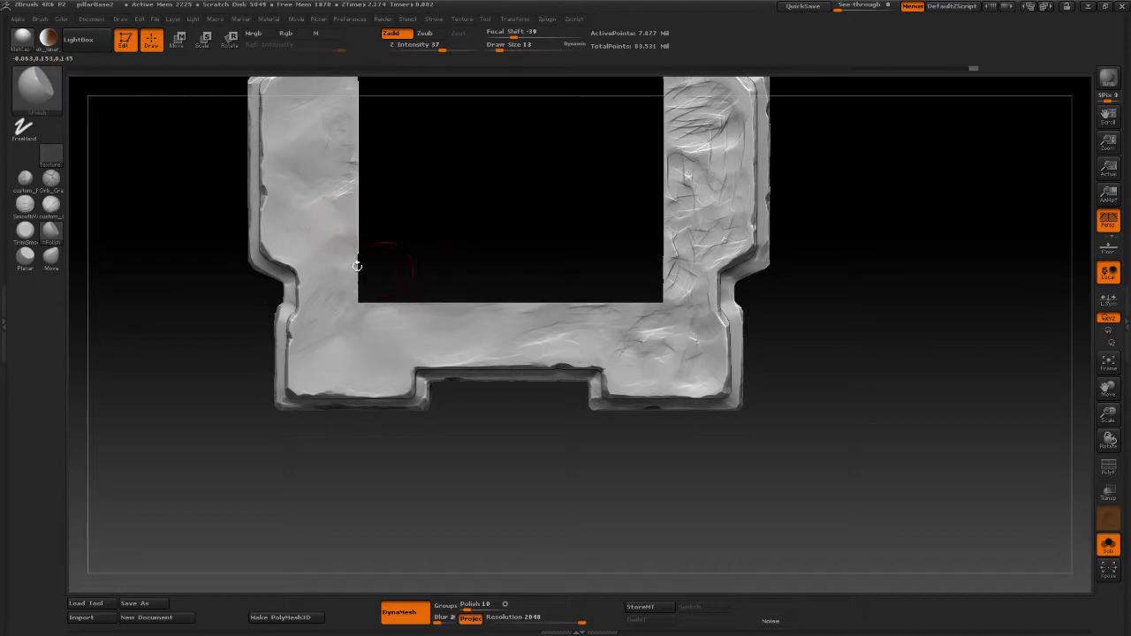
mouse_move(648, 342)
mouse_down()
mouse_move(631, 345)
mouse_move(689, 341)
mouse_move(689, 330)
mouse_move(594, 303)
mouse_up()
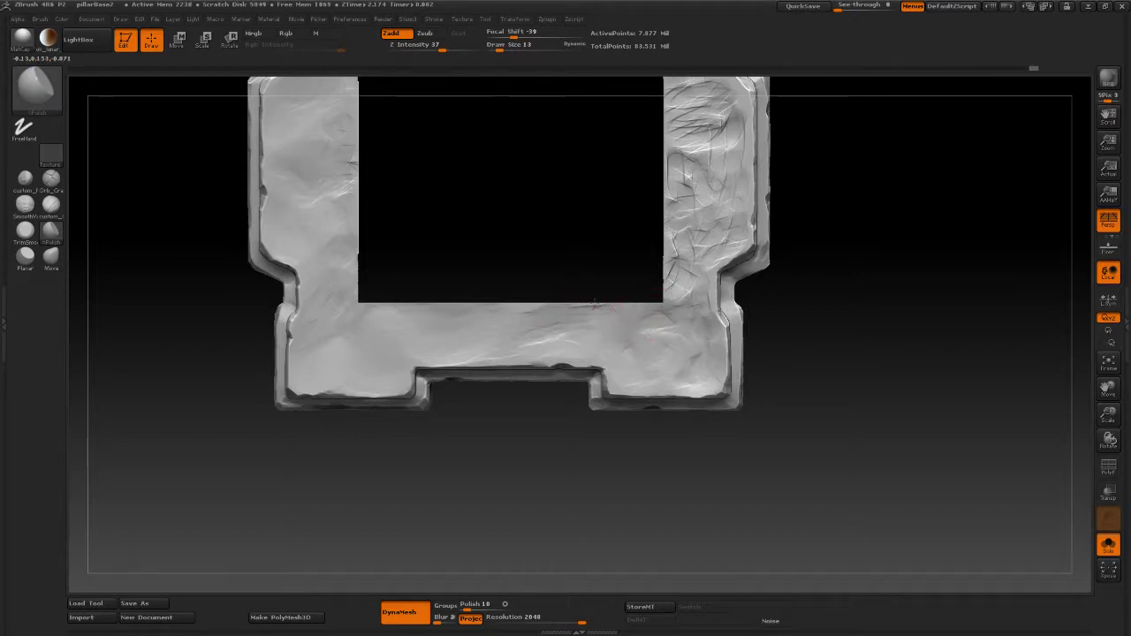
mouse_move(539, 332)
mouse_down()
mouse_move(541, 345)
mouse_move(516, 332)
mouse_move(532, 351)
mouse_move(548, 349)
mouse_up()
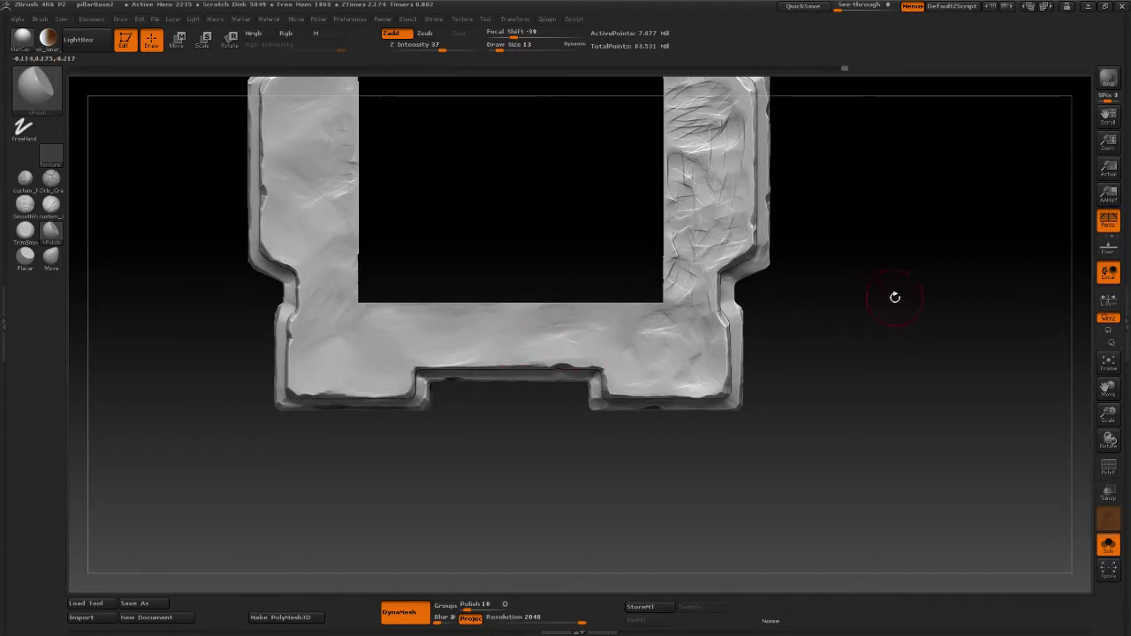
Step: Polish the lower half of the top face's right side and finish smoothing the lower-right corner
alt+drag(938, 291, 850, 374)
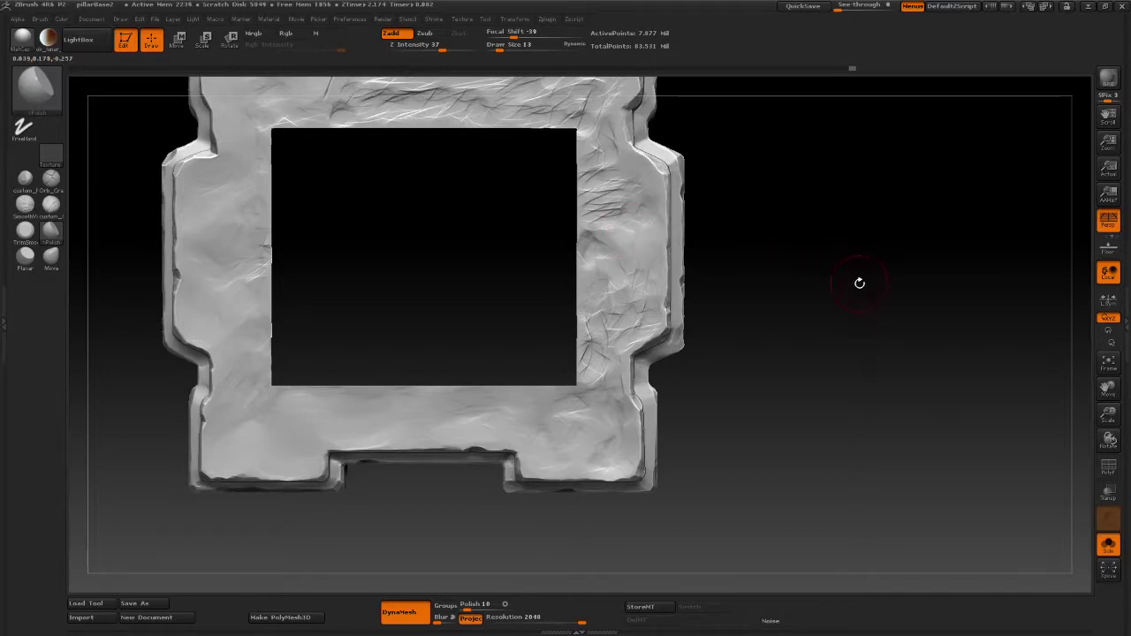
drag(861, 283, 635, 274)
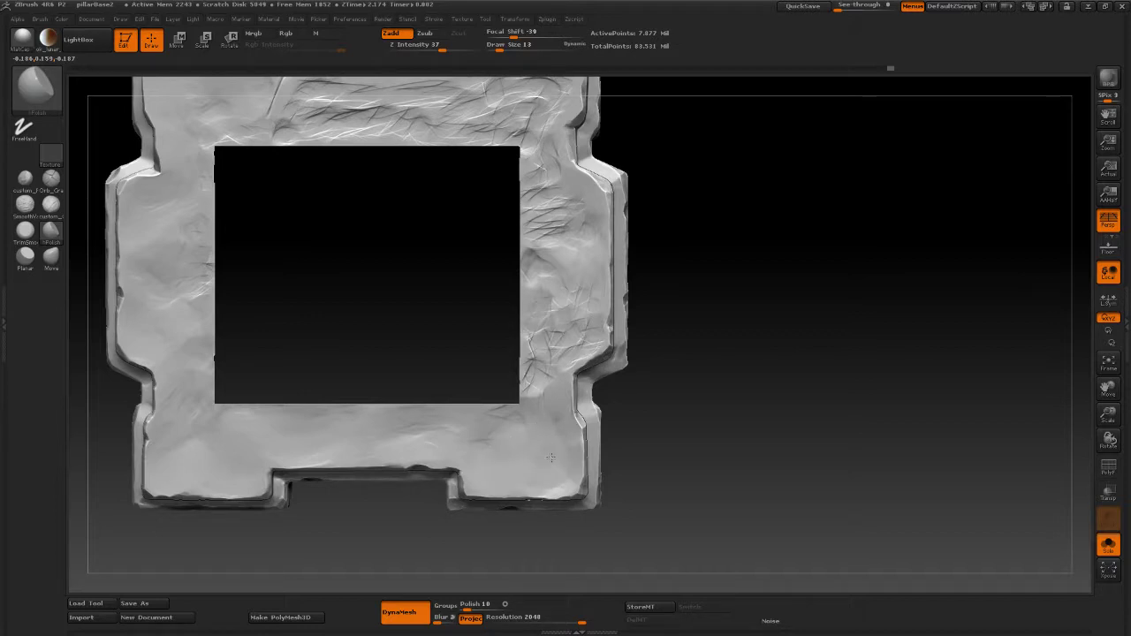
alt+drag(674, 389, 648, 435)
alt+drag(704, 380, 684, 412)
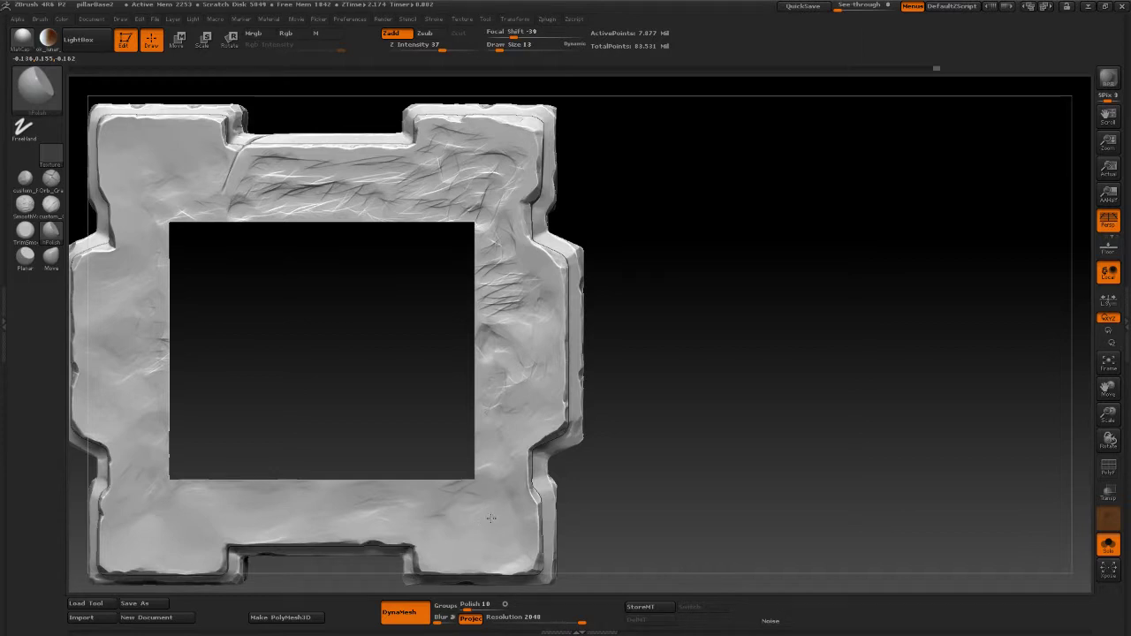
drag(491, 473, 484, 466)
Step: Flatten the carved marks on the middle and upper part of the right side, undoing one polish stroke along the way
alt+drag(611, 310, 597, 381)
mouse_move(490, 333)
mouse_down()
mouse_move(488, 381)
mouse_move(514, 343)
mouse_up()
drag(515, 342, 530, 394)
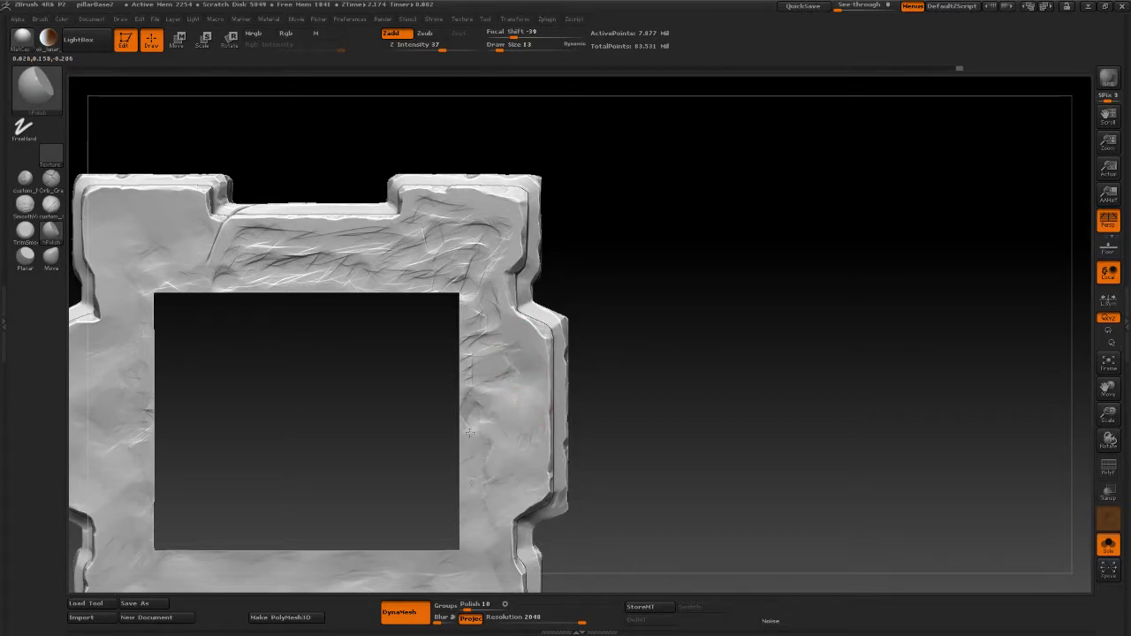
mouse_move(469, 433)
mouse_down()
mouse_move(475, 401)
mouse_move(483, 408)
mouse_up()
mouse_move(486, 410)
mouse_down()
mouse_move(485, 422)
mouse_move(478, 403)
mouse_move(484, 437)
mouse_up()
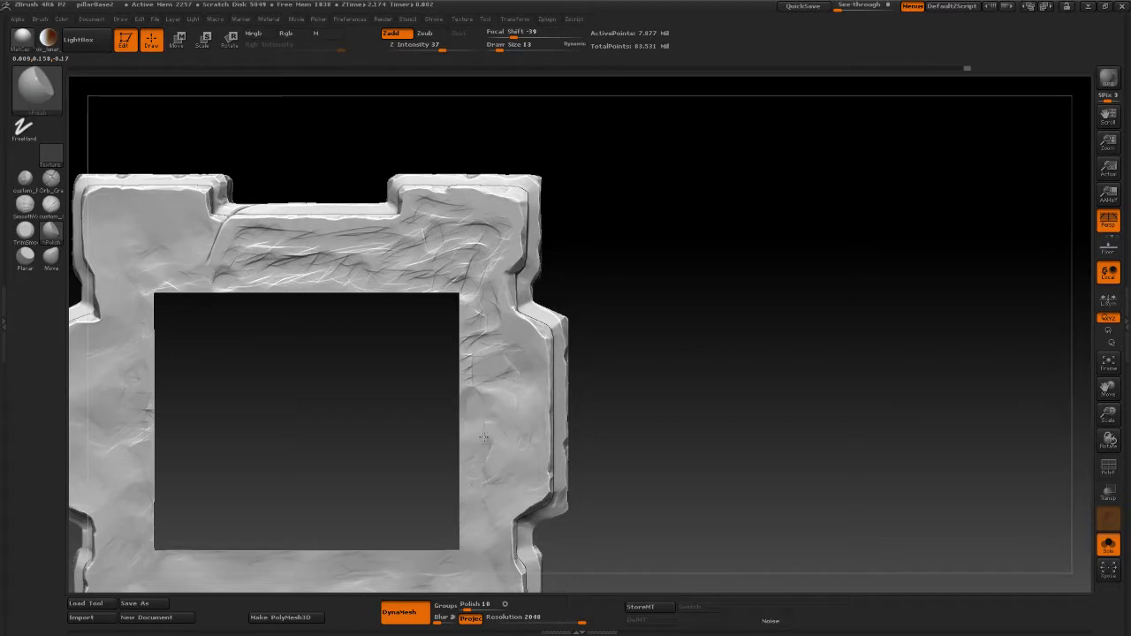
mouse_move(478, 488)
mouse_down()
mouse_move(467, 523)
mouse_move(491, 481)
mouse_up()
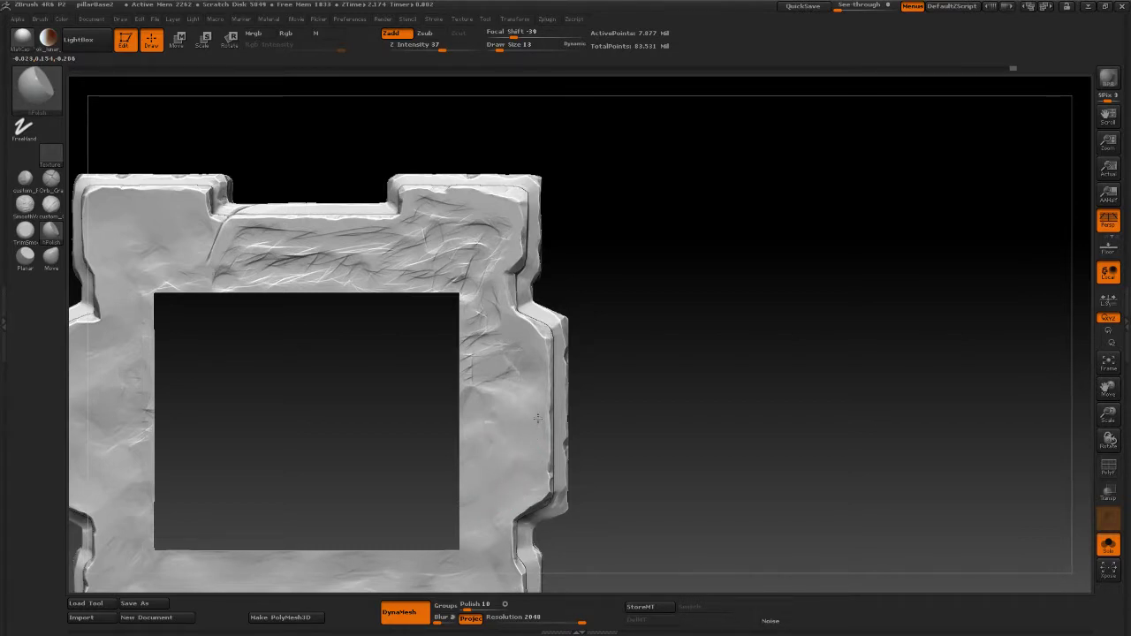
key(ctrl+z)
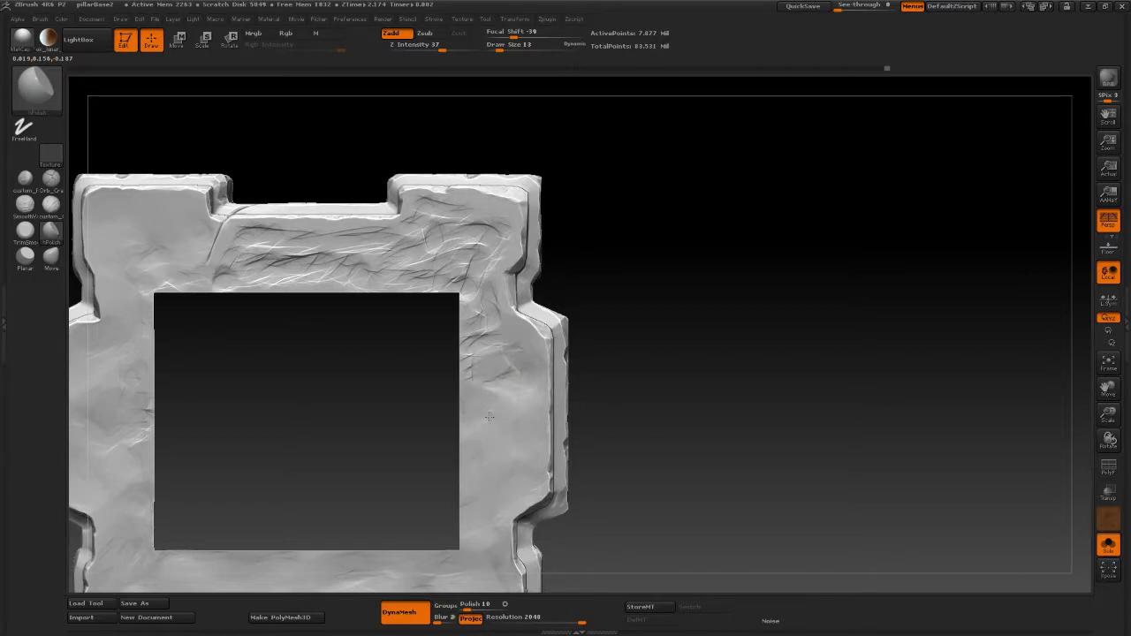
alt+drag(631, 315, 578, 351)
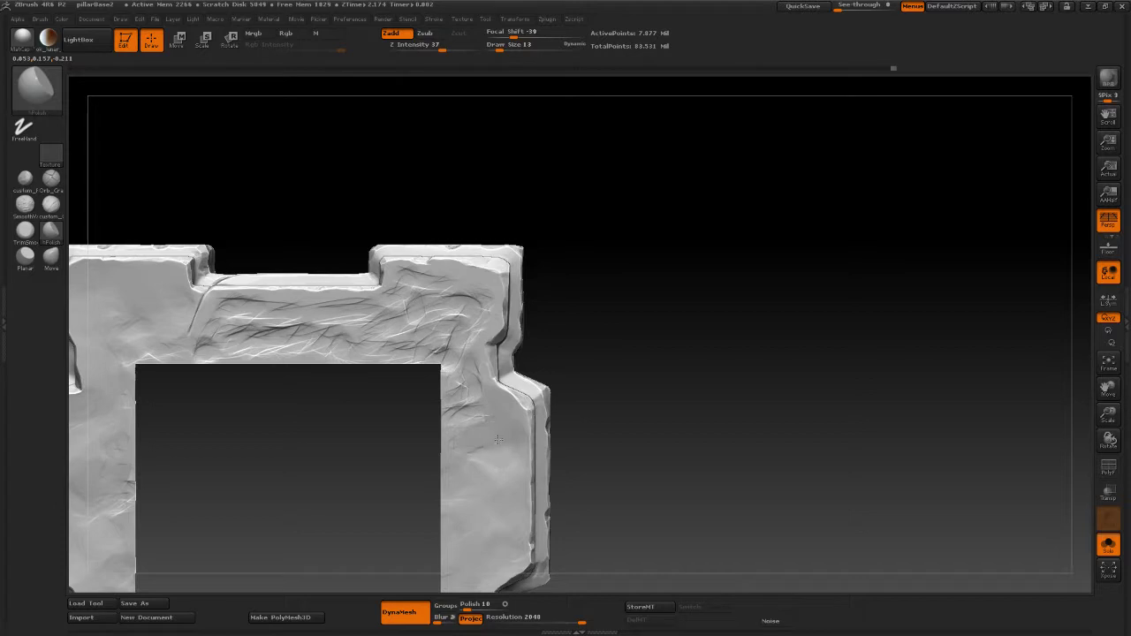
Step: Polish out the last carved marks on the upper stretch of the right side, beside the opening
mouse_move(510, 456)
mouse_down()
mouse_move(494, 434)
mouse_move(486, 459)
mouse_move(514, 435)
mouse_move(505, 404)
mouse_move(467, 434)
mouse_move(450, 434)
mouse_move(444, 415)
mouse_up()
mouse_move(475, 367)
mouse_down()
mouse_move(480, 376)
mouse_move(474, 341)
mouse_move(485, 404)
mouse_up()
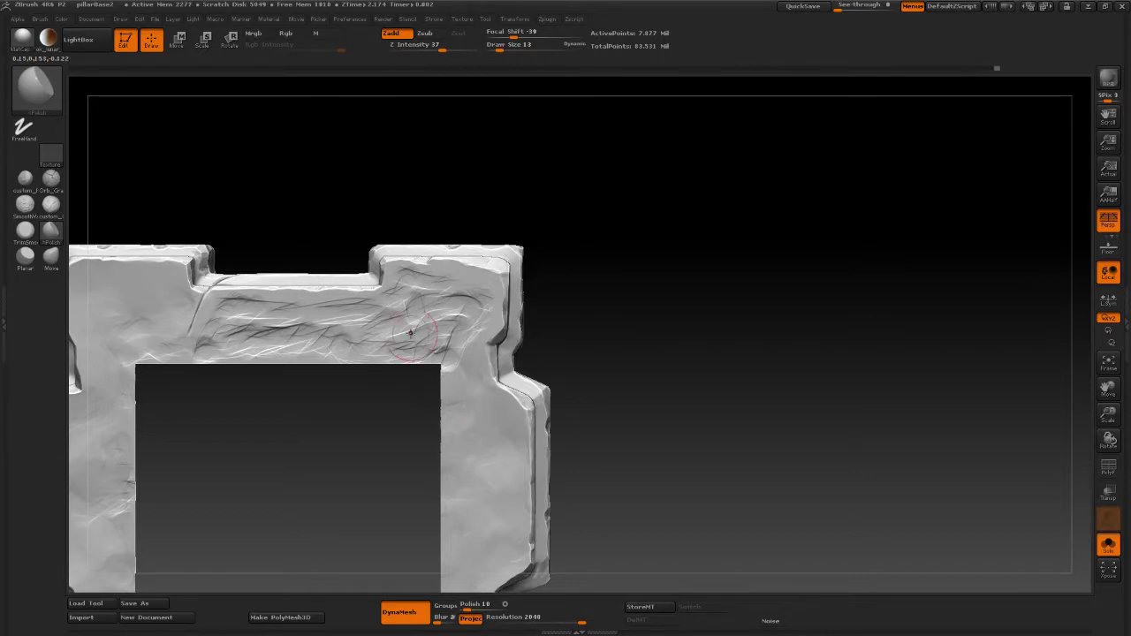
drag(450, 395, 462, 448)
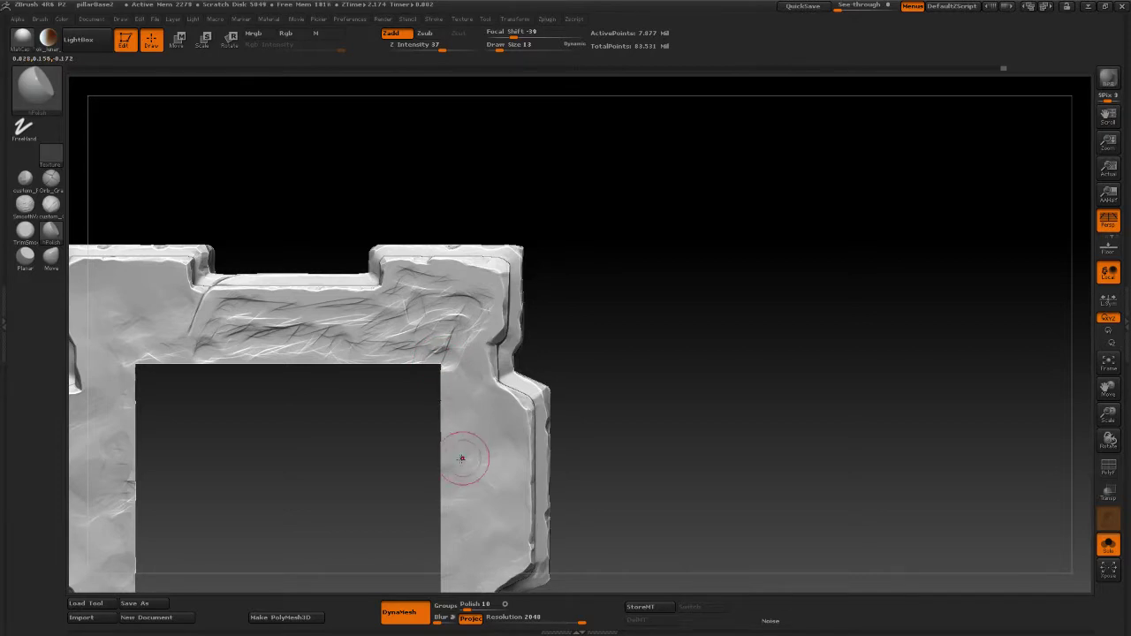
Step: Flatten the carved grooves across the top face's upper-right corner down to the inner corner of the opening
mouse_move(427, 274)
mouse_down()
mouse_move(447, 290)
mouse_move(399, 276)
mouse_up()
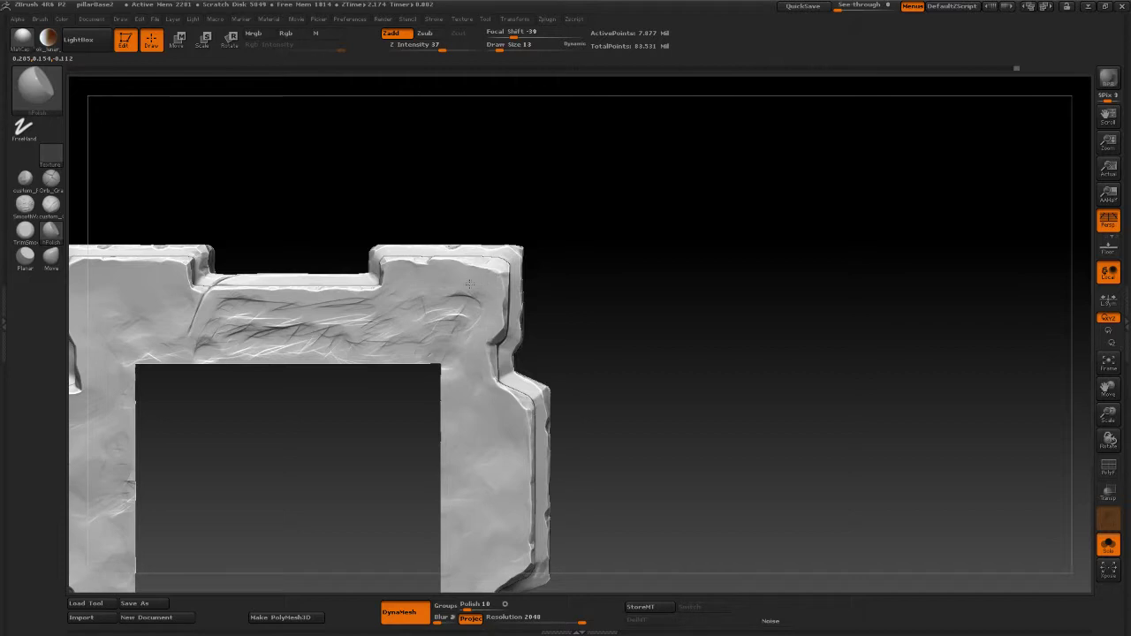
mouse_move(470, 284)
mouse_down()
mouse_move(461, 320)
mouse_move(476, 319)
mouse_move(445, 320)
mouse_move(432, 333)
mouse_move(444, 318)
mouse_up()
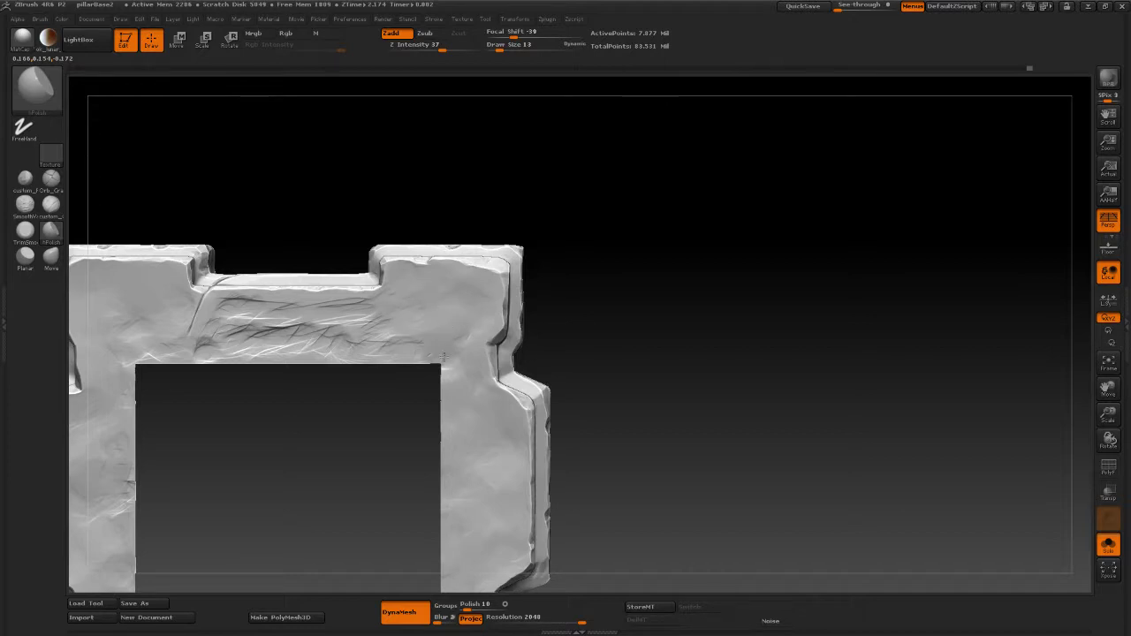
drag(445, 357, 455, 350)
mouse_move(460, 346)
mouse_down()
mouse_move(473, 358)
mouse_move(475, 344)
mouse_move(450, 365)
mouse_move(448, 333)
mouse_up()
drag(492, 294, 466, 355)
Step: Polish away the grooves along the top strip between the curved crack and the upper-right corner
mouse_move(564, 320)
alt+mouse_down()
mouse_move(725, 335)
mouse_move(385, 315)
mouse_move(419, 311)
mouse_move(363, 370)
mouse_move(388, 318)
mouse_move(364, 352)
alt+mouse_up()
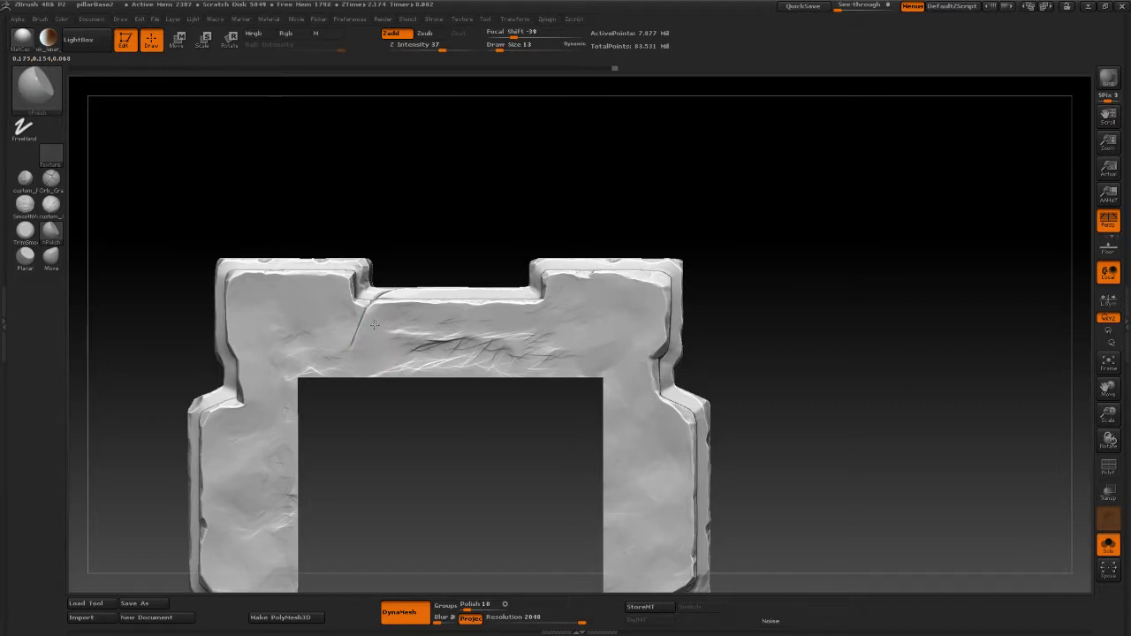
mouse_move(376, 313)
mouse_down()
mouse_move(368, 329)
mouse_move(529, 345)
mouse_move(562, 334)
mouse_move(589, 306)
mouse_move(574, 316)
mouse_up()
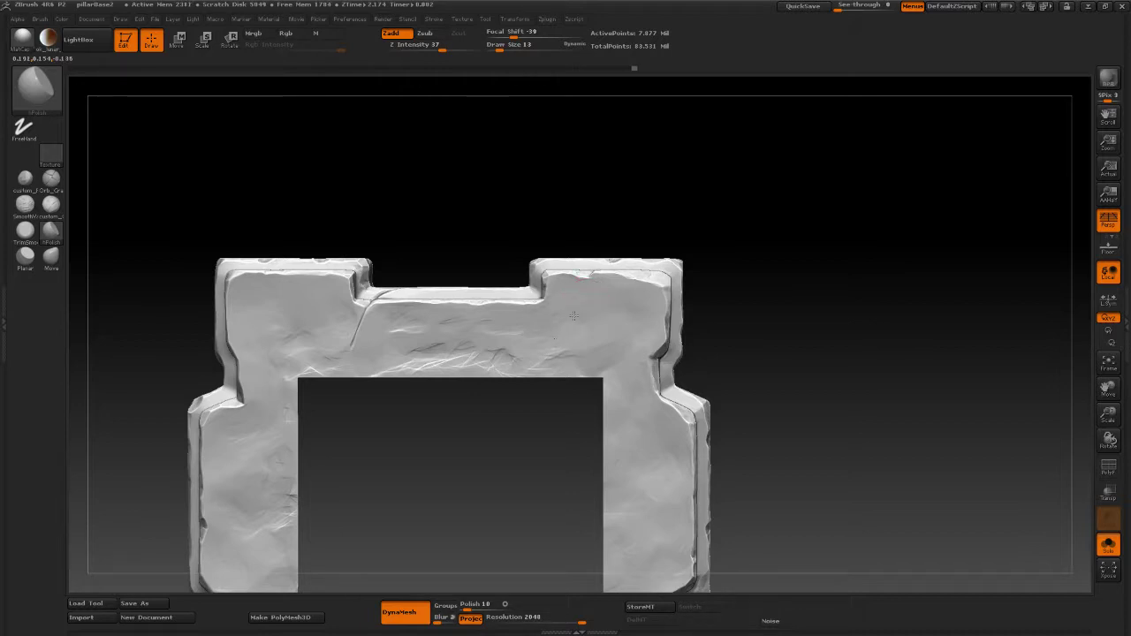
mouse_move(575, 360)
mouse_down()
mouse_move(428, 353)
mouse_move(405, 366)
mouse_move(399, 342)
mouse_move(430, 327)
mouse_move(412, 313)
mouse_up()
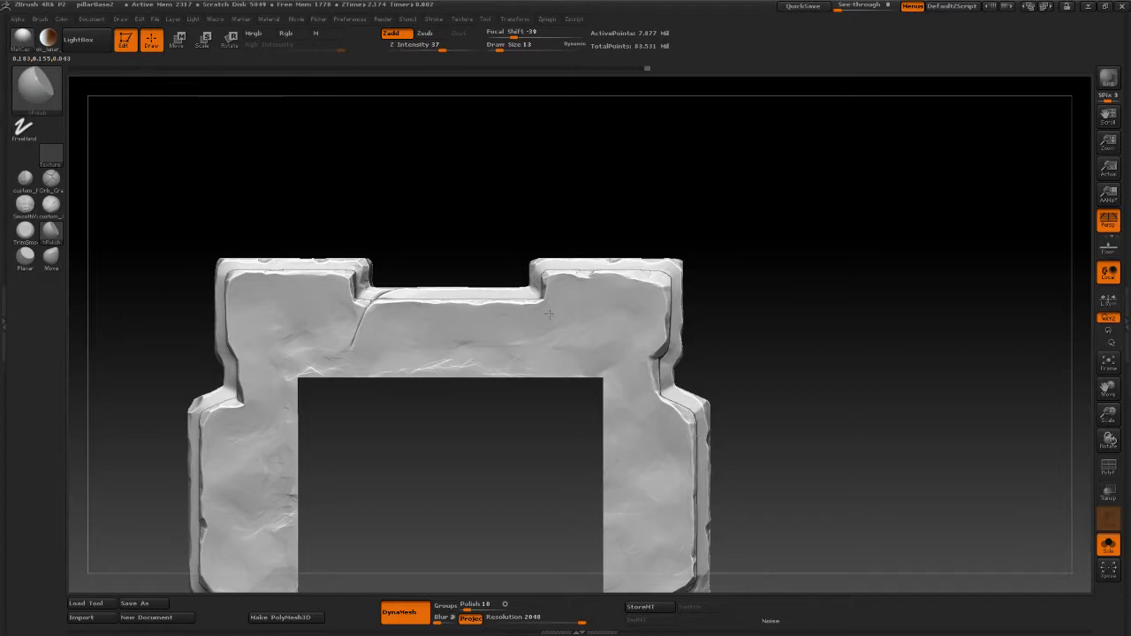
mouse_move(453, 344)
mouse_down()
mouse_move(468, 344)
mouse_move(402, 371)
mouse_up()
drag(480, 341, 369, 351)
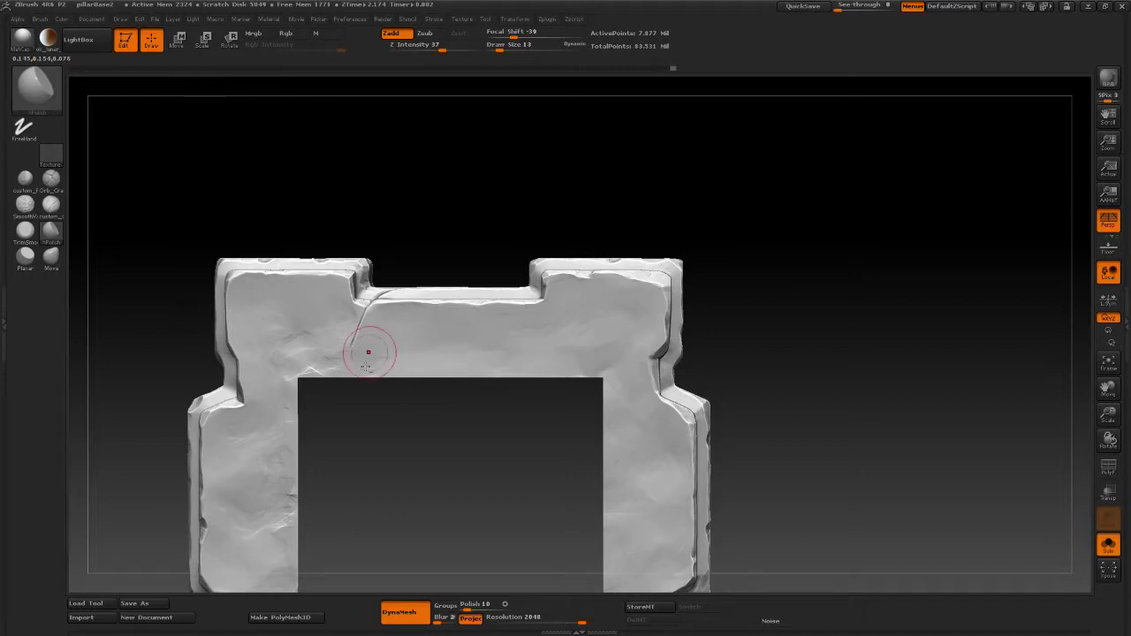
Step: Smooth the remaining marks on the upper-left corner and down the left side, and check the whole top face
alt+right_drag(366, 355, 536, 357)
mouse_move(439, 329)
mouse_down()
mouse_move(462, 345)
mouse_move(451, 383)
mouse_up()
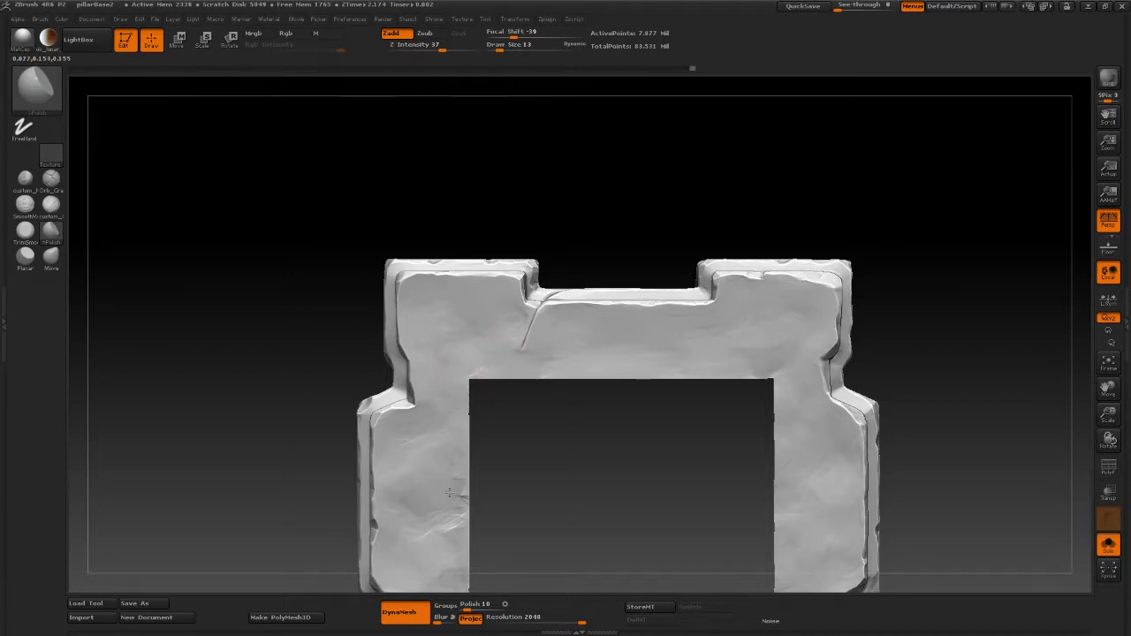
shift+drag(535, 490, 449, 283)
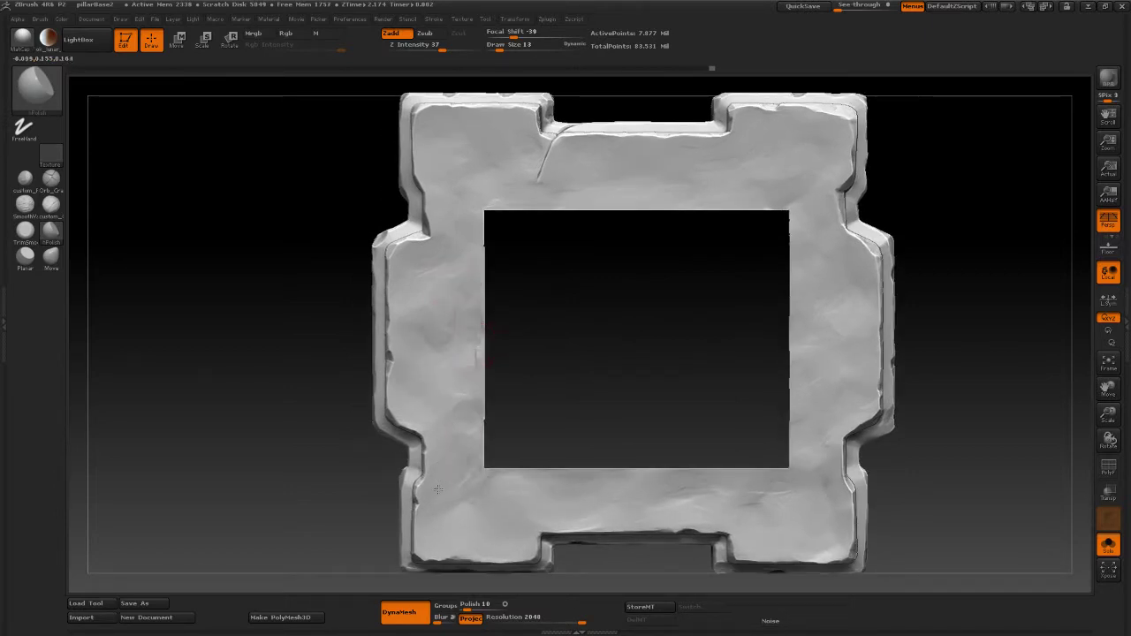
alt+drag(629, 345, 410, 305)
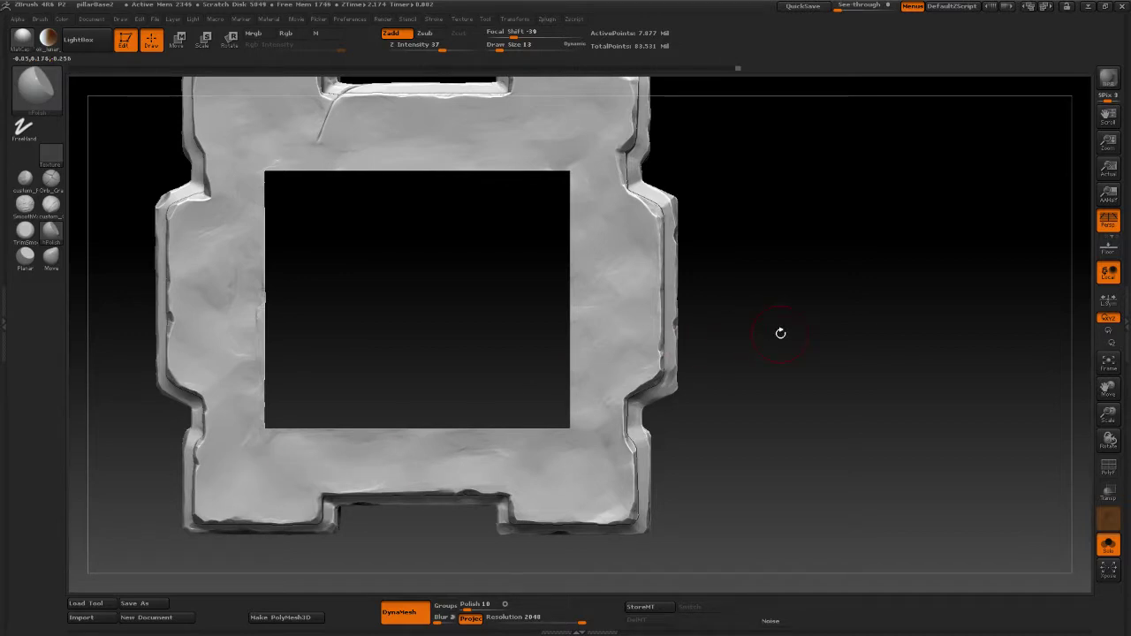
alt+drag(780, 333, 717, 376)
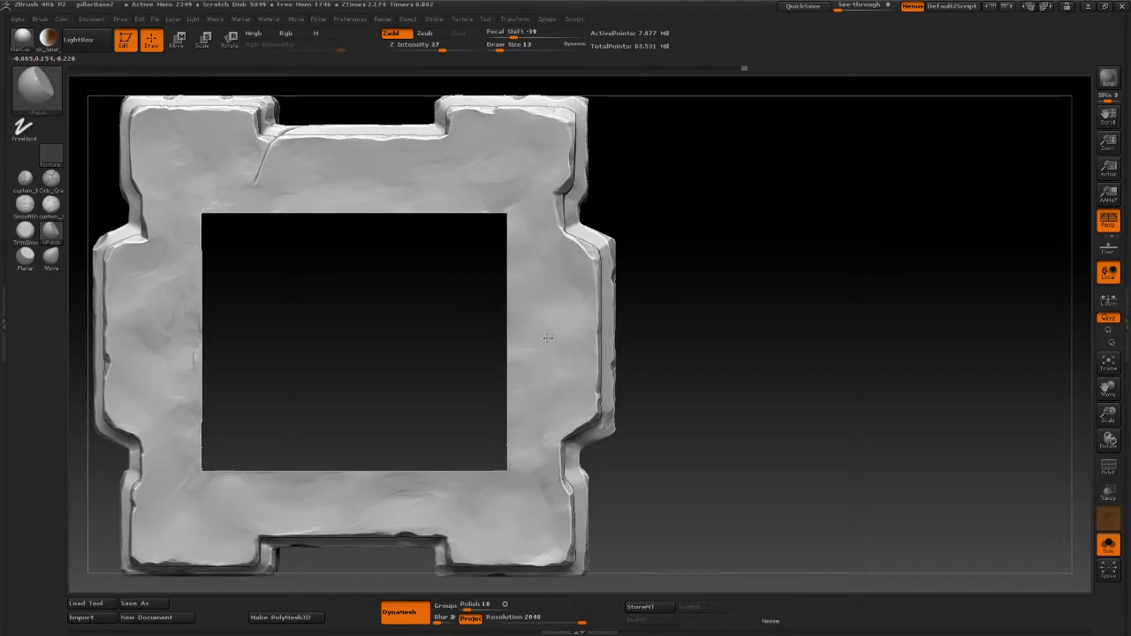
Step: Switch the pillar base from the grey ok_lunar_eclipse material to the brown-and-white shaded material
alt+drag(733, 257, 801, 413)
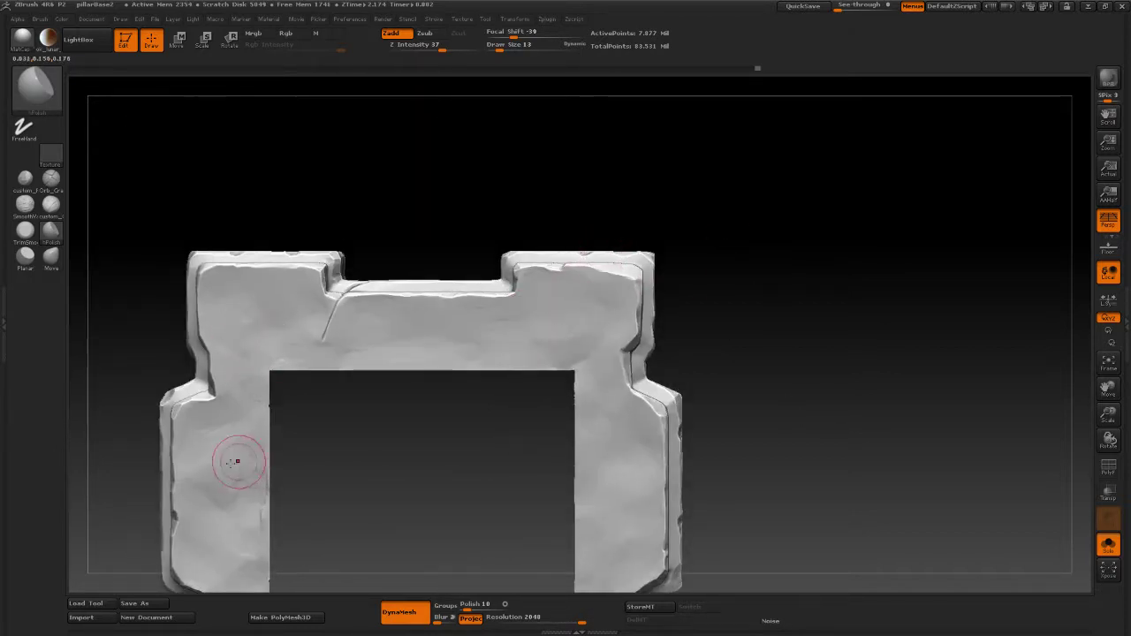
drag(780, 421, 262, 130)
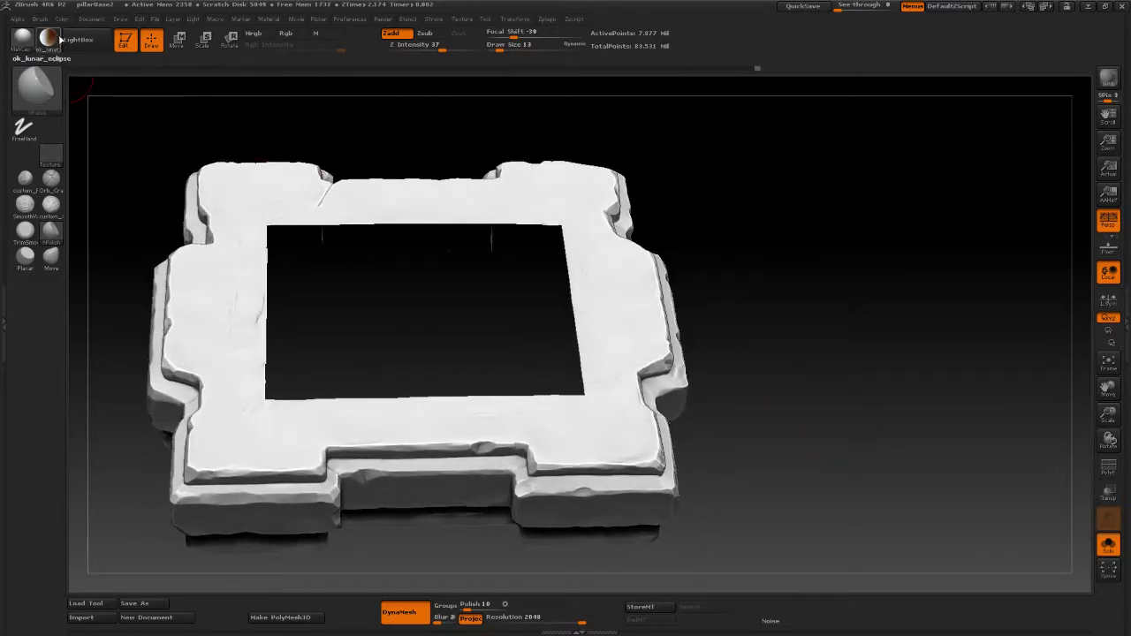
click(55, 39)
drag(878, 433, 782, 410)
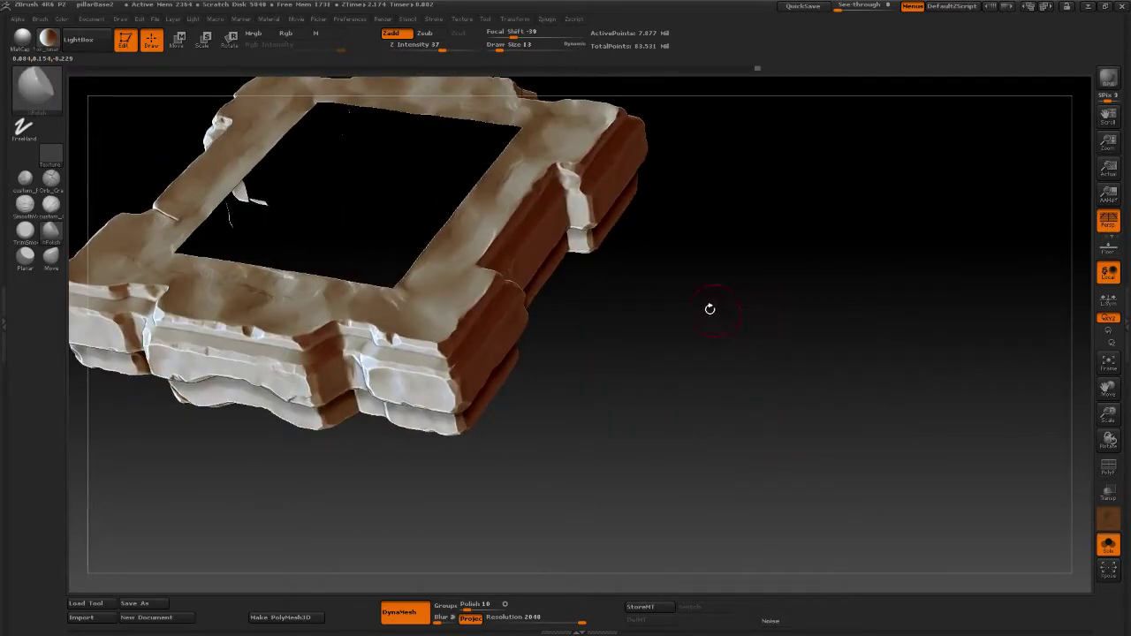
Step: Smooth the uneven patches on the frame-shaped top face of the pillar base with the hPolish brush
drag(720, 438, 713, 458)
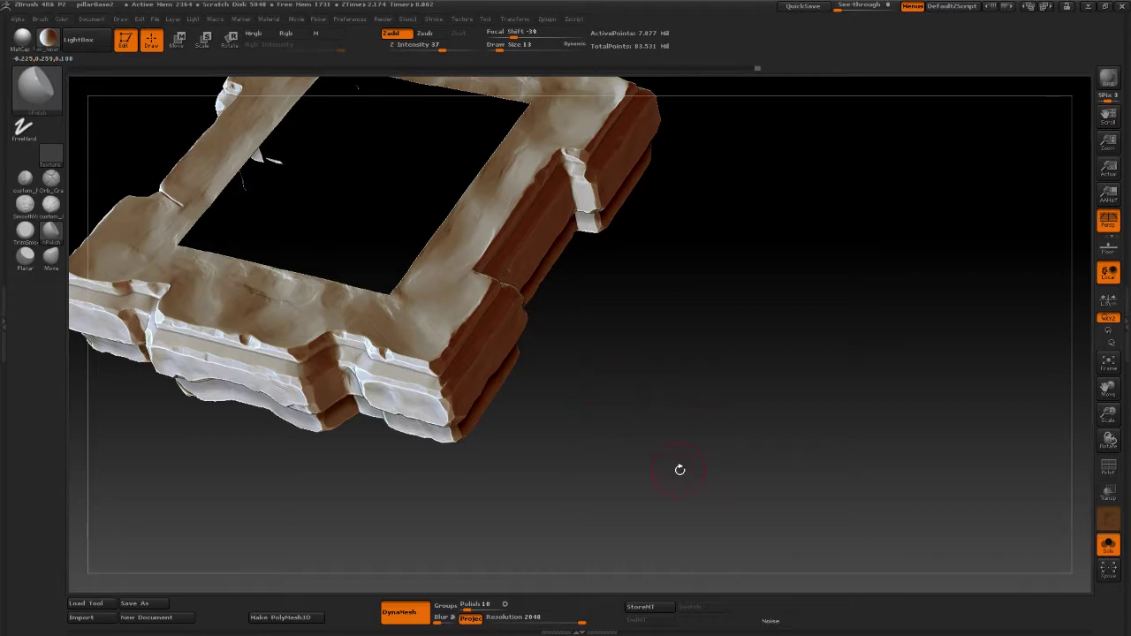
drag(709, 499, 575, 469)
drag(483, 495, 336, 324)
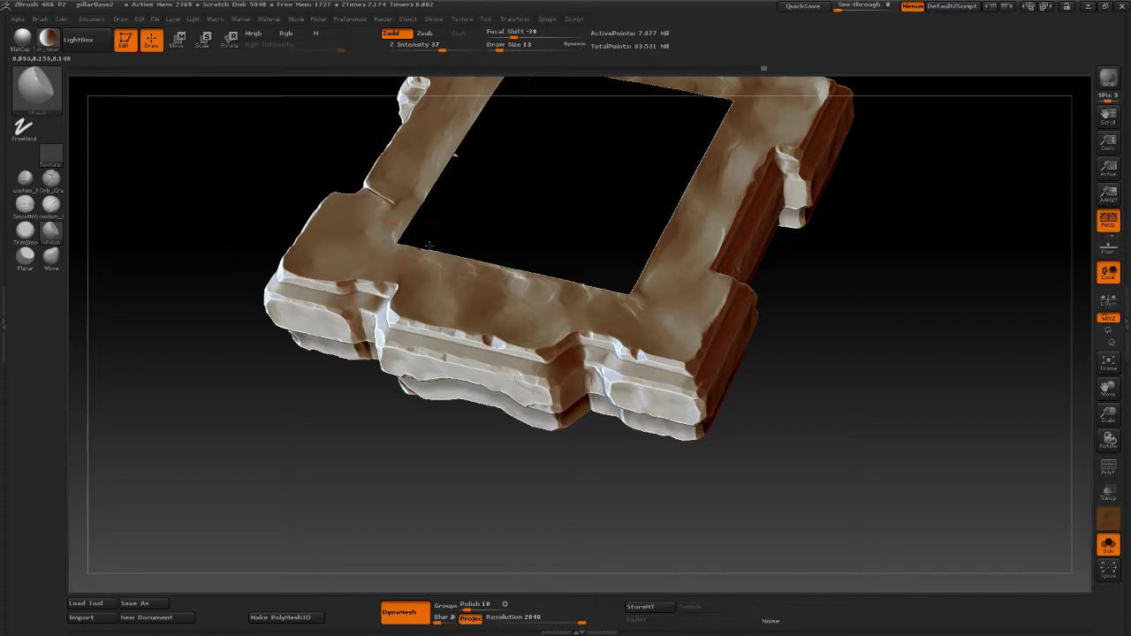
drag(455, 154, 431, 176)
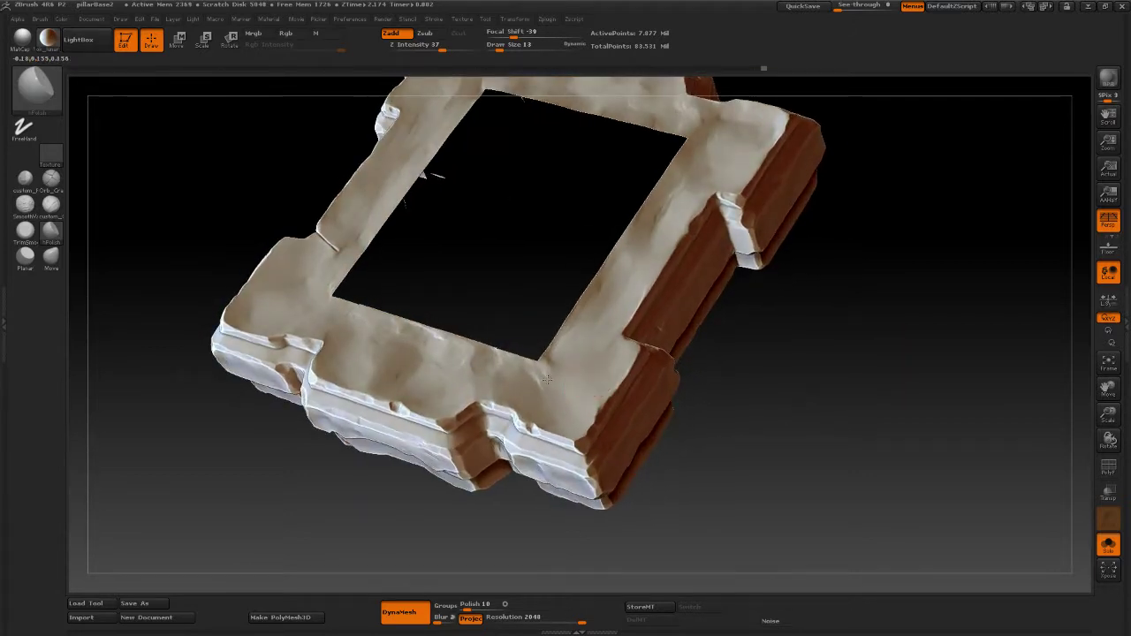
drag(831, 400, 412, 416)
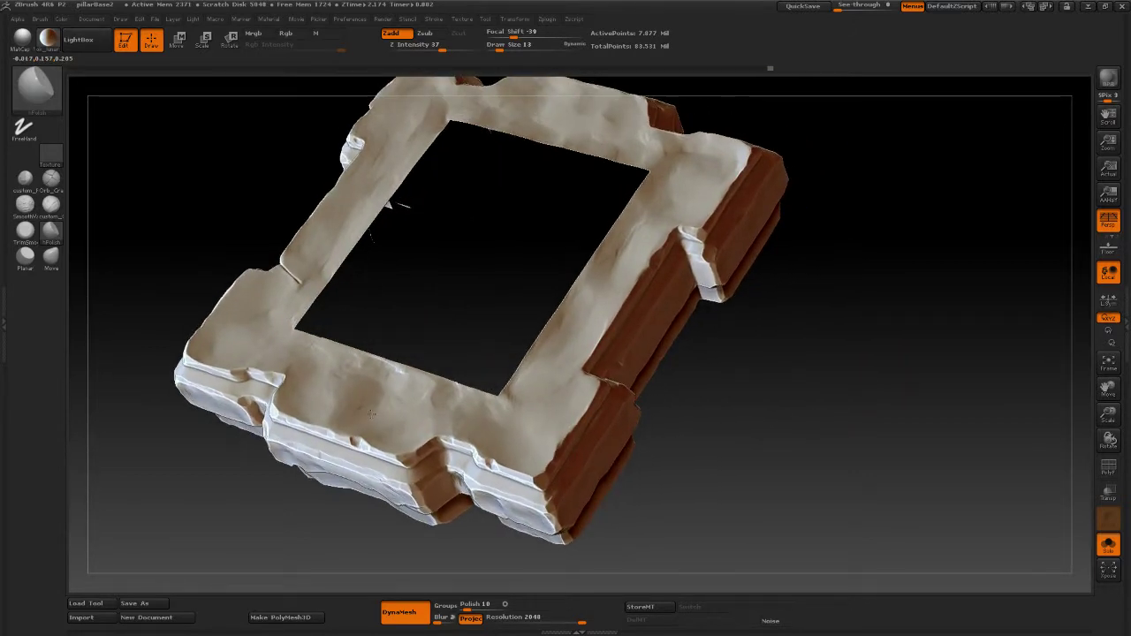
drag(962, 379, 555, 348)
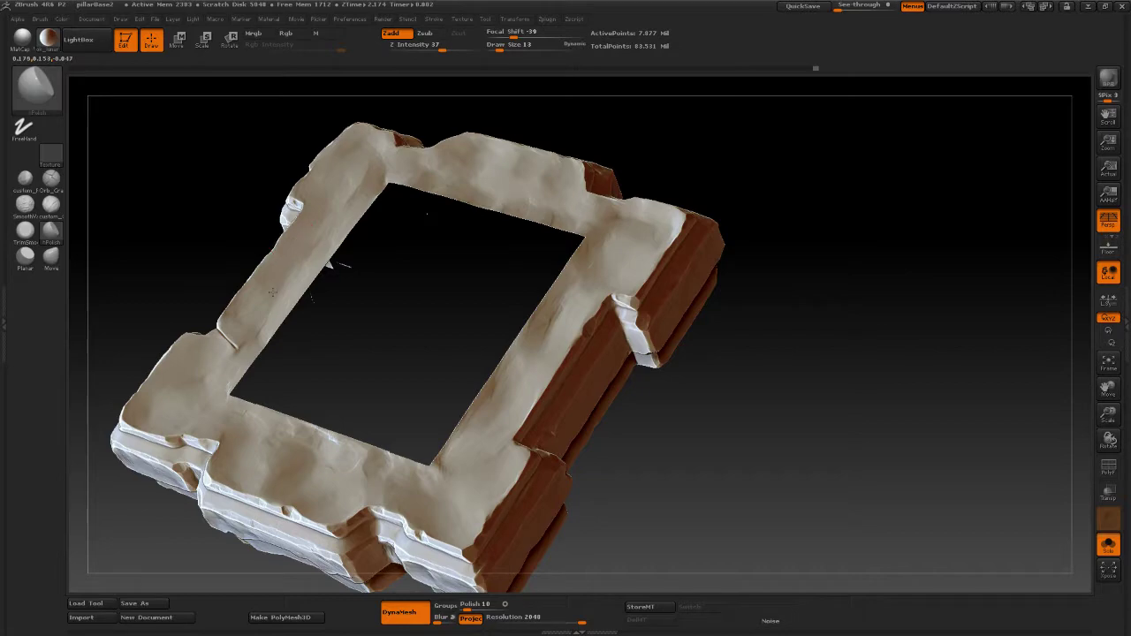
drag(739, 392, 784, 301)
alt+drag(696, 469, 809, 469)
mouse_move(636, 452)
mouse_down()
mouse_move(746, 481)
mouse_move(709, 490)
mouse_move(706, 463)
mouse_move(636, 456)
mouse_up()
alt+drag(394, 456, 622, 458)
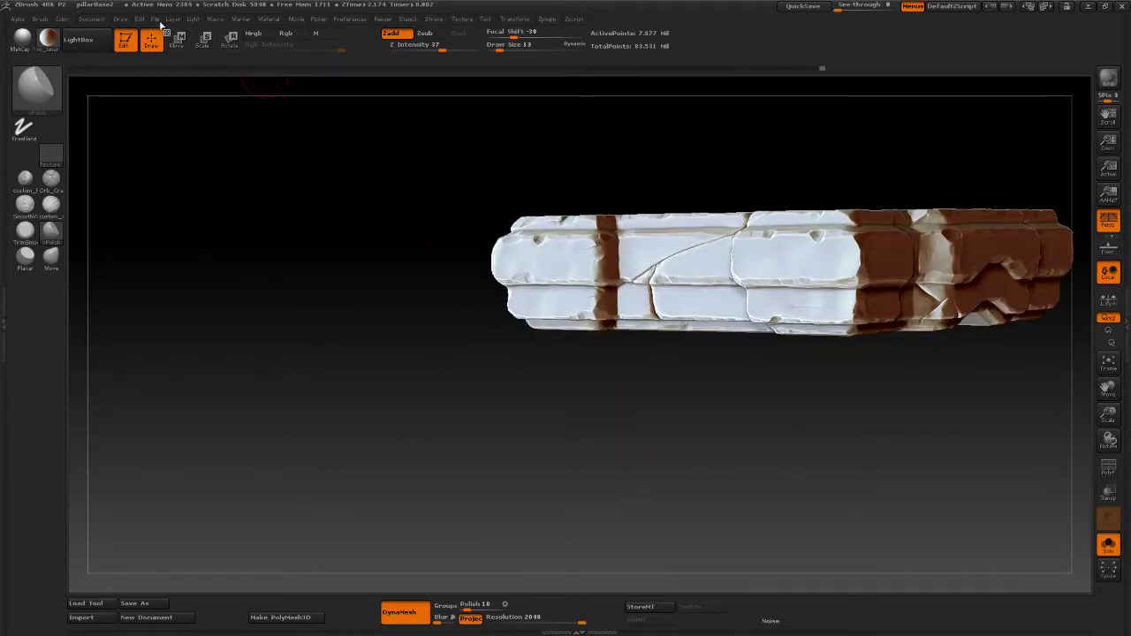
Step: Save the project over the existing pillarBase2.ZPR in the Pillar folder
click(155, 18)
click(239, 47)
click(145, 95)
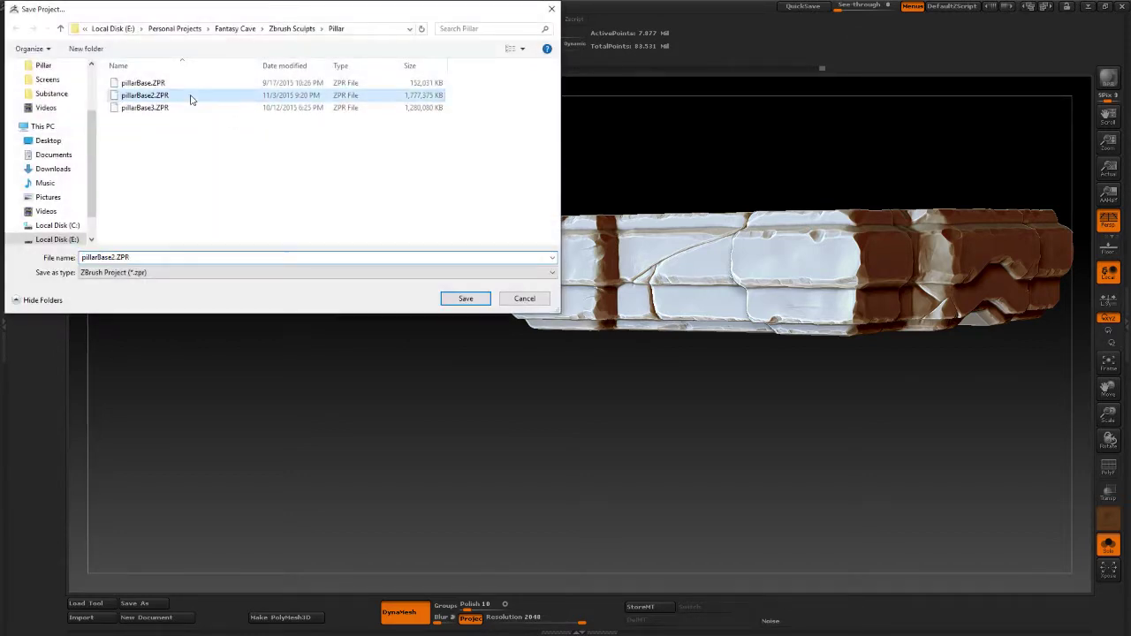
click(467, 299)
click(597, 314)
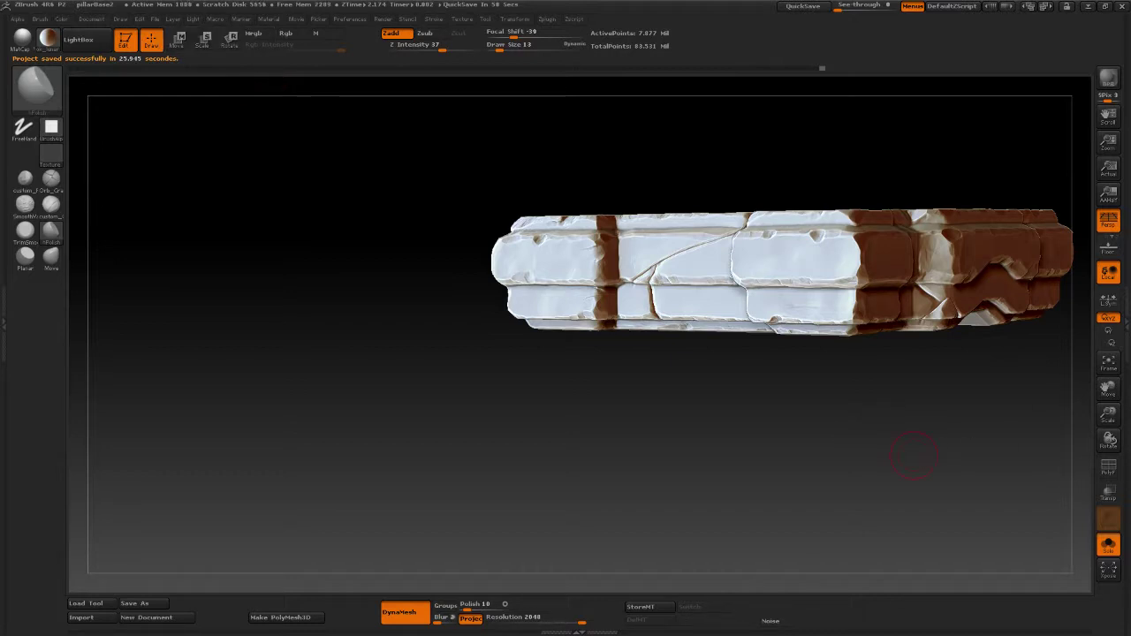
Step: Select the Orb_Cracks brush and open its Tablet Pressure settings
drag(820, 418, 716, 450)
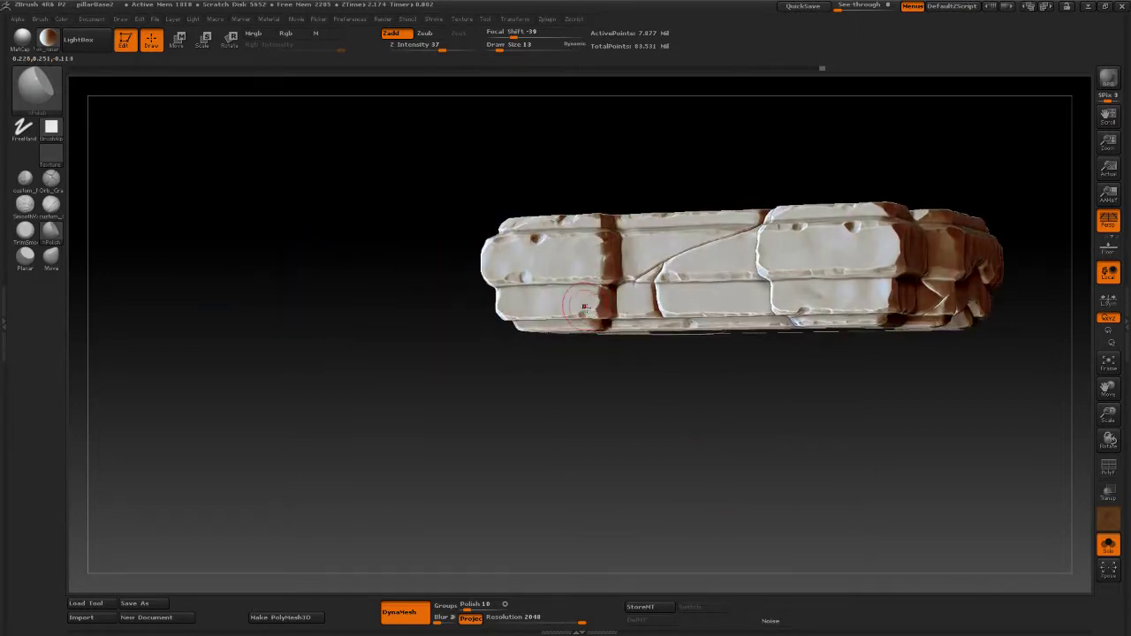
drag(399, 253, 409, 369)
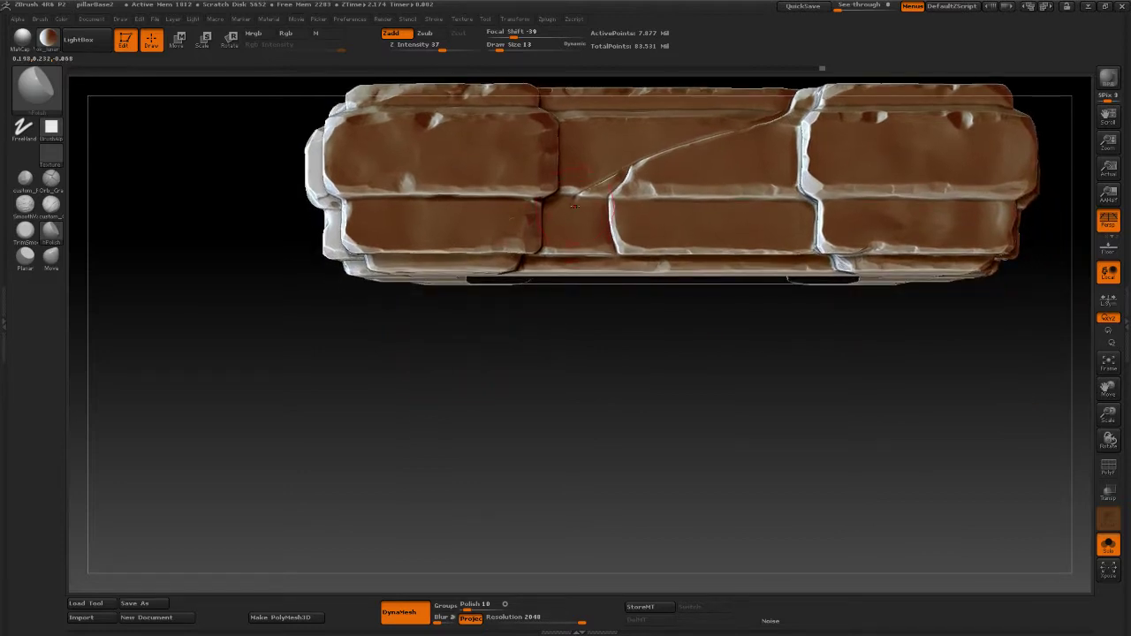
drag(505, 353, 568, 376)
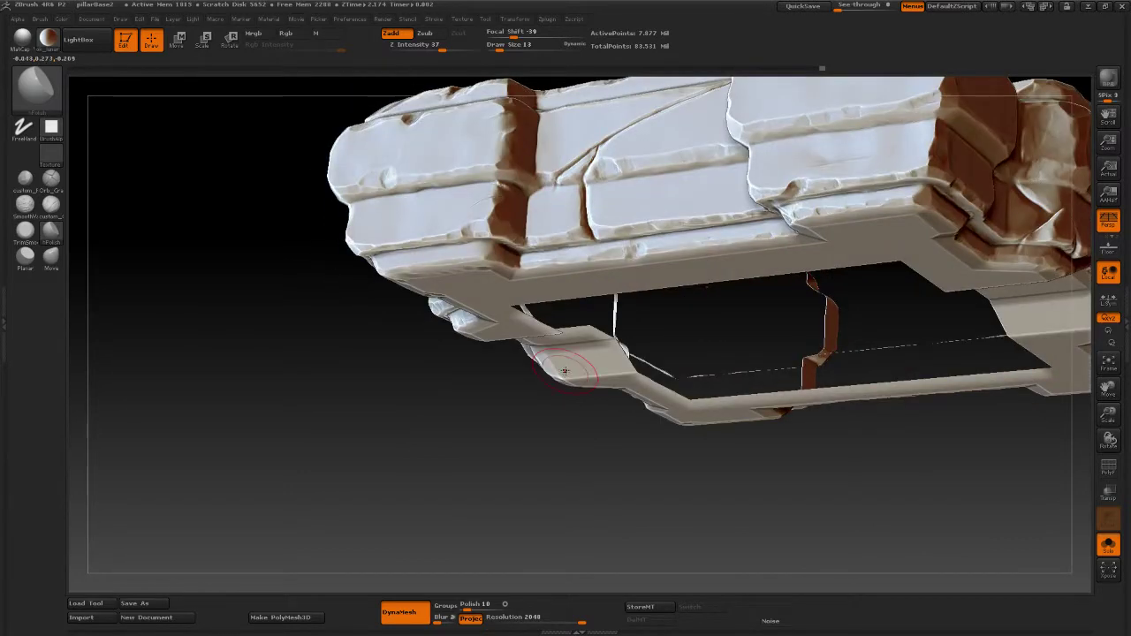
click(52, 185)
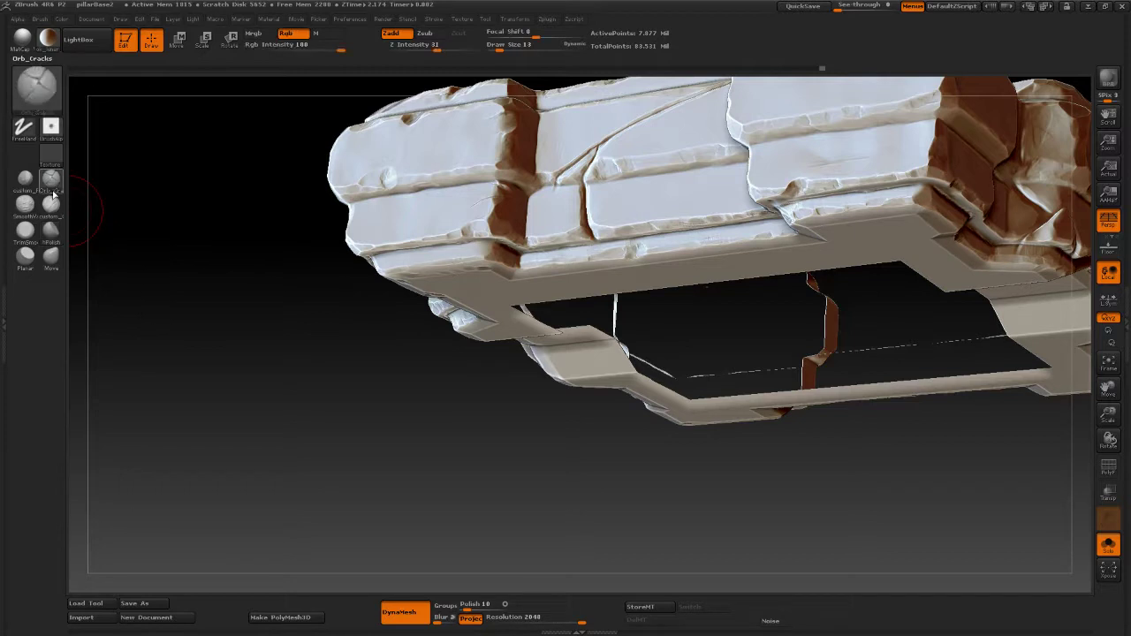
click(40, 18)
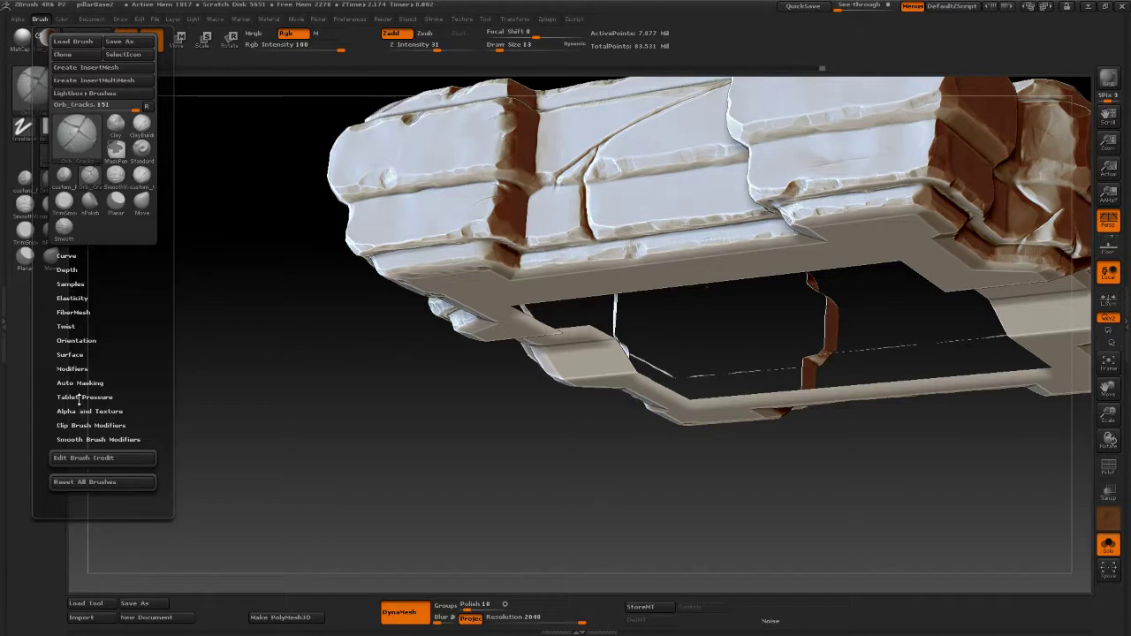
click(81, 397)
click(75, 435)
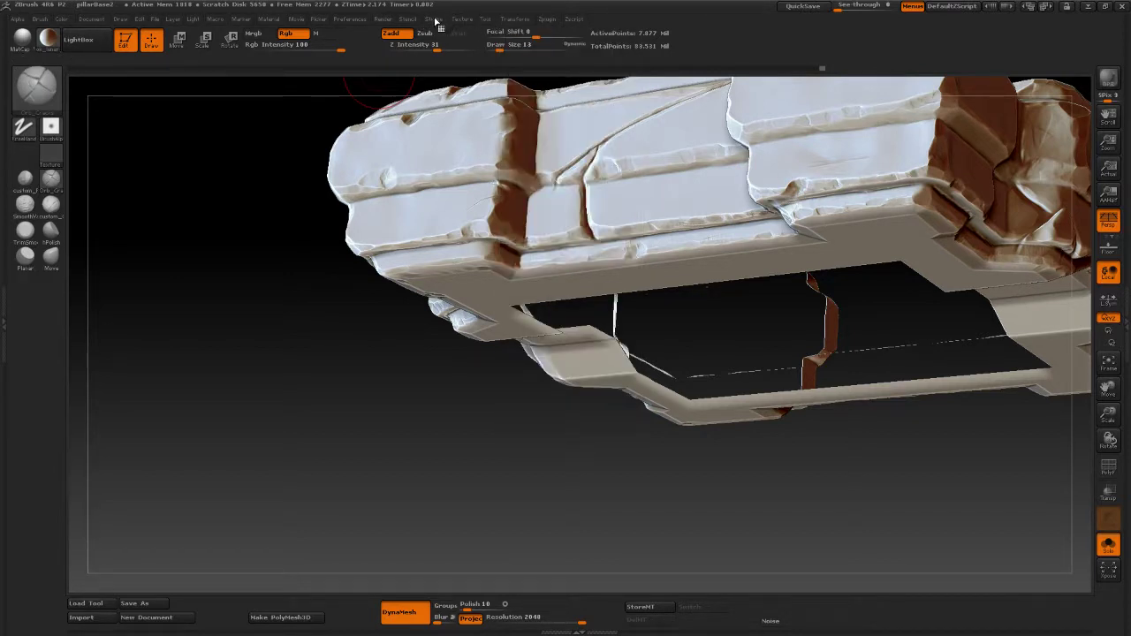
Step: Set the Orb_Cracks brush's LazyRadius to 55 in the Lazy Mouse stroke settings
click(433, 19)
click(464, 158)
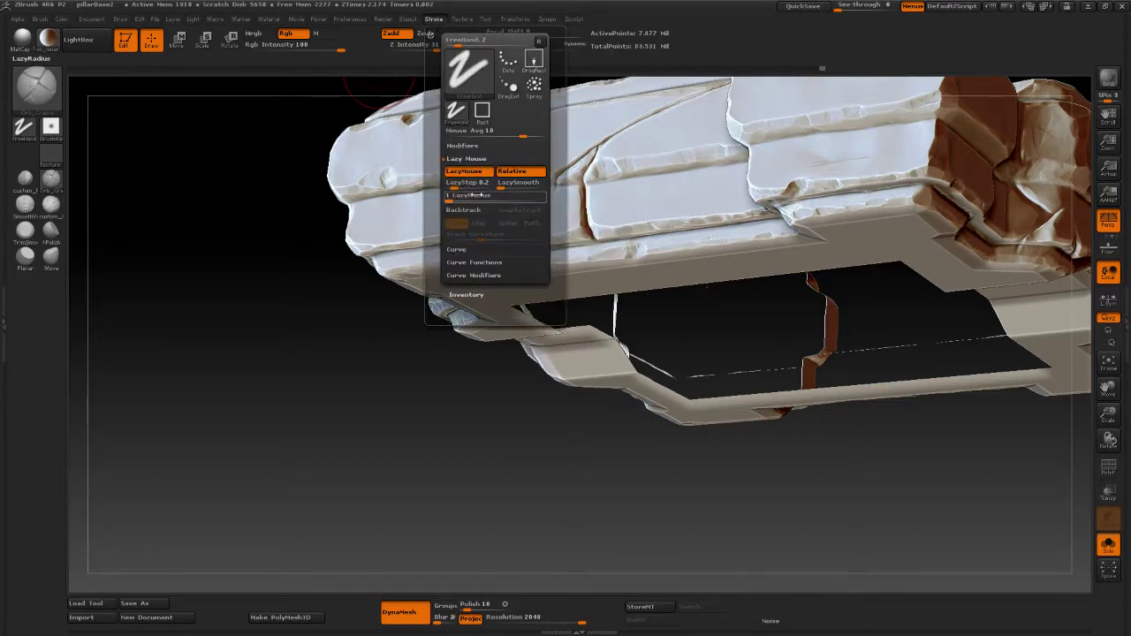
click(451, 196)
text(55)
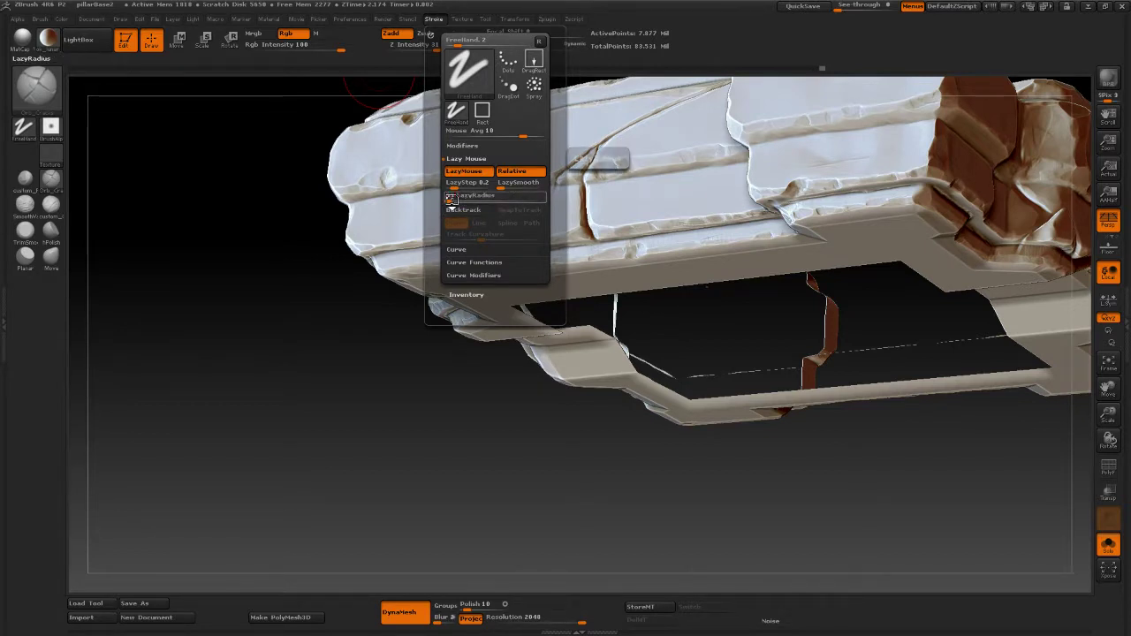
key(Return)
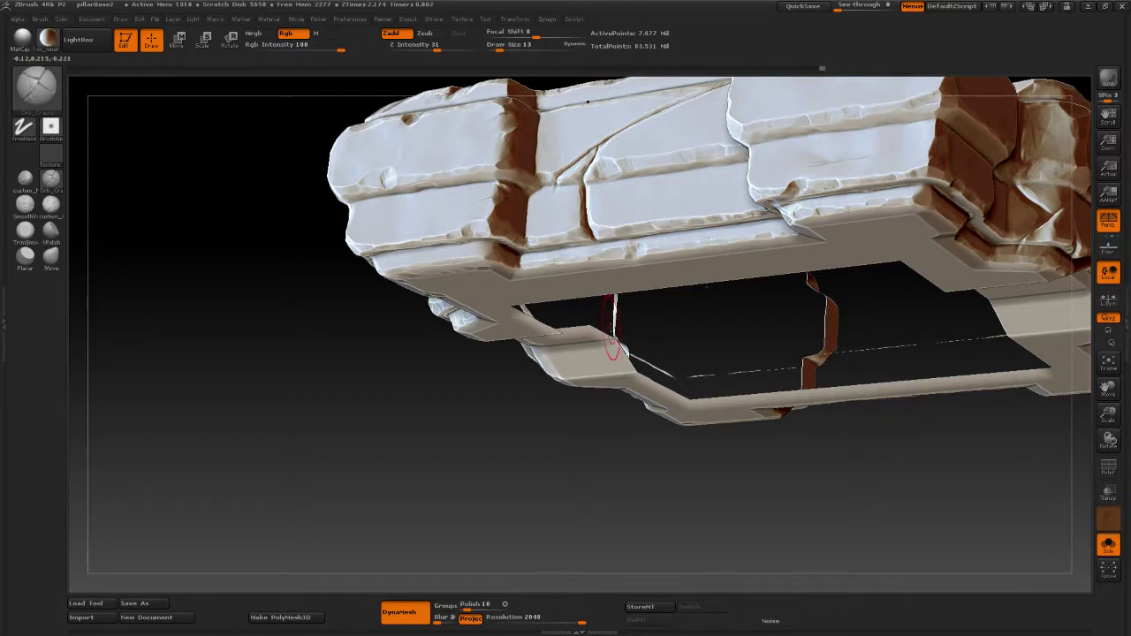
Step: Reduce the brush draw size to 7 and return the pillar base to the grey lunar material
key(space)
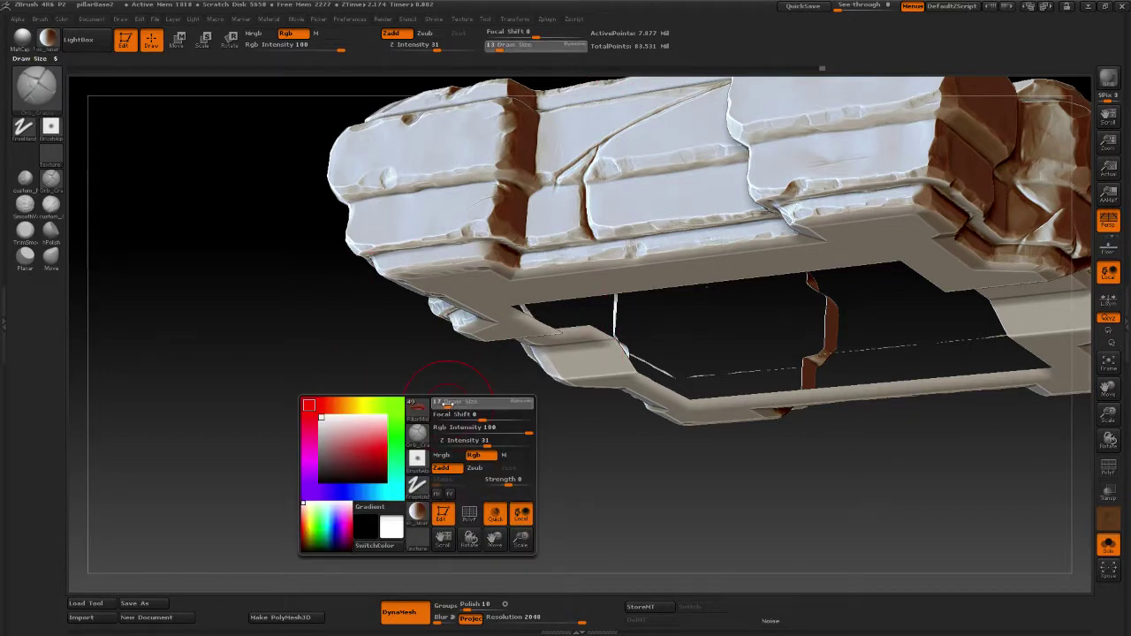
drag(445, 405, 439, 406)
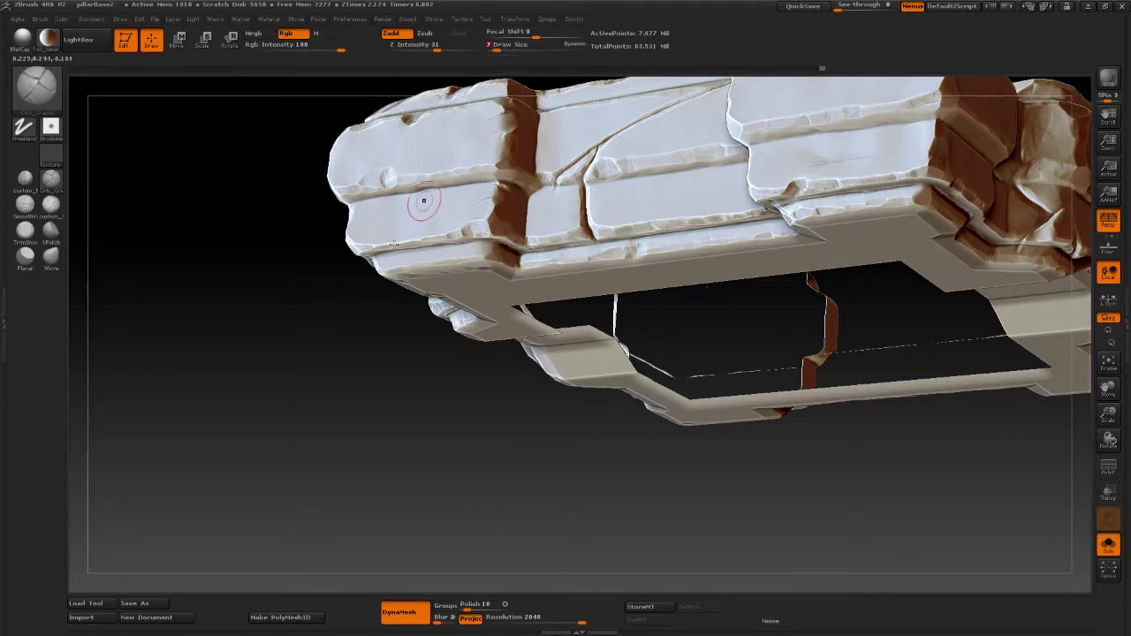
drag(187, 382, 216, 432)
key(1)
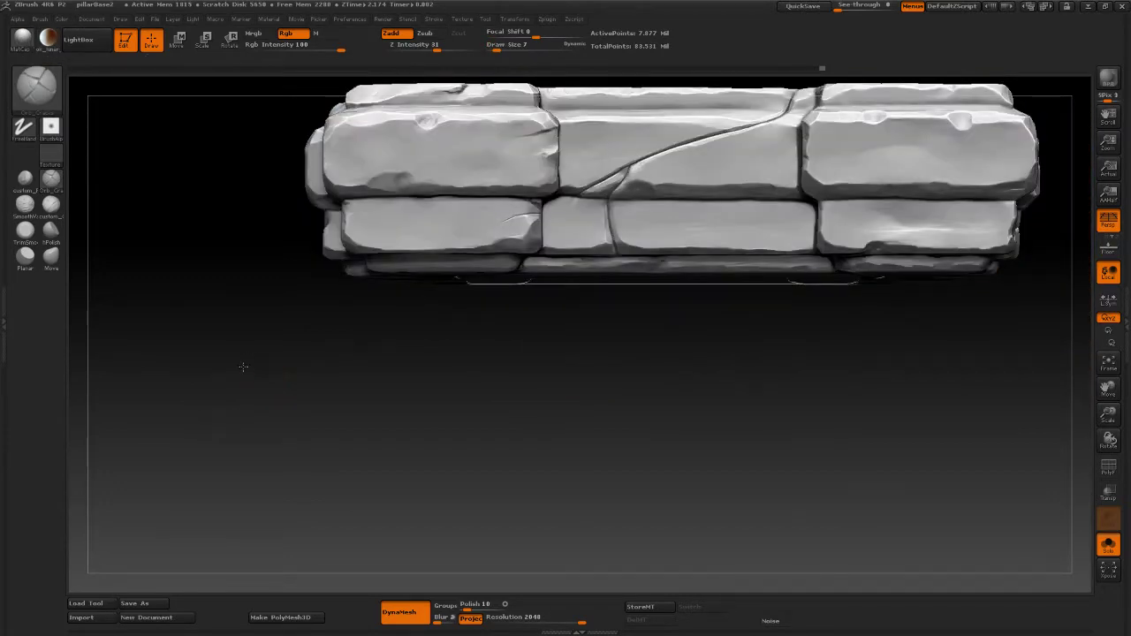
Step: Carve two short converging cracks with Orb_Cracks into the corner of the lower stone block beside the vertical recess
mouse_move(245, 367)
mouse_down()
mouse_move(261, 412)
mouse_move(248, 448)
mouse_up()
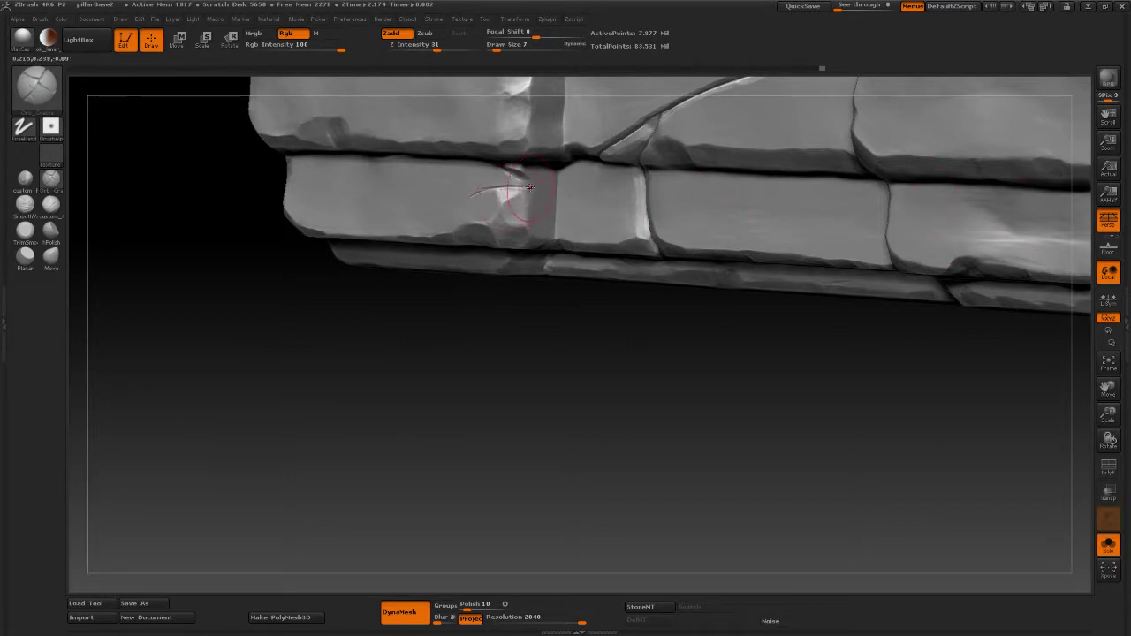
mouse_move(530, 187)
mouse_down()
mouse_move(460, 194)
mouse_move(433, 211)
mouse_up()
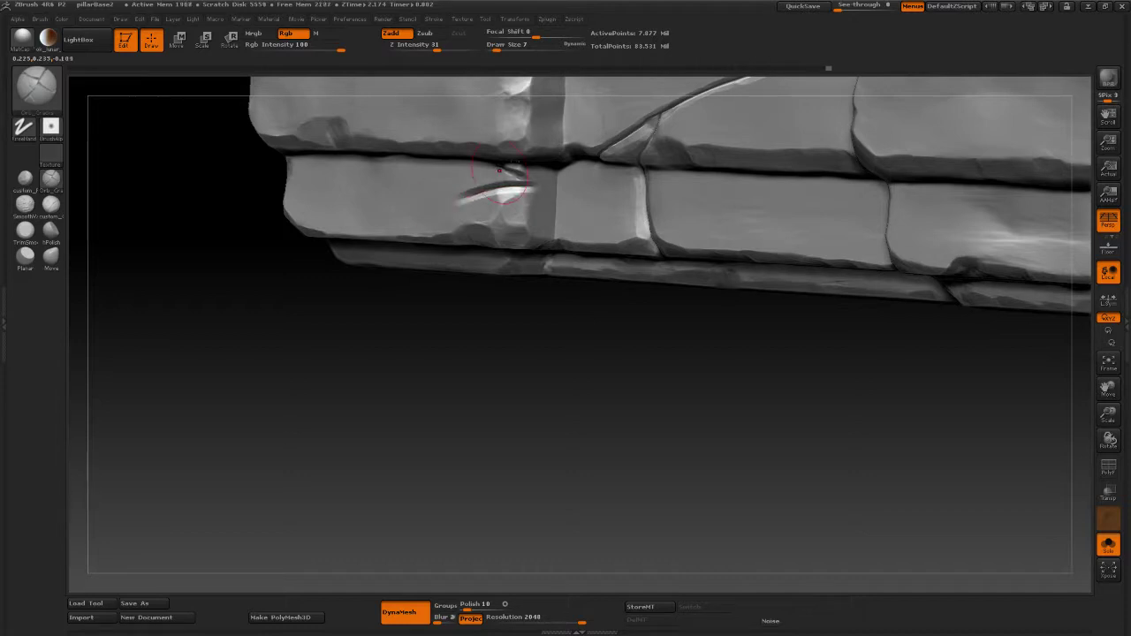
drag(500, 167, 557, 187)
Step: Polish the crack edges on the lower block's corner with the custom_Polish brush at draw size 4
click(26, 179)
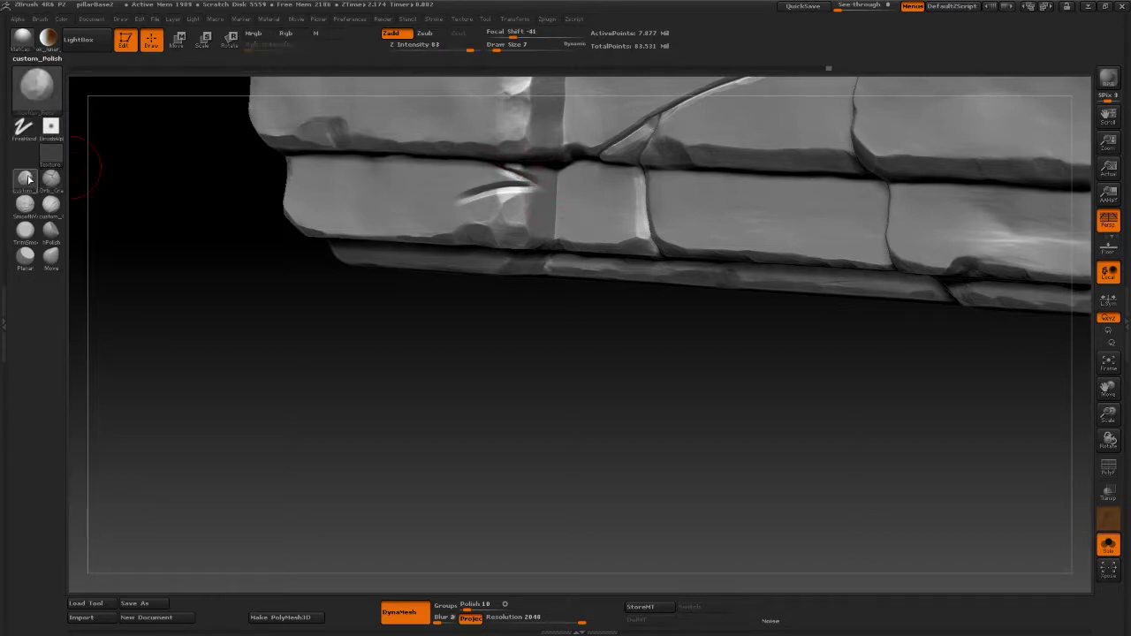
drag(361, 371, 381, 326)
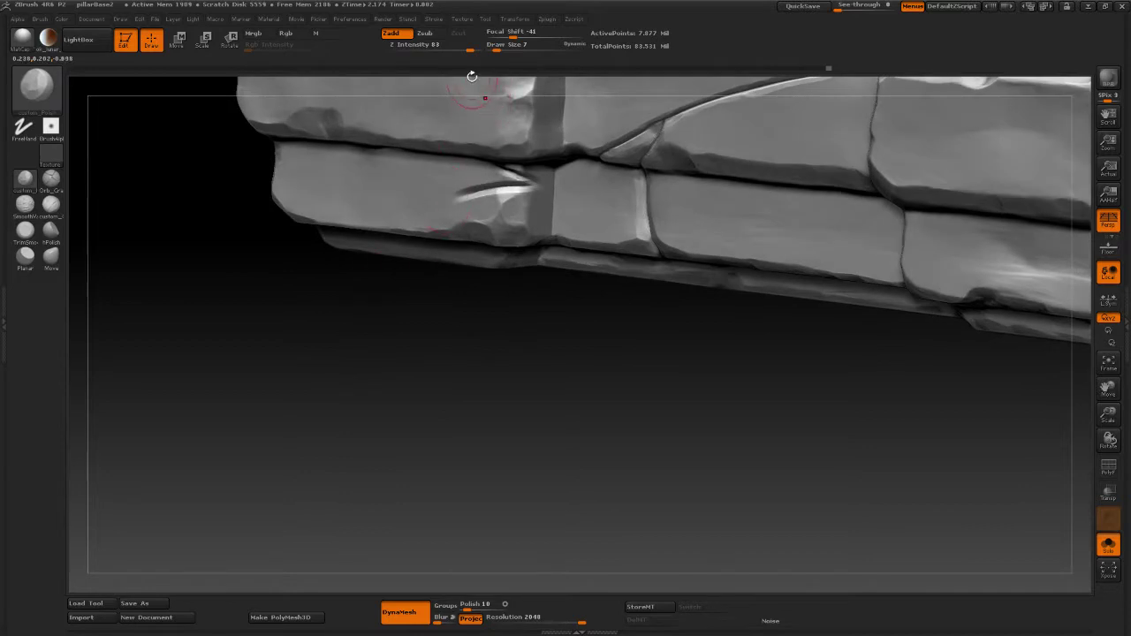
click(494, 49)
drag(498, 193, 463, 199)
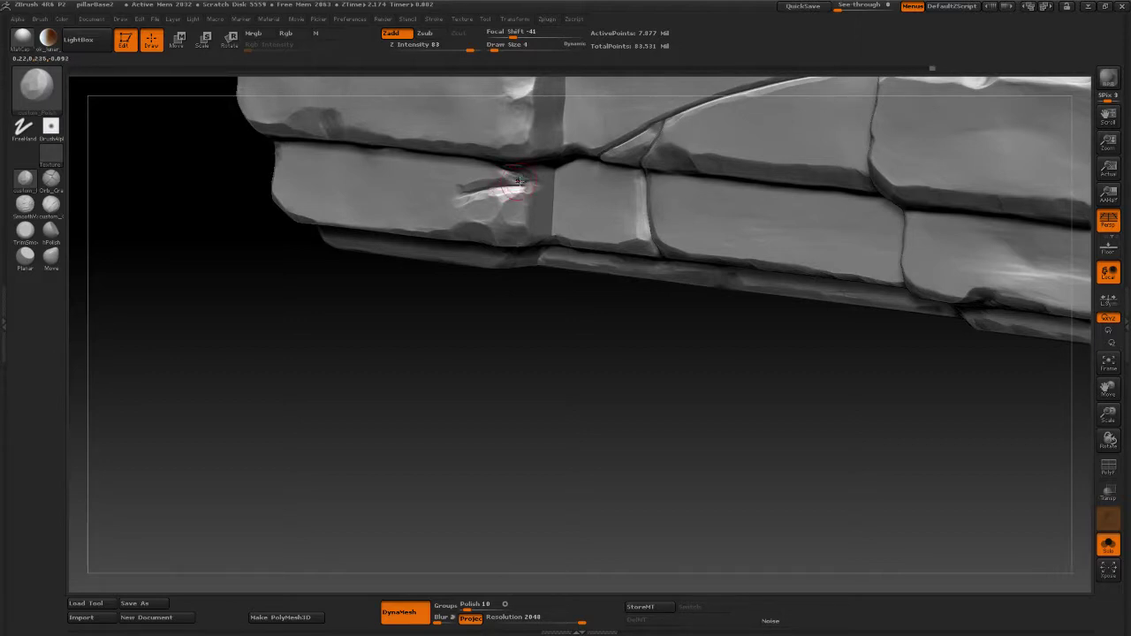
drag(354, 301, 409, 263)
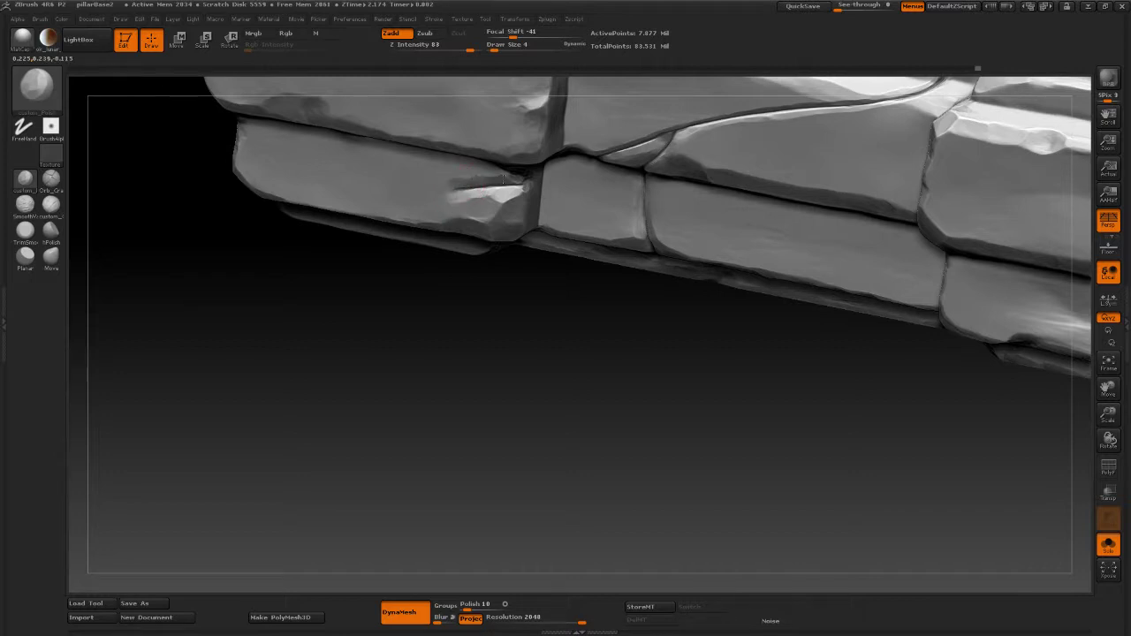
mouse_move(427, 315)
mouse_down()
mouse_move(392, 333)
mouse_move(406, 274)
mouse_move(382, 373)
mouse_move(291, 283)
mouse_up()
Step: Recarve and deepen both cracks on the lower block's corner with the Orb_Cracks brush at draw size 4
click(51, 179)
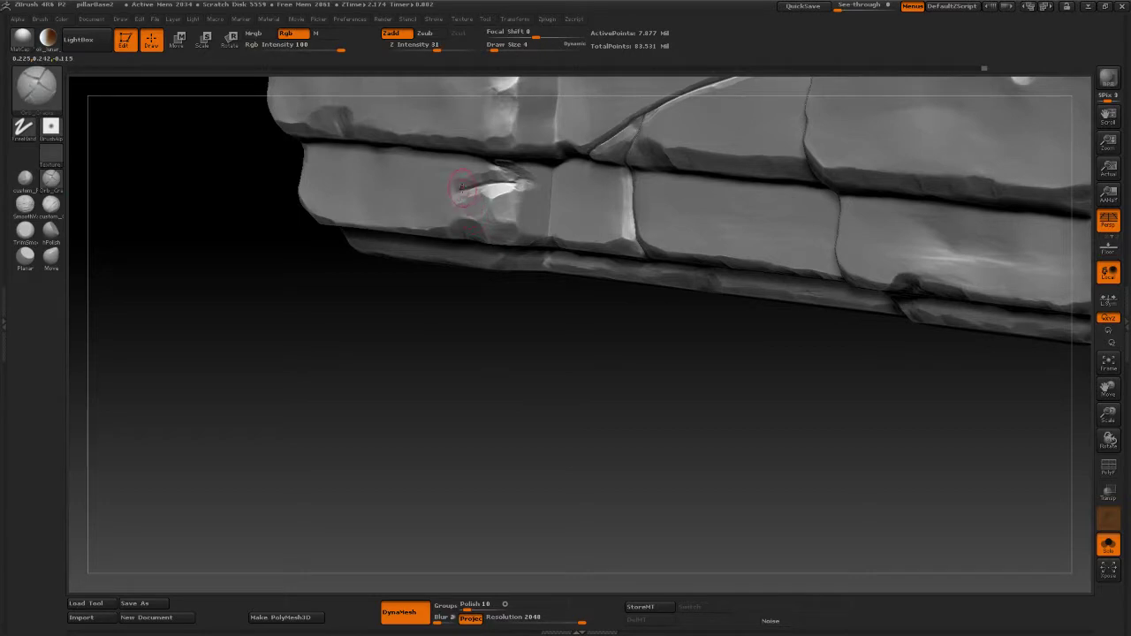
drag(462, 189, 475, 186)
drag(563, 184, 567, 184)
drag(500, 162, 523, 169)
drag(551, 194, 550, 201)
drag(467, 187, 564, 175)
Step: Flatten and chip the edges around the deepened cracks on the lower block's corner with the custom_Polish brush
click(26, 180)
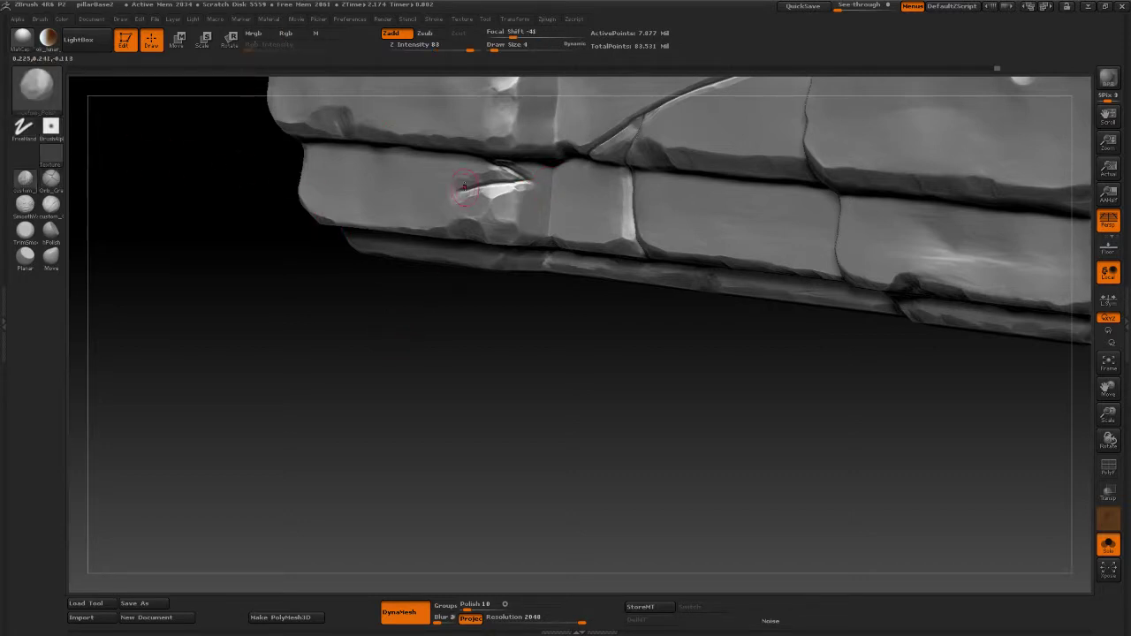
drag(463, 186, 520, 175)
drag(517, 177, 512, 178)
drag(389, 331, 398, 264)
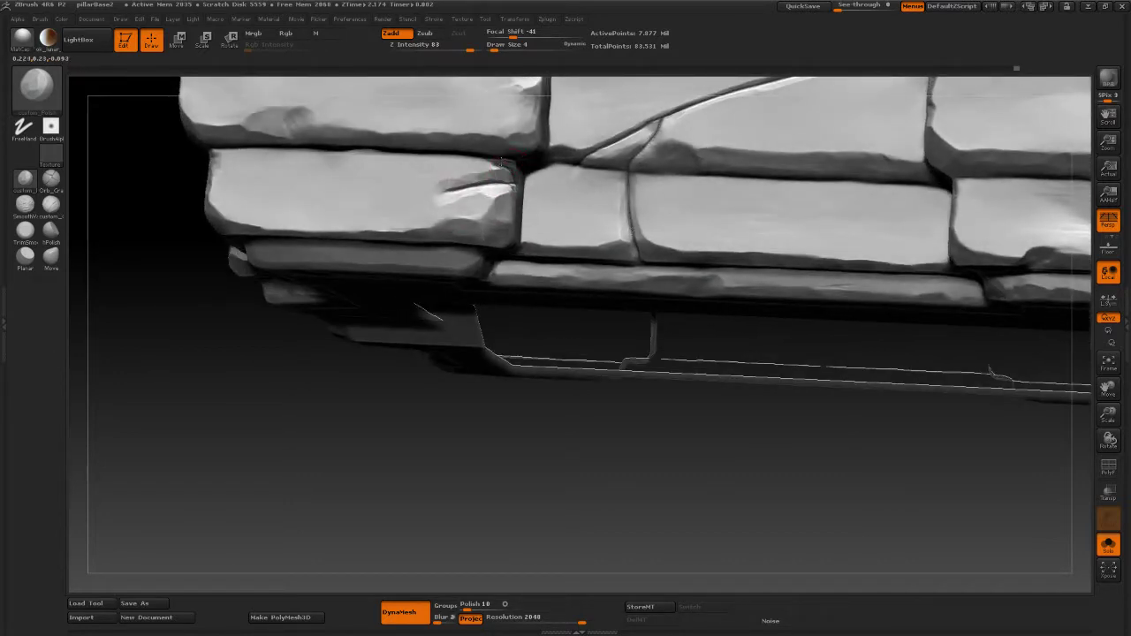
mouse_move(501, 163)
mouse_down()
mouse_move(510, 169)
mouse_move(460, 181)
mouse_up()
mouse_move(281, 388)
mouse_down()
mouse_move(258, 404)
mouse_move(423, 182)
mouse_up()
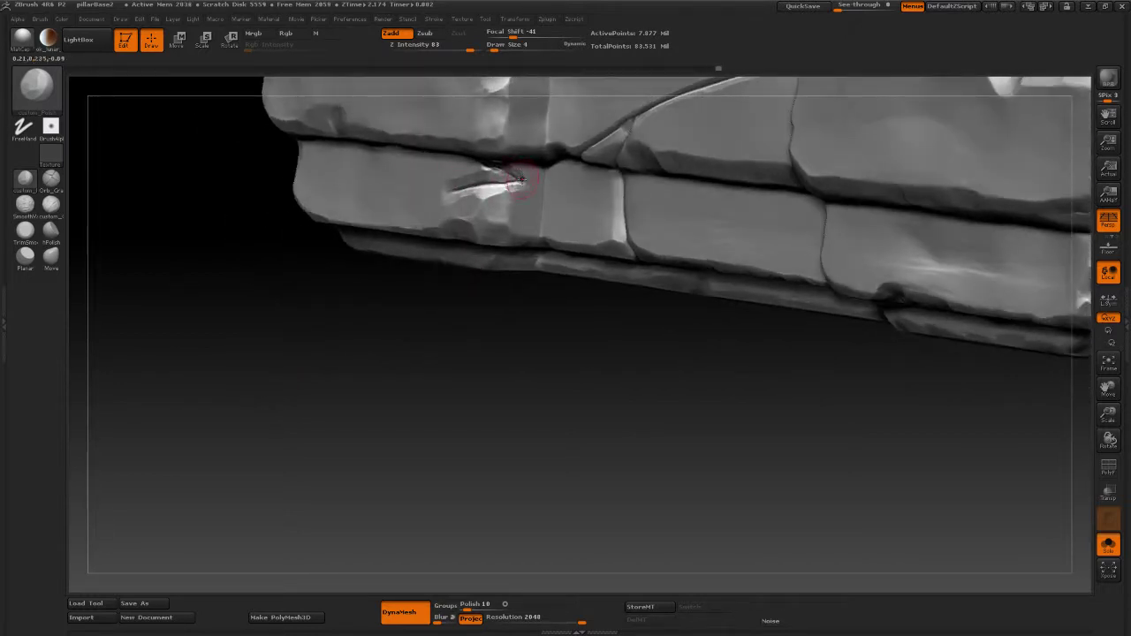
mouse_move(324, 359)
mouse_down()
mouse_move(344, 433)
mouse_move(321, 270)
mouse_move(344, 374)
mouse_move(374, 373)
mouse_move(344, 362)
mouse_move(406, 246)
mouse_up()
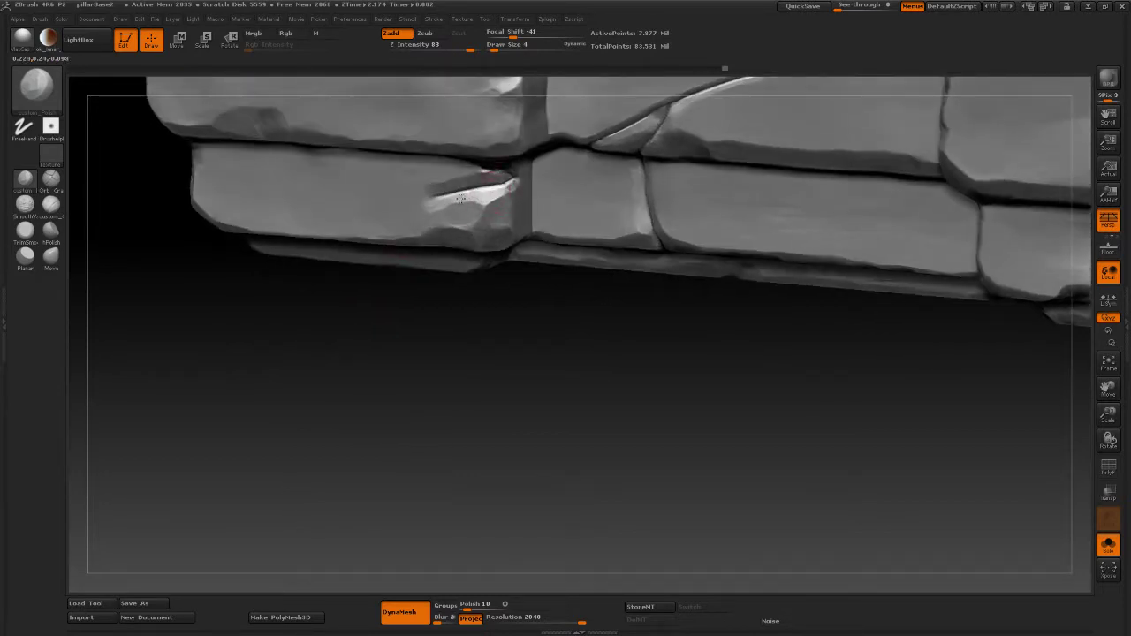
drag(461, 198, 480, 194)
drag(363, 347, 332, 353)
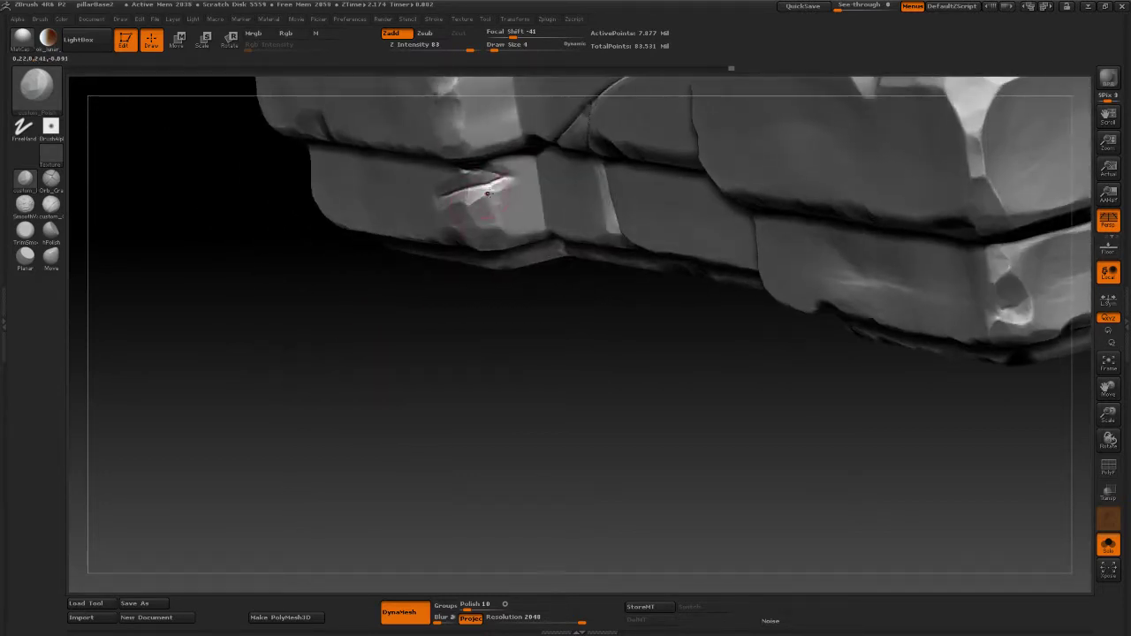
Step: Polish the outer end of the crack where it meets the edge of the lower block's corner
drag(477, 187, 503, 176)
drag(517, 172, 518, 188)
drag(408, 343, 305, 356)
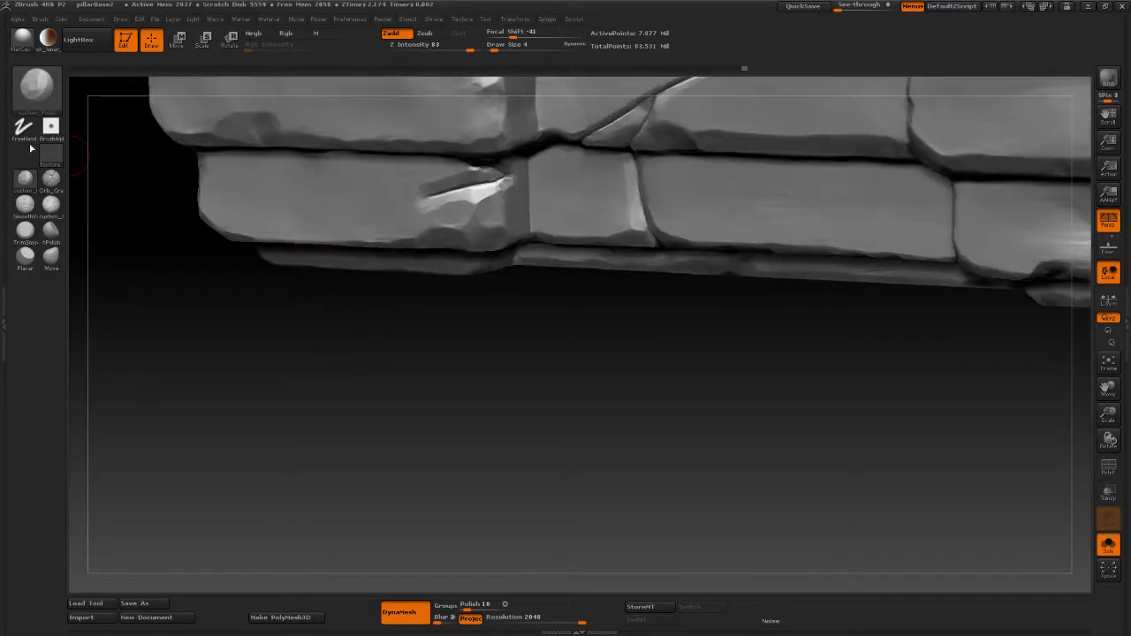
Step: Tighten the crack on the lower block's corner with the custom_pinch brush at draw size 4
click(54, 91)
click(586, 315)
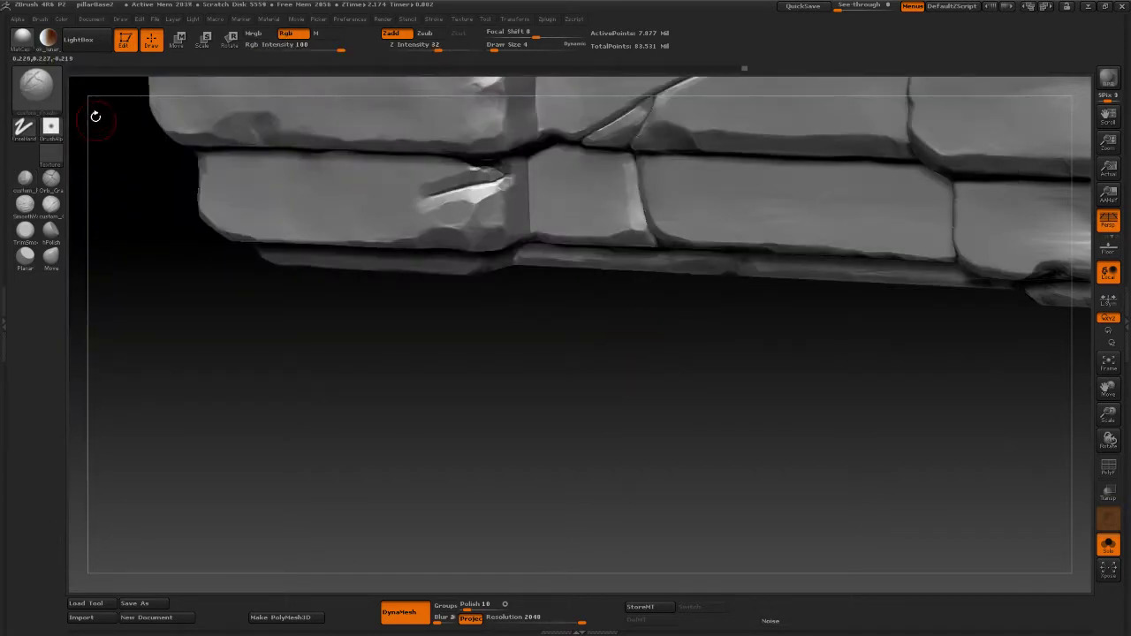
click(54, 94)
click(723, 335)
drag(591, 399, 544, 376)
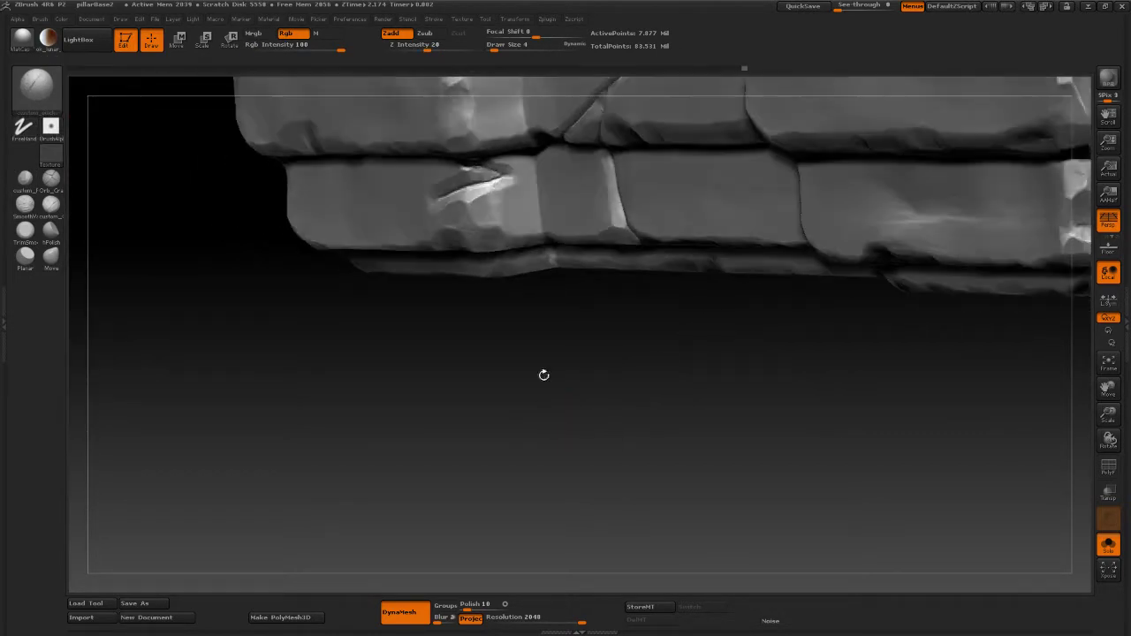
drag(500, 168, 439, 199)
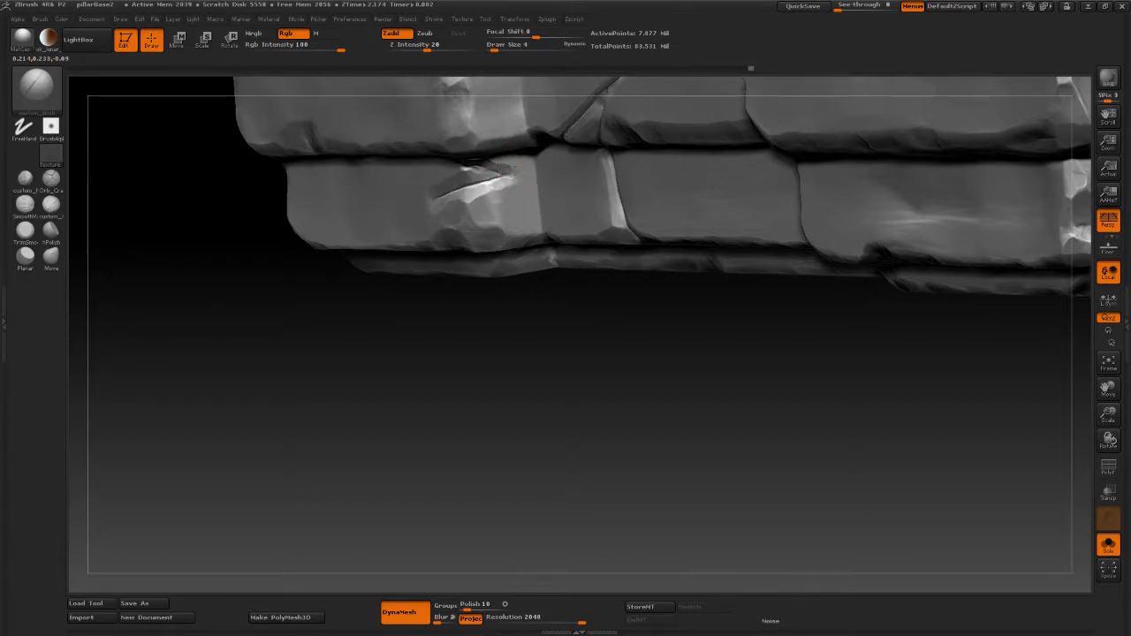
drag(390, 439, 427, 374)
drag(452, 203, 424, 207)
drag(430, 492, 426, 552)
drag(428, 198, 487, 177)
drag(564, 432, 539, 380)
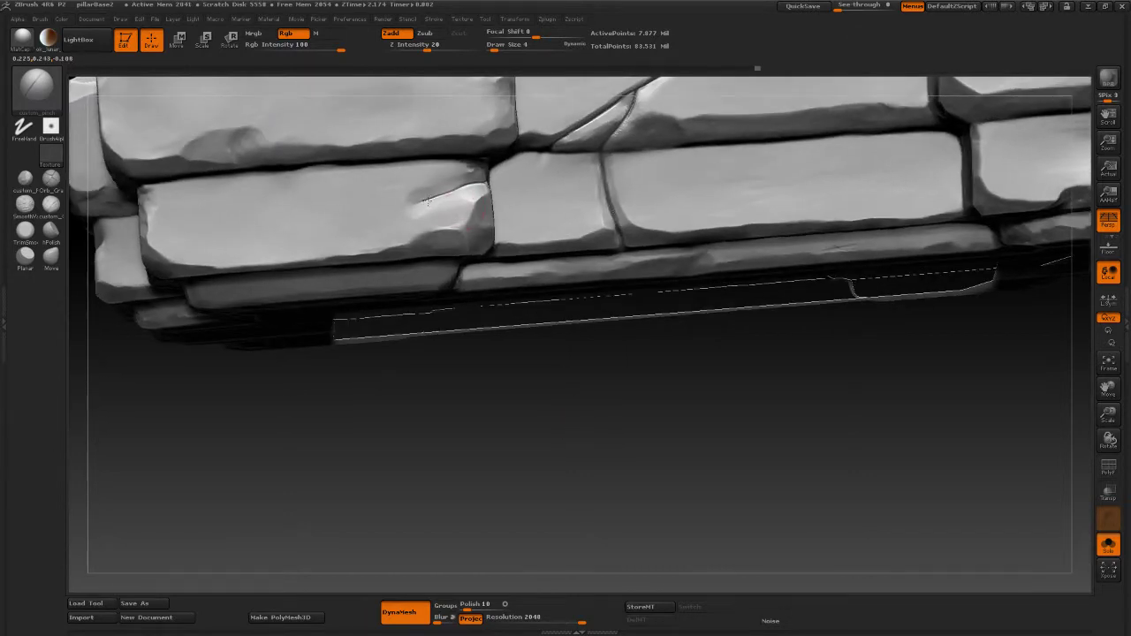
Step: Try to polish and rework the inner end of the pinched crack on the lower block
click(26, 179)
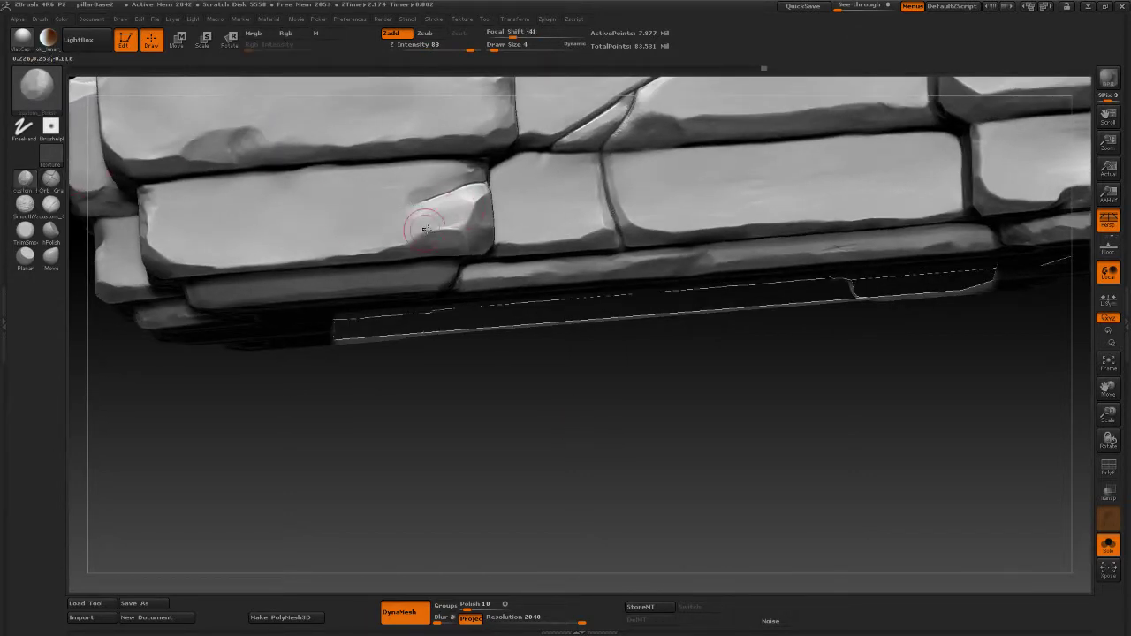
mouse_move(412, 202)
mouse_down()
mouse_move(408, 211)
mouse_move(428, 202)
mouse_up()
drag(429, 466, 387, 398)
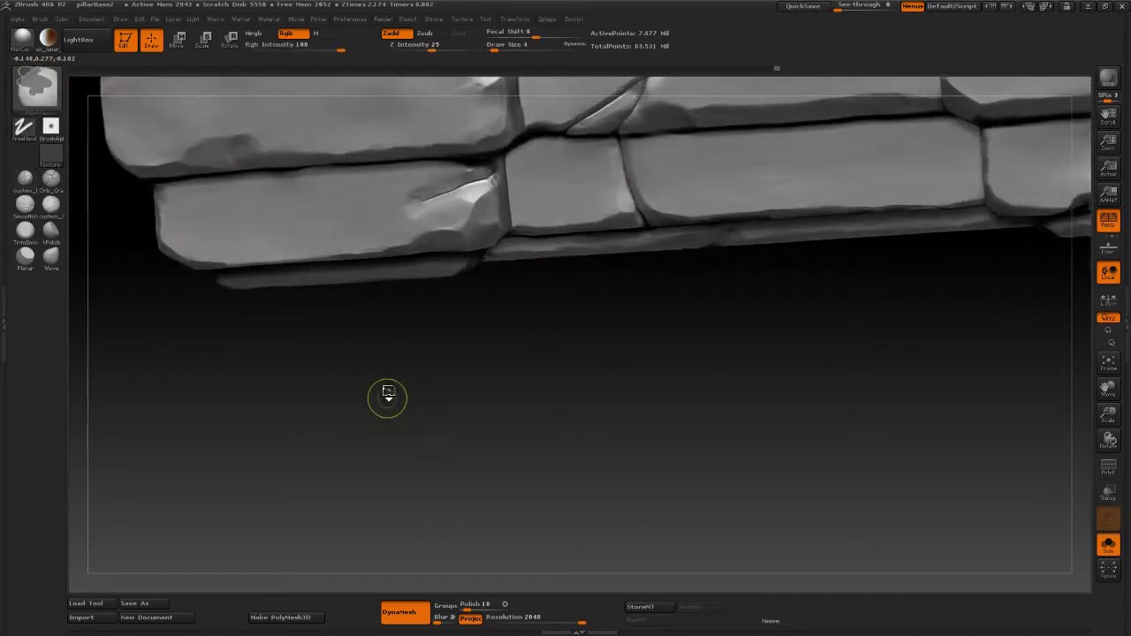
key(ctrl+z)
key(ctrl+z)
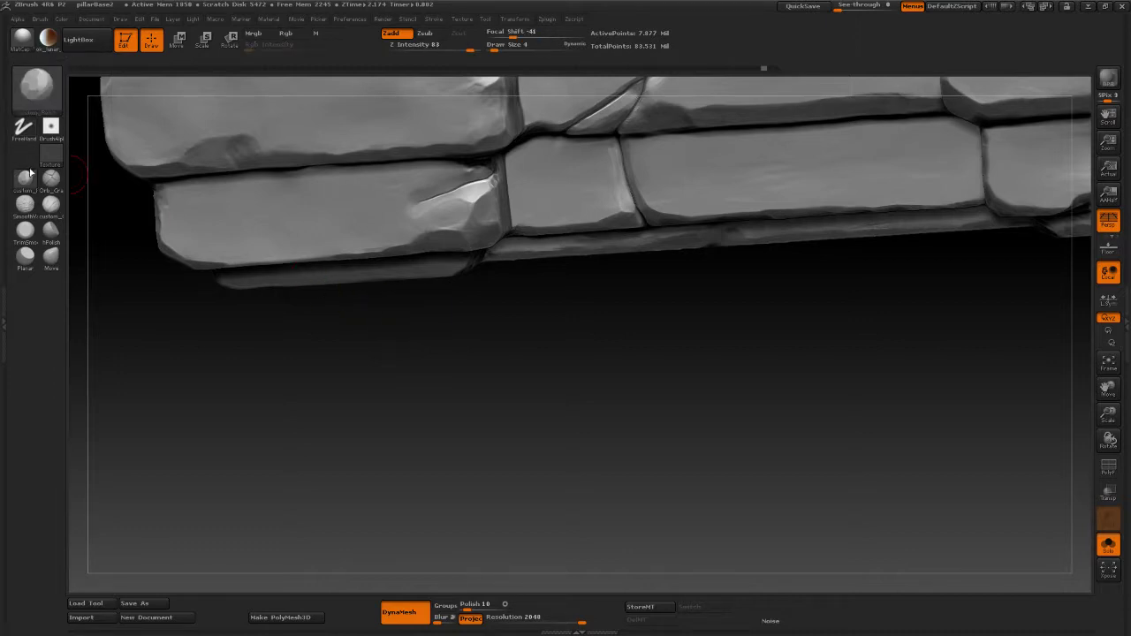
drag(431, 201, 376, 220)
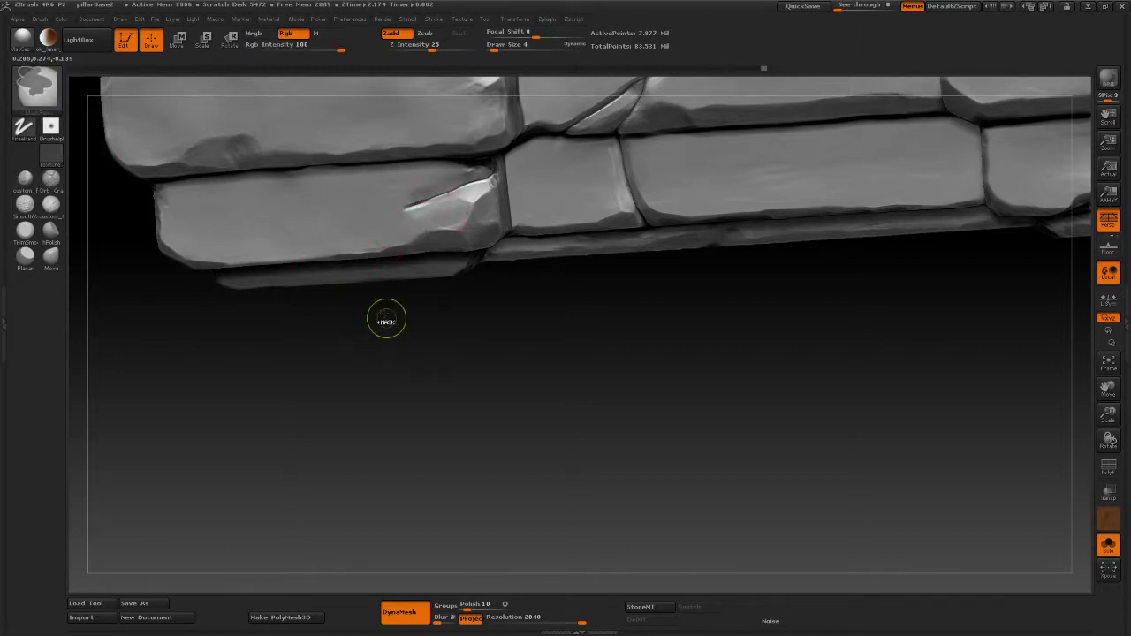
Step: Undo the pinch and rework strokes on the lower block's crack
key(ctrl+z)
key(ctrl+z)
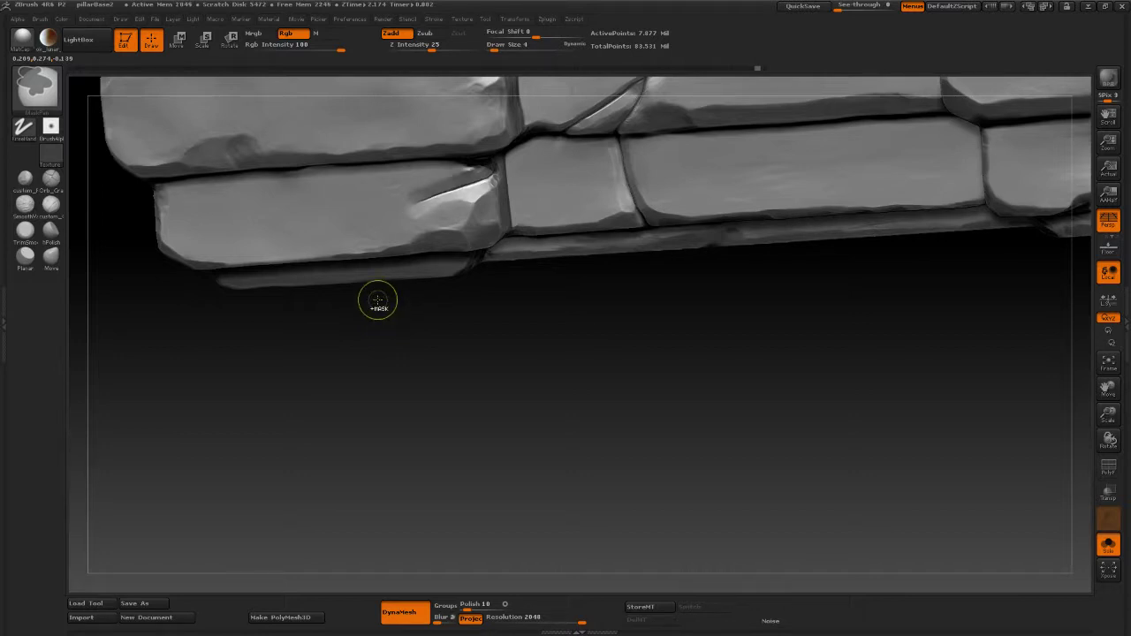
key(ctrl+z)
key(ctrl+z)
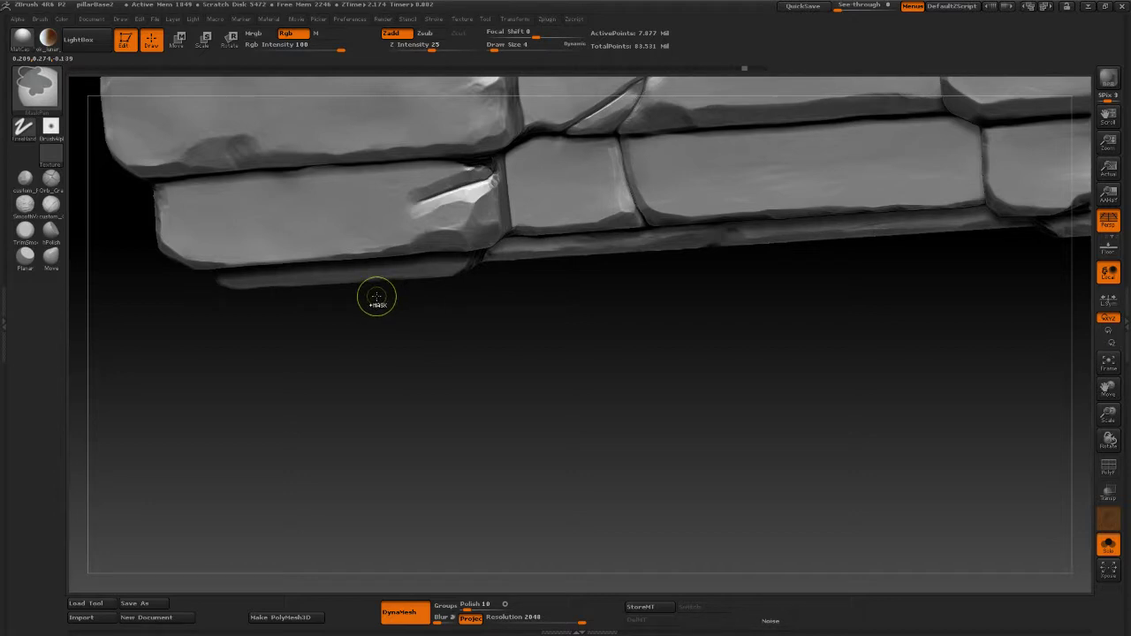
key(ctrl+z)
Step: Flatten the stone around the crack's inner end on the lower block with the custom_Polish brush at draw size 4
click(25, 180)
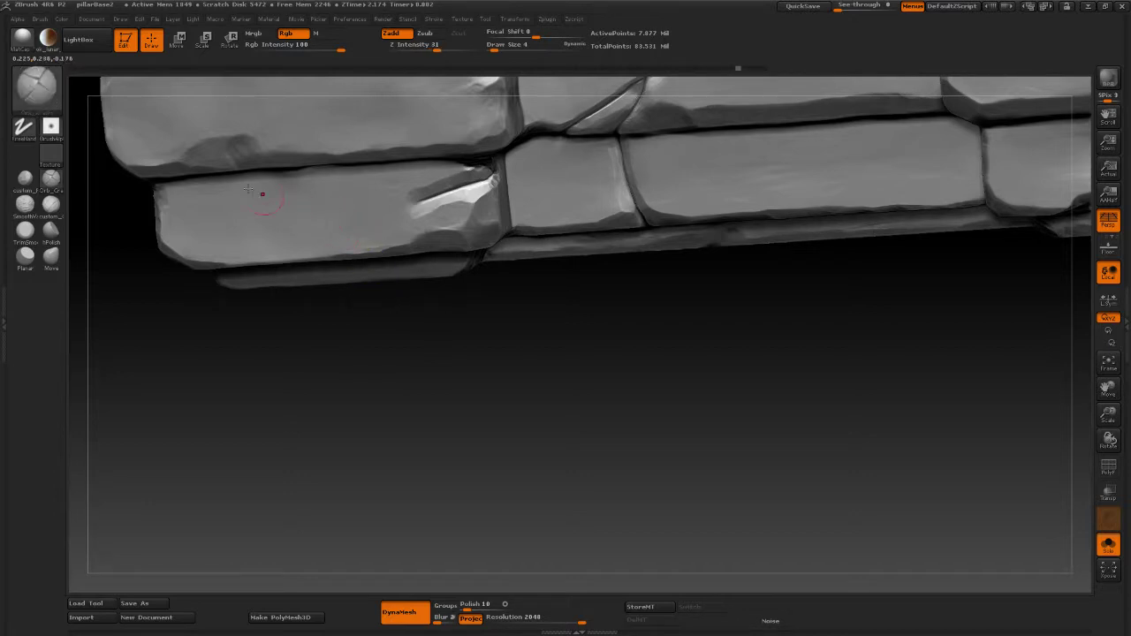
click(51, 179)
click(26, 181)
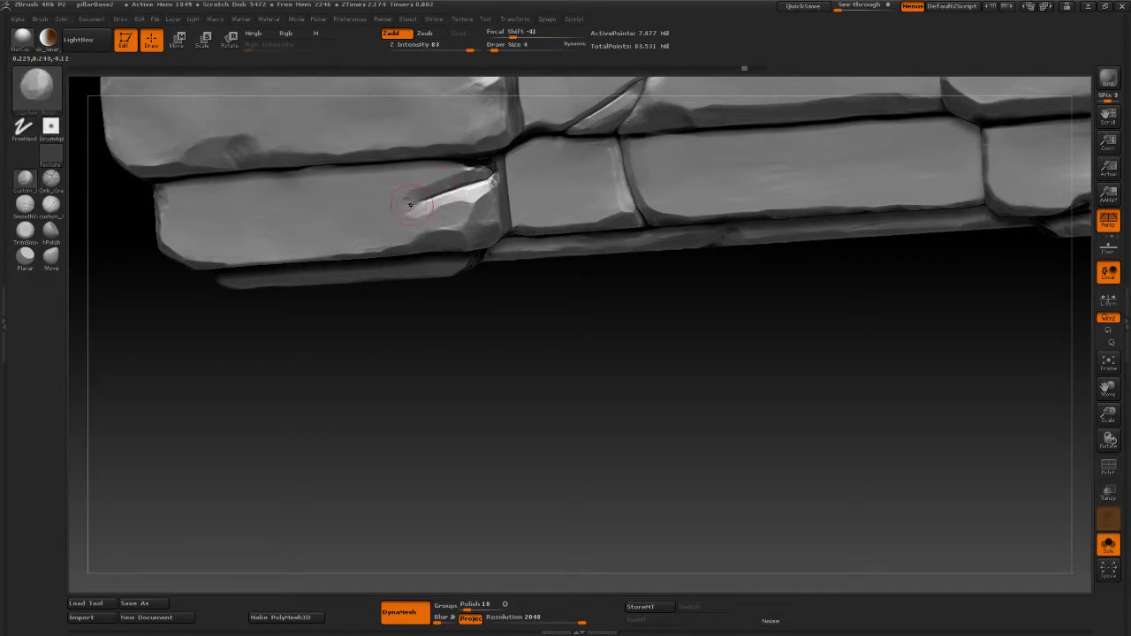
mouse_move(412, 204)
mouse_down()
mouse_move(397, 197)
mouse_move(425, 209)
mouse_move(412, 213)
mouse_up()
drag(405, 204, 413, 208)
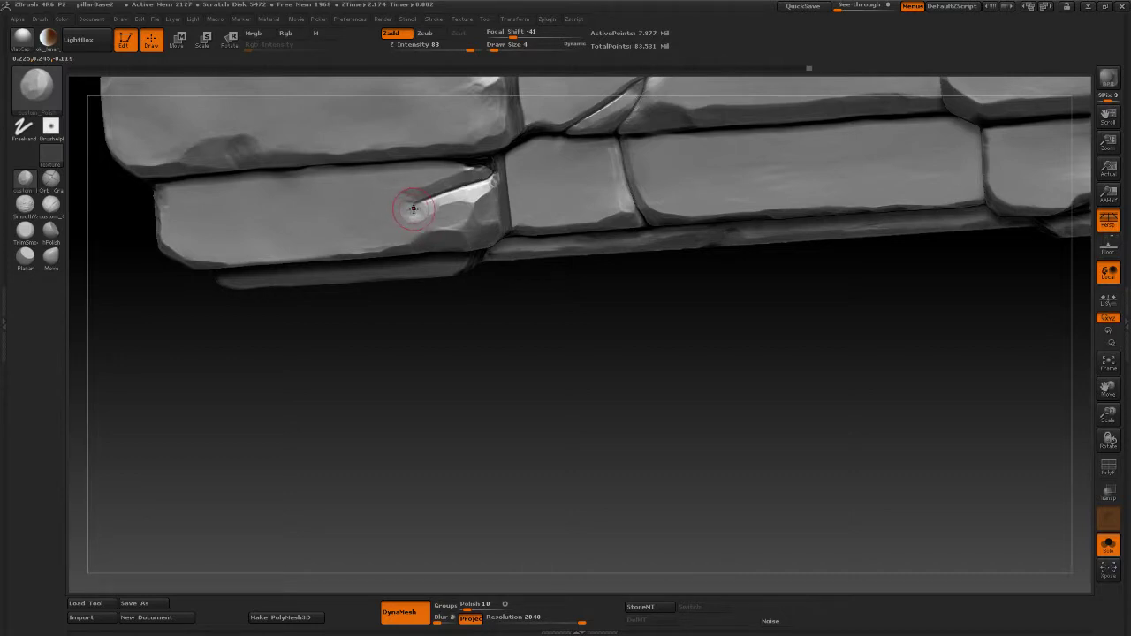
Step: Extend the crack's inner end farther into the block face with Orb_Cracks, polish it, and undo the last polish stroke
click(53, 178)
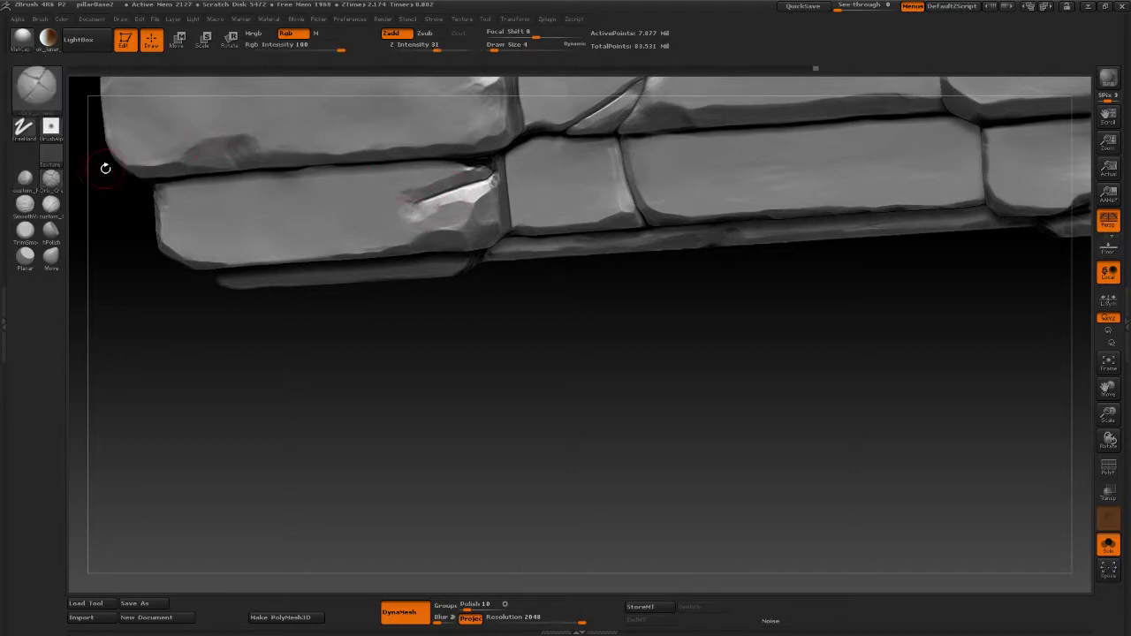
drag(415, 204, 411, 202)
click(25, 177)
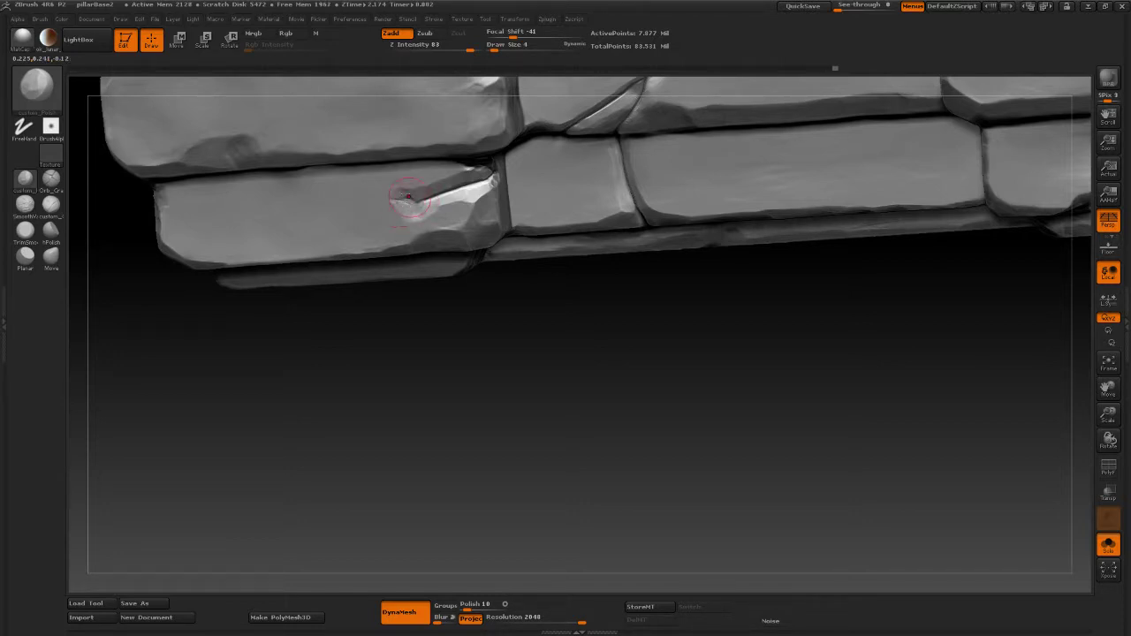
key(ctrl+z)
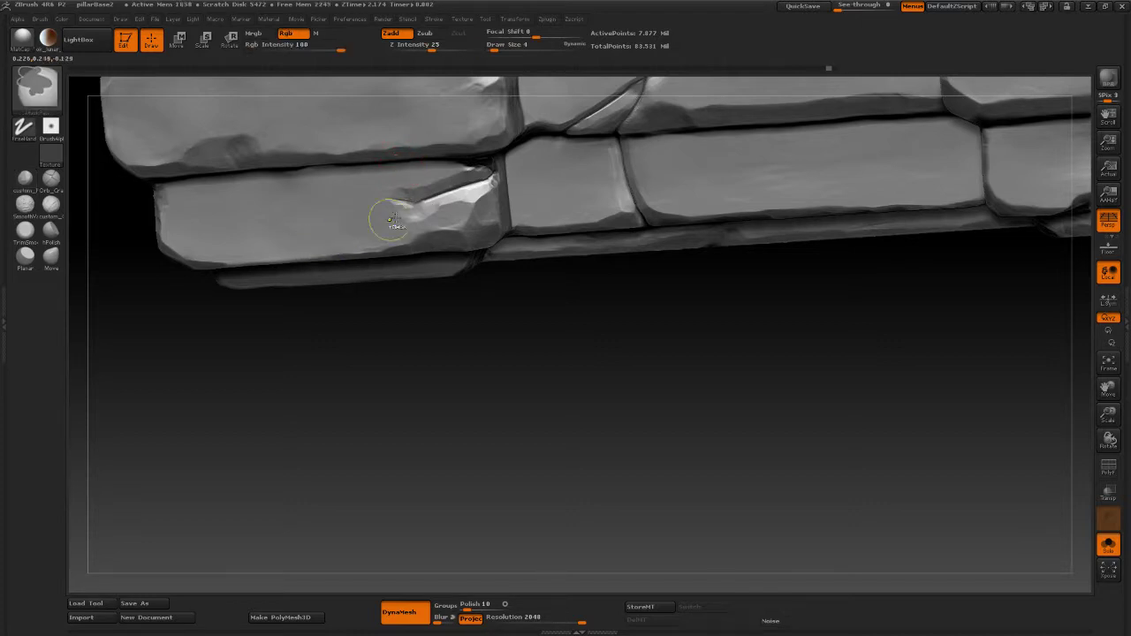
mouse_move(484, 355)
mouse_down()
mouse_move(492, 366)
mouse_move(483, 355)
mouse_up()
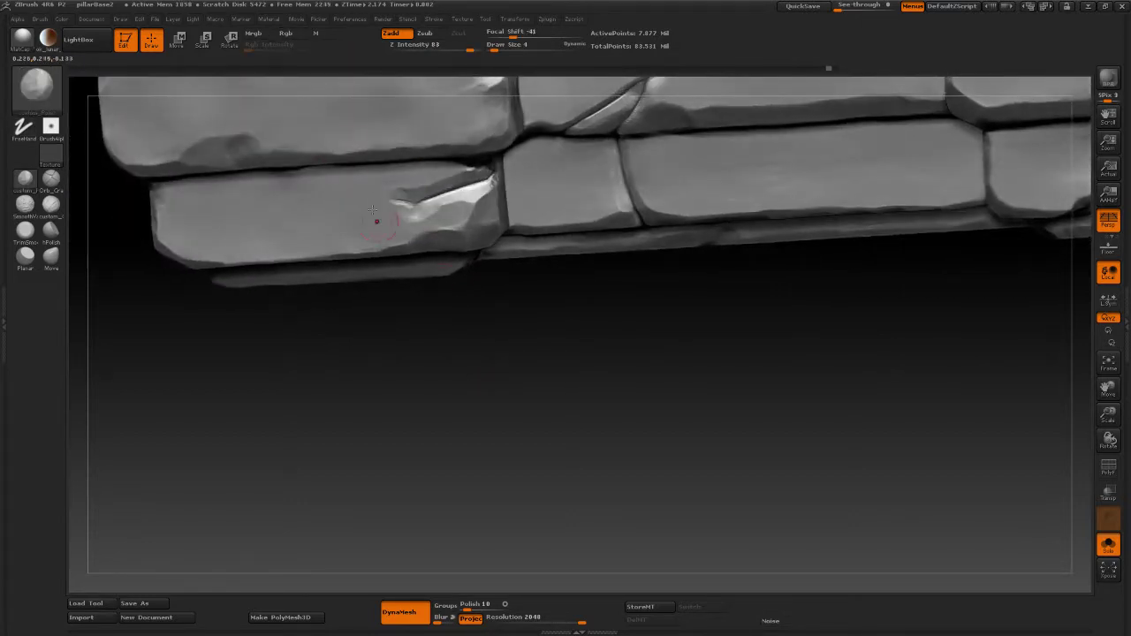
Step: Recarve the lower block's crack along its length and through its extended inner end with Orb_Cracks
click(51, 178)
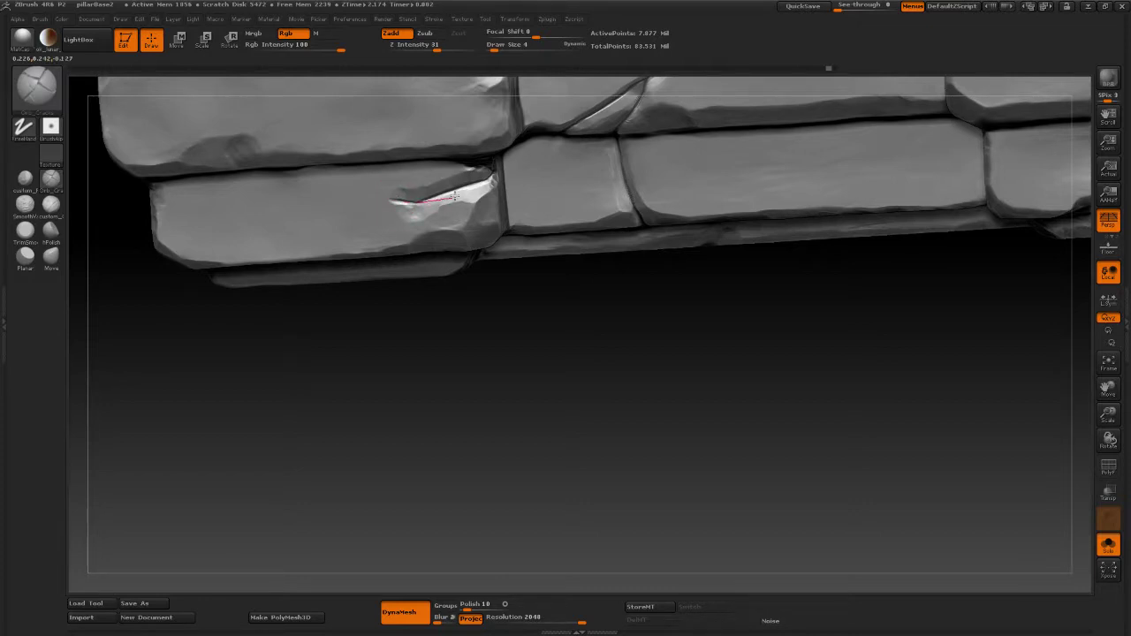
drag(454, 196, 395, 198)
drag(453, 205, 458, 187)
mouse_move(351, 366)
mouse_down()
mouse_move(391, 392)
mouse_move(359, 363)
mouse_move(348, 384)
mouse_move(355, 367)
mouse_up()
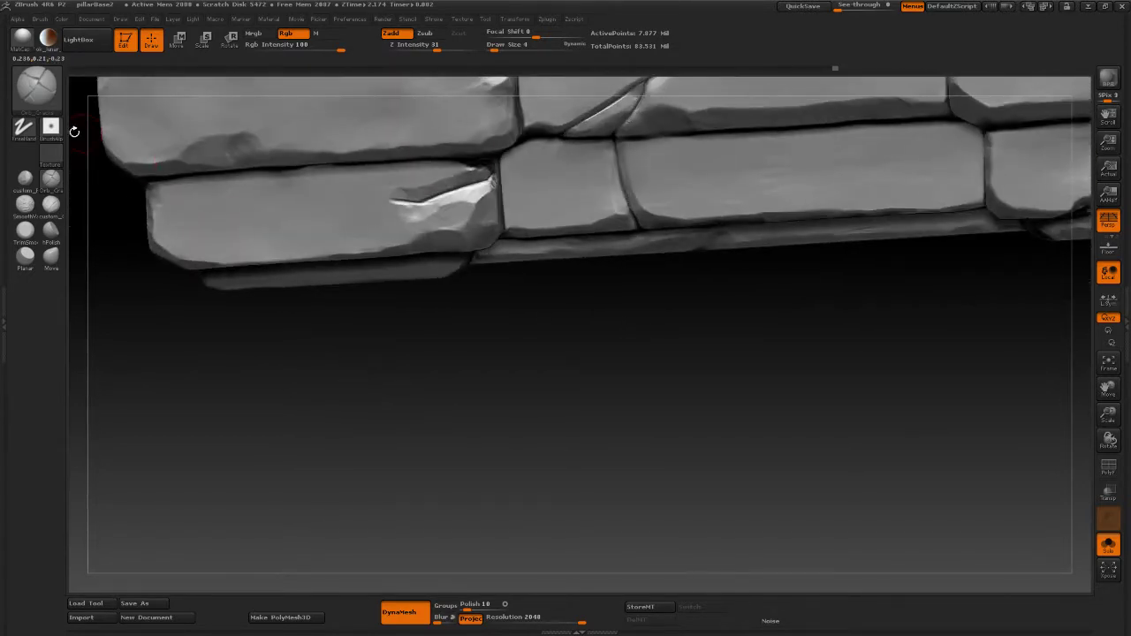
Step: Chip and flatten the area just below the crack's inner end with the custom_Polish brush
click(49, 177)
drag(402, 205, 403, 196)
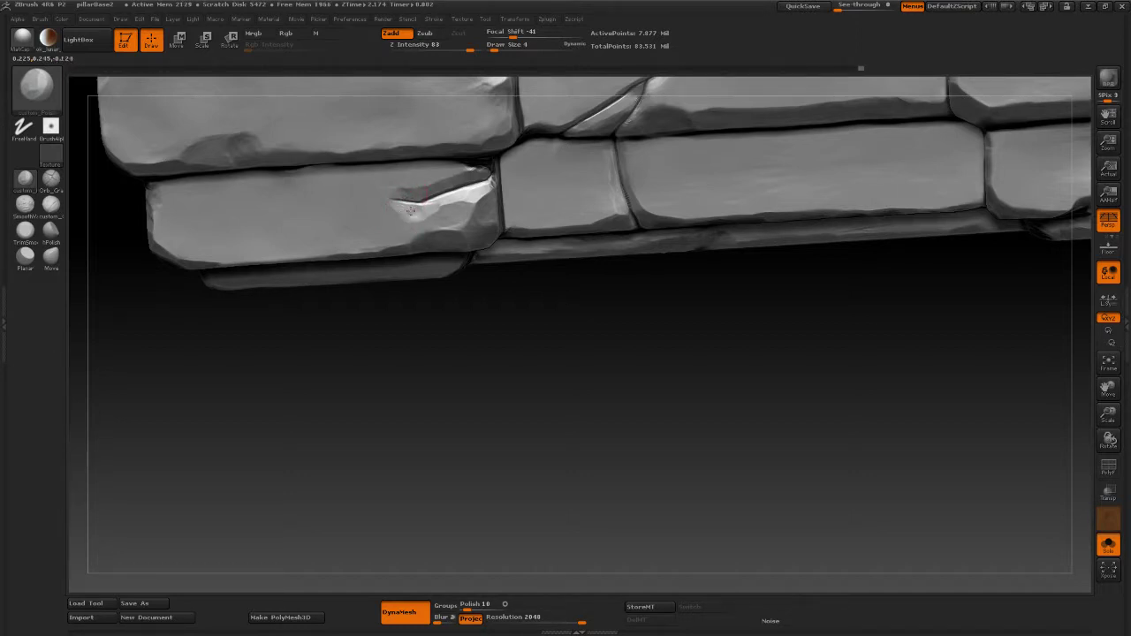
drag(431, 208, 412, 212)
drag(398, 205, 405, 209)
drag(586, 359, 558, 352)
Step: Pinch the full length of the lower block's crack into a thin line with custom_pinch at draw size 8
click(35, 106)
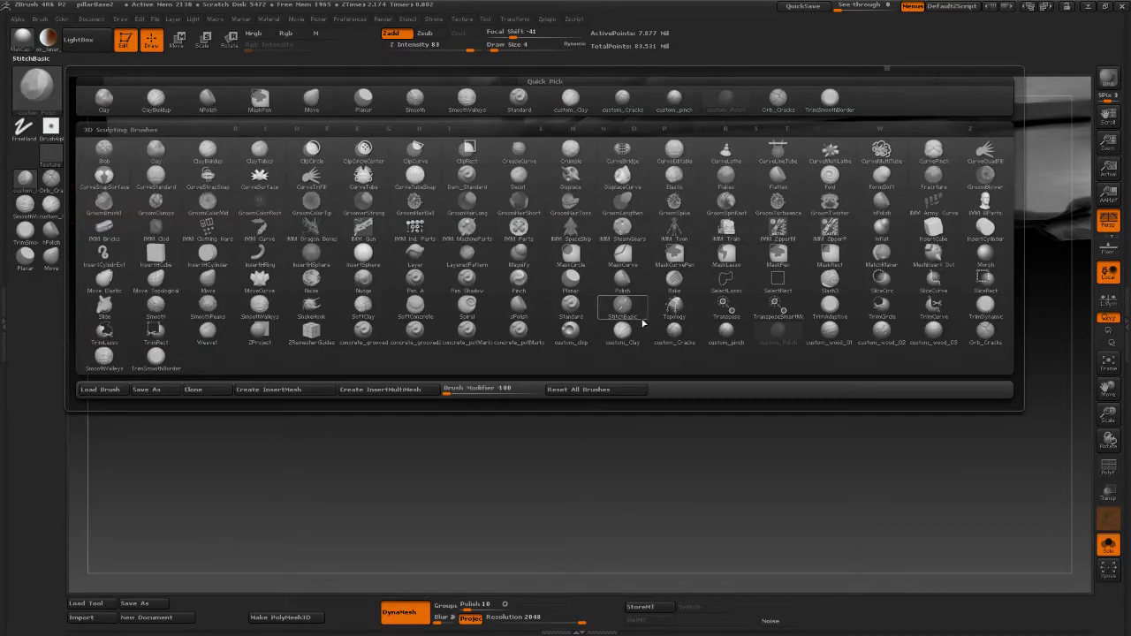
click(722, 338)
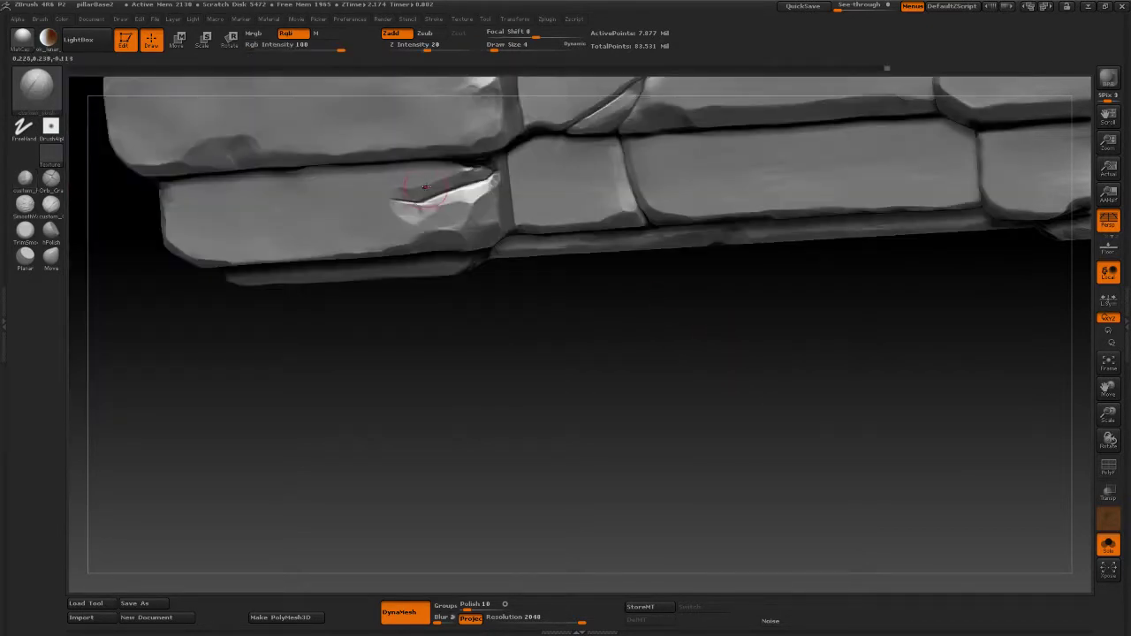
key(space)
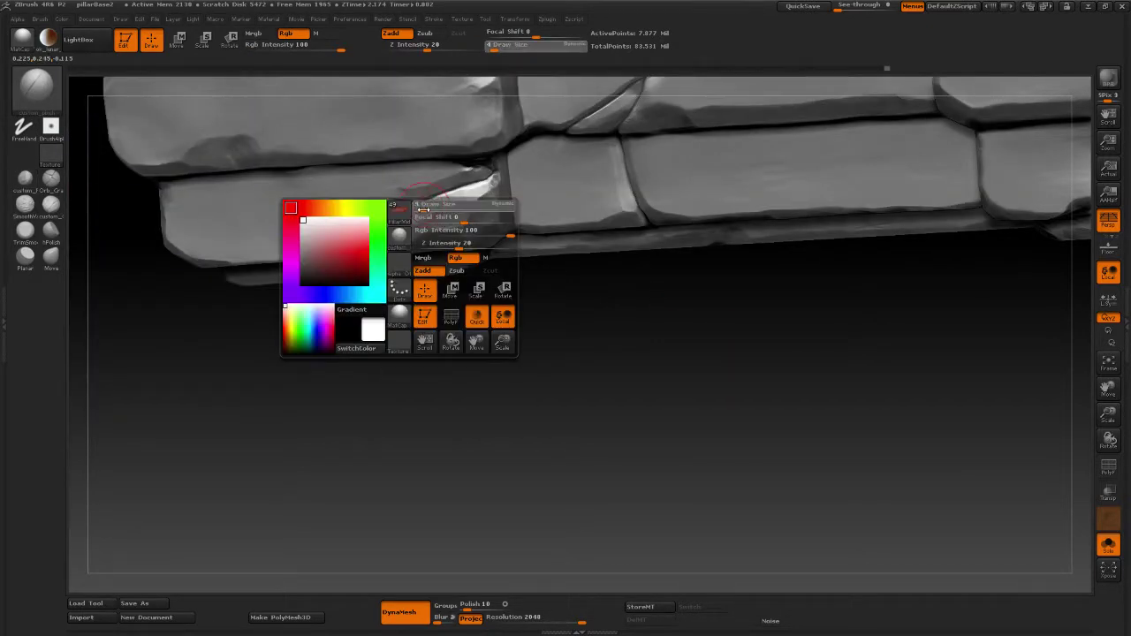
drag(422, 208, 430, 209)
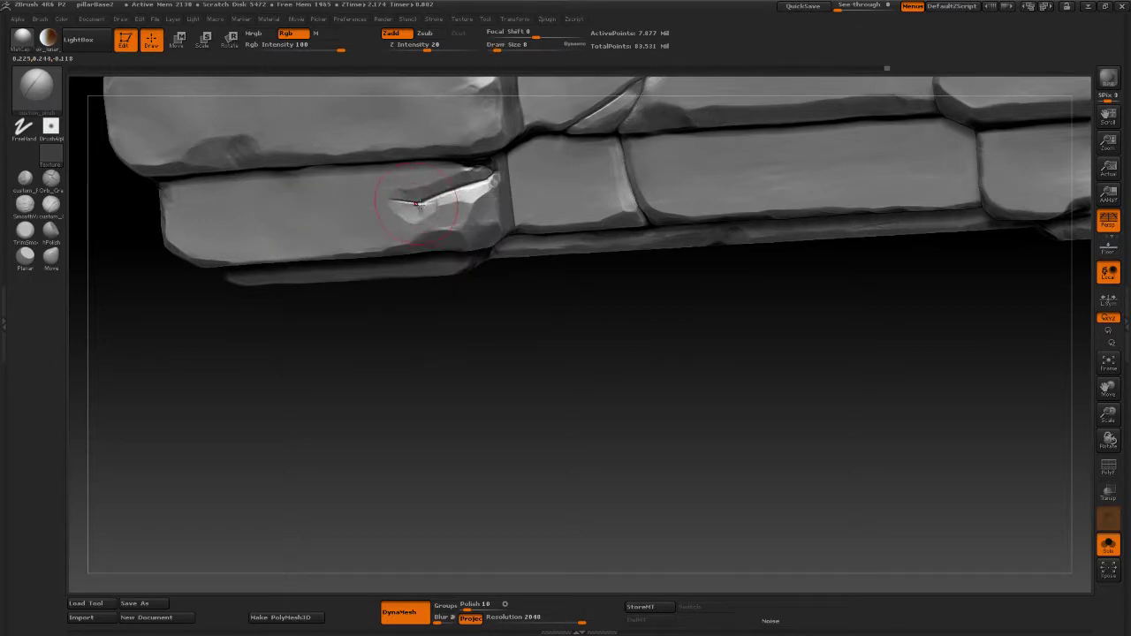
drag(446, 190, 436, 199)
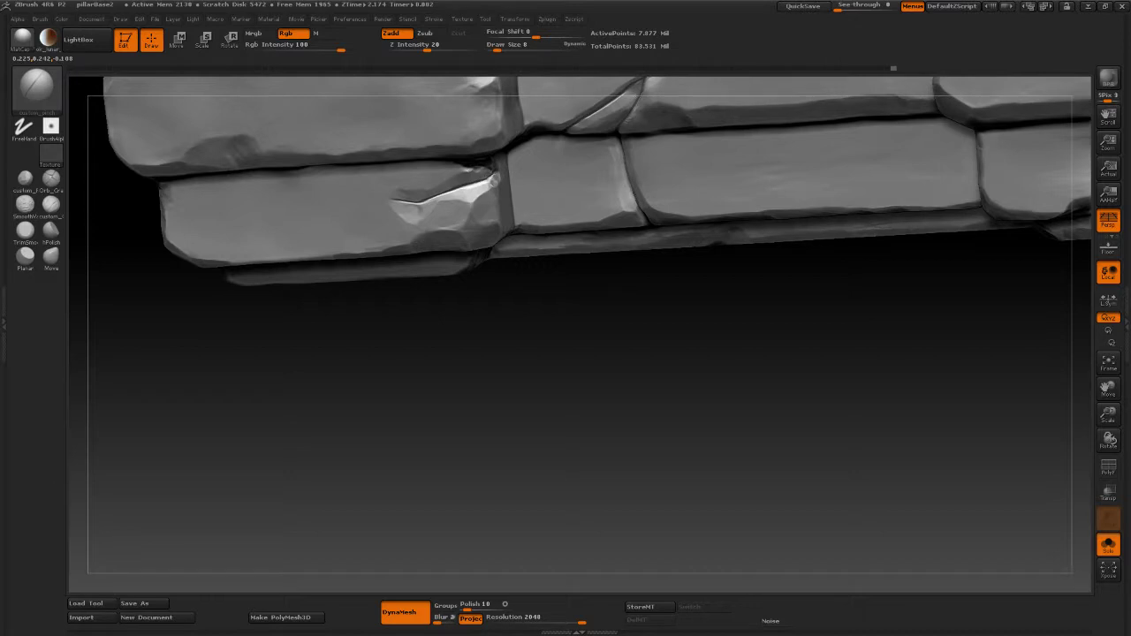
drag(491, 181, 460, 189)
mouse_move(513, 392)
mouse_down()
mouse_move(526, 464)
mouse_move(494, 349)
mouse_move(494, 386)
mouse_move(468, 327)
mouse_move(498, 330)
mouse_move(468, 348)
mouse_move(492, 412)
mouse_move(473, 405)
mouse_up()
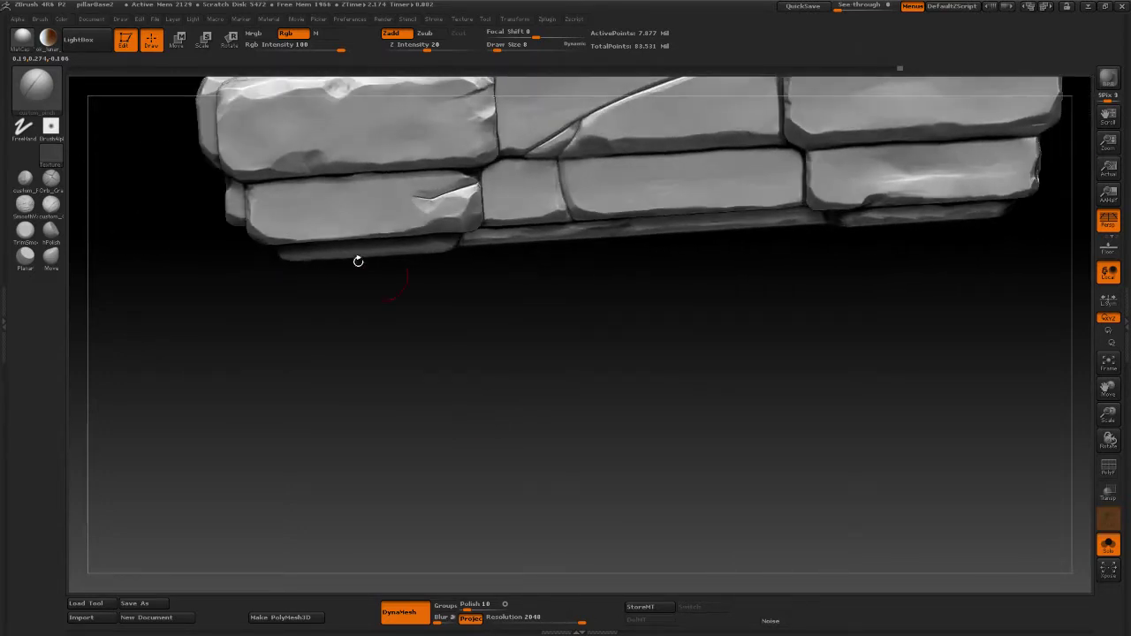
Step: Refine the chipped facets below the pinched crack with the custom_Polish brush at draw size 3
click(25, 179)
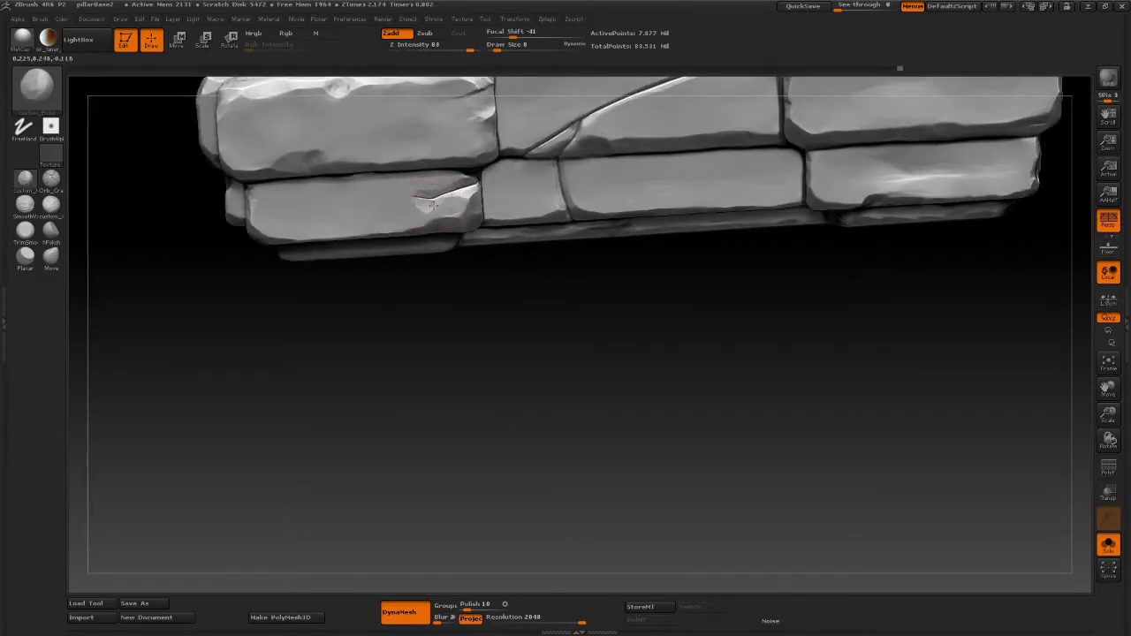
key(ctrl)
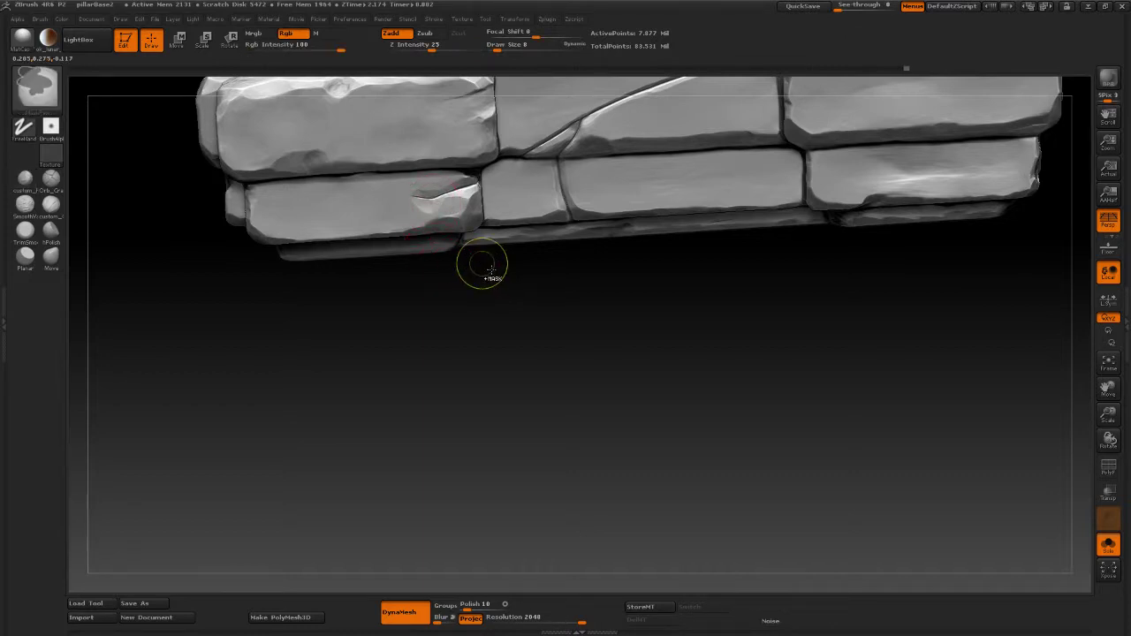
key(space)
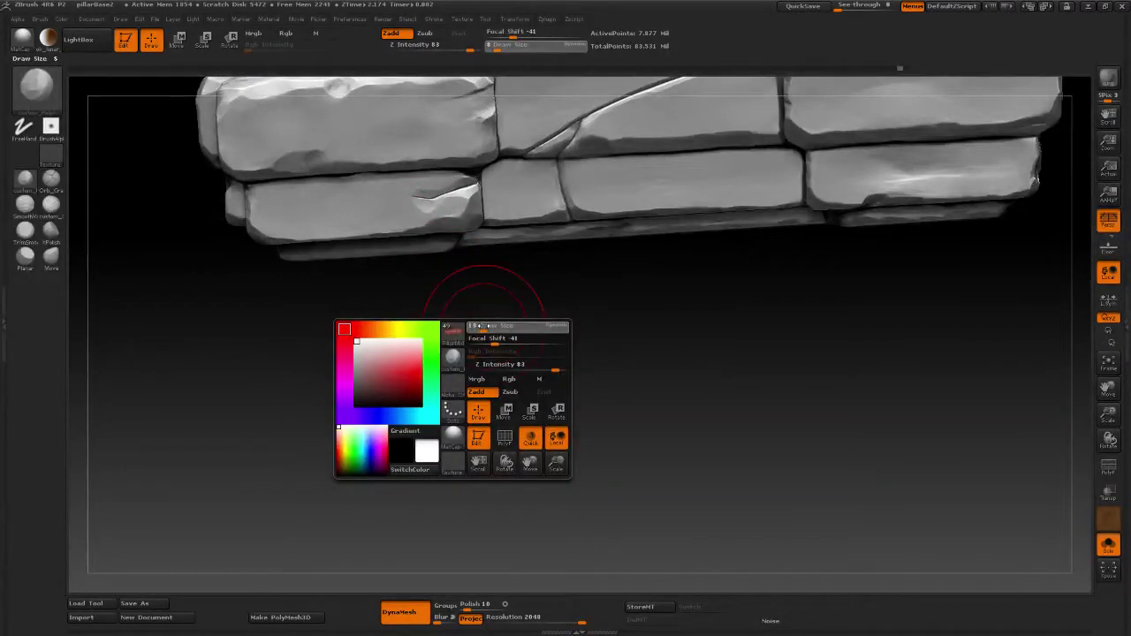
drag(477, 327, 476, 326)
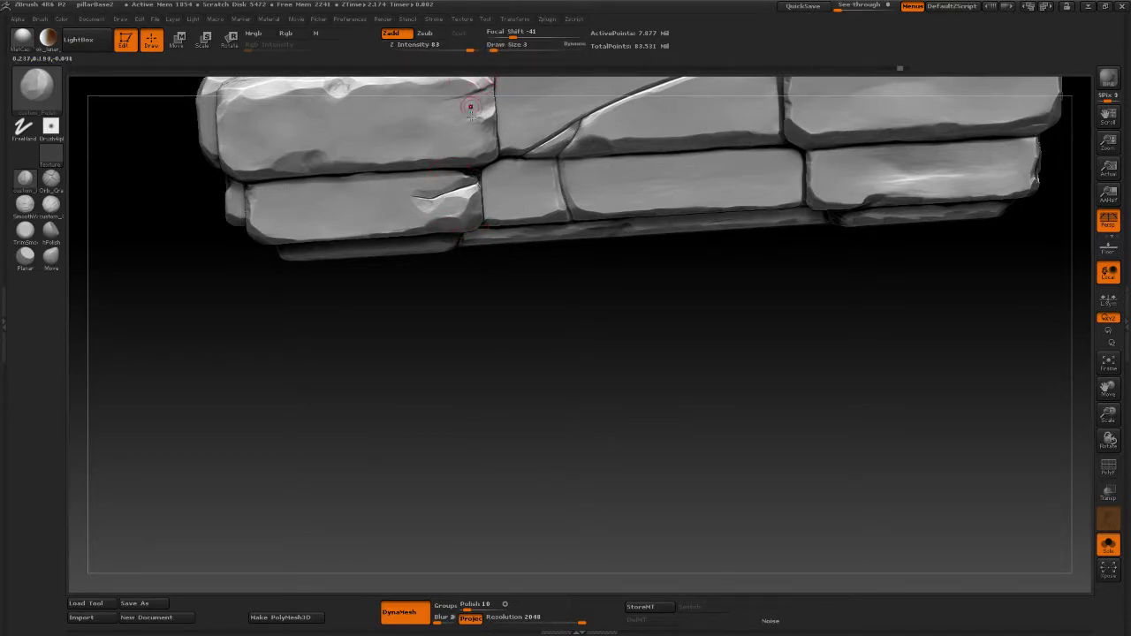
drag(433, 202, 432, 204)
click(417, 201)
drag(428, 213, 459, 202)
alt+drag(479, 383, 494, 332)
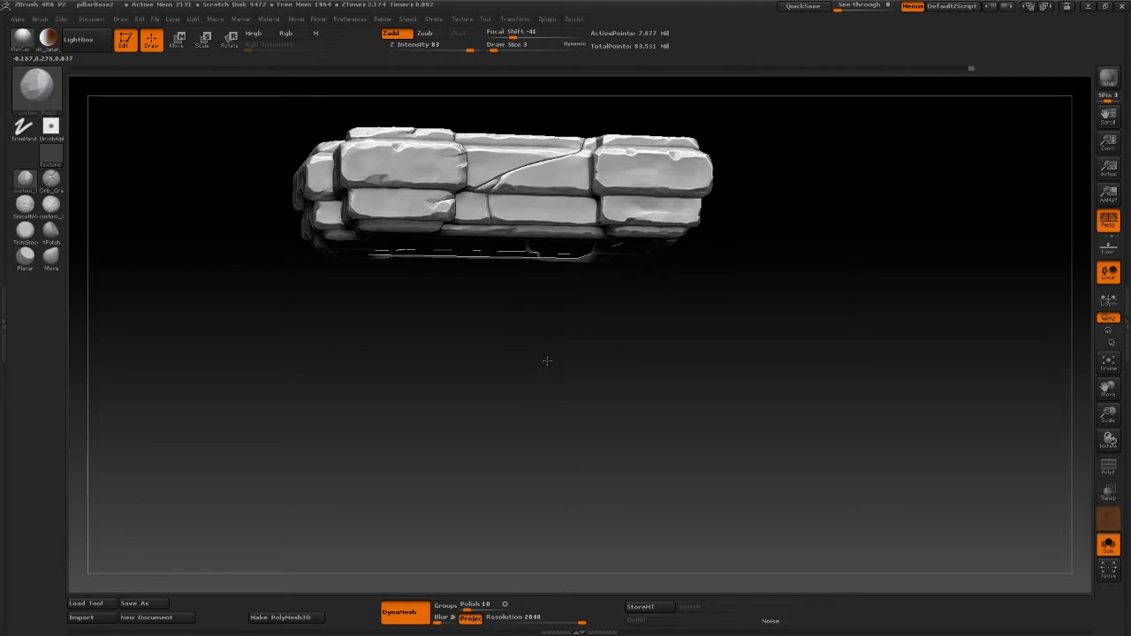
Step: Carve a diagonal crack into the small middle block of the lower row, starting at its upper edge, with Orb_Cracks at draw size 7
alt+drag(545, 362, 570, 410)
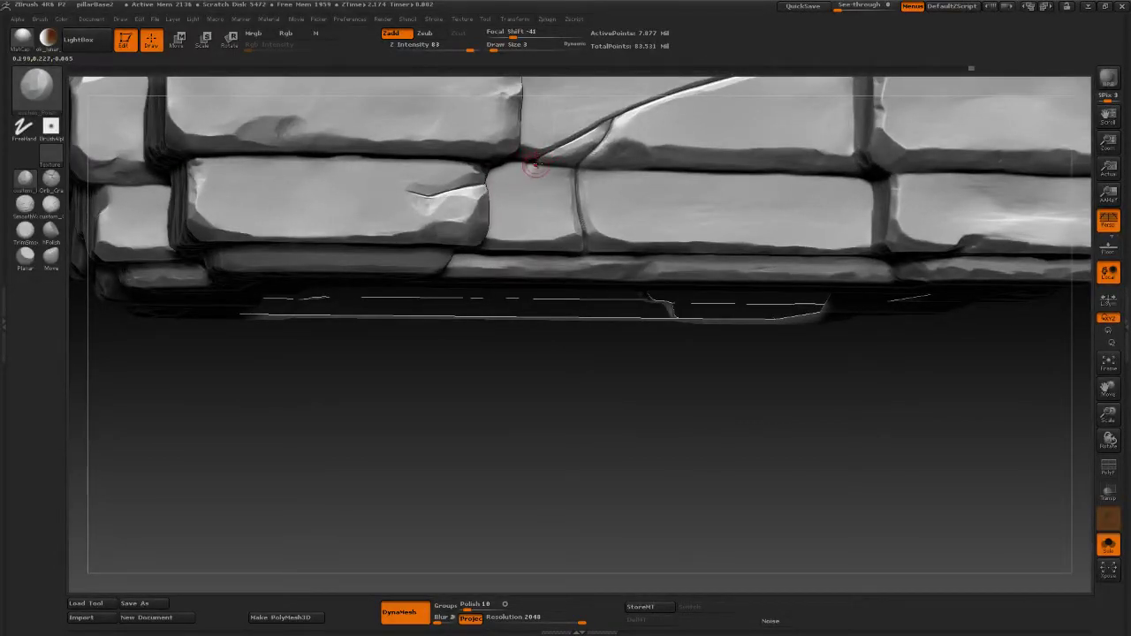
click(50, 178)
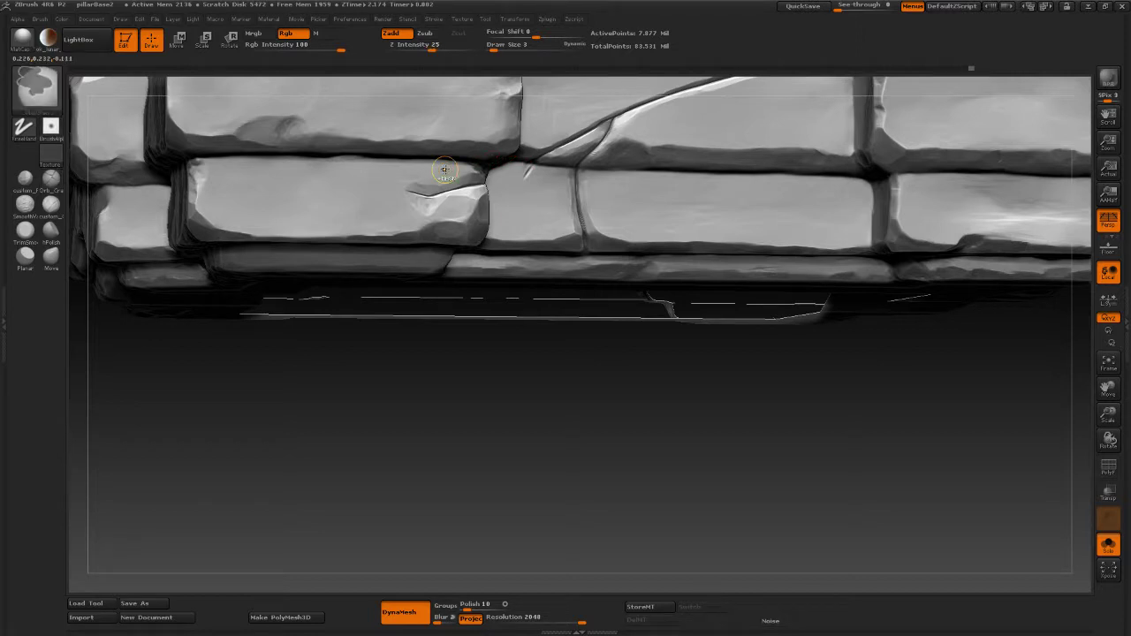
drag(495, 51, 496, 50)
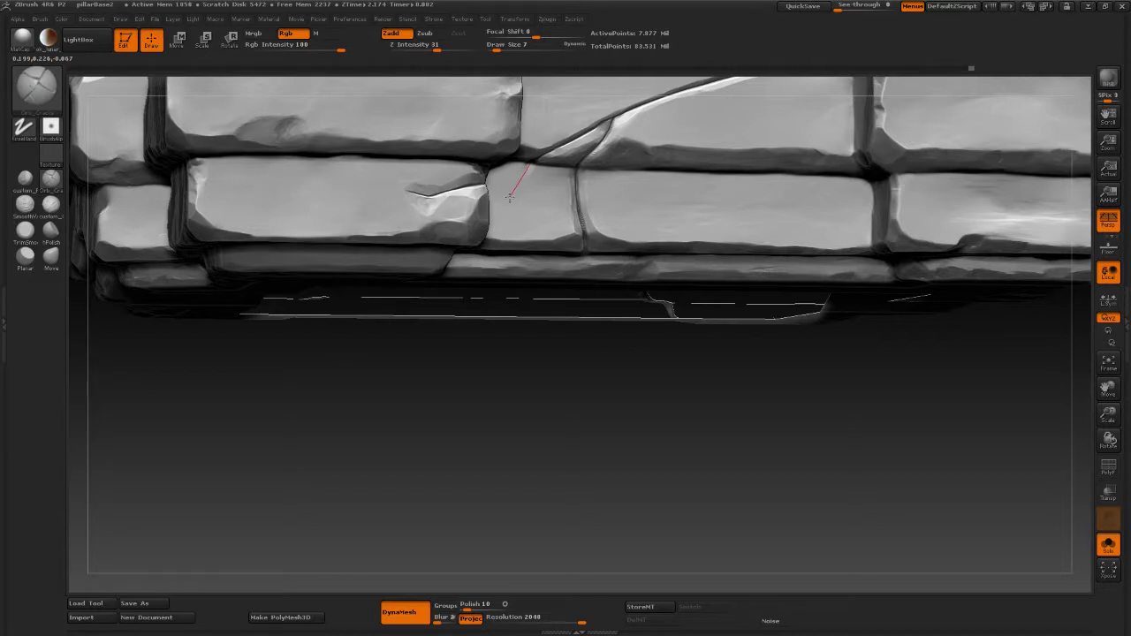
drag(506, 207, 501, 216)
drag(532, 167, 502, 214)
Step: Chip and flatten the edges of the small block's diagonal crack with the custom_Polish brush at draw size 4
click(25, 179)
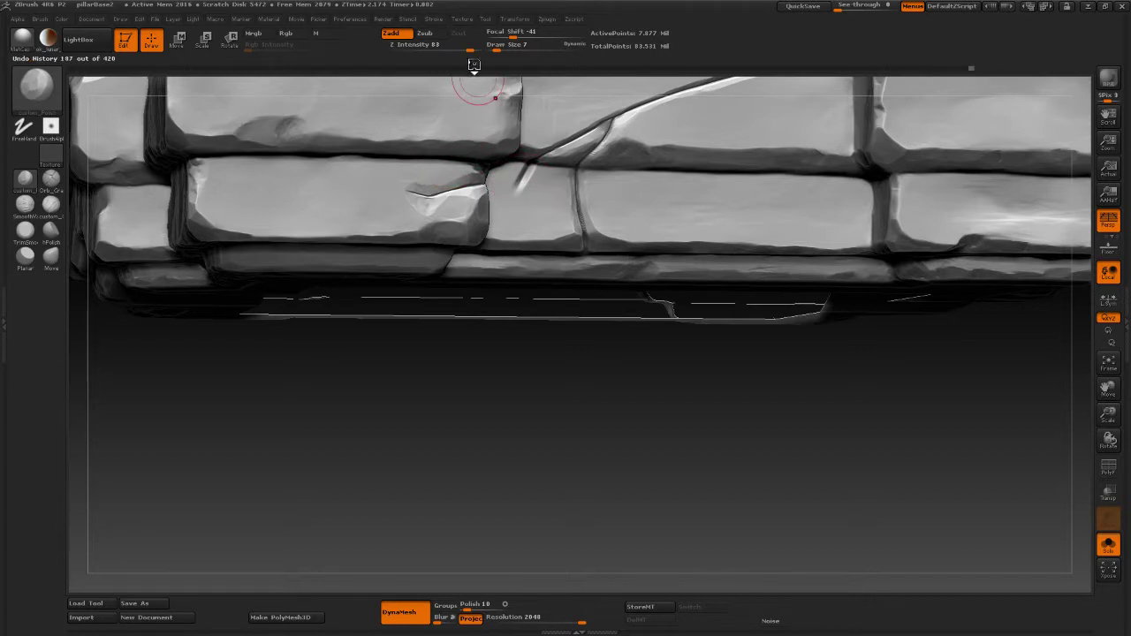
drag(499, 50, 492, 50)
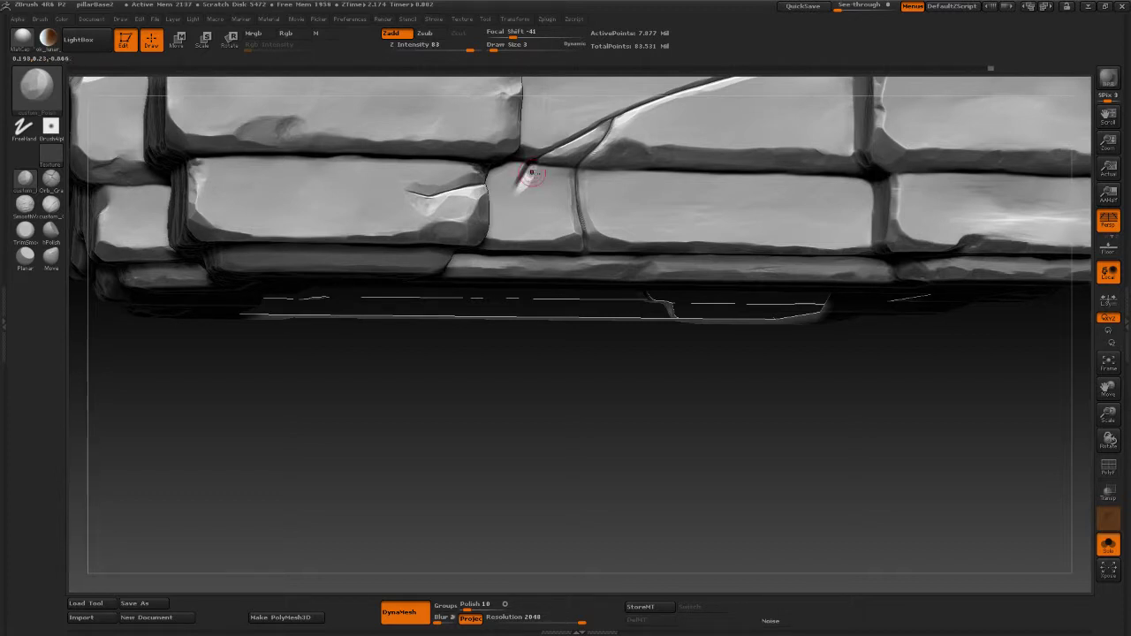
mouse_move(530, 356)
mouse_down()
mouse_move(509, 405)
mouse_move(518, 296)
mouse_up()
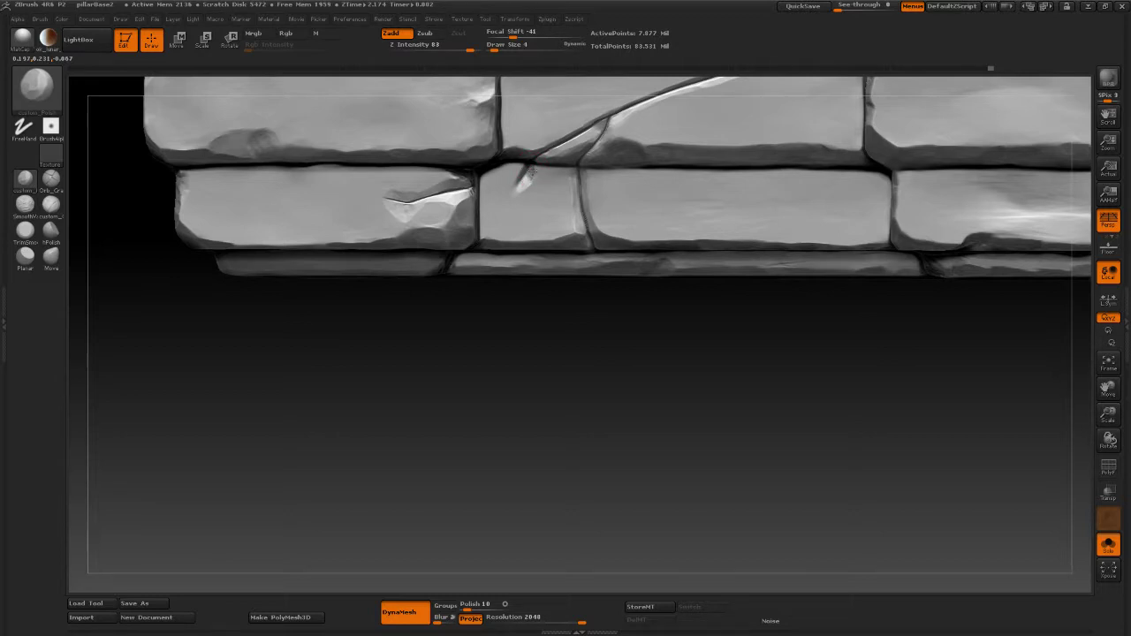
drag(498, 373, 500, 182)
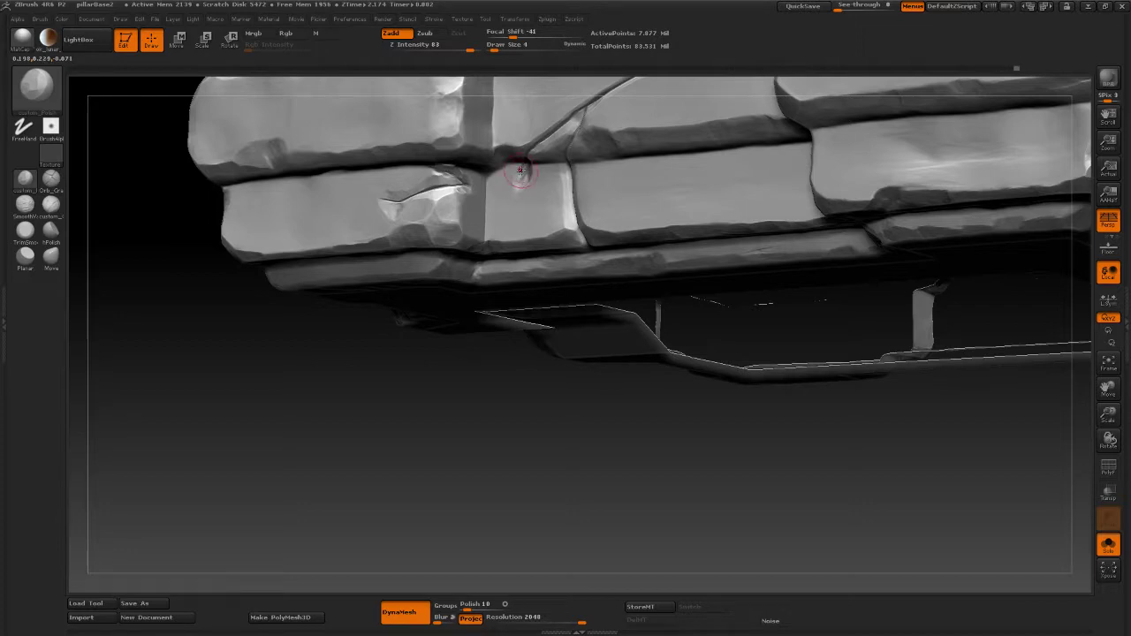
mouse_move(397, 397)
mouse_down()
mouse_move(494, 193)
mouse_move(478, 188)
mouse_move(528, 166)
mouse_up()
Step: Recarve the small block's diagonal crack with Orb_Cracks at draw size 4 and bevel its edges with custom_Polish
click(51, 178)
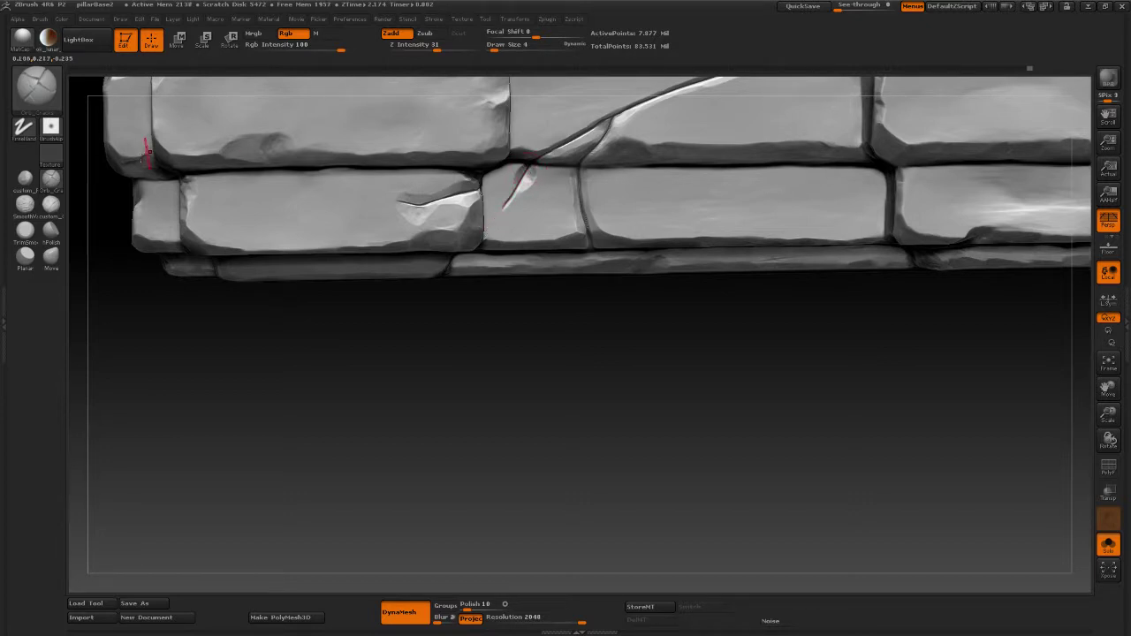
click(25, 178)
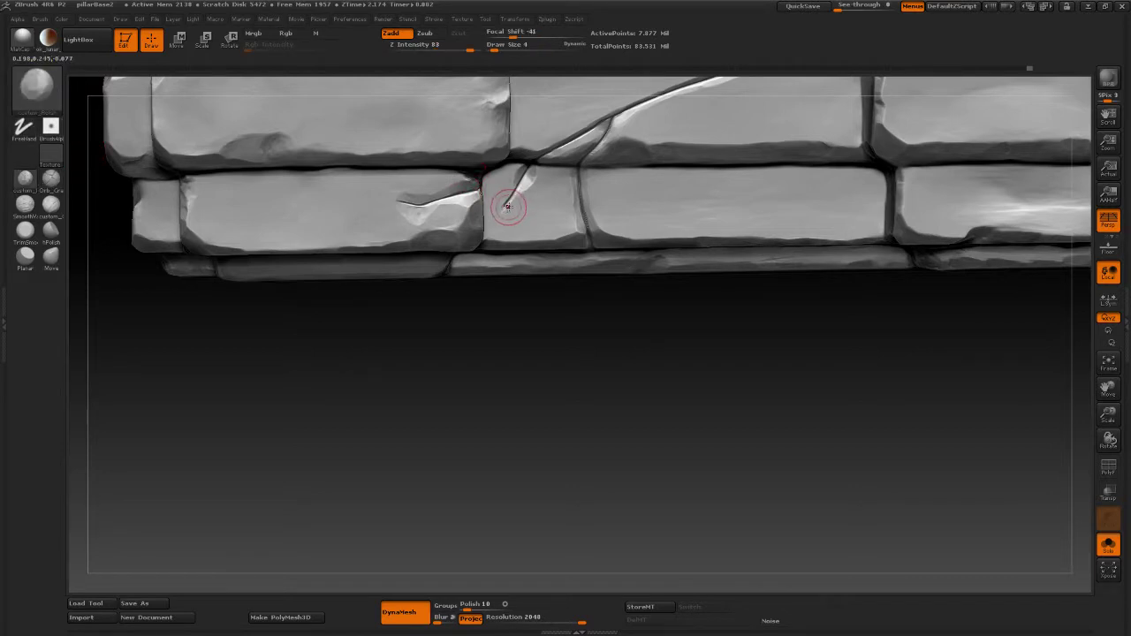
drag(527, 174, 507, 210)
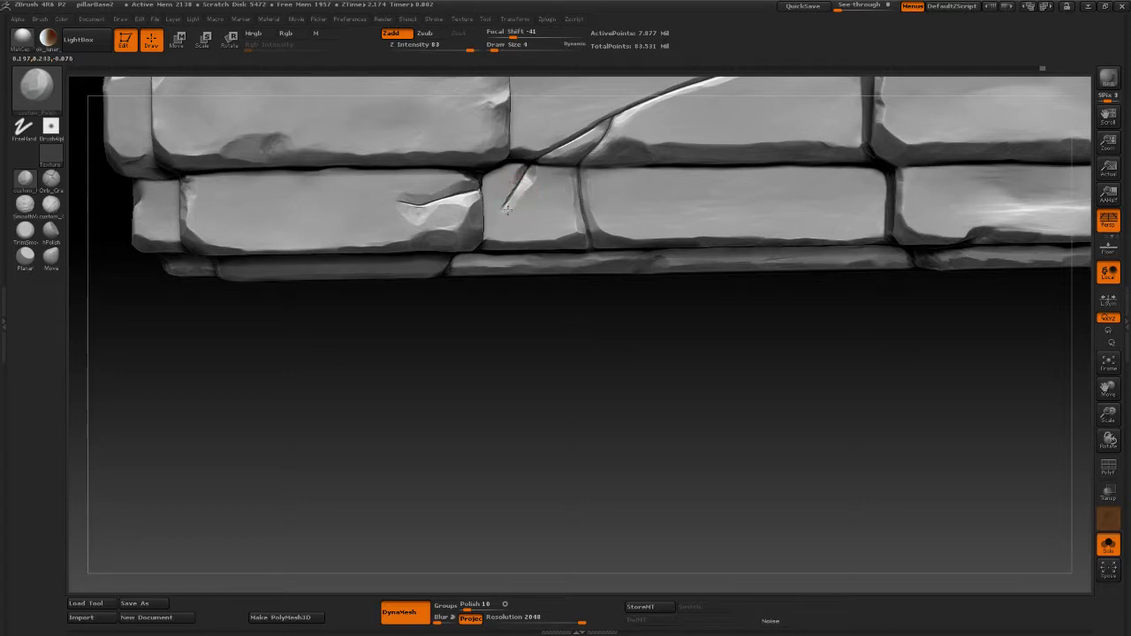
drag(434, 379, 484, 168)
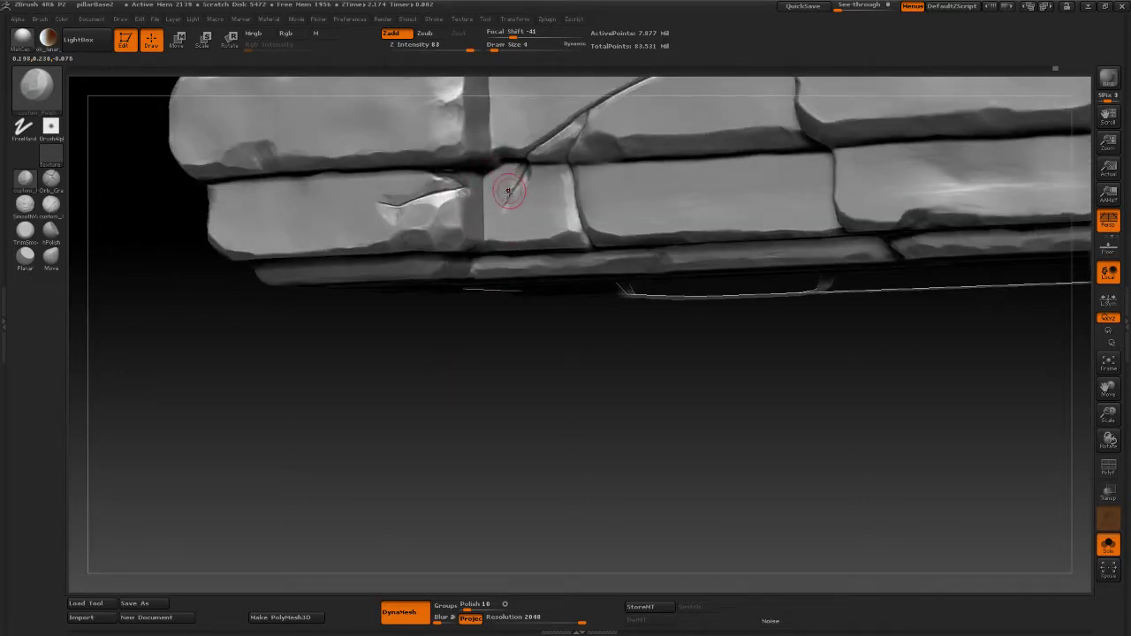
drag(520, 173, 506, 196)
drag(500, 209, 497, 219)
drag(416, 366, 440, 385)
drag(526, 168, 517, 180)
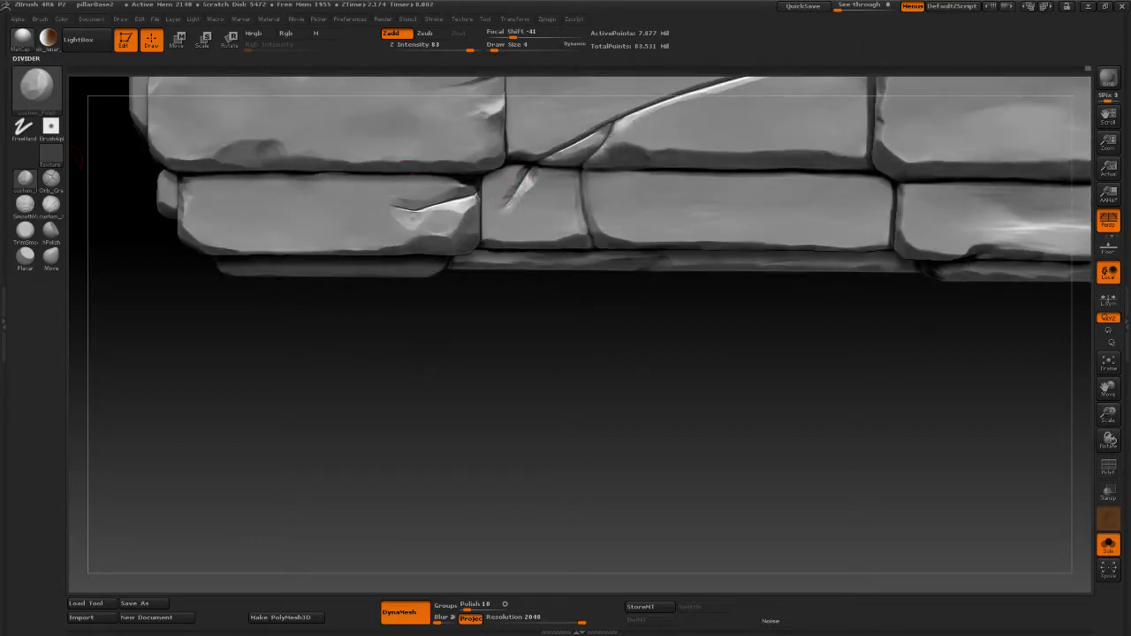
Step: Extend the diagonal crack toward the small block's lower corner with Orb_Cracks, replacing the first stroke with one at draw size 7
click(51, 177)
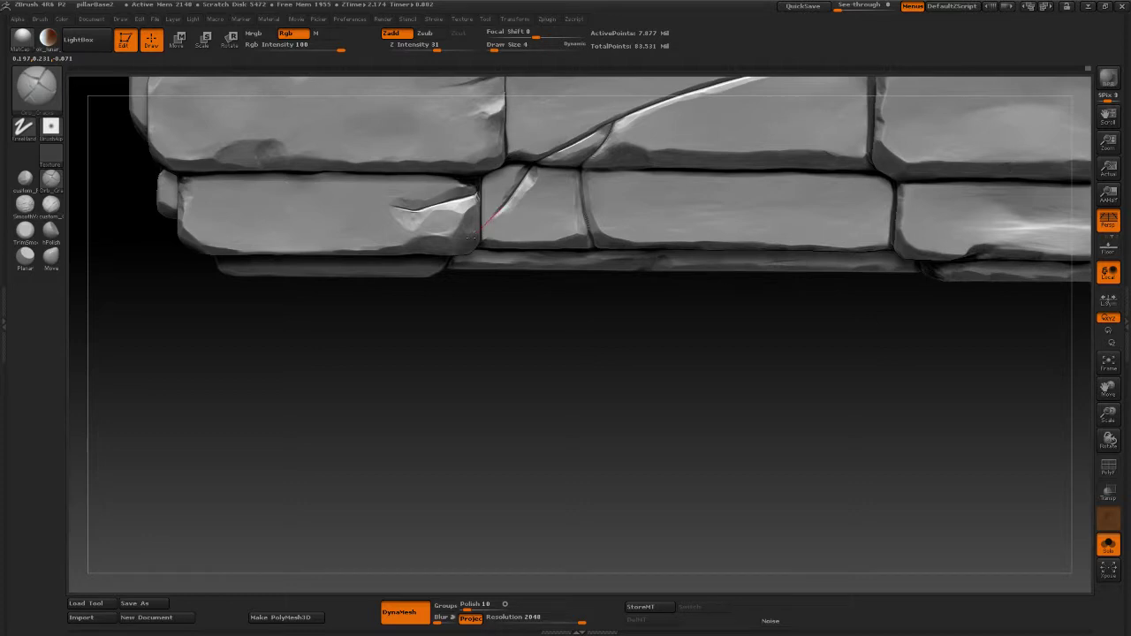
drag(465, 240, 466, 237)
mouse_move(412, 371)
mouse_down()
mouse_move(397, 369)
mouse_move(439, 366)
mouse_up()
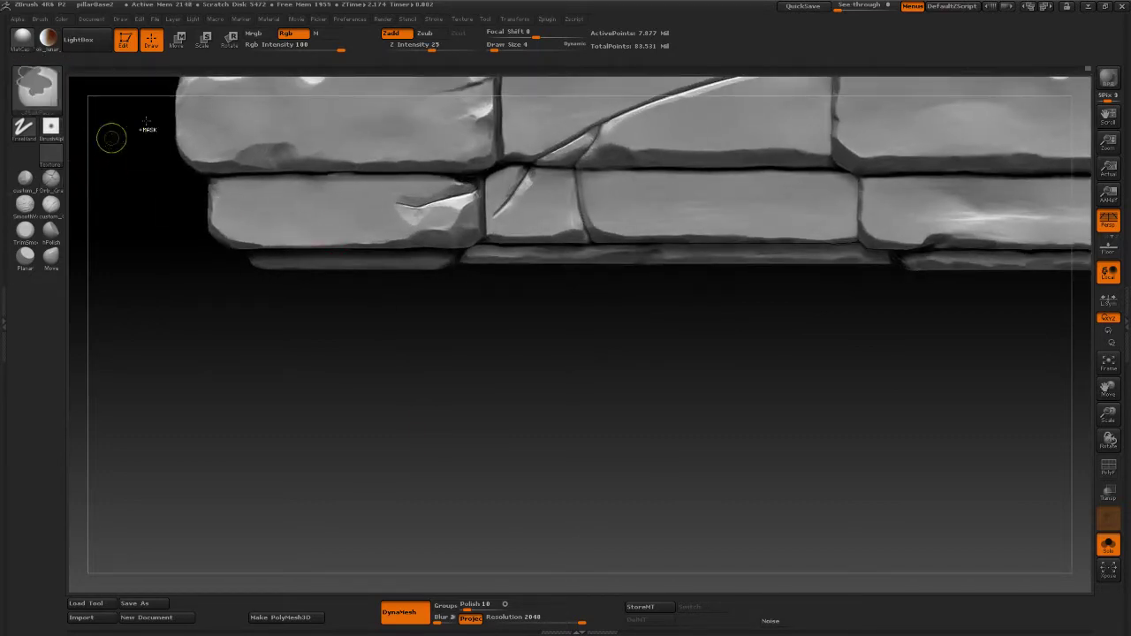
key(ctrl+z)
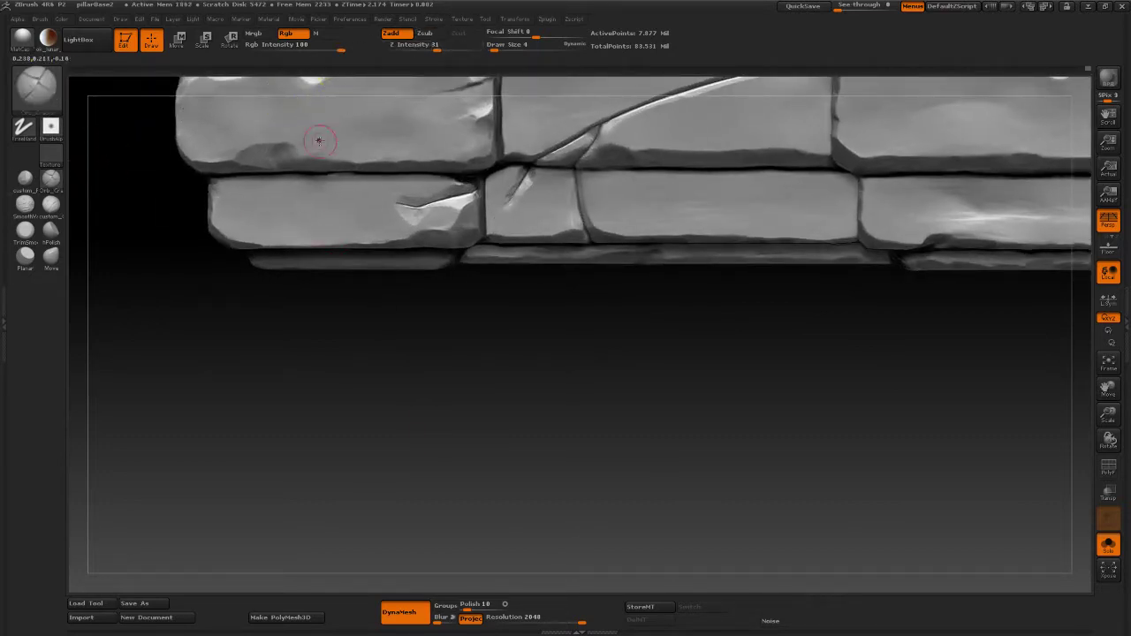
drag(492, 47, 493, 46)
drag(506, 202, 480, 238)
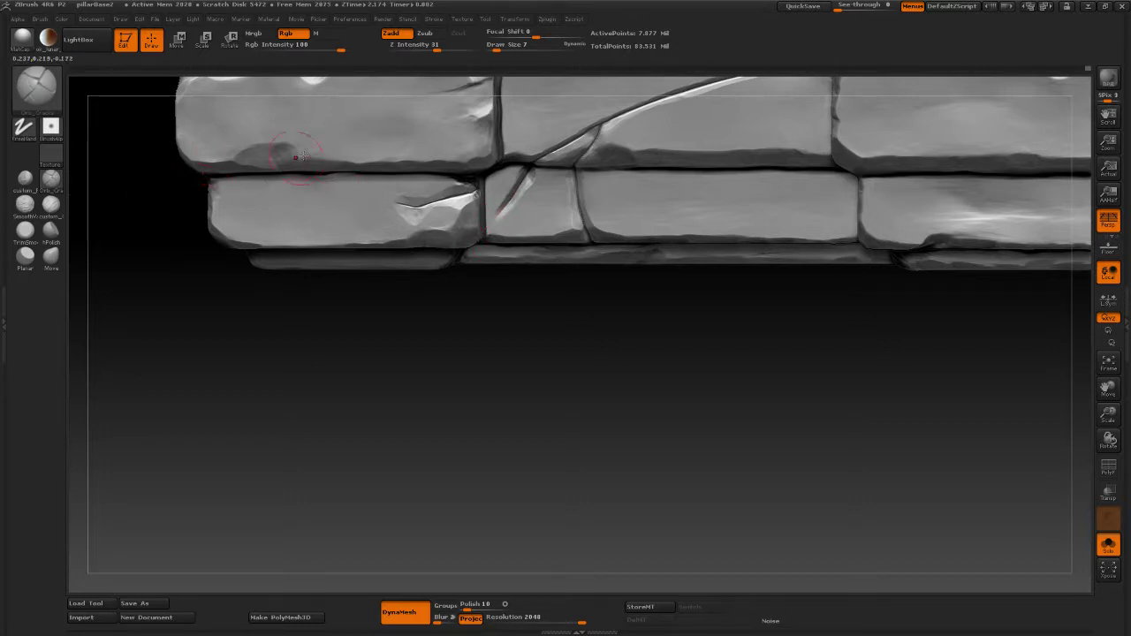
Step: Flatten and widen the chipped facet along the extended diagonal crack with custom_Polish at draw size 4
click(26, 181)
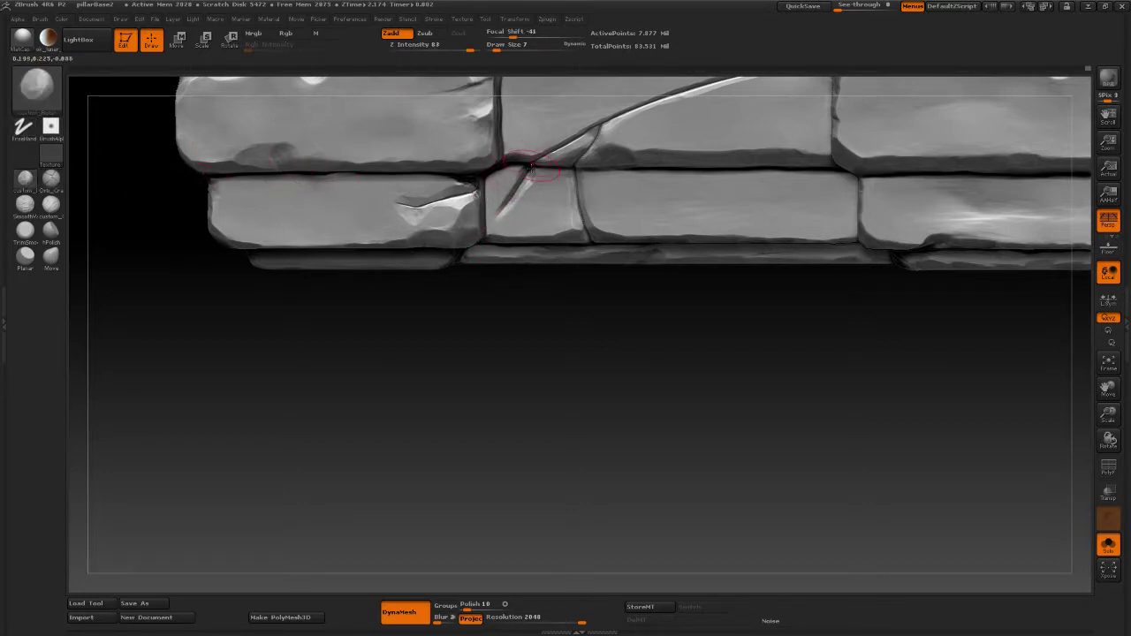
key(space)
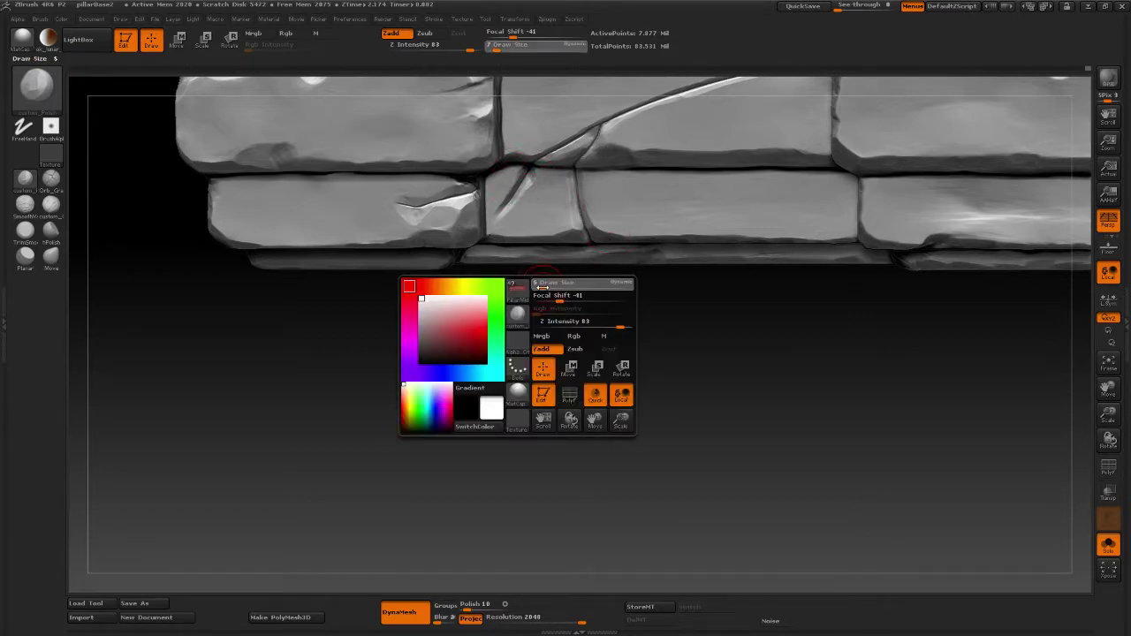
drag(540, 289, 541, 287)
drag(525, 178, 510, 195)
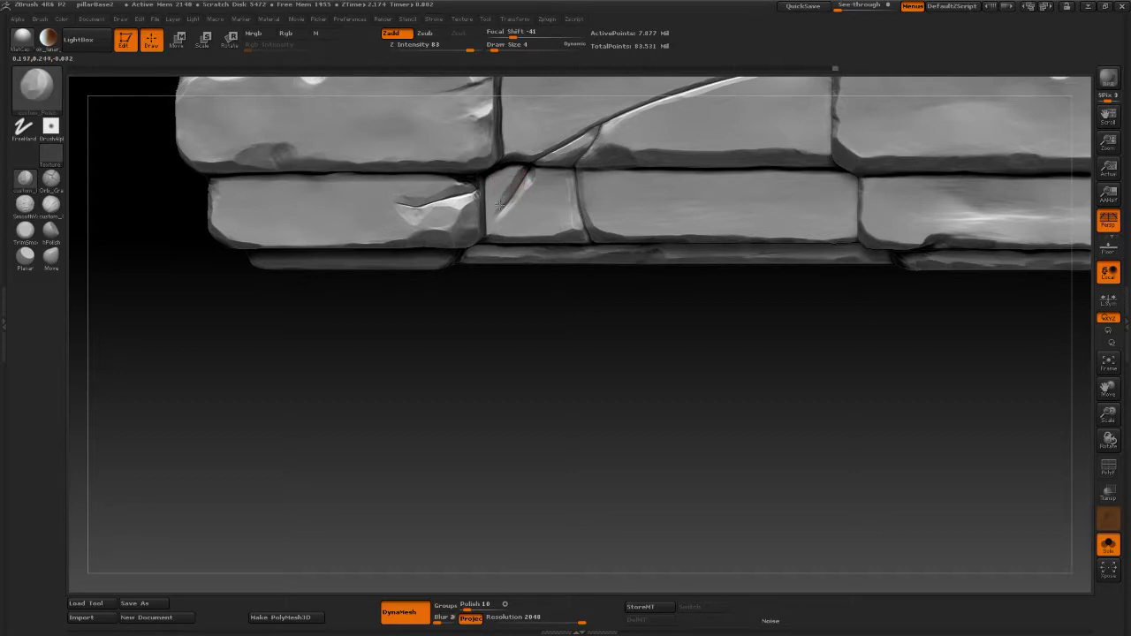
mouse_move(505, 215)
mouse_down()
mouse_move(522, 191)
mouse_move(506, 215)
mouse_up()
drag(508, 209, 513, 181)
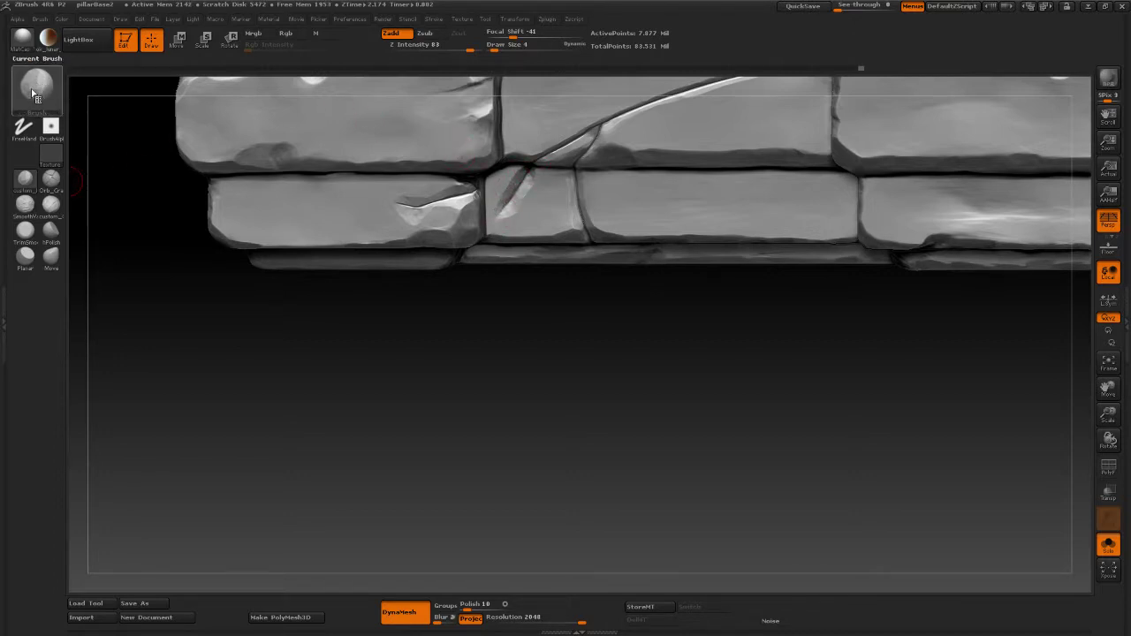
Step: Deepen the small block's diagonal crack with Orb_Cracks and tighten it with the custom_pinch brush at draw size 4
click(51, 178)
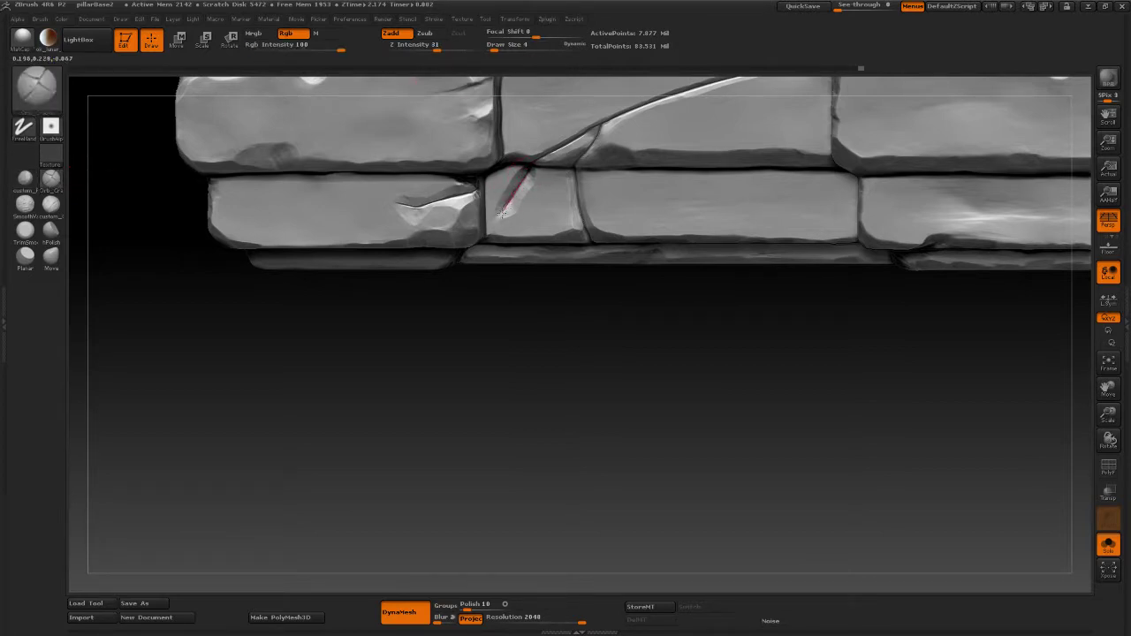
drag(485, 234, 484, 239)
click(36, 86)
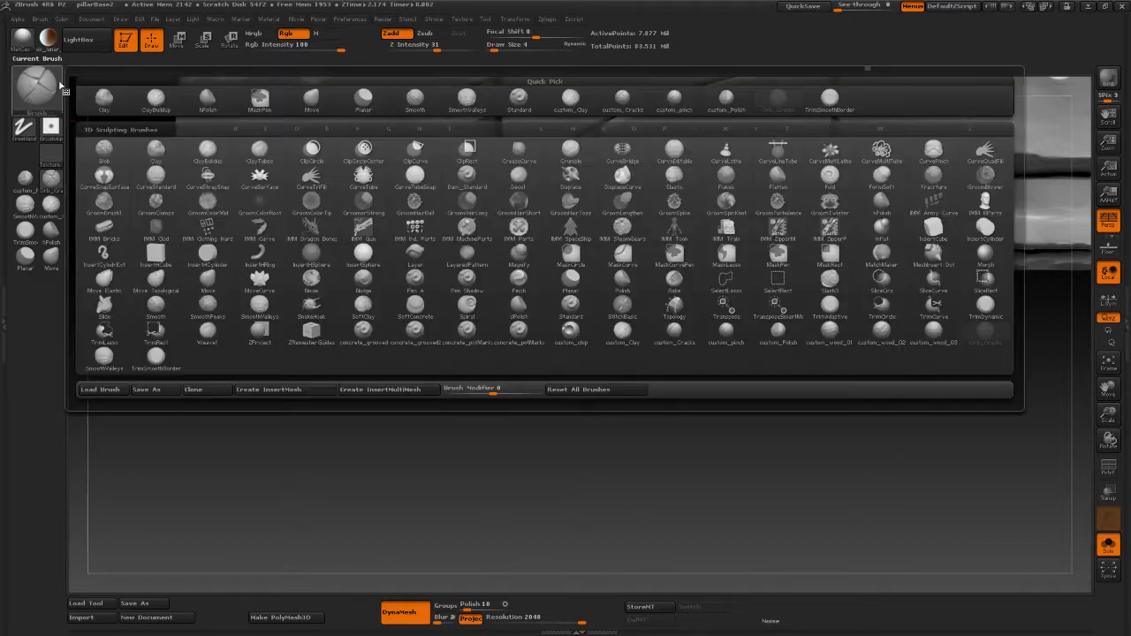
click(719, 334)
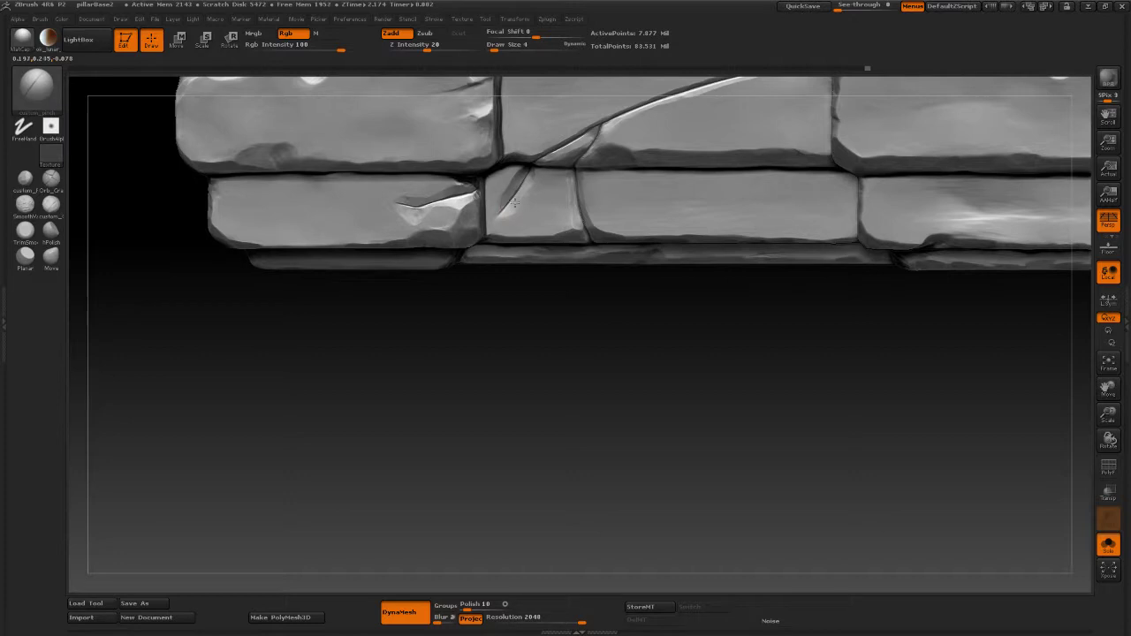
mouse_move(522, 330)
mouse_down()
mouse_move(556, 383)
mouse_move(552, 351)
mouse_up()
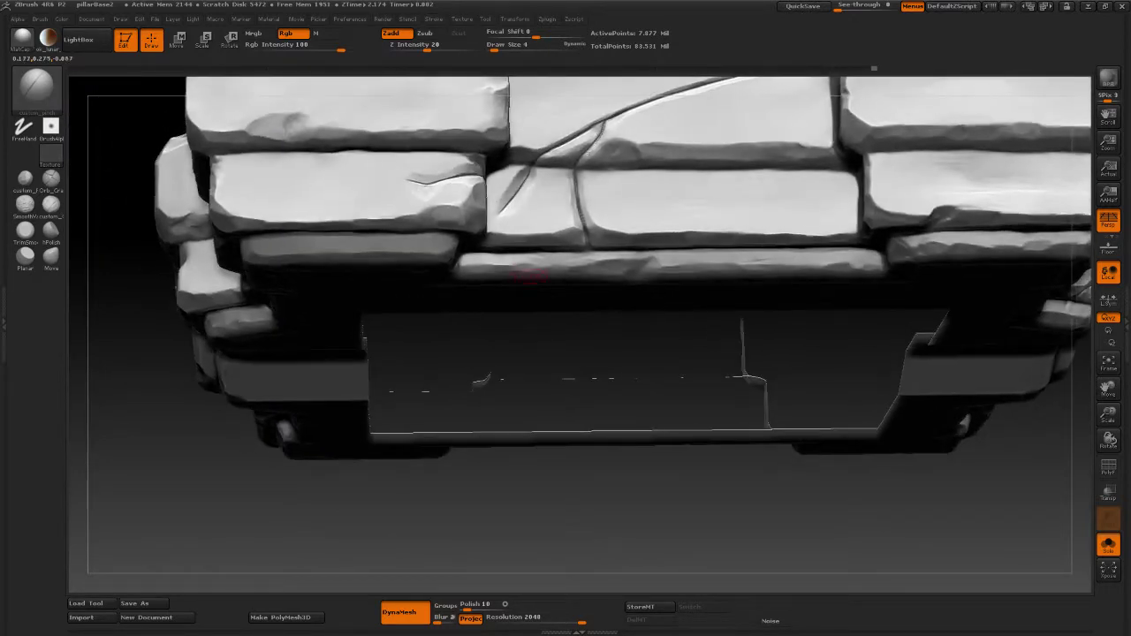
Step: Polish the diagonal crack's edges with custom_Polish and pinch its upper part again with custom_pinch
click(29, 178)
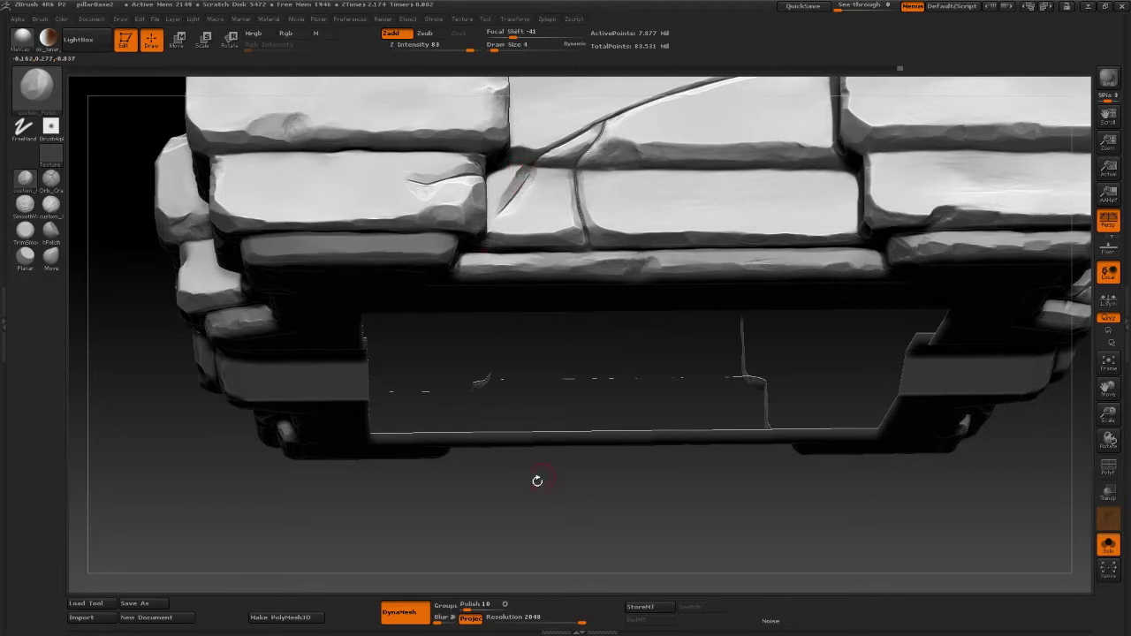
drag(537, 477, 522, 495)
drag(521, 495, 458, 381)
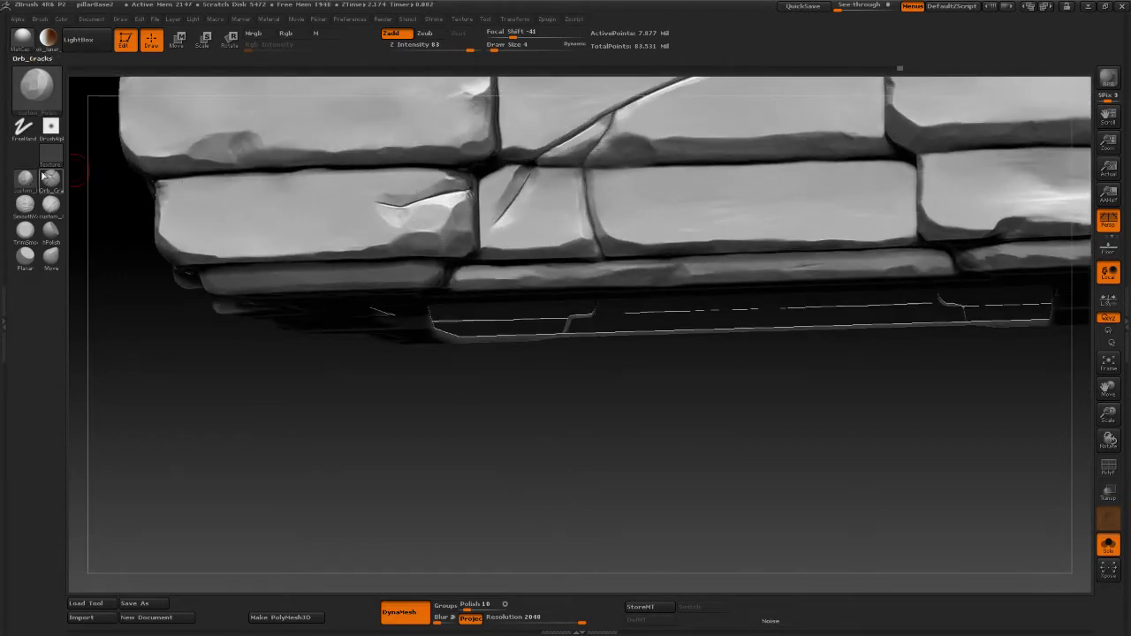
click(36, 89)
click(664, 330)
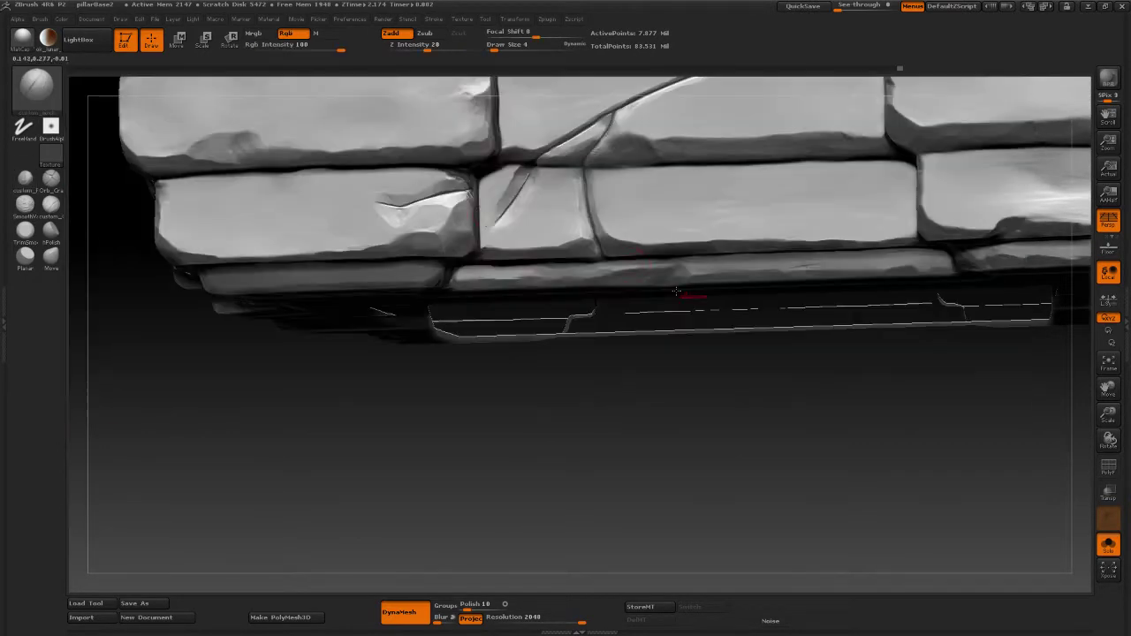
mouse_move(506, 183)
mouse_down()
mouse_move(531, 187)
mouse_move(499, 218)
mouse_move(525, 176)
mouse_up()
drag(552, 405, 545, 437)
Step: Step back through the undo history to the state before the small block's diagonal crack was carved
key(ctrl)
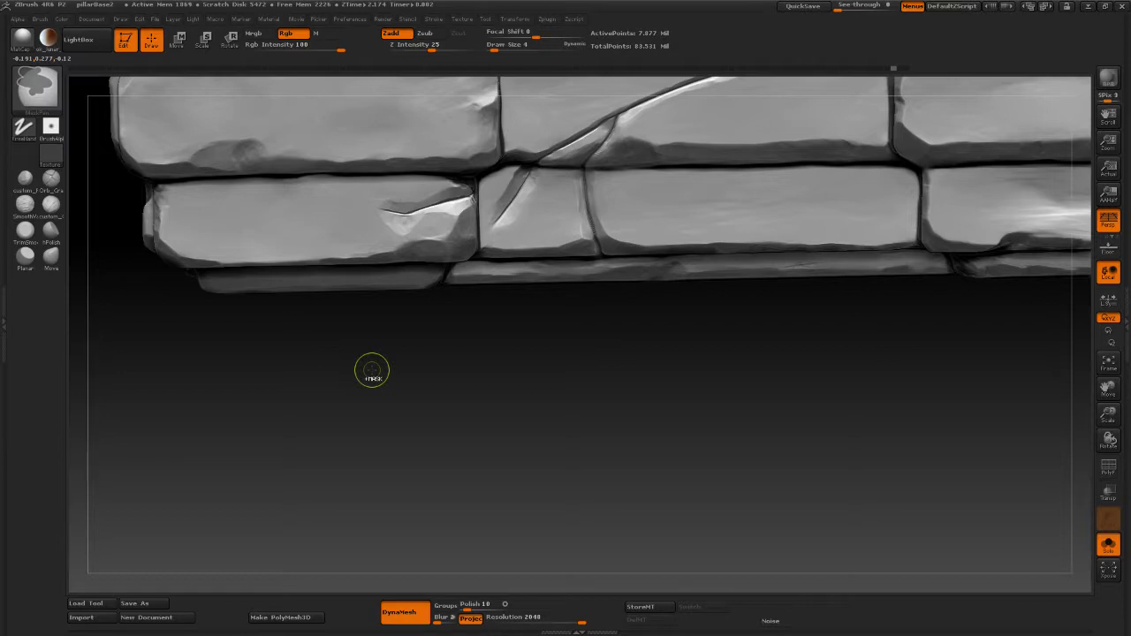
key(ctrl+z)
key(ctrl+z)
key(ctrl+z)
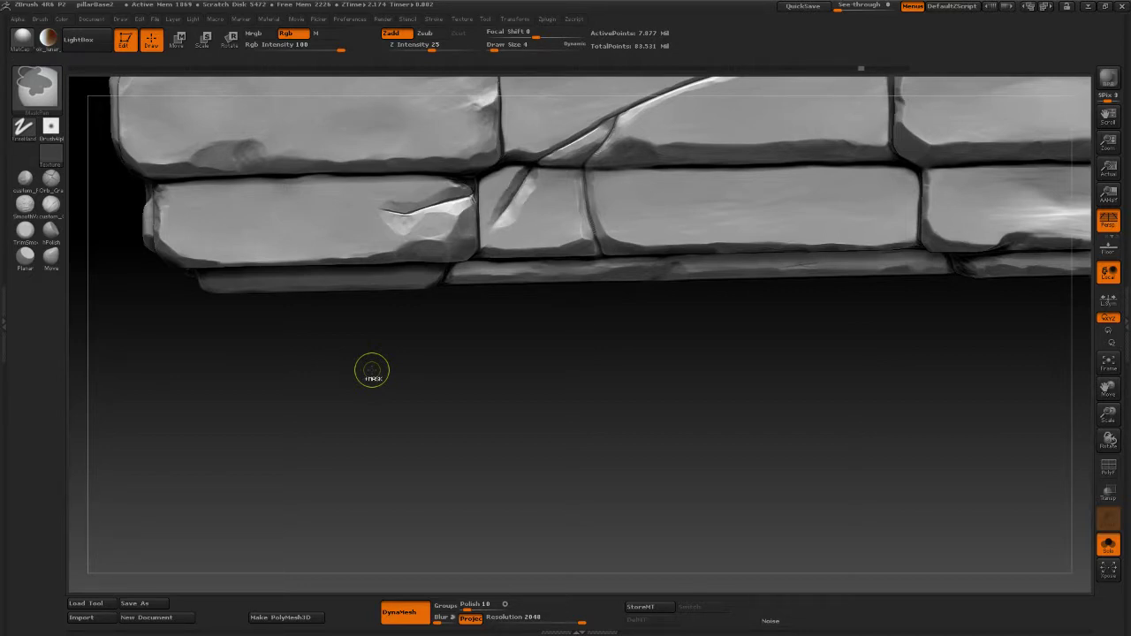
key(ctrl+z)
key(ctrl+z)
key(ctrl+z)
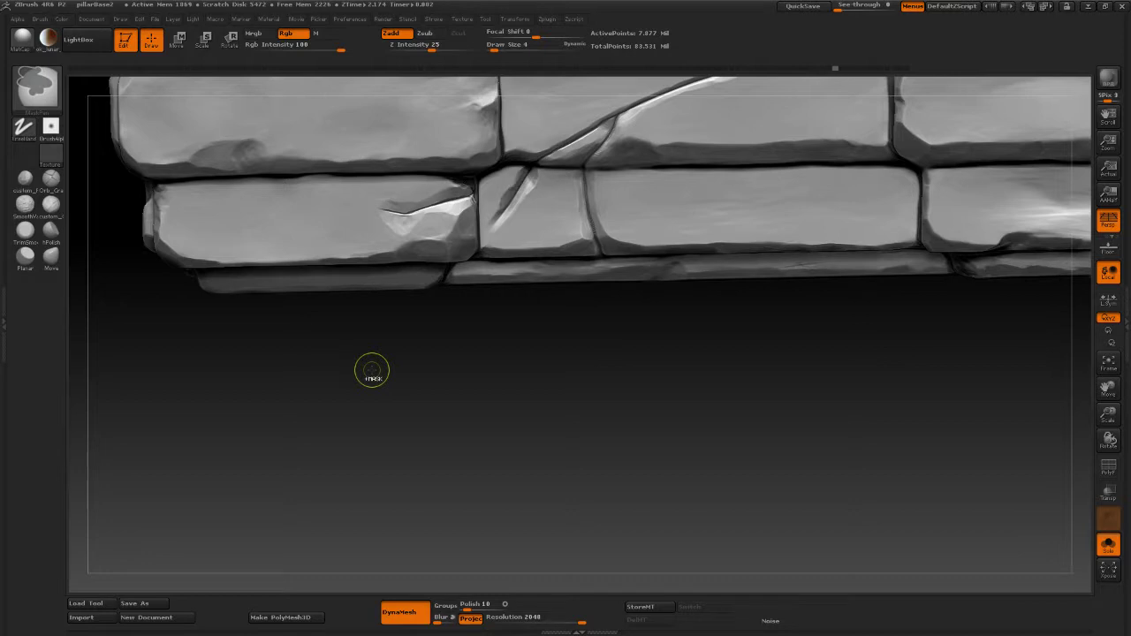
key(ctrl+z)
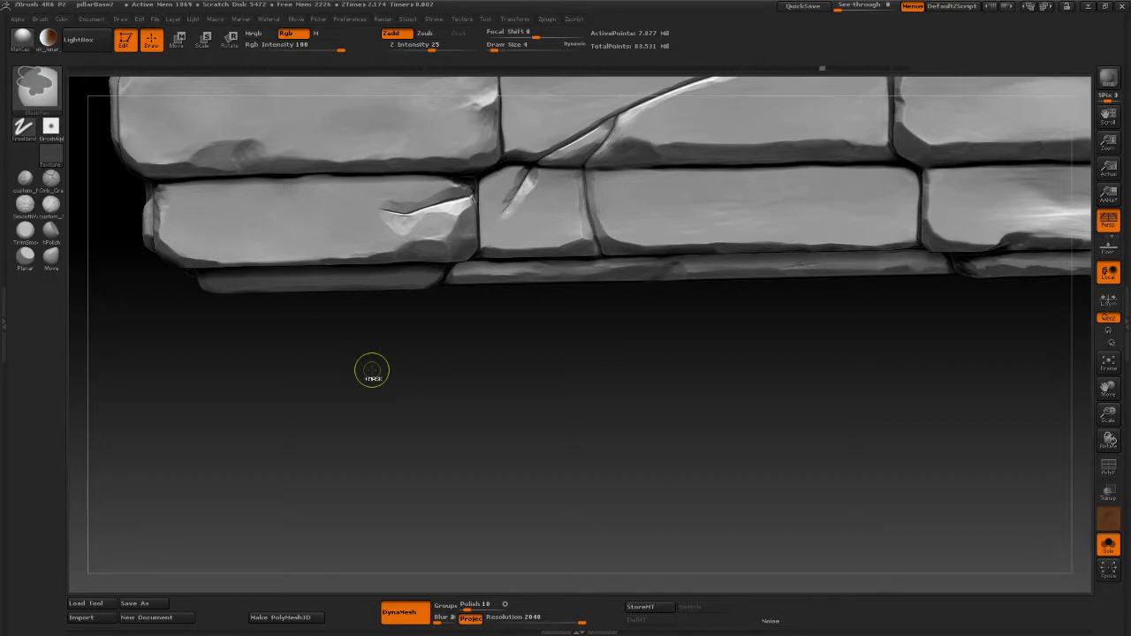
key(ctrl+z)
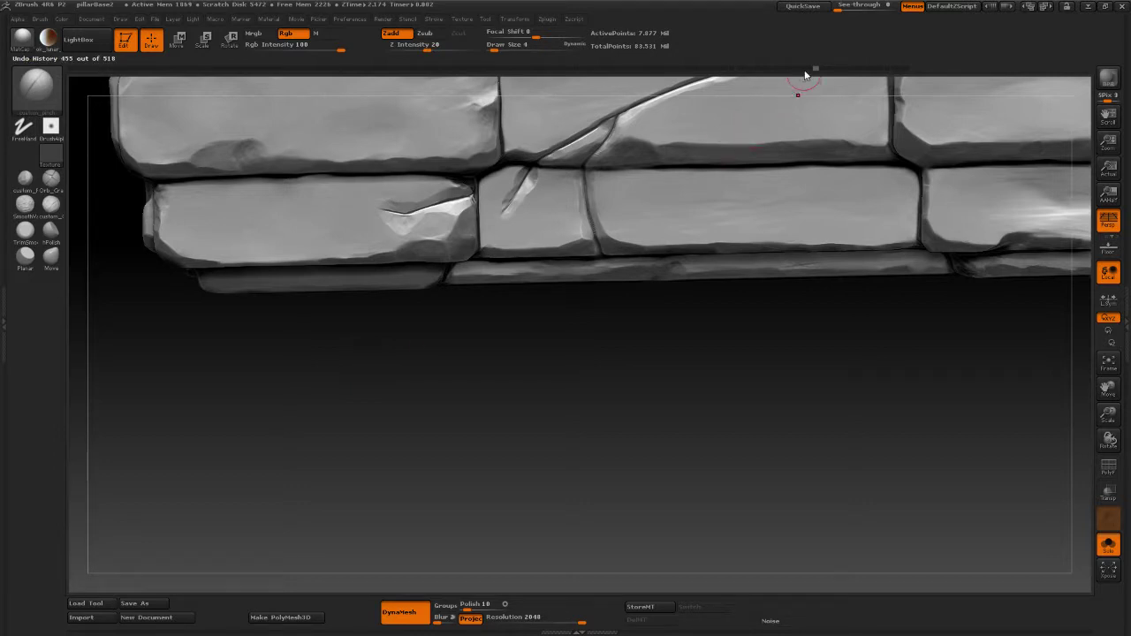
click(808, 68)
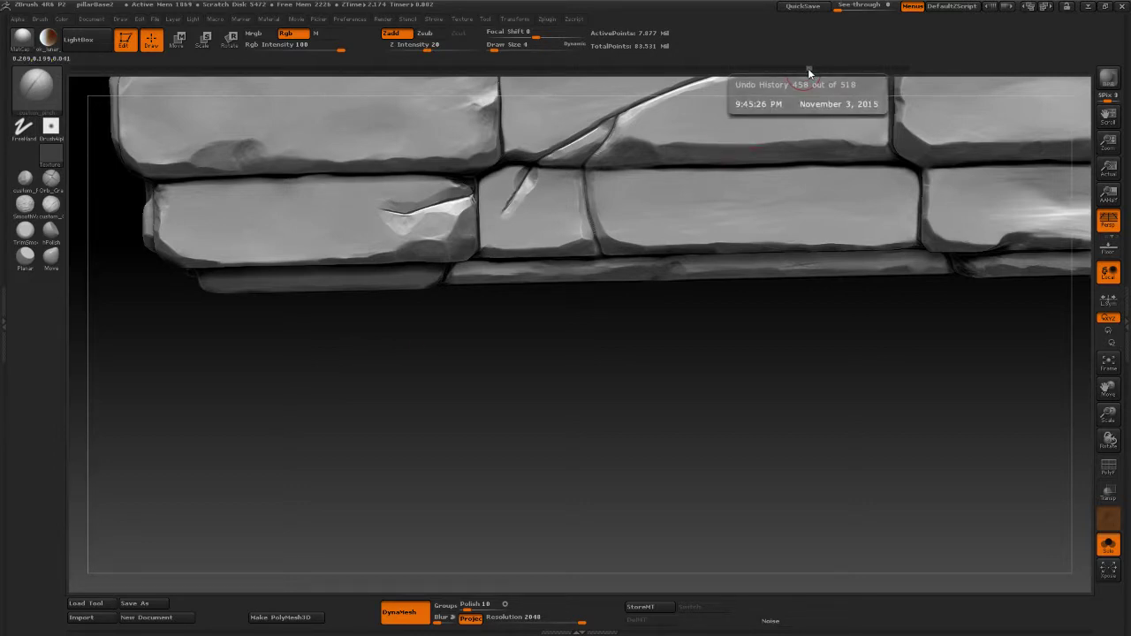
mouse_move(807, 68)
mouse_down()
mouse_move(738, 68)
mouse_move(747, 73)
mouse_up()
mouse_move(748, 72)
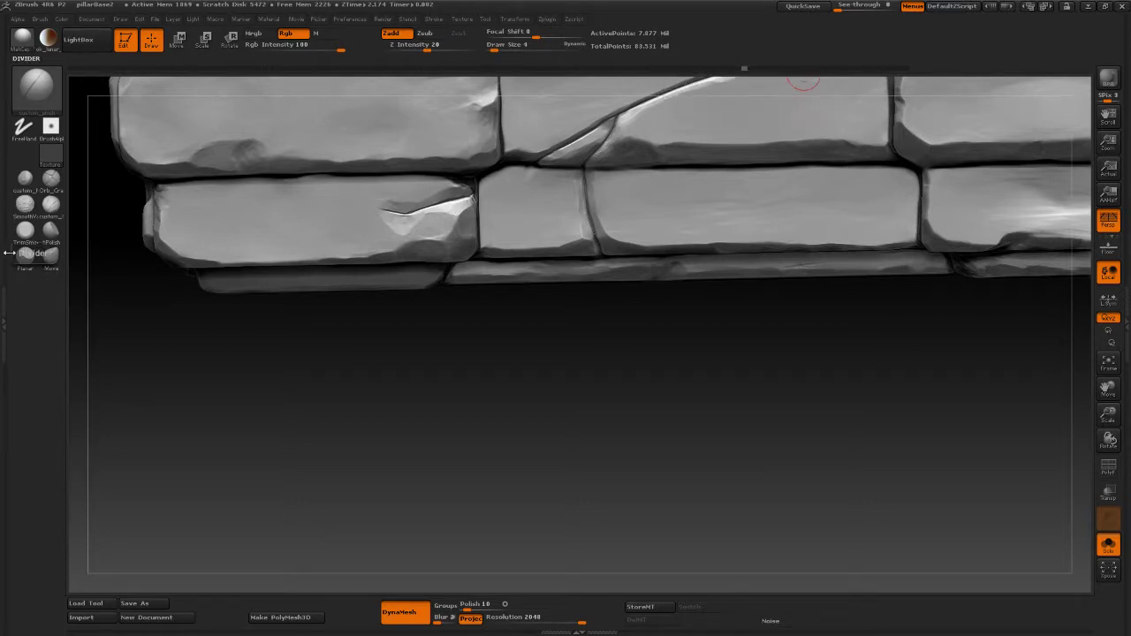
Step: Polish the small block's upper edge with the hPolish brush at draw size 4, accepting removal of the later undo history
click(50, 231)
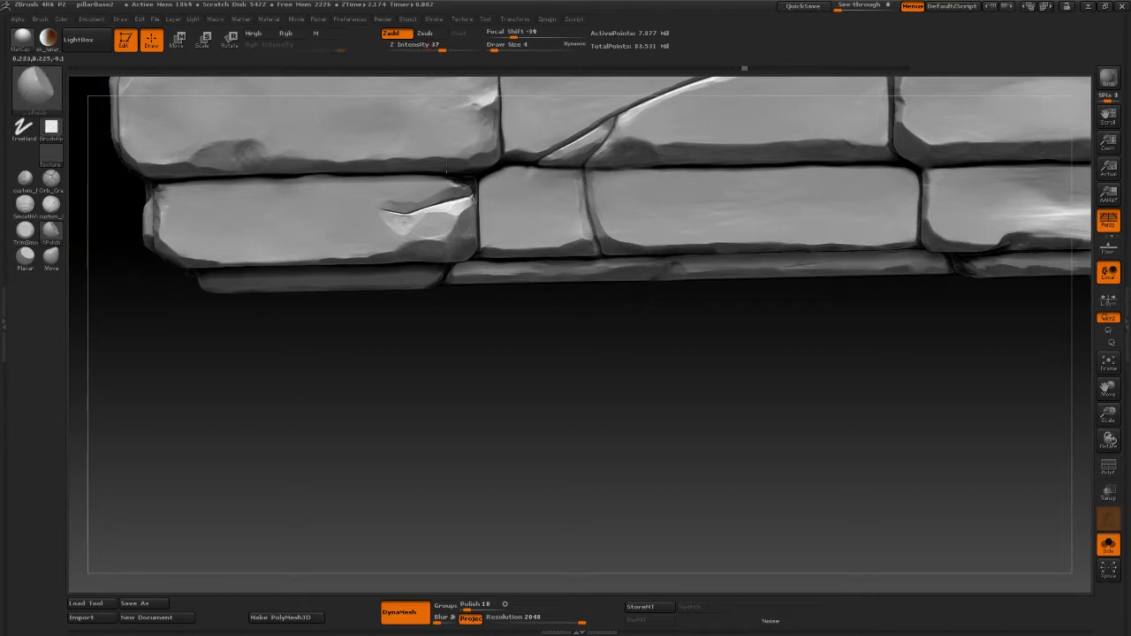
click(531, 173)
click(530, 209)
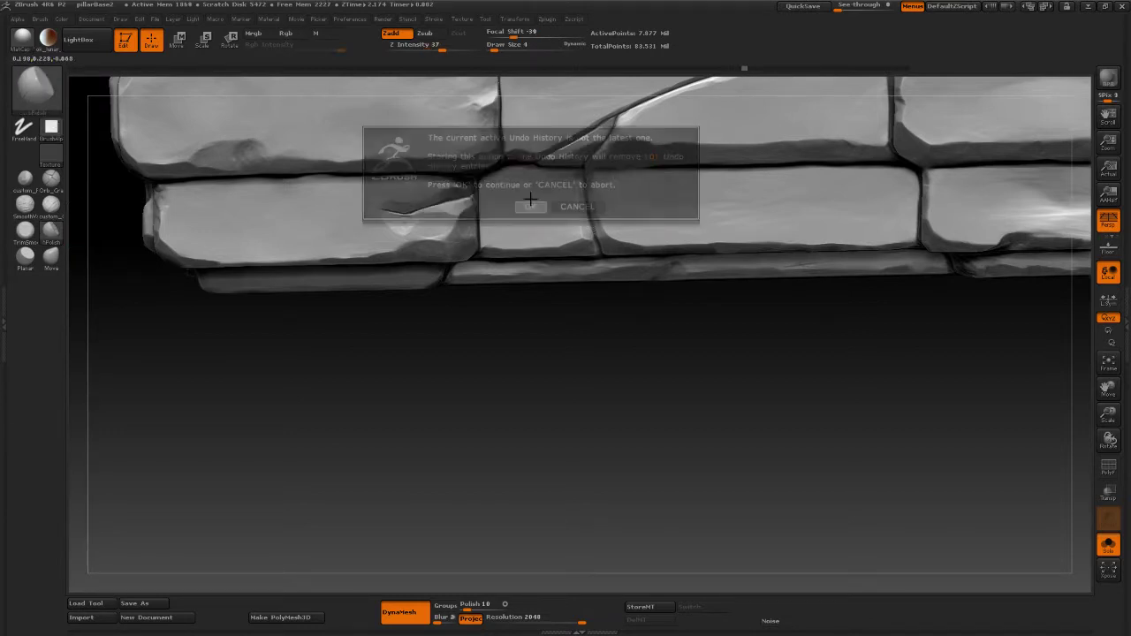
drag(525, 182, 542, 174)
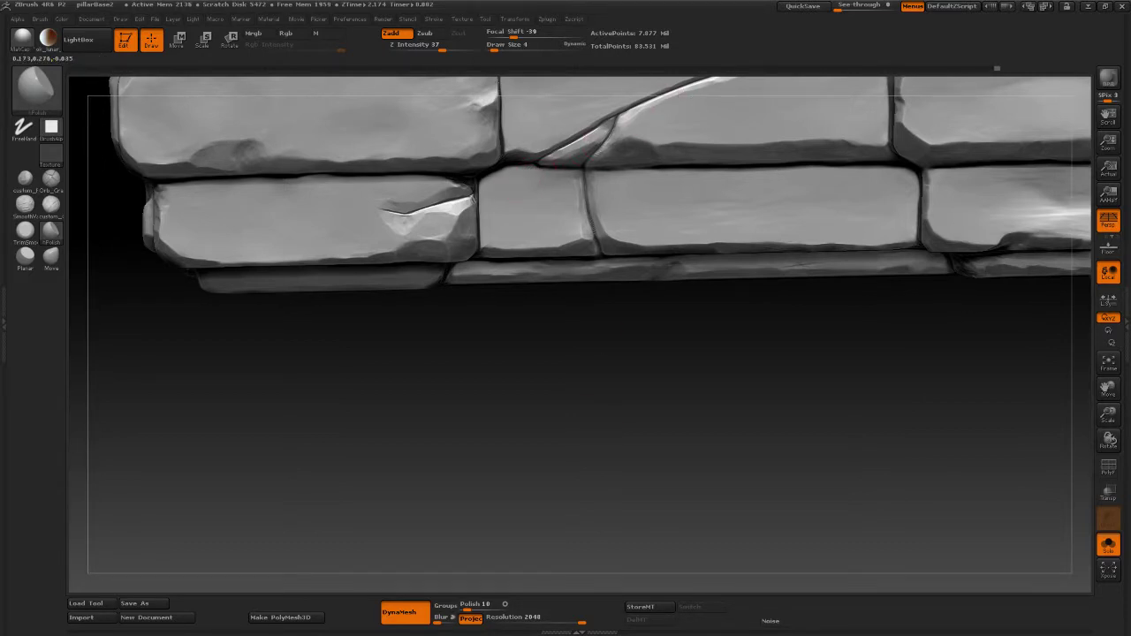
Step: Save the project over the existing pillarBase2.ZPR file in the Pillar folder
mouse_move(601, 431)
mouse_down()
mouse_move(590, 408)
mouse_move(492, 430)
mouse_up()
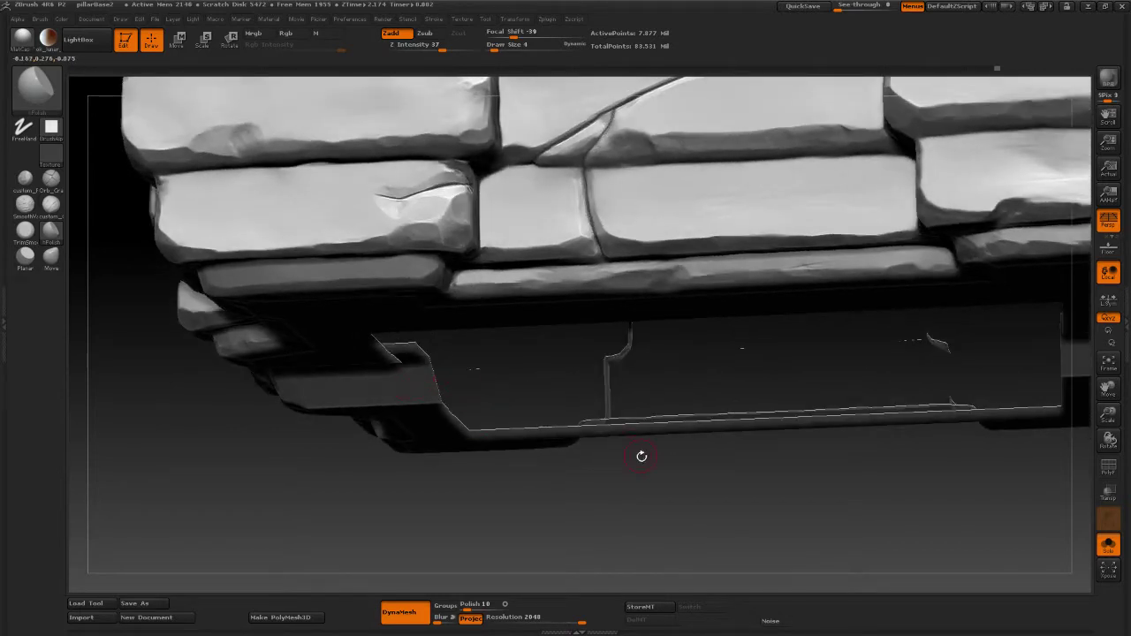
alt+drag(348, 534, 522, 417)
drag(722, 421, 588, 440)
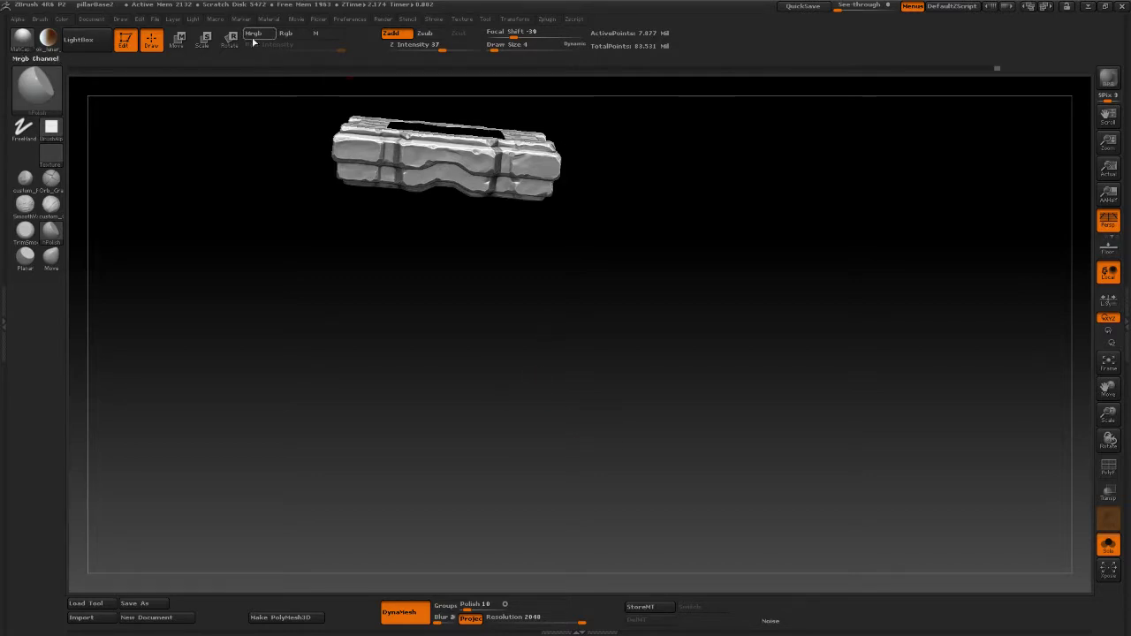
click(158, 24)
click(252, 42)
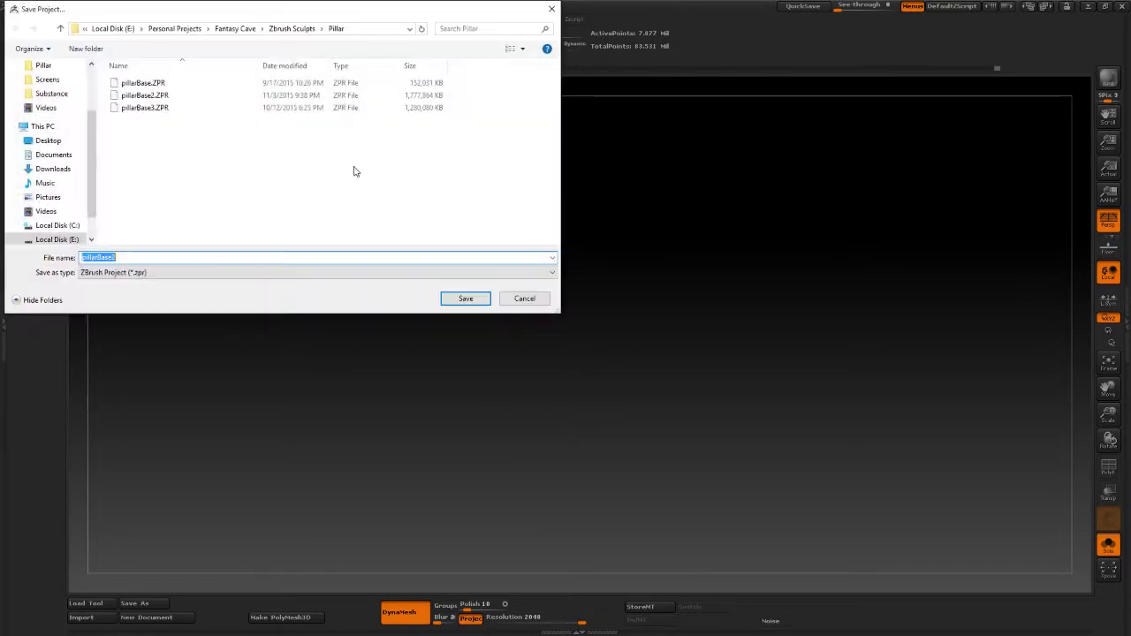
double_click(185, 100)
click(590, 316)
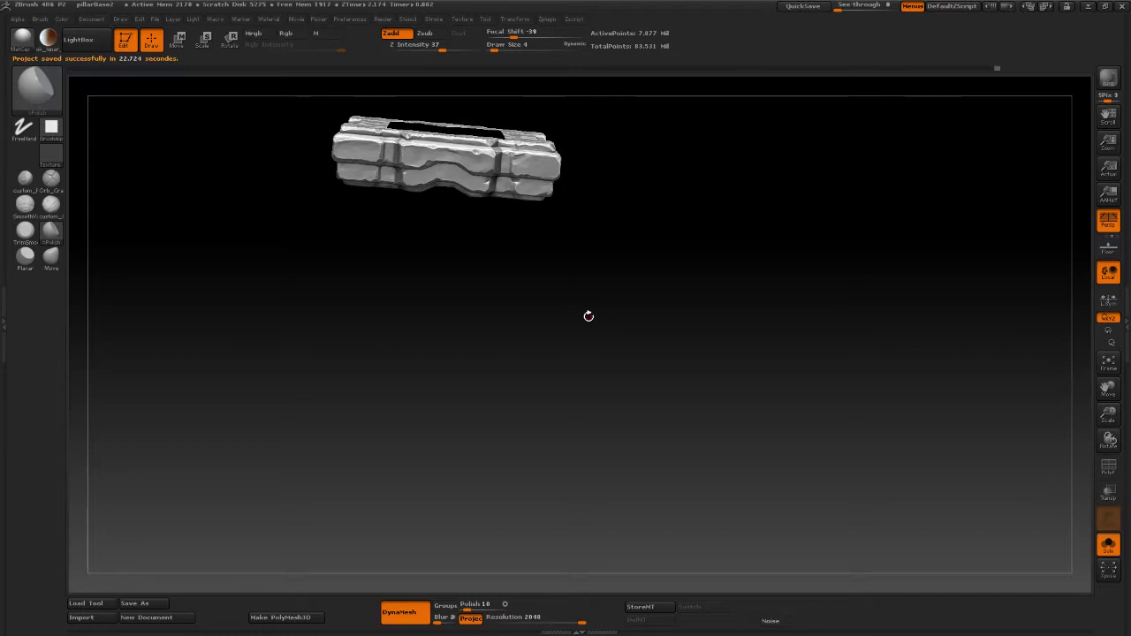
Step: Store a morph target of the pillar base and give it surface noise from the NoiseMaker.ZNM preset
click(654, 607)
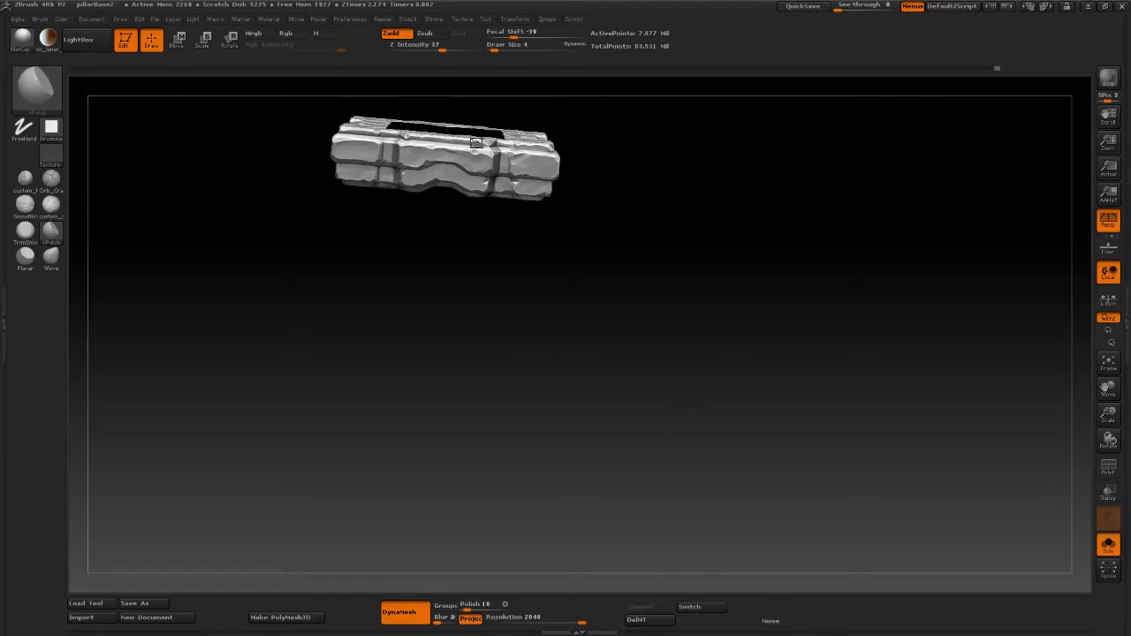
drag(636, 288, 871, 296)
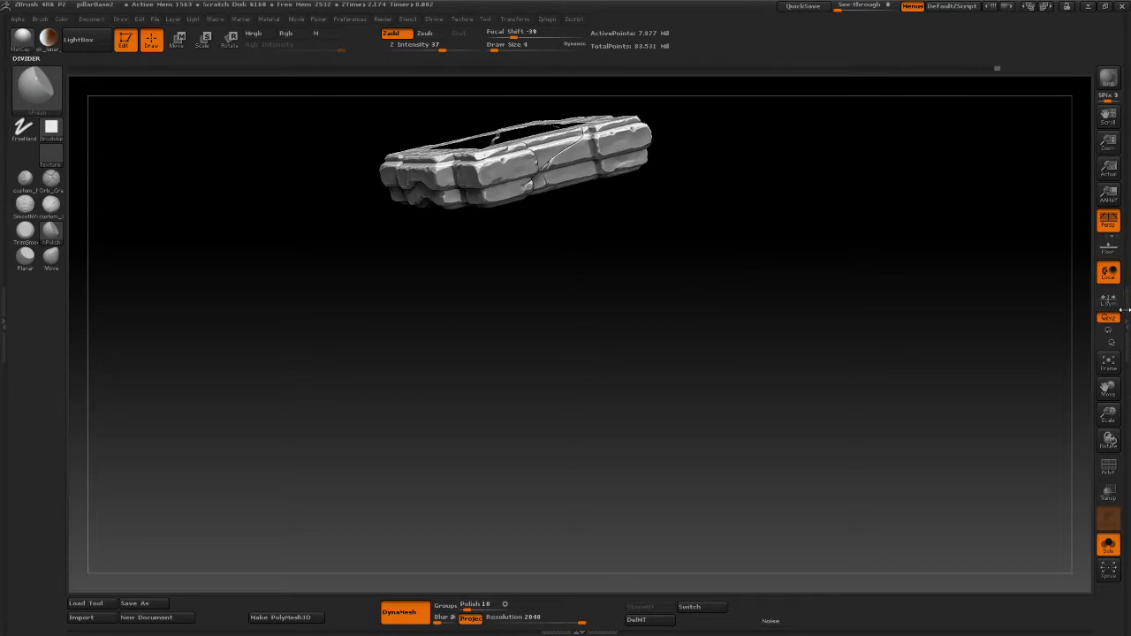
click(1125, 310)
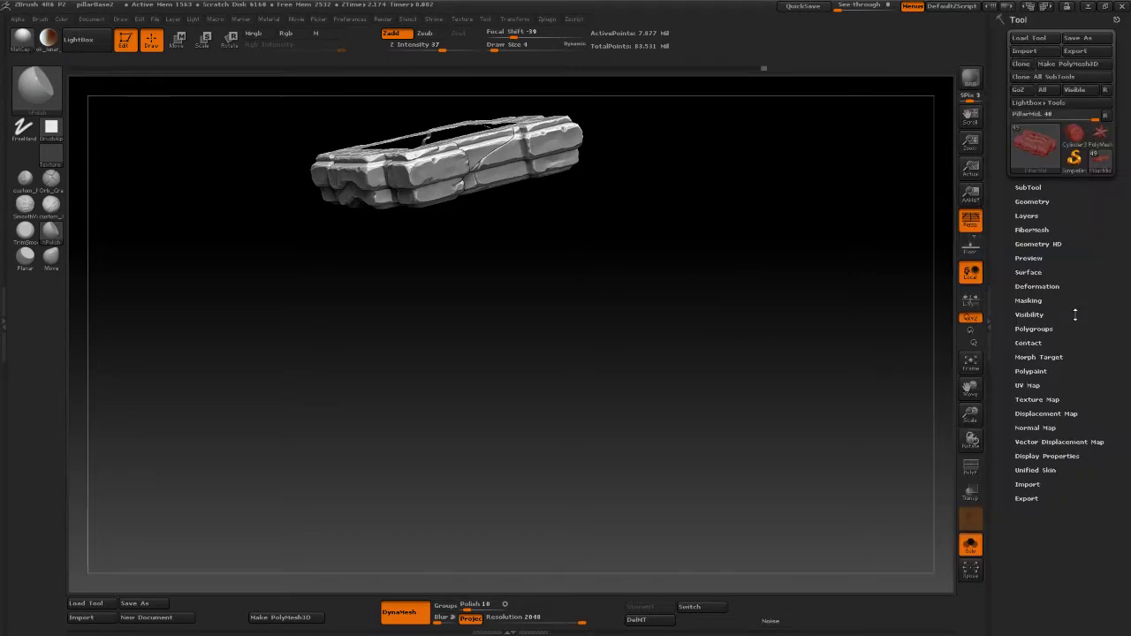
click(1032, 272)
click(1023, 290)
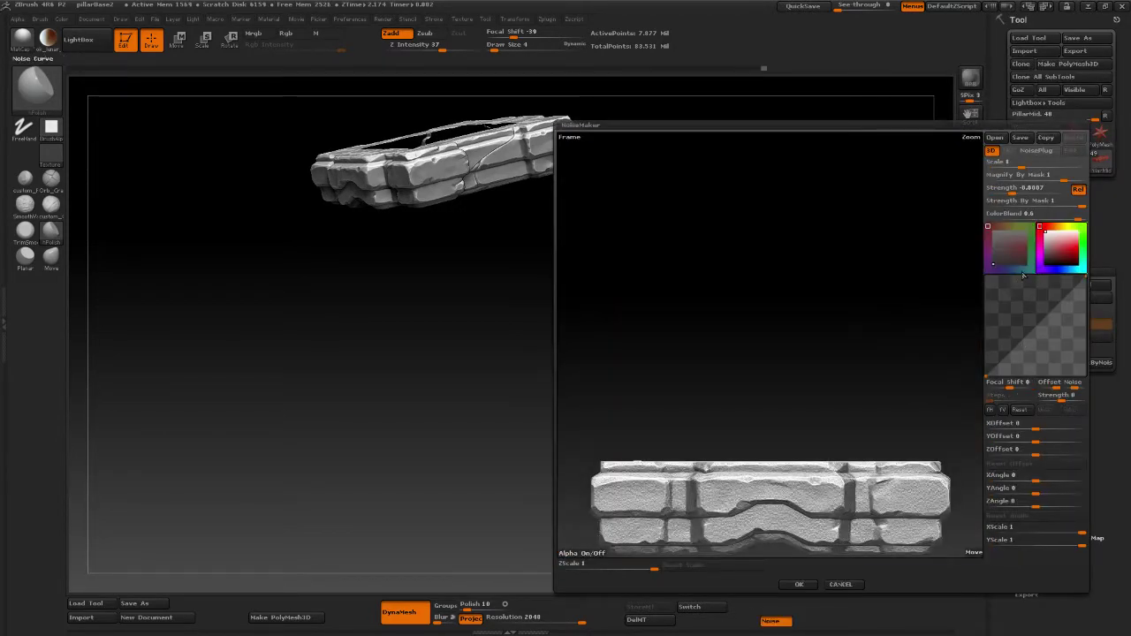
click(995, 137)
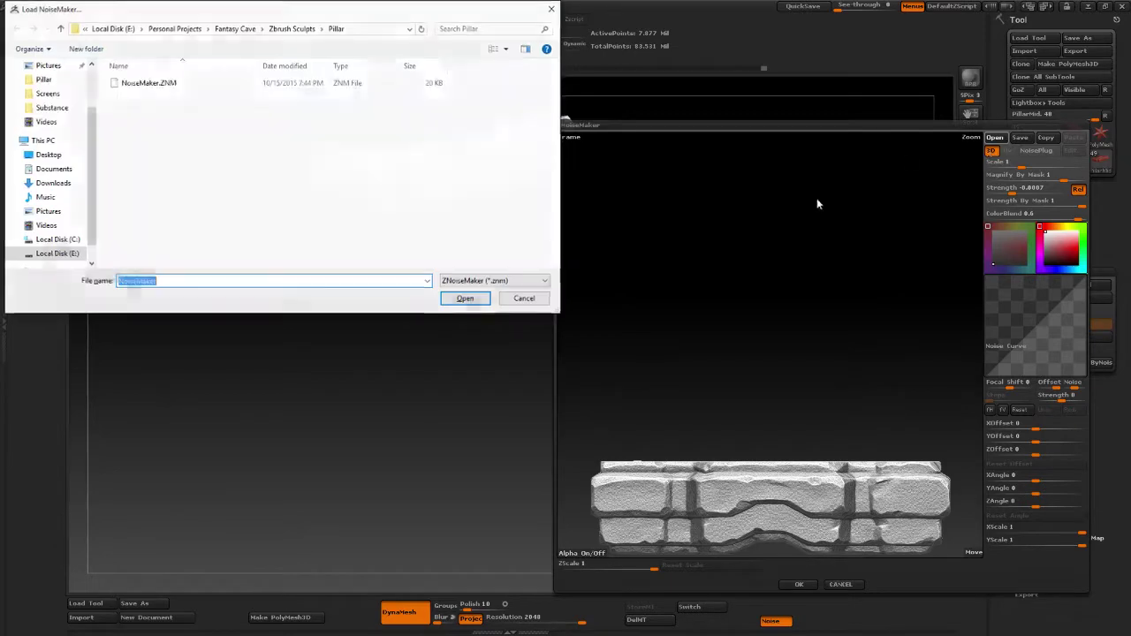
double_click(167, 90)
mouse_move(778, 361)
mouse_down()
mouse_move(762, 379)
mouse_move(756, 361)
mouse_up()
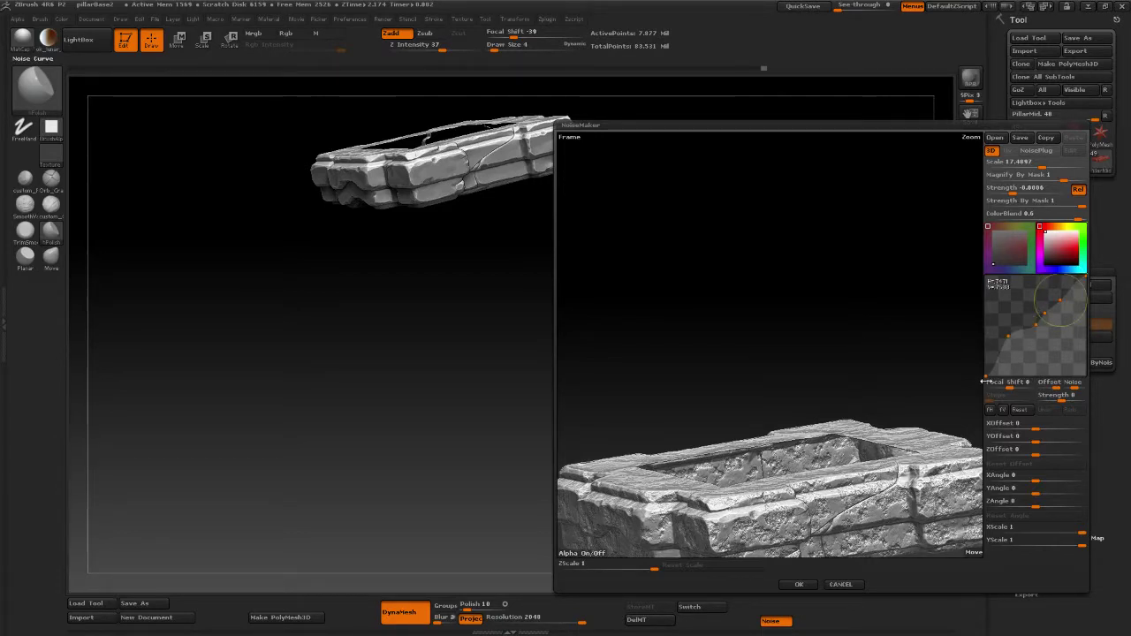
click(799, 584)
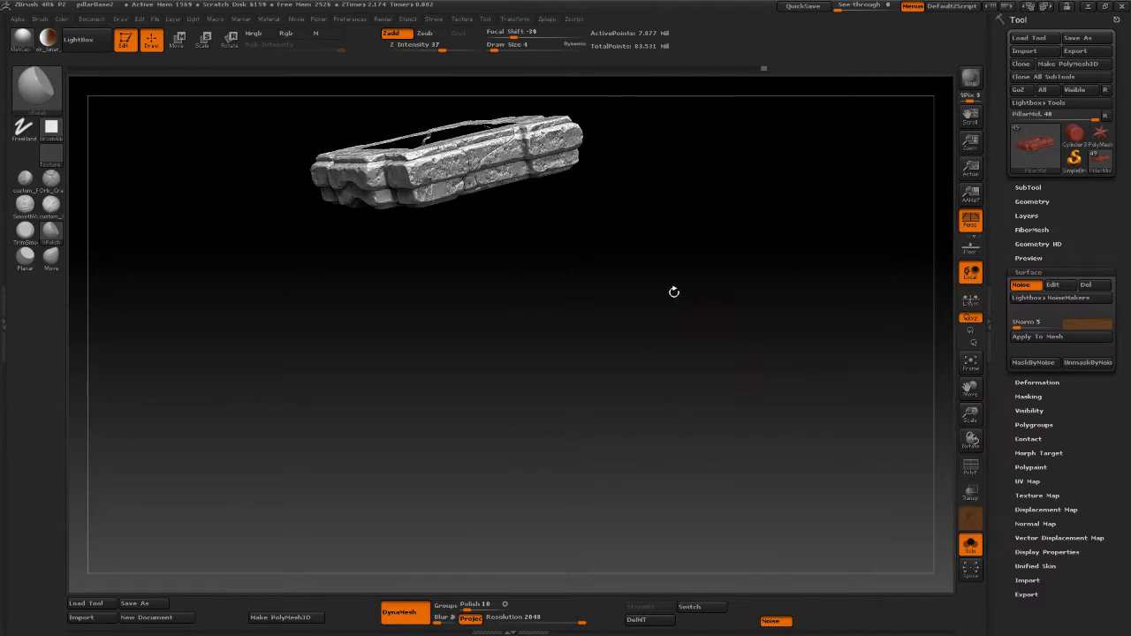
Step: Check the noise preview around the pillar base and apply the surface noise to the mesh
drag(675, 291, 697, 280)
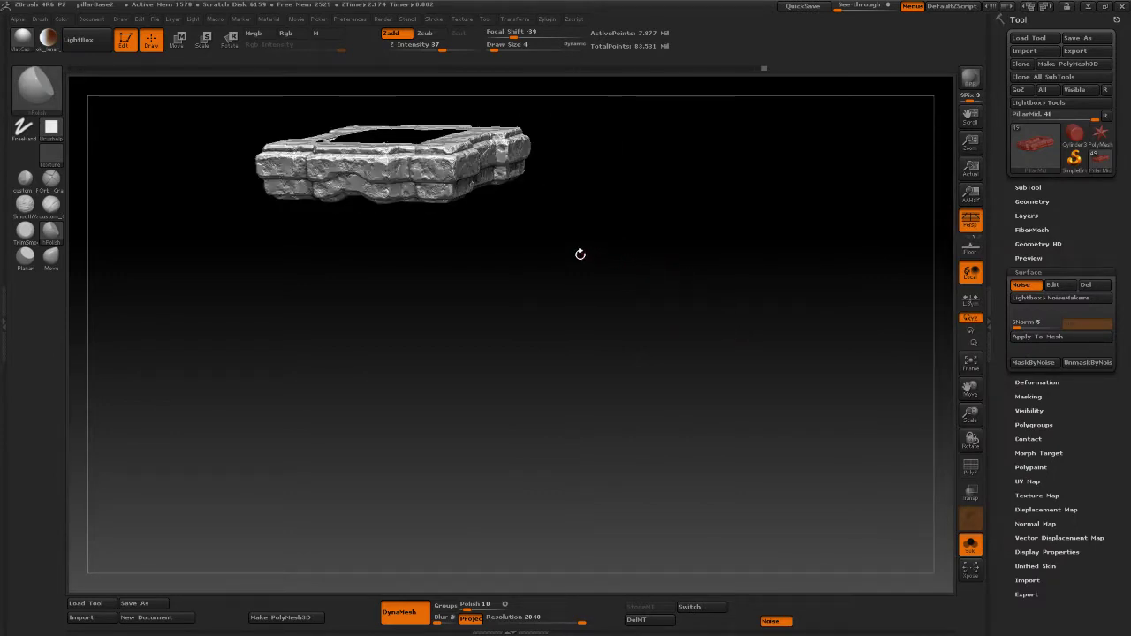
alt+drag(581, 255, 714, 375)
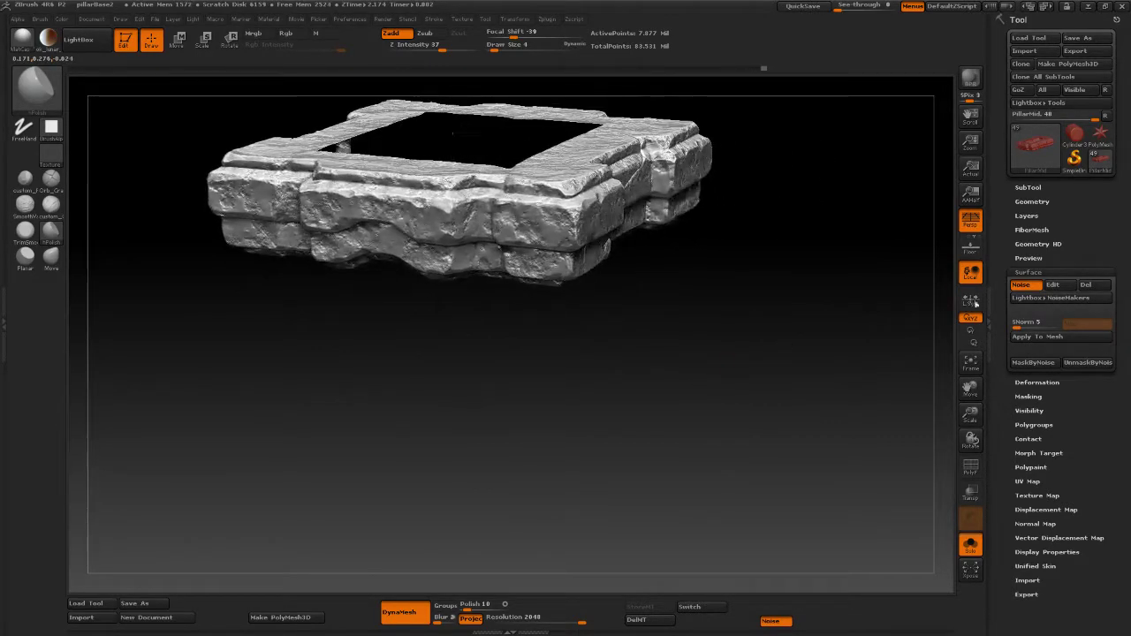
click(1064, 341)
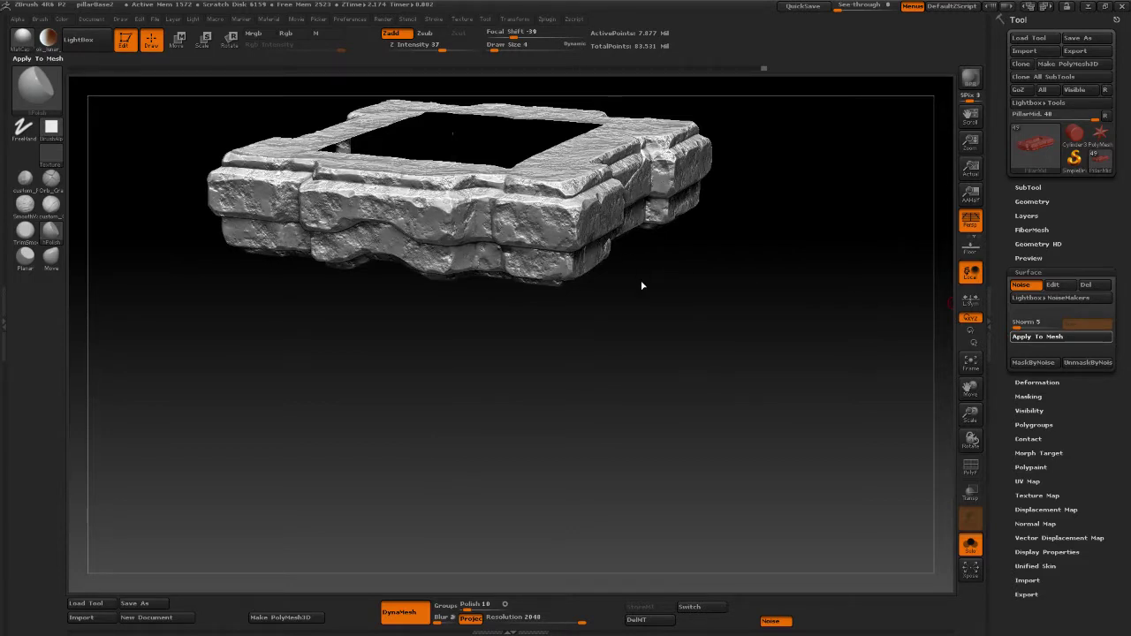
shift+drag(722, 306, 735, 283)
Step: Soften the applied noise by morphing the pillar base most of the way back toward its stored morph target
click(1028, 272)
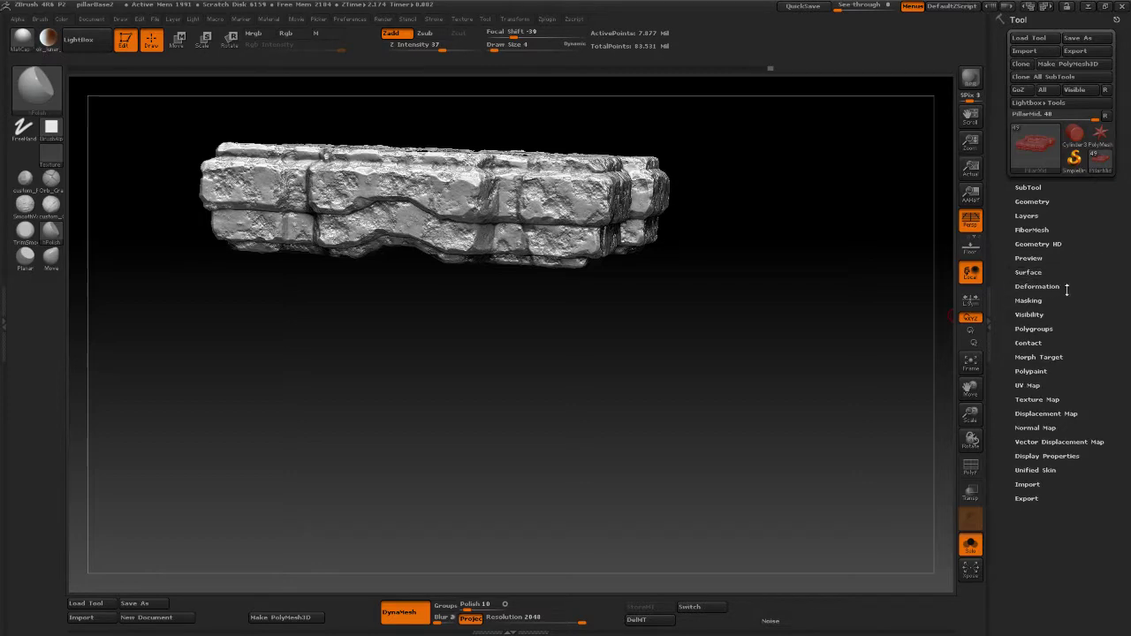
click(1032, 357)
drag(762, 348, 884, 363)
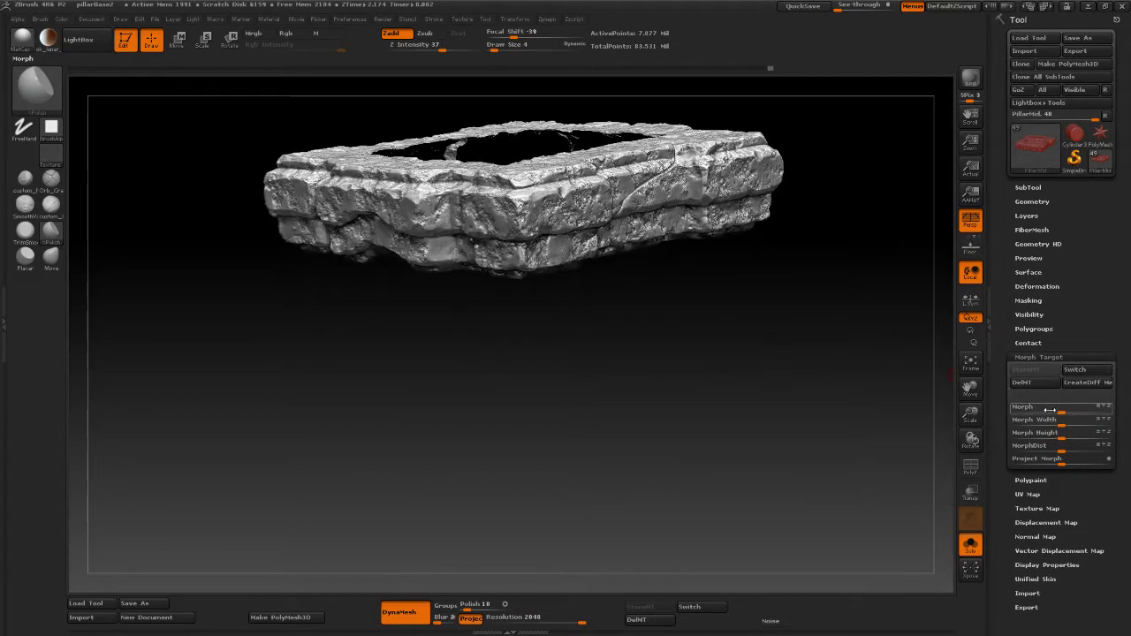
drag(1048, 409, 1103, 410)
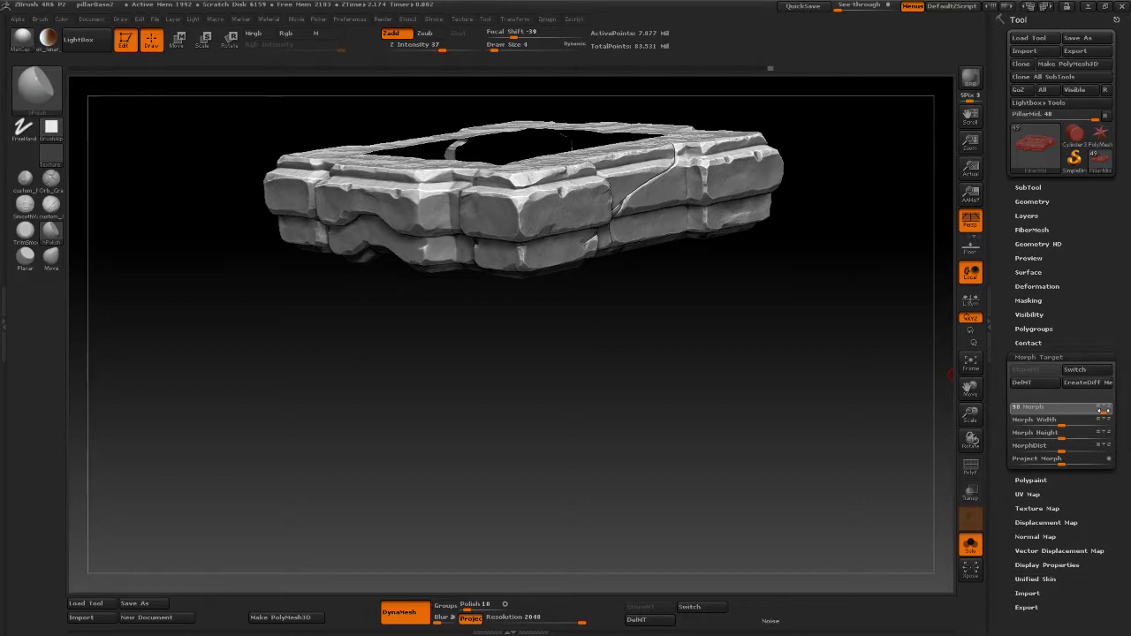
drag(1103, 410, 1095, 413)
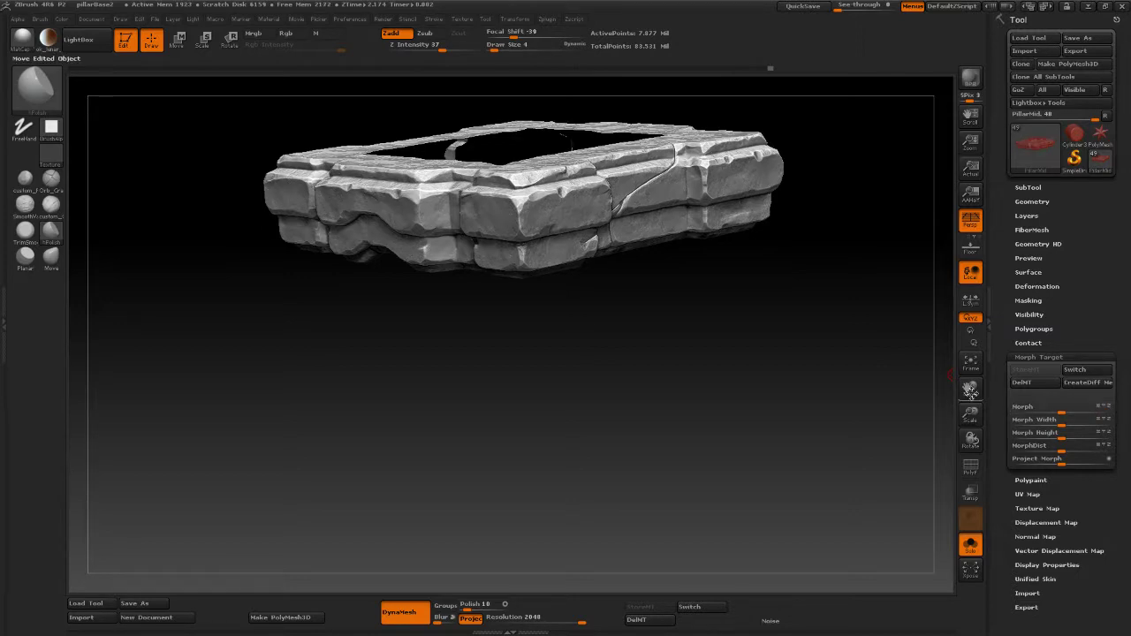
Step: Examine the softened noise from several sides, temporarily using the brown edge-highlighting material before returning to the grey one
drag(672, 374, 734, 361)
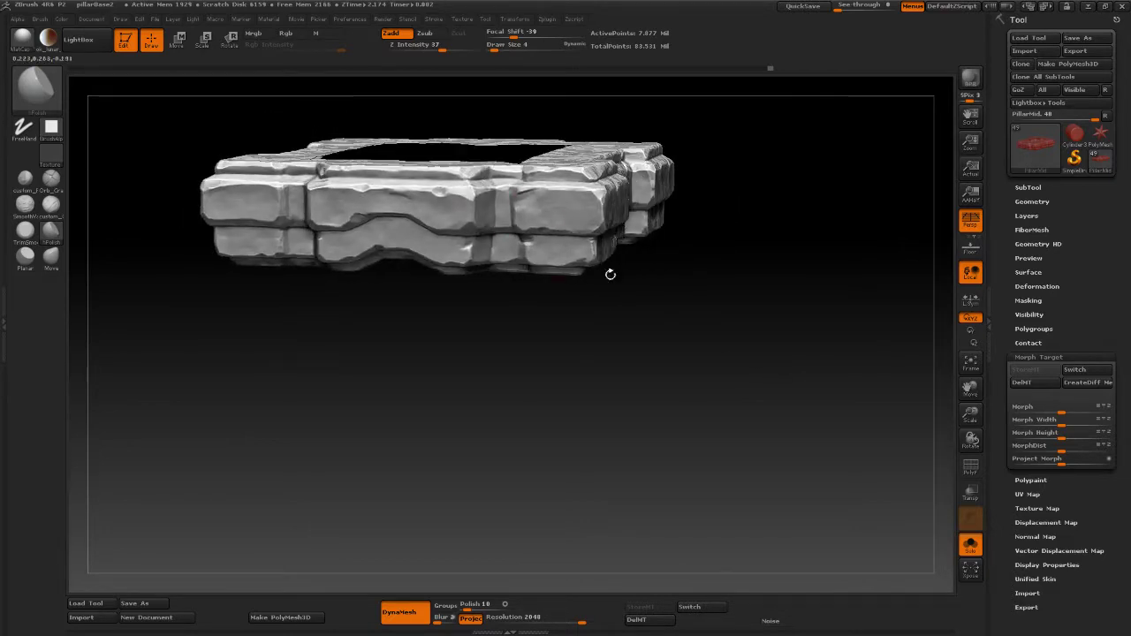
drag(609, 273, 697, 342)
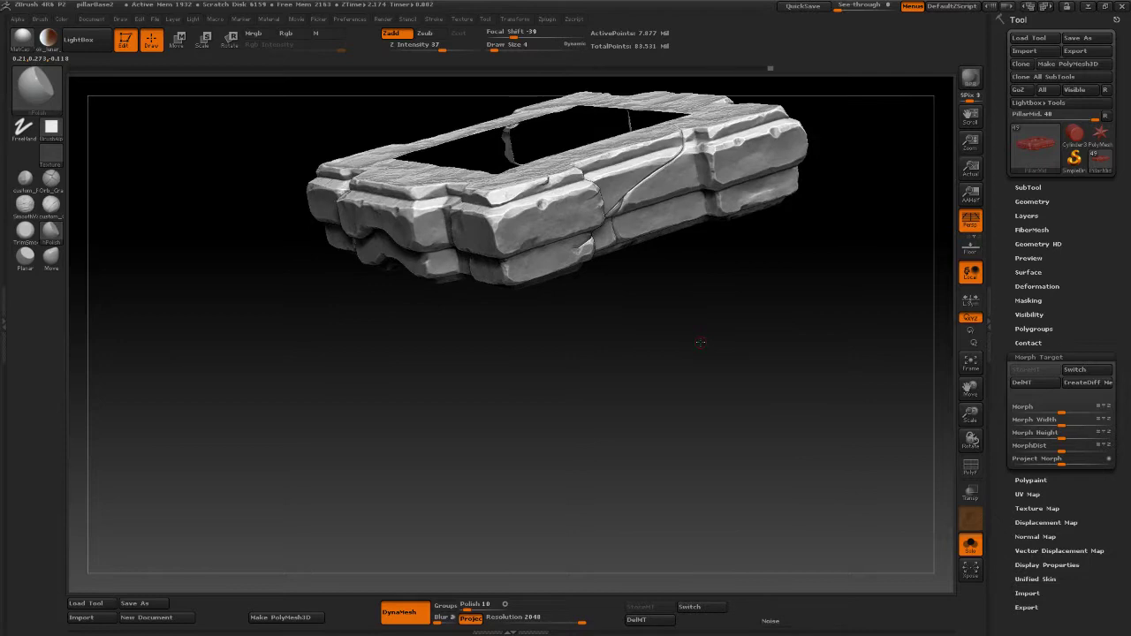
drag(700, 342, 724, 421)
click(103, 44)
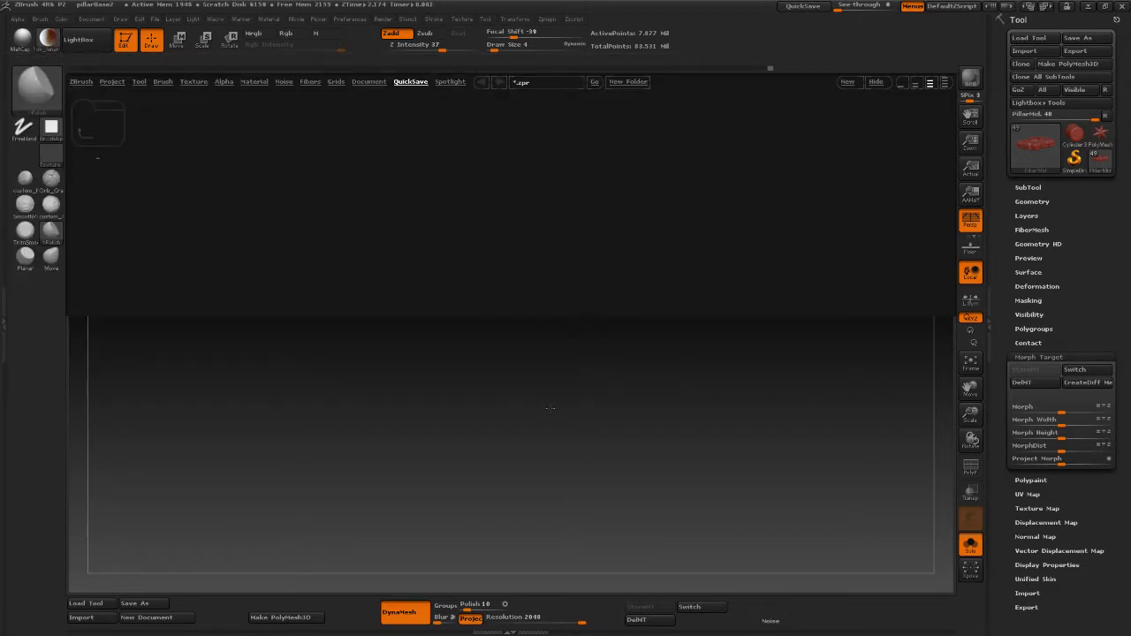
click(445, 360)
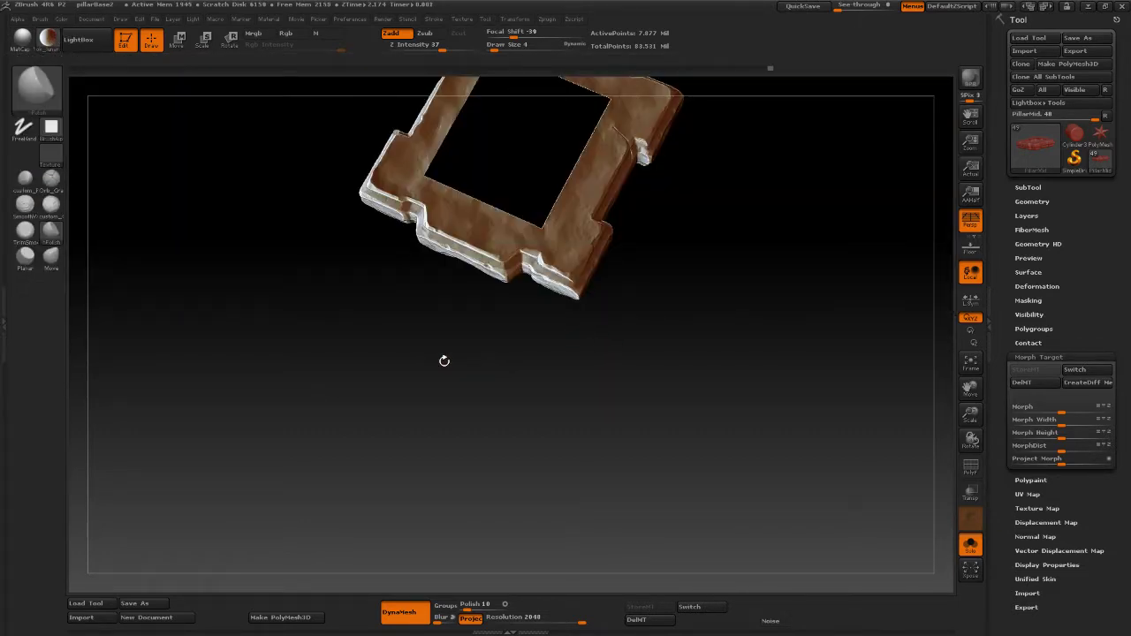
mouse_move(445, 361)
mouse_down()
mouse_move(440, 336)
mouse_move(586, 345)
mouse_move(623, 342)
mouse_move(625, 320)
mouse_move(596, 346)
mouse_move(662, 361)
mouse_move(630, 368)
mouse_move(631, 348)
mouse_move(601, 368)
mouse_move(596, 384)
mouse_move(624, 395)
mouse_move(624, 361)
mouse_move(557, 354)
mouse_move(592, 381)
mouse_move(515, 351)
mouse_move(513, 380)
mouse_move(434, 257)
mouse_up()
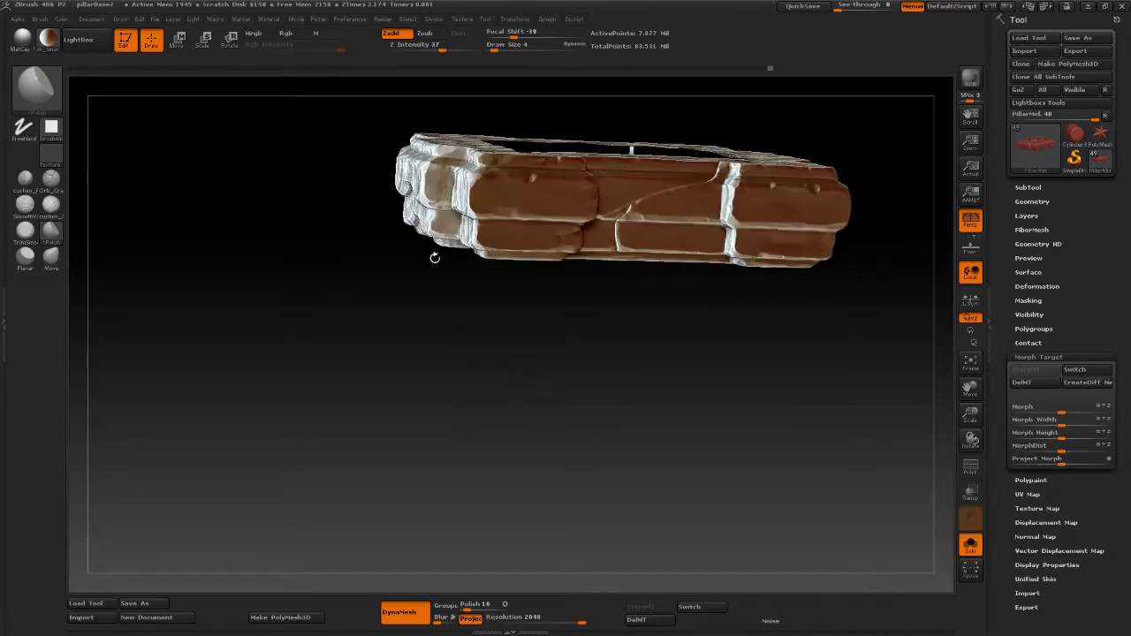
click(25, 40)
drag(273, 233, 307, 231)
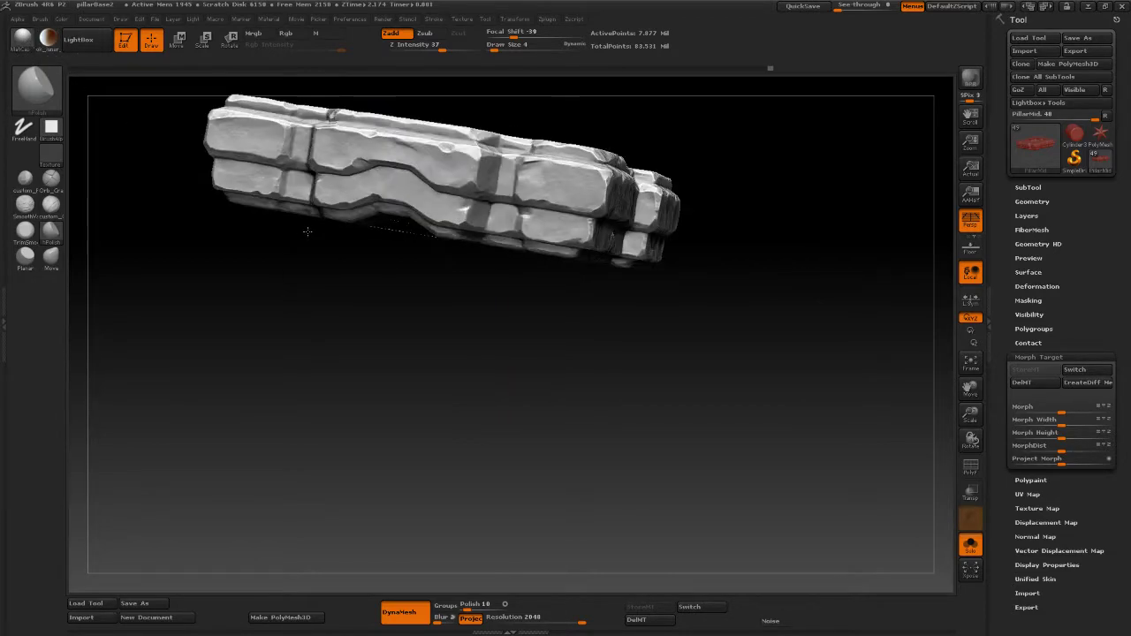
Step: Morph the pillar base slightly further toward the stored target and check the noise on its sides and top
mouse_move(592, 333)
mouse_down()
mouse_move(702, 396)
mouse_move(739, 394)
mouse_move(701, 336)
mouse_move(667, 369)
mouse_move(677, 377)
mouse_move(657, 363)
mouse_up()
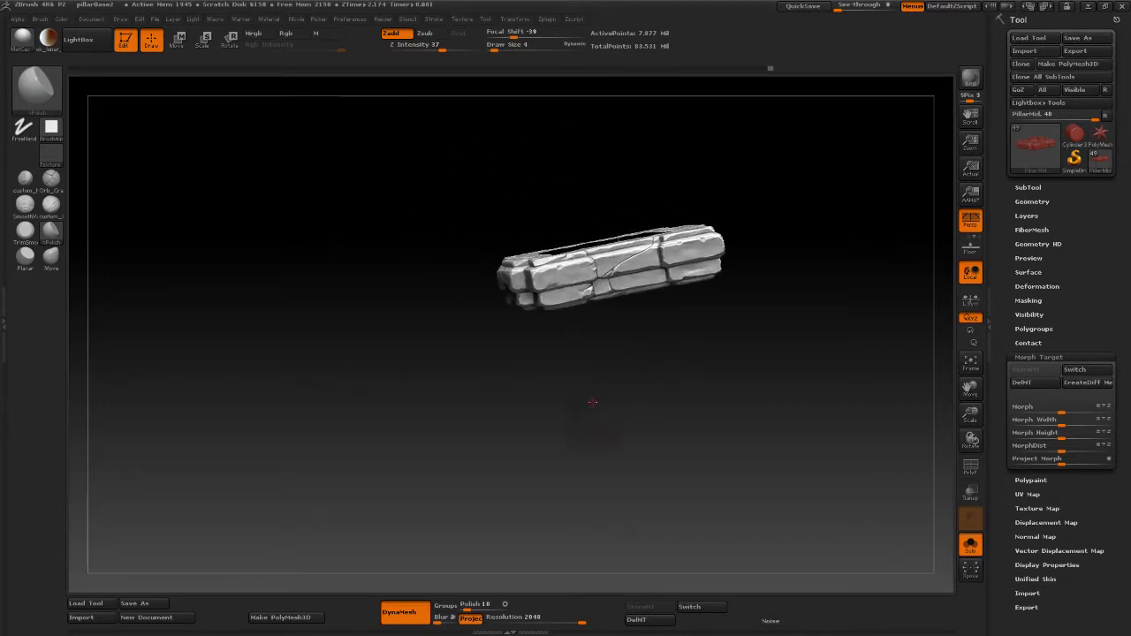
mouse_move(592, 402)
mouse_down()
mouse_move(646, 391)
mouse_move(568, 354)
mouse_move(540, 378)
mouse_move(585, 408)
mouse_move(594, 460)
mouse_move(559, 435)
mouse_move(553, 386)
mouse_move(578, 396)
mouse_move(580, 386)
mouse_move(606, 405)
mouse_move(637, 385)
mouse_move(652, 405)
mouse_move(530, 374)
mouse_move(541, 403)
mouse_move(570, 413)
mouse_move(508, 402)
mouse_move(559, 488)
mouse_move(542, 442)
mouse_move(712, 383)
mouse_up()
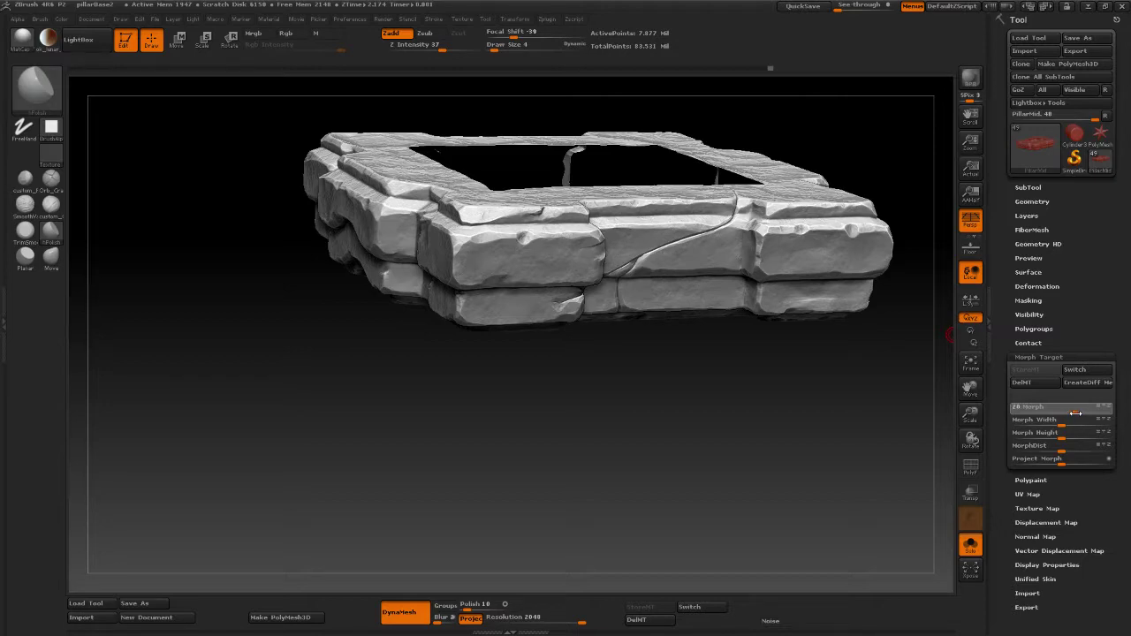
drag(782, 413, 720, 414)
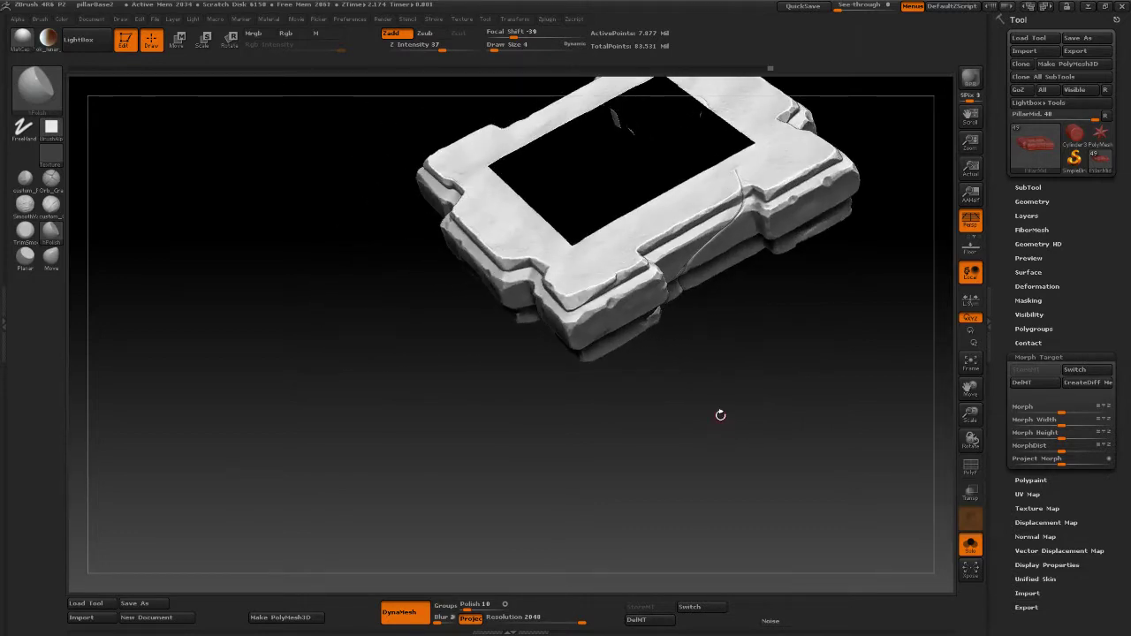
drag(647, 410, 674, 431)
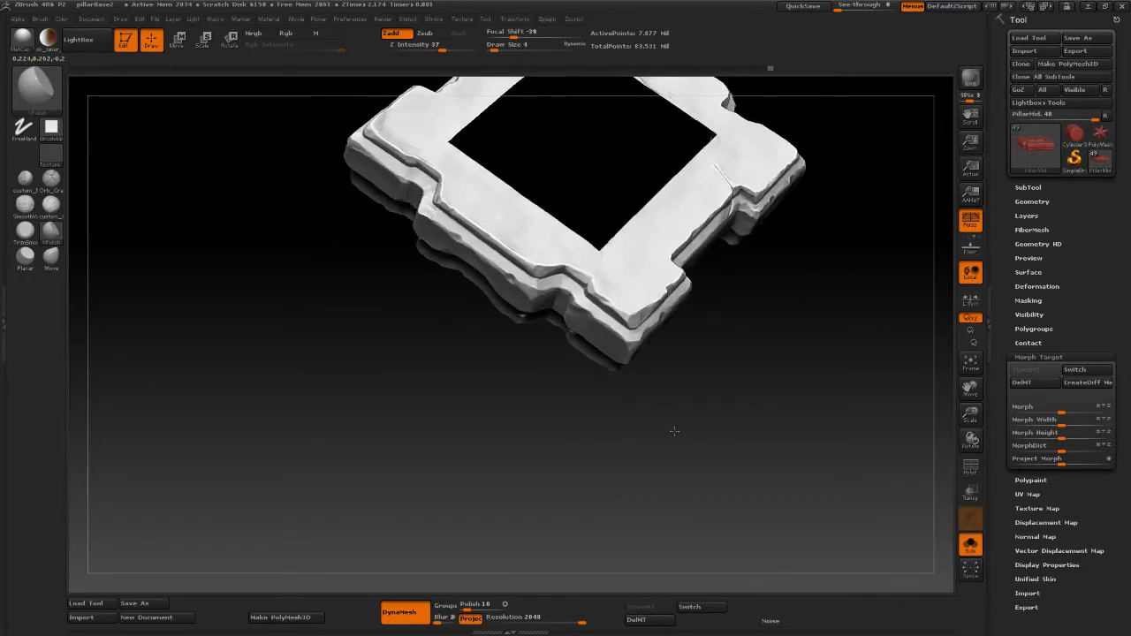
drag(715, 397, 729, 427)
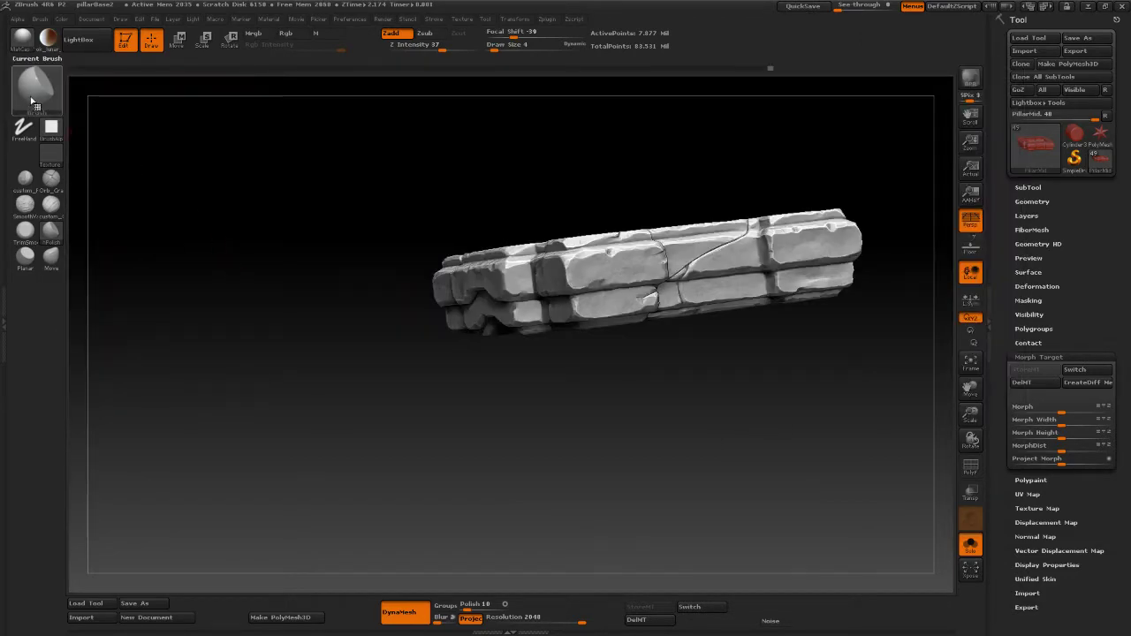
Step: Load the concrete_Detail_03.ZBP brush preset from the ZBrush > Custom Alphas > Damage > zBrushesMarbleDamage folder
click(34, 99)
click(40, 90)
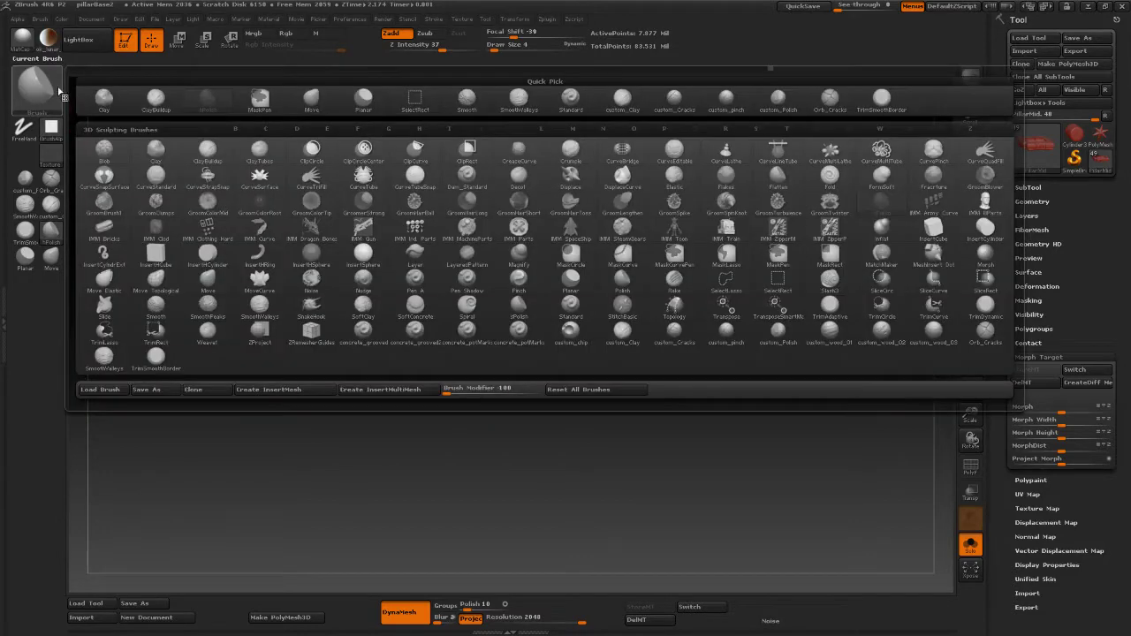
mouse_move(923, 336)
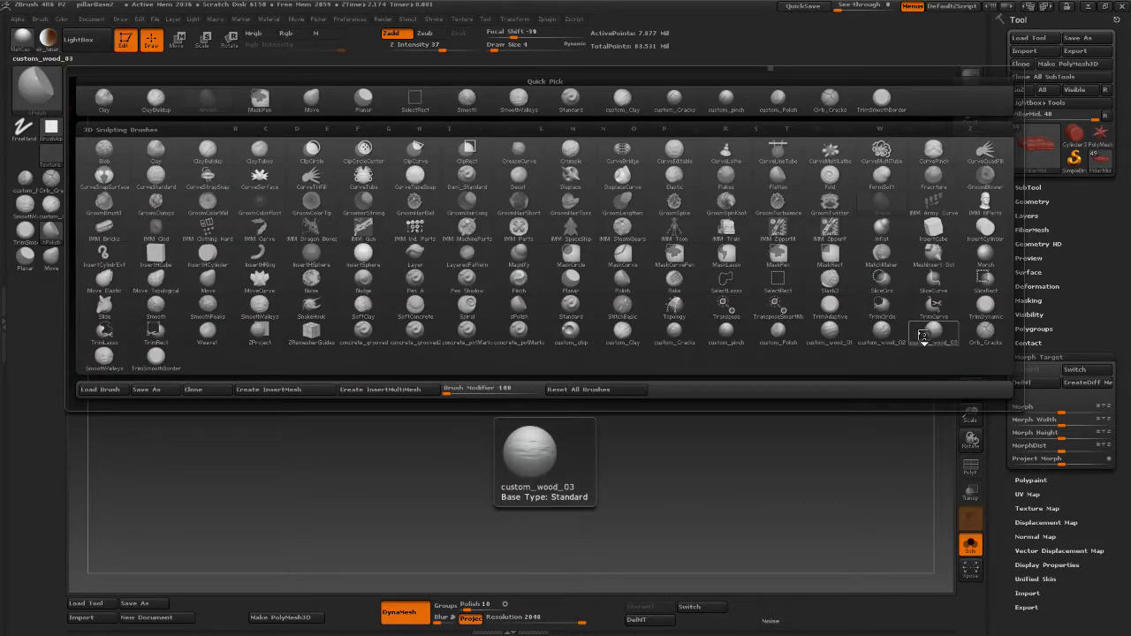
mouse_move(207, 347)
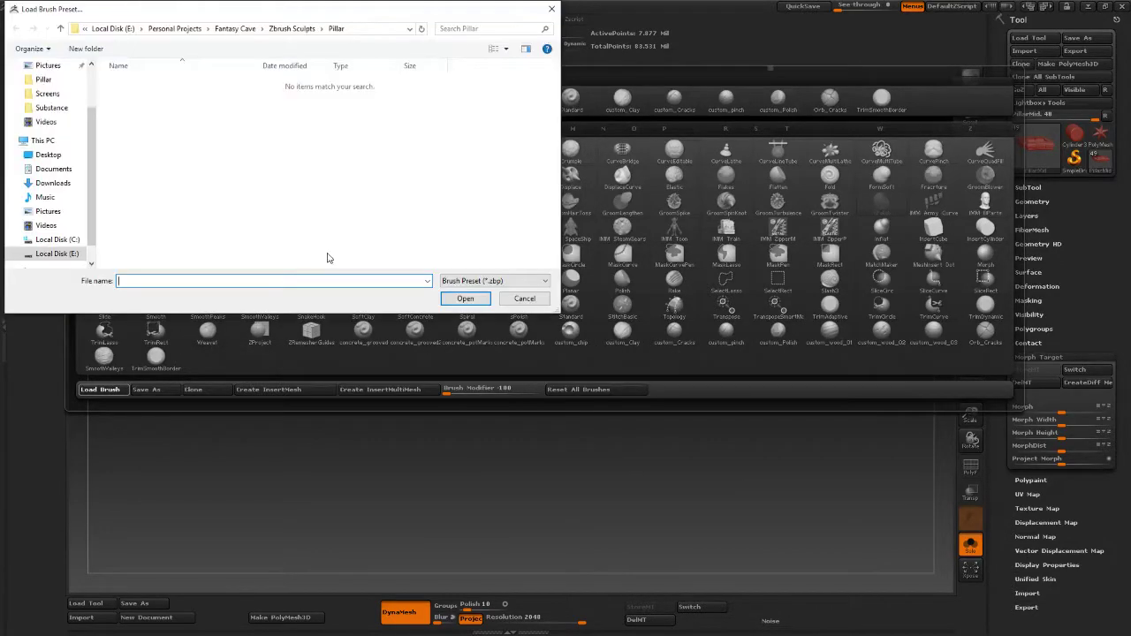
click(185, 32)
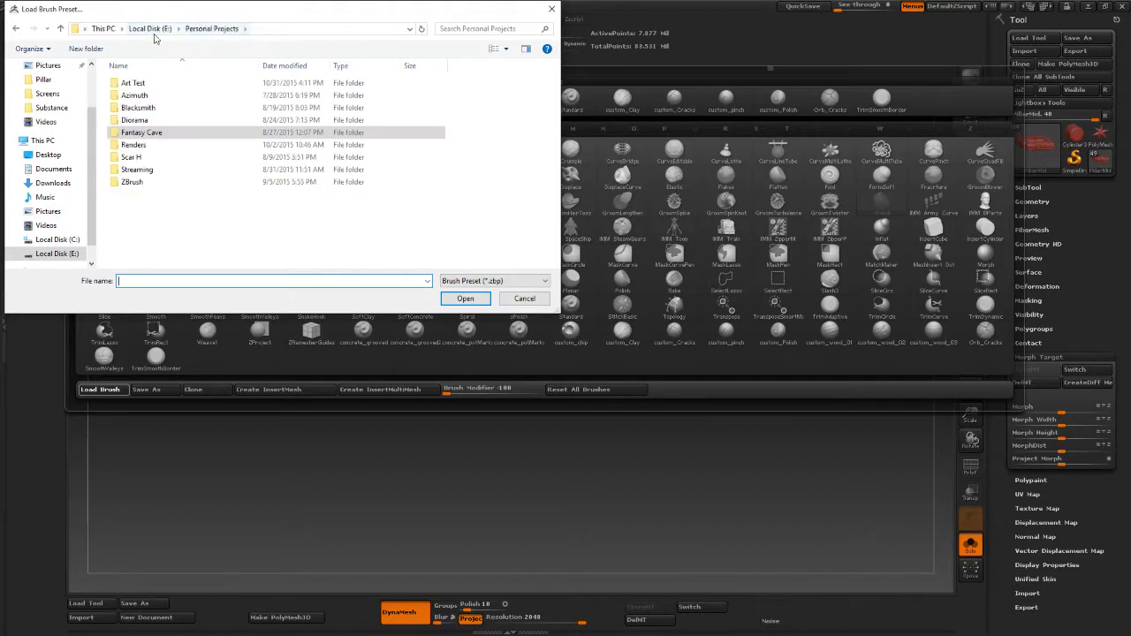
double_click(165, 186)
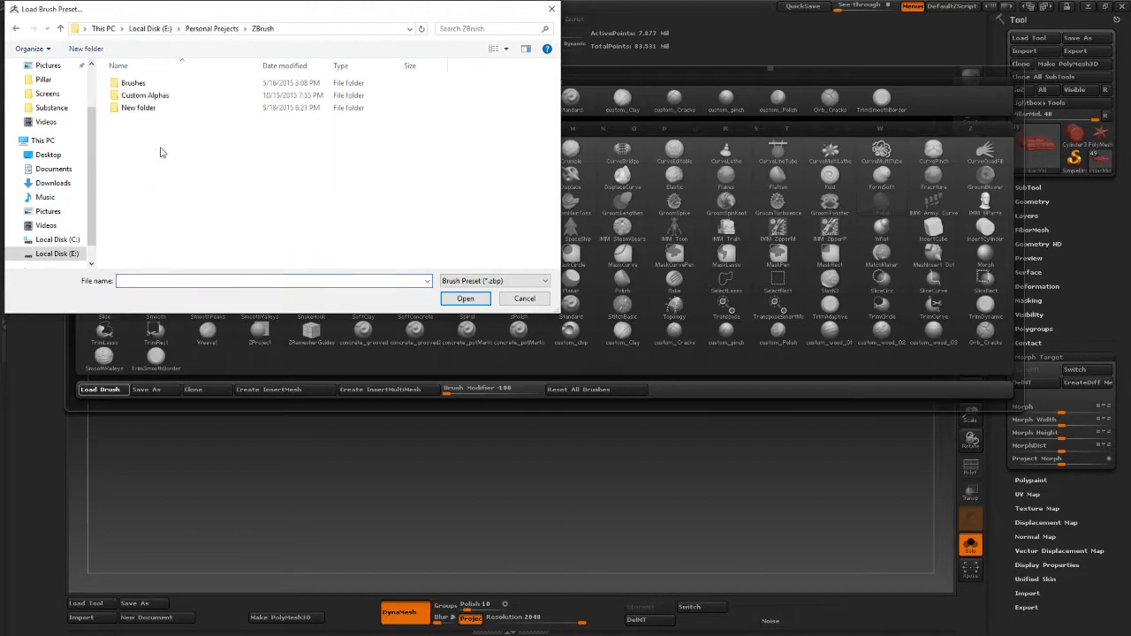
double_click(168, 95)
double_click(140, 97)
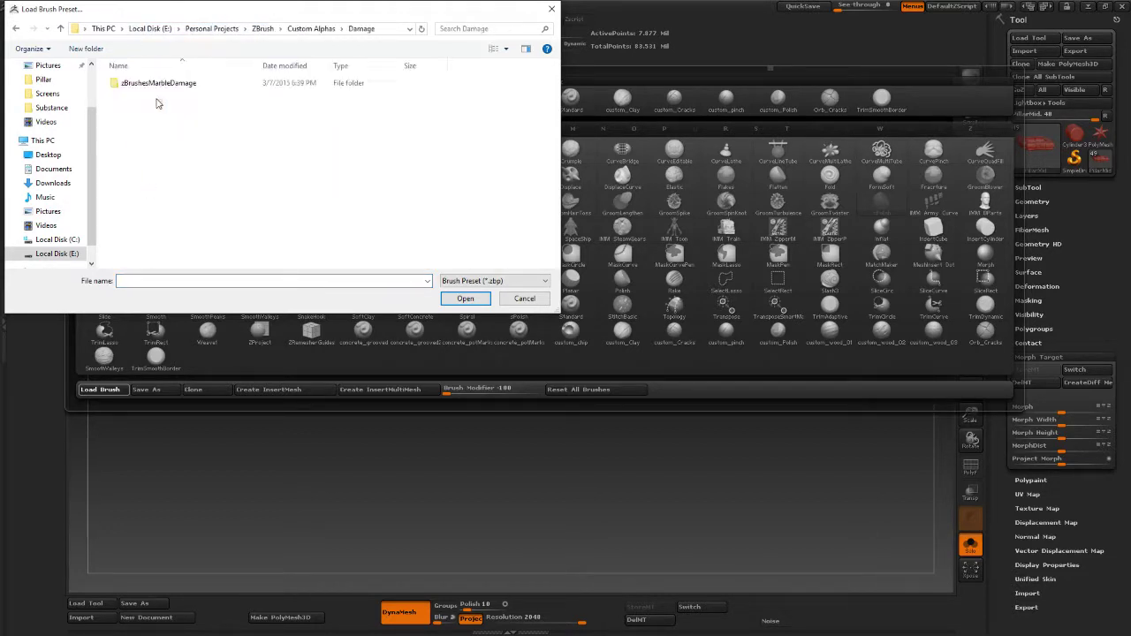
double_click(150, 83)
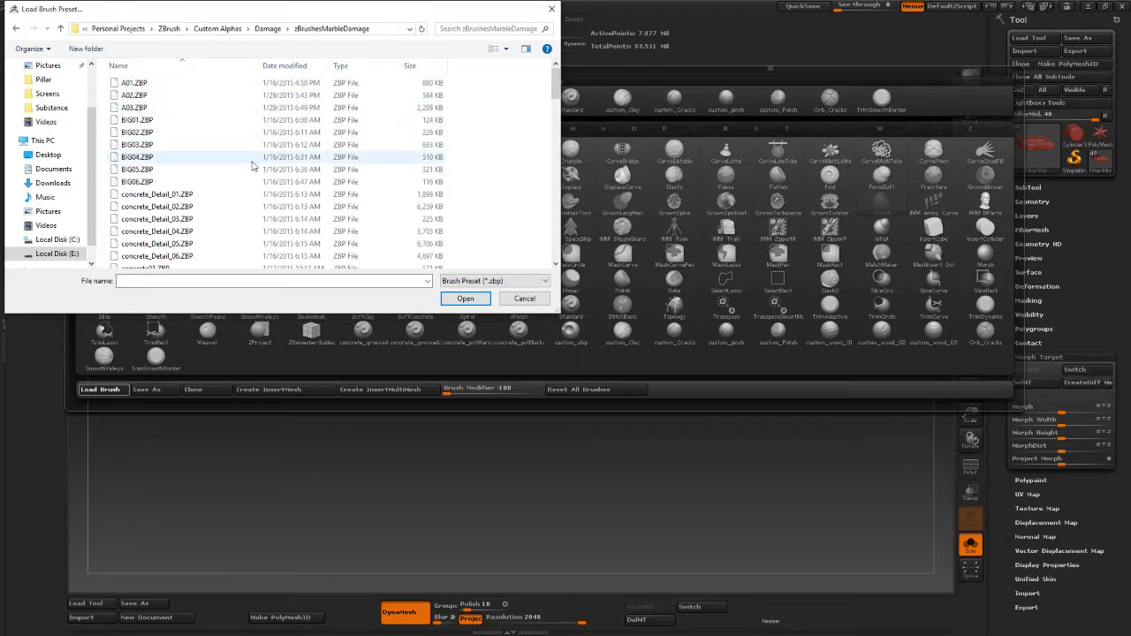
double_click(194, 218)
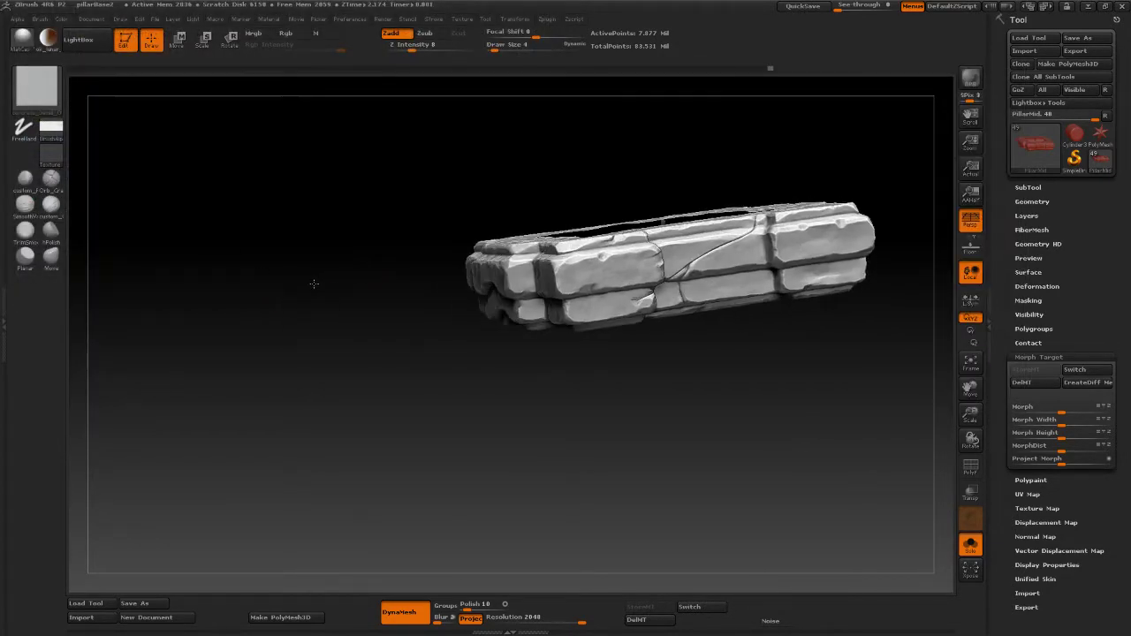
drag(314, 284, 399, 449)
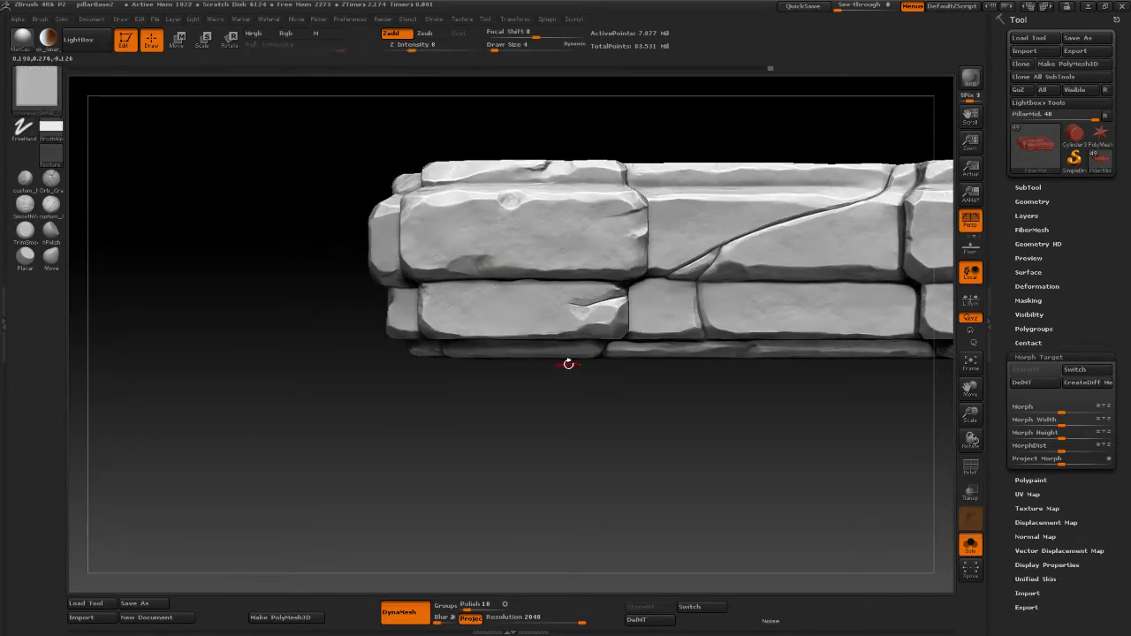
Step: Browse the marble damage brush presets and load concrete_Detail_01.ZBP as the sculpting brush
click(36, 86)
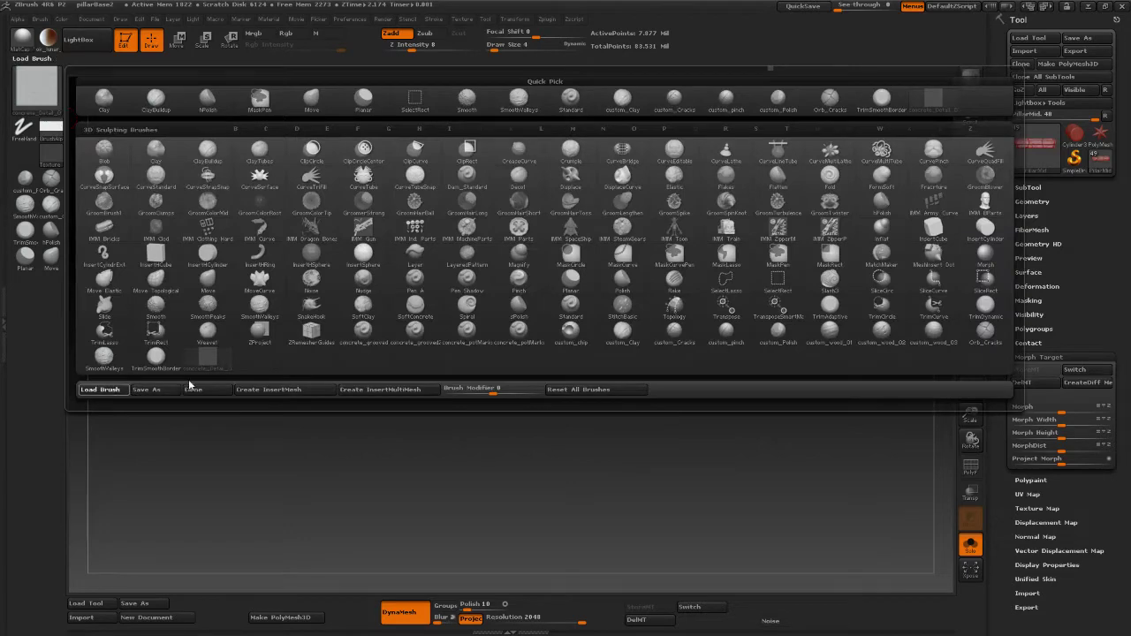
click(100, 389)
scroll(245, 227, down, 3)
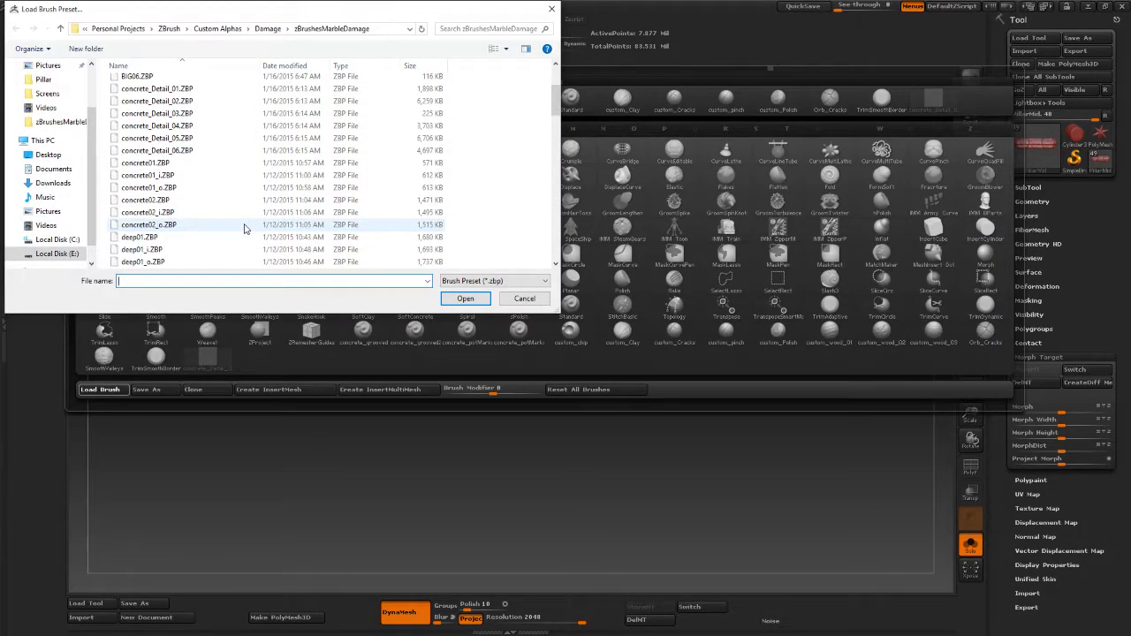
scroll(245, 229, down, 10)
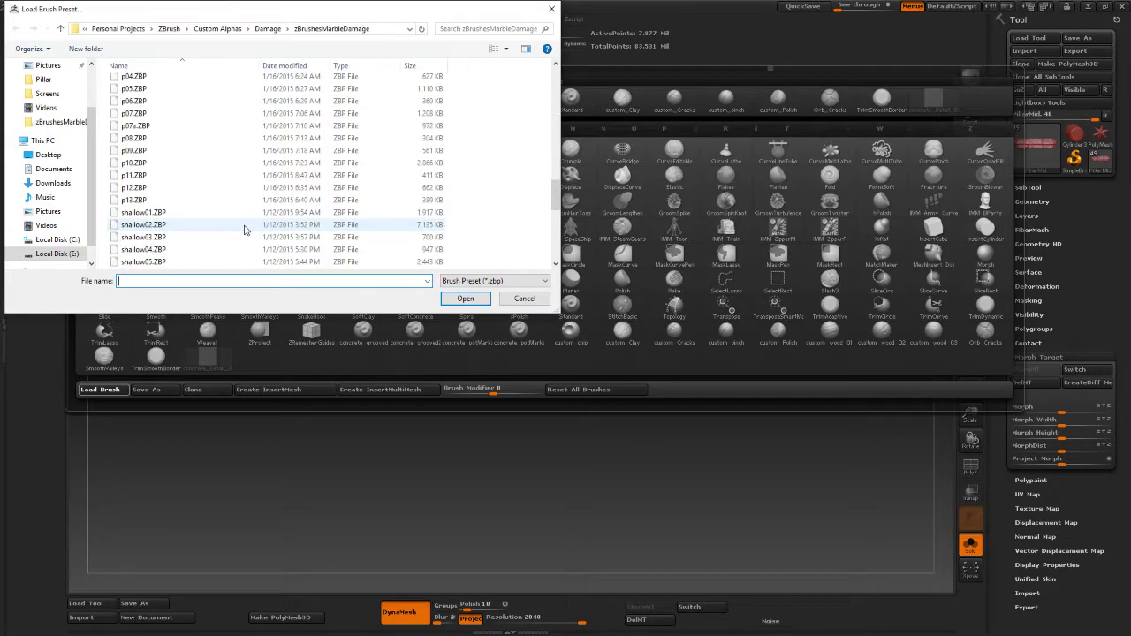
scroll(245, 228, down, 7)
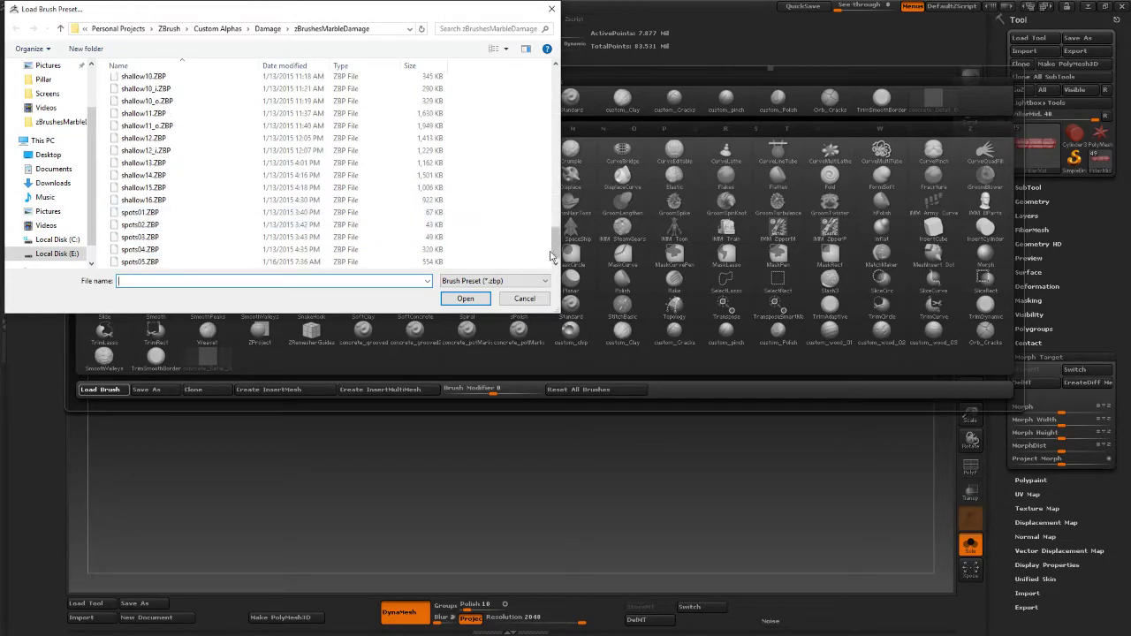
drag(556, 238, 556, 76)
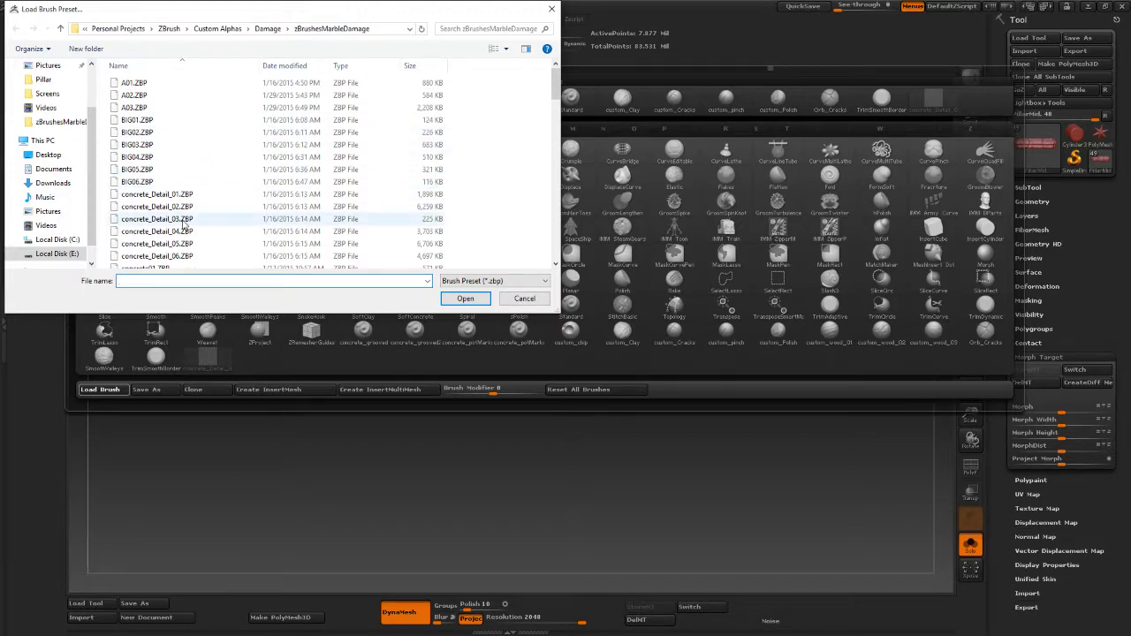
double_click(210, 195)
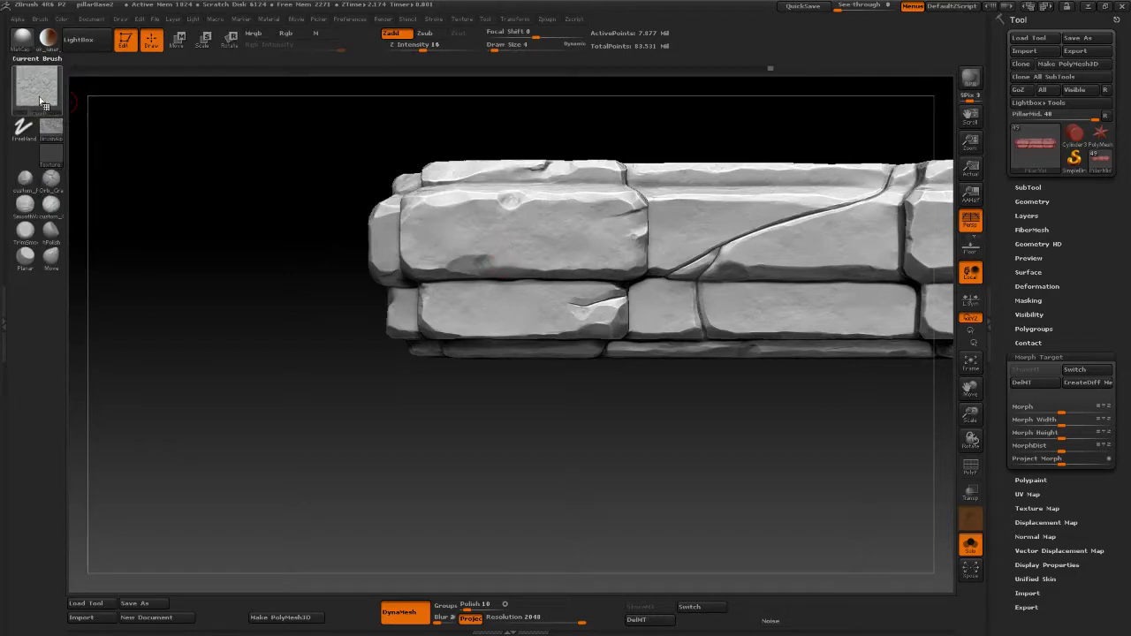
Step: Try the concrete detail brush at Z Intensity 16 on the two front corner blocks, then undo the strokes
mouse_move(583, 308)
mouse_down()
mouse_move(544, 235)
mouse_move(596, 340)
mouse_up()
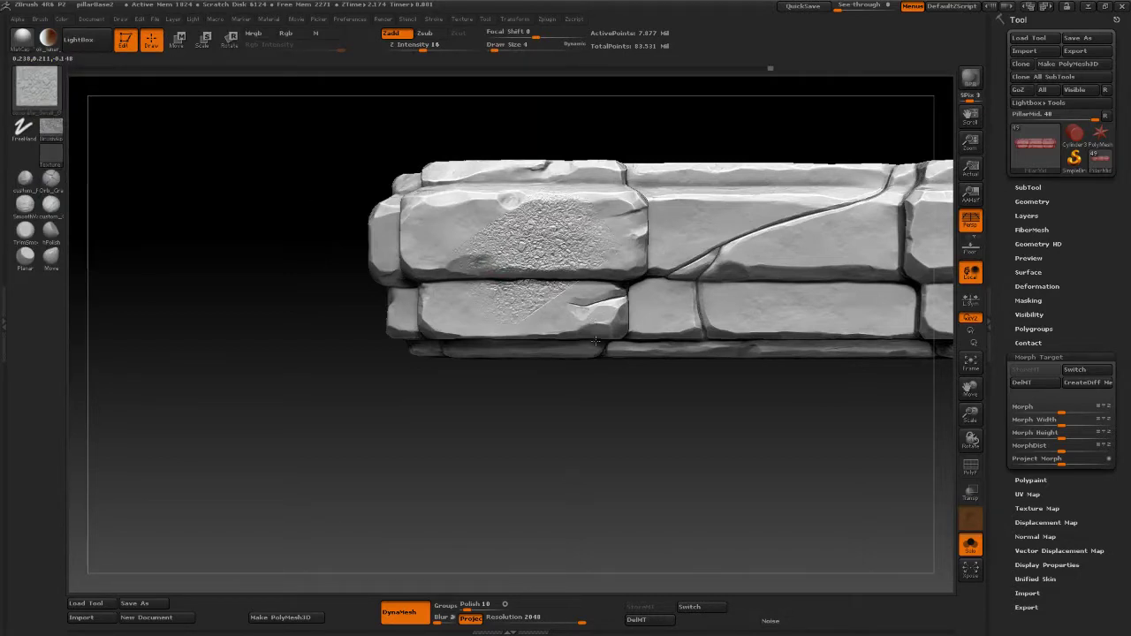
drag(217, 367, 314, 366)
drag(646, 463, 555, 366)
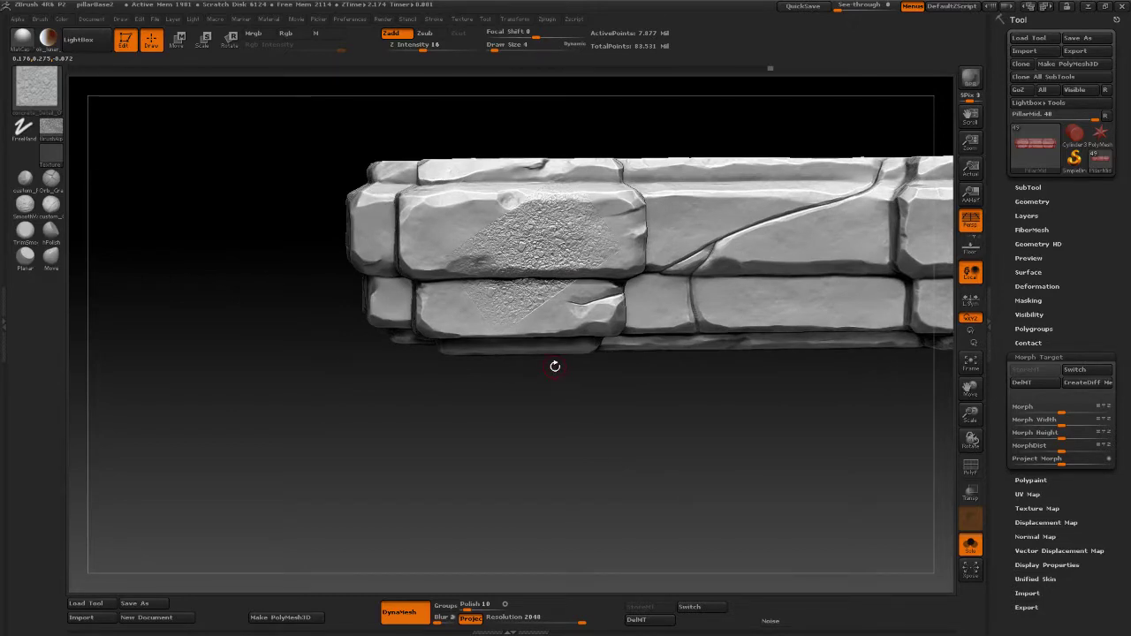
key(ctrl+z)
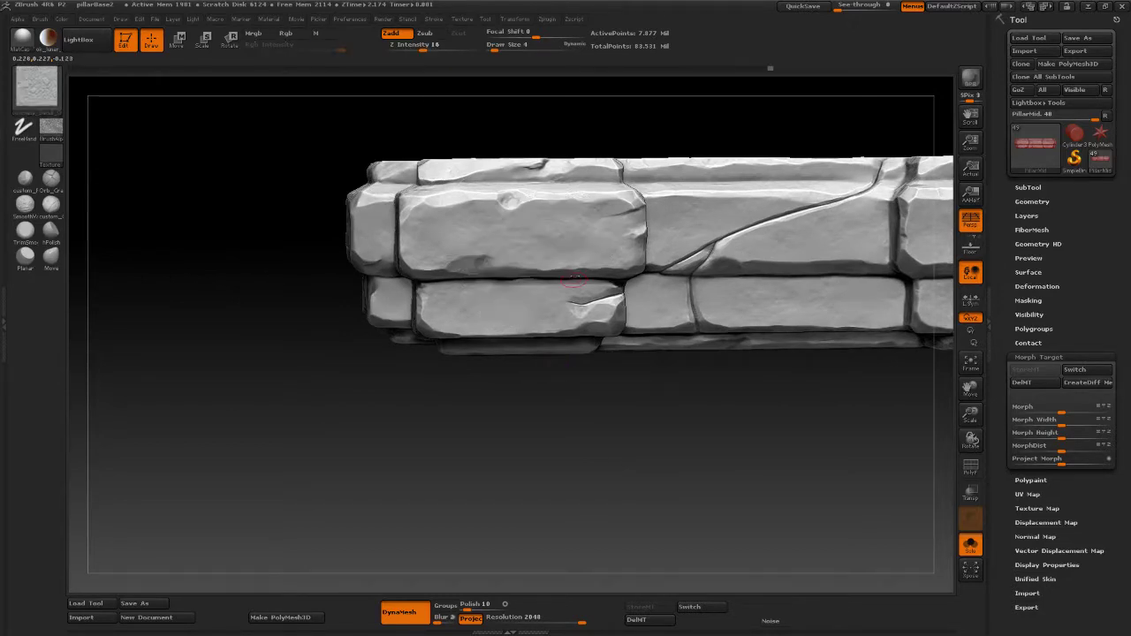
Step: Try the concrete detail brush at Z Intensity 4 on the pillar base, inspect it from several angles, and undo it
drag(422, 49, 402, 49)
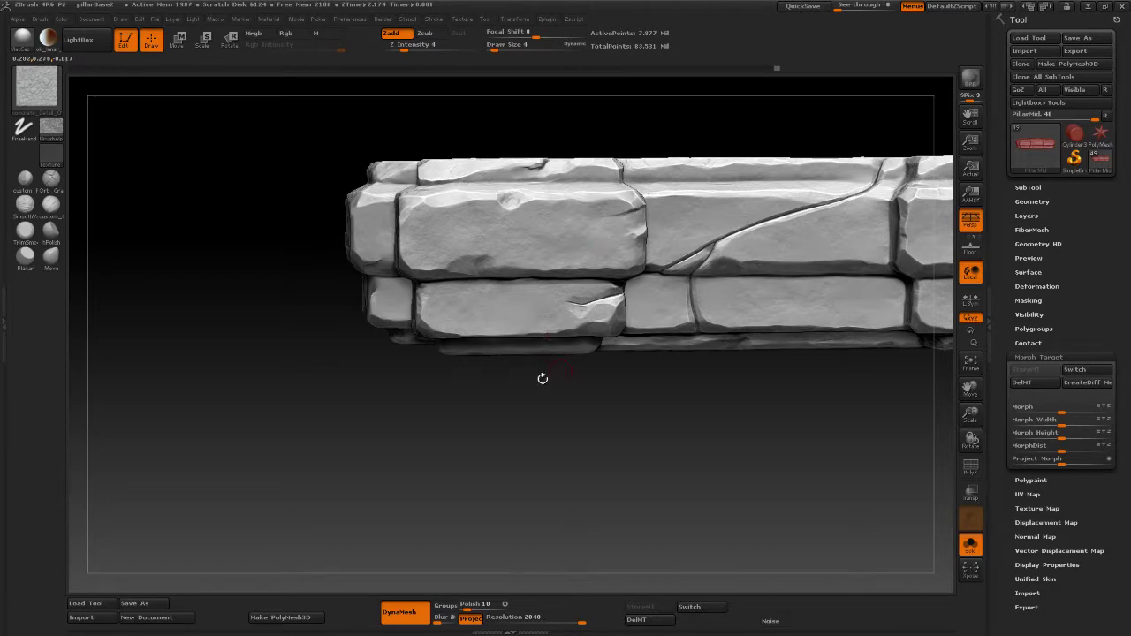
drag(542, 379, 480, 368)
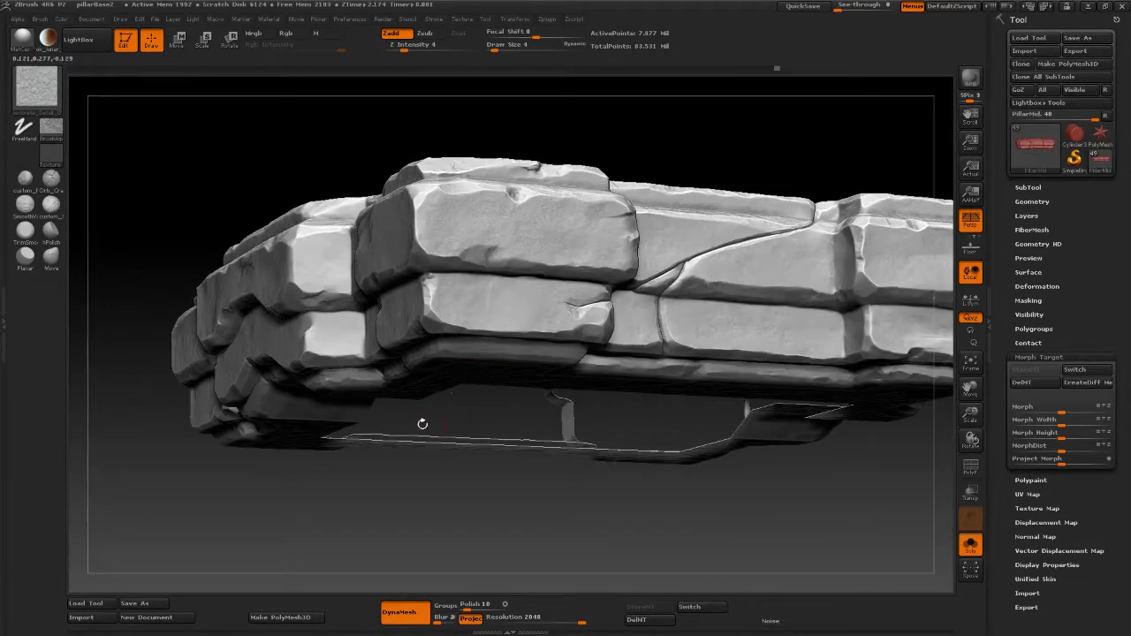
drag(143, 225, 241, 334)
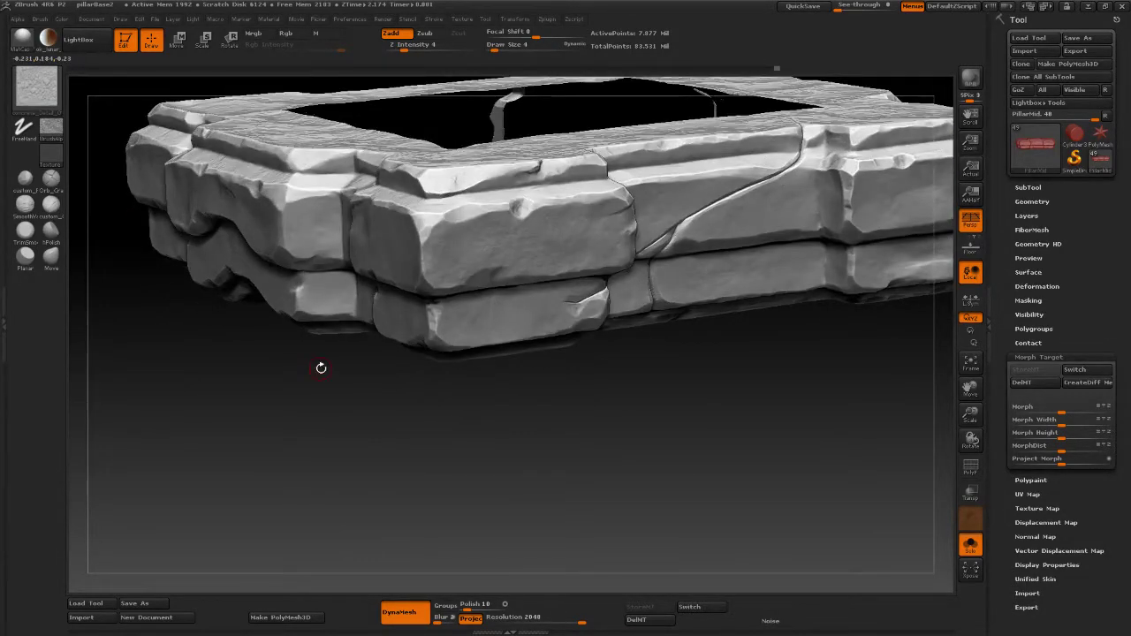
key(ctrl)
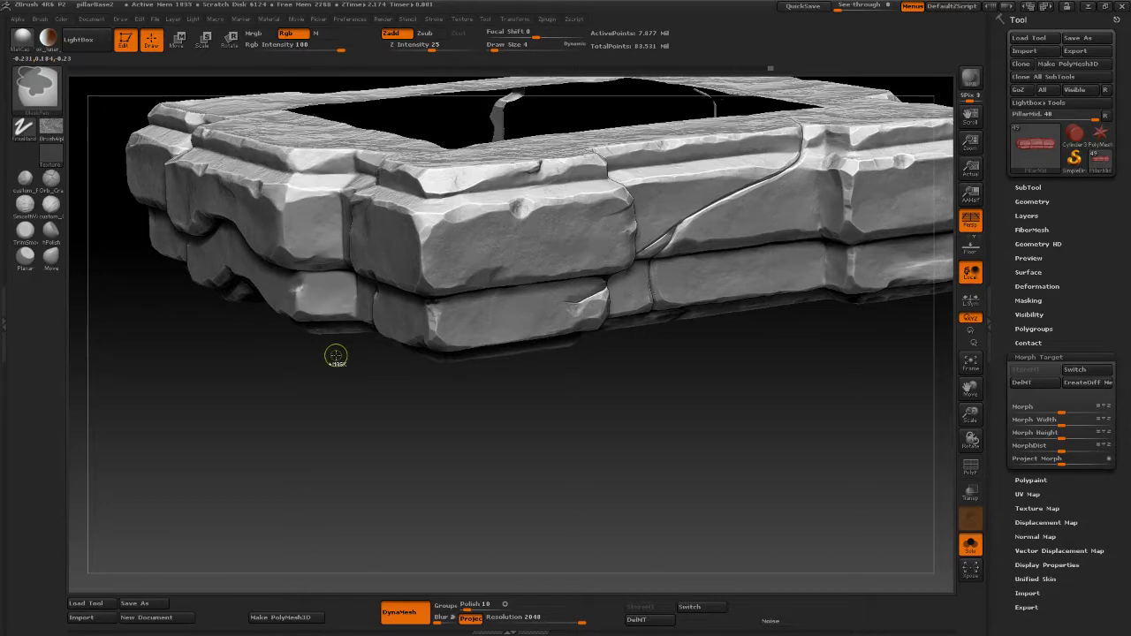
Step: Load the concrete_Detail_03.ZBP brush preset again from the zBrushesMarbleDamage folder
click(47, 100)
click(100, 390)
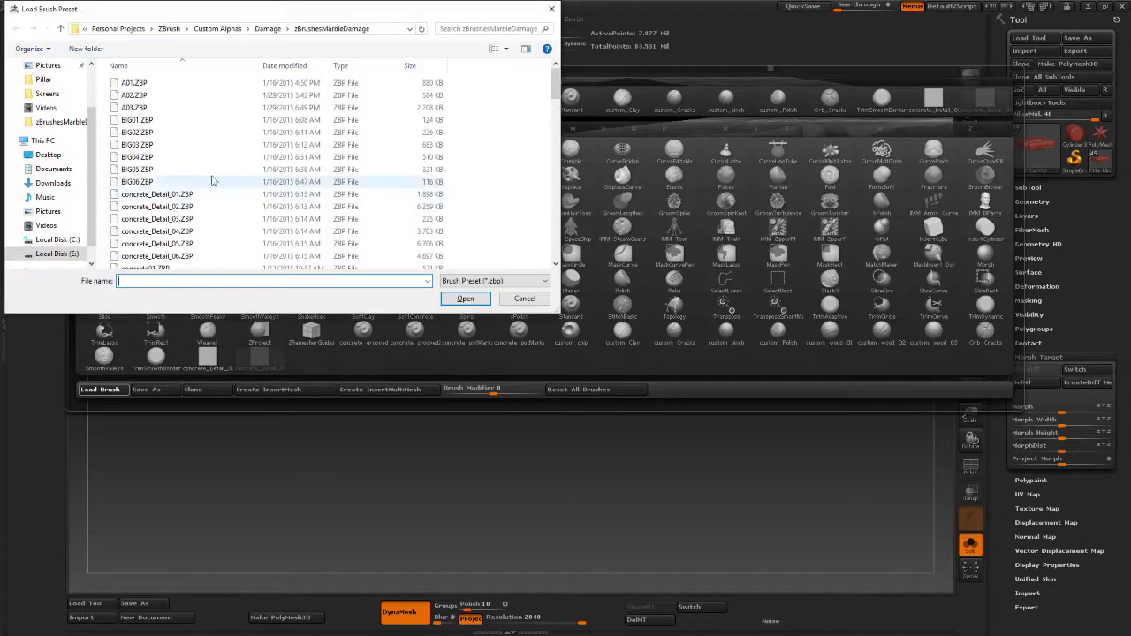
double_click(186, 219)
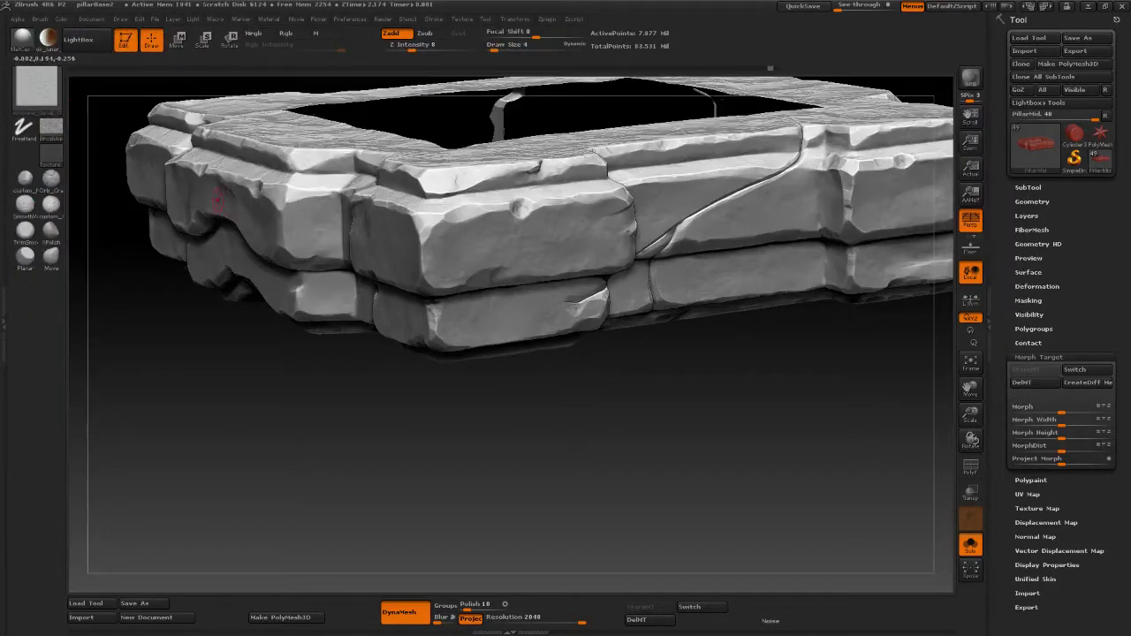
Step: Test the loaded brush on the upper corner block, undo the stroke and lower the brush's Z Intensity to 3
drag(559, 446, 550, 435)
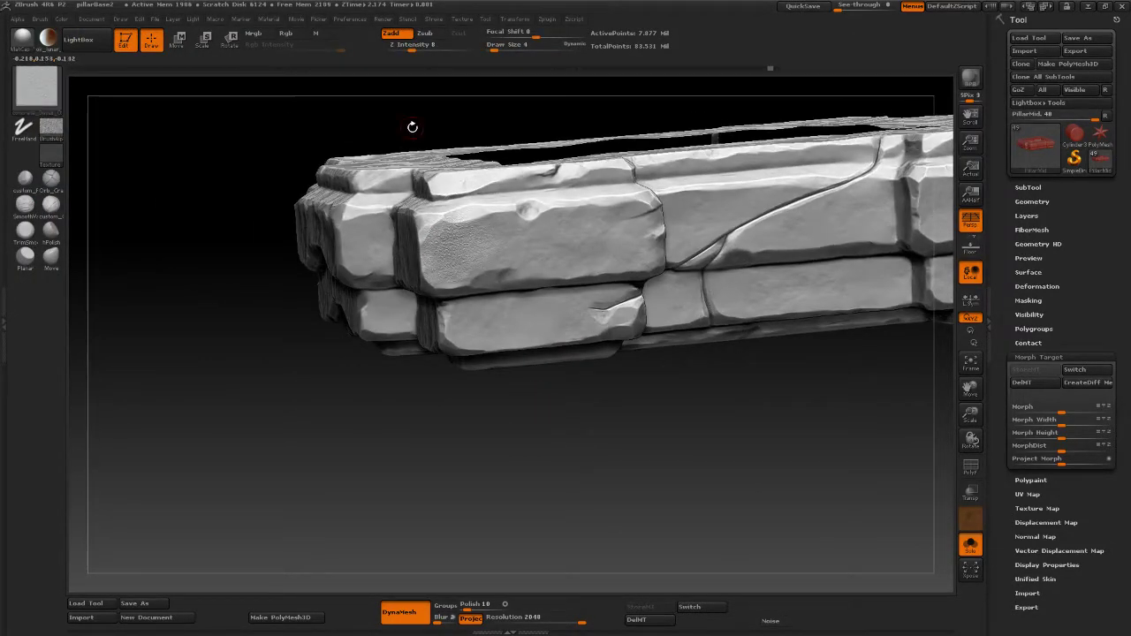
click(406, 50)
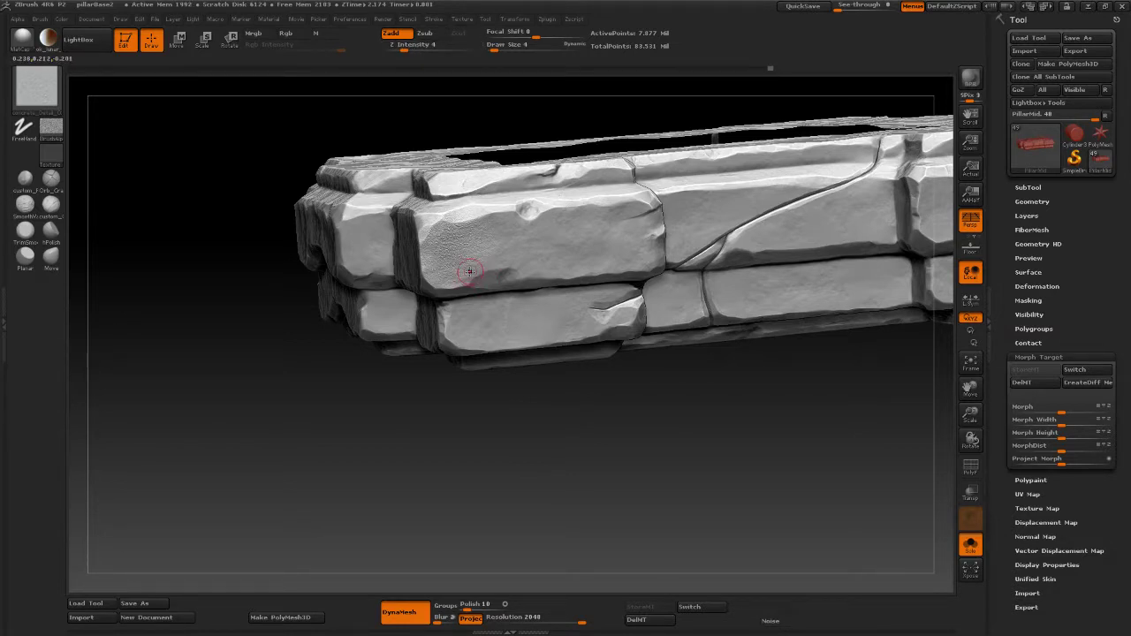
key(ctrl)
drag(423, 426, 438, 376)
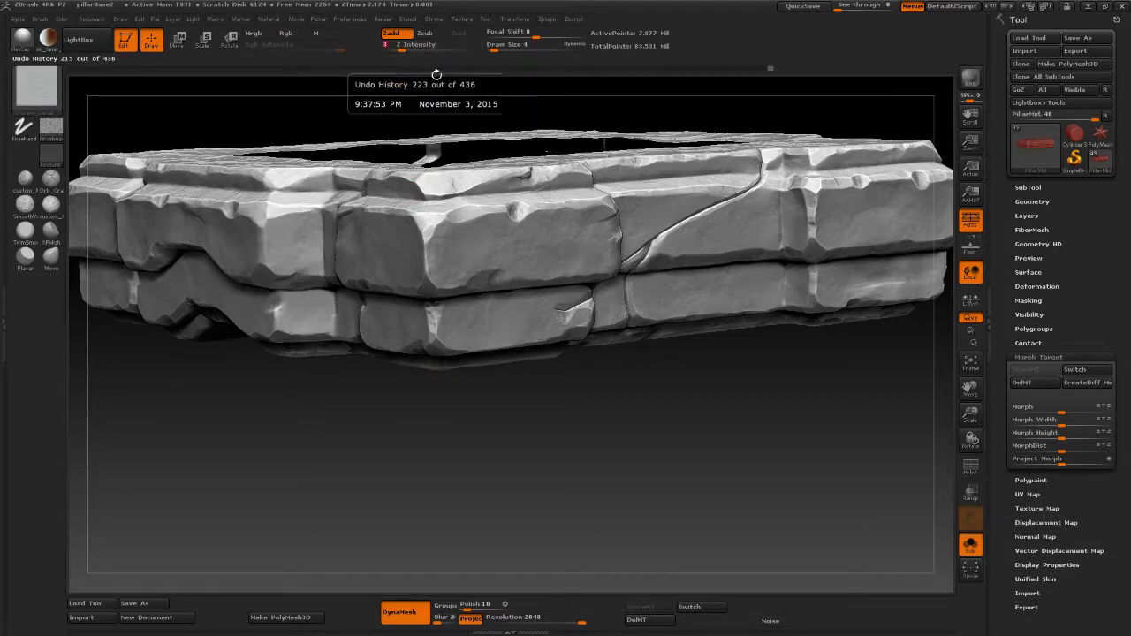
Step: Brush faint concrete texture onto the front corner blocks of the pillar base, checking the surface up close
drag(575, 427, 480, 324)
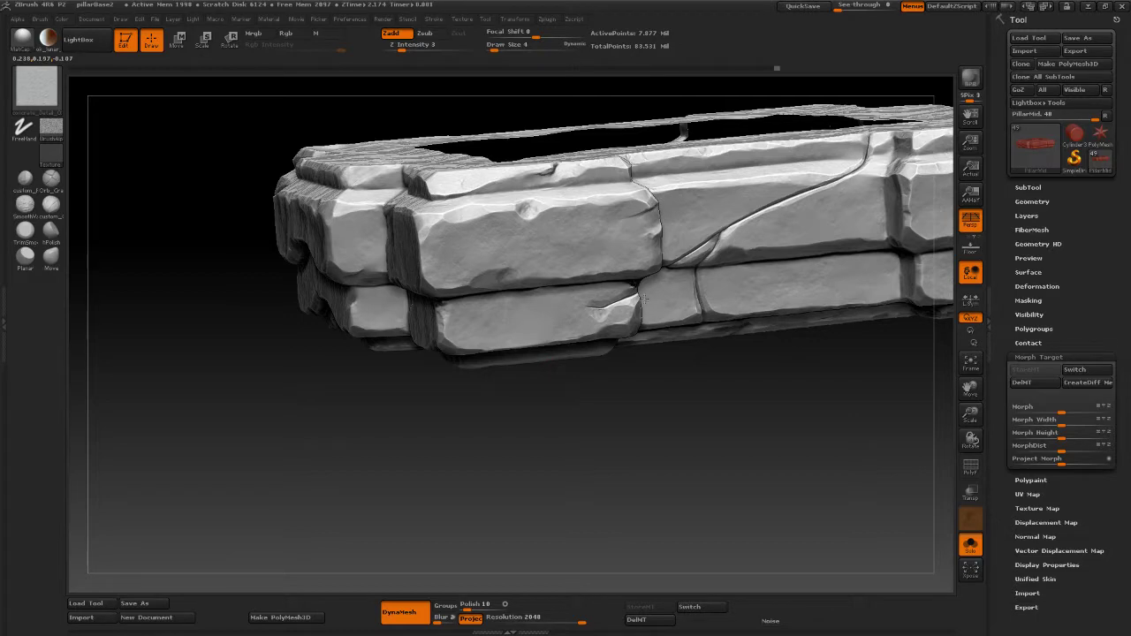
drag(675, 432, 517, 398)
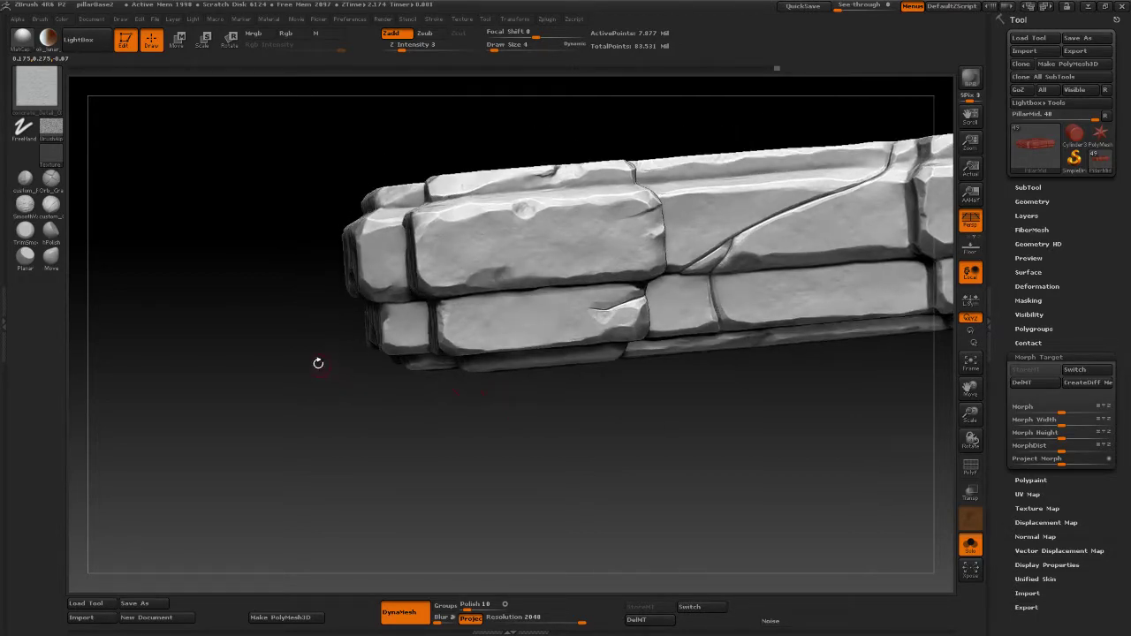
alt+drag(318, 364, 358, 418)
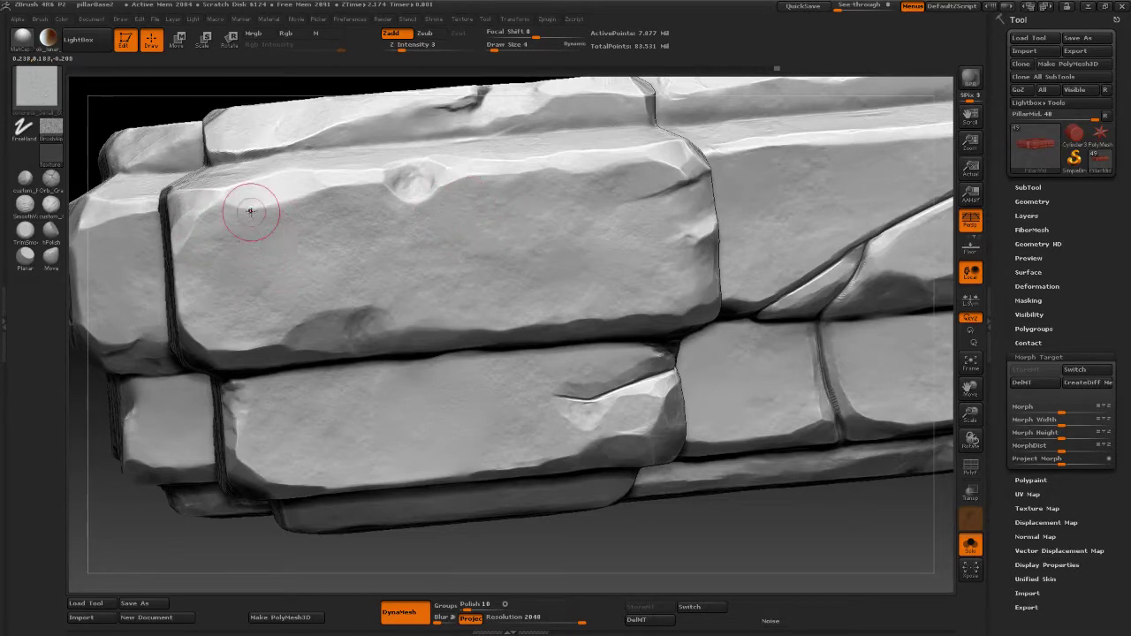
mouse_move(737, 548)
mouse_down()
mouse_move(750, 551)
mouse_move(721, 507)
mouse_move(686, 468)
mouse_move(663, 462)
mouse_up()
mouse_move(559, 469)
mouse_down()
mouse_move(548, 486)
mouse_move(528, 415)
mouse_up()
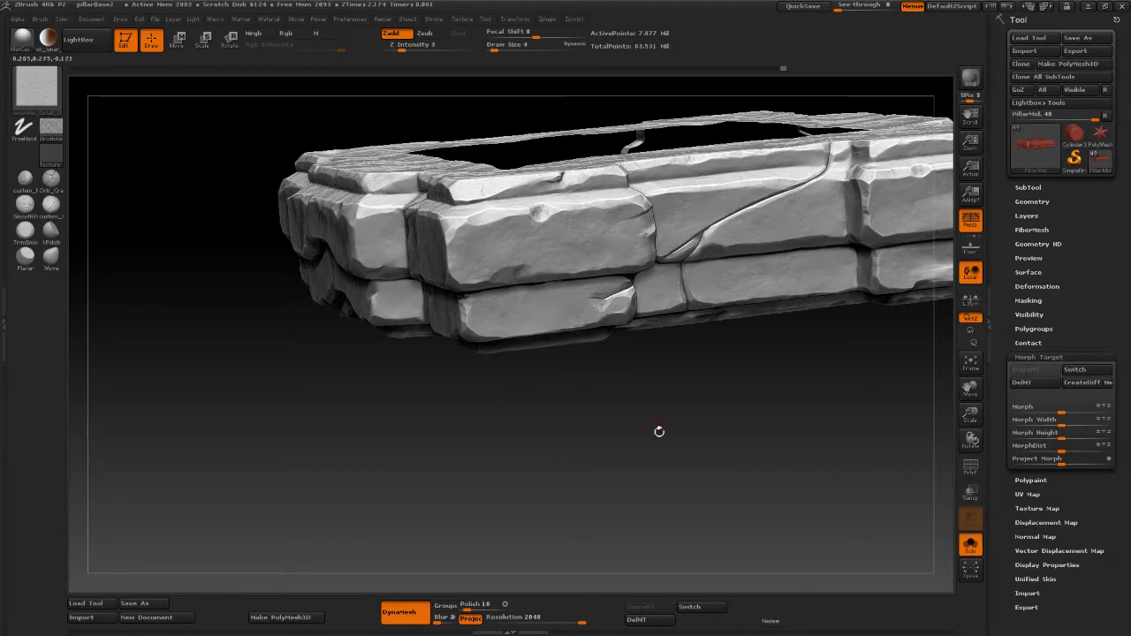
Step: Extend the faint concrete texture along the front face and ledge of the pillar base, checking its corner and top
shift+drag(659, 431, 613, 398)
alt+drag(714, 443, 498, 467)
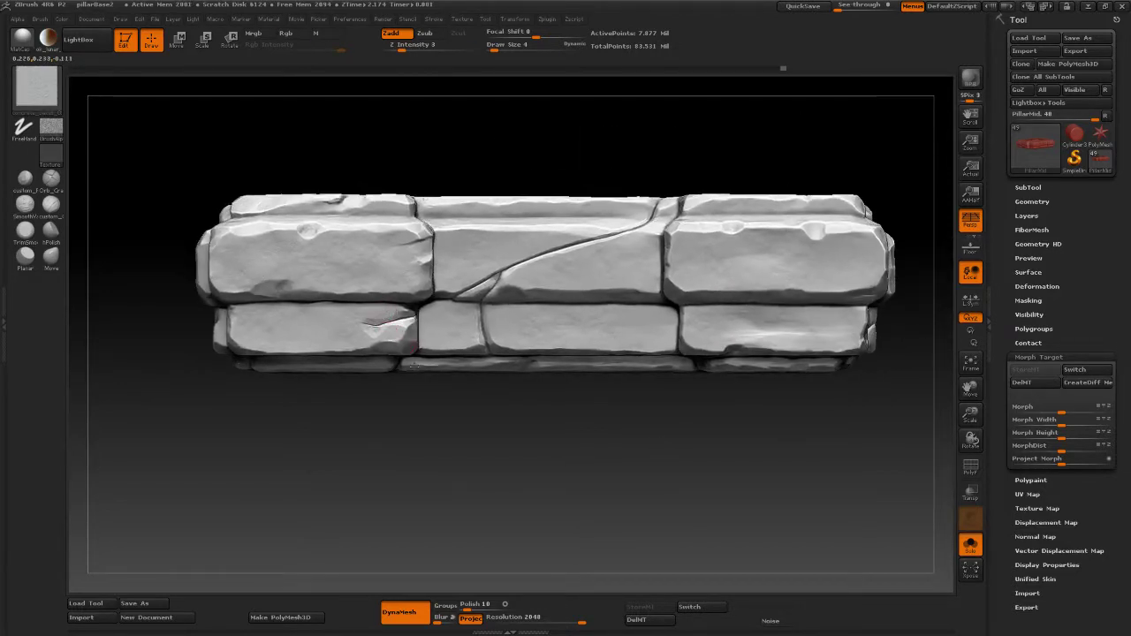
drag(427, 393, 405, 281)
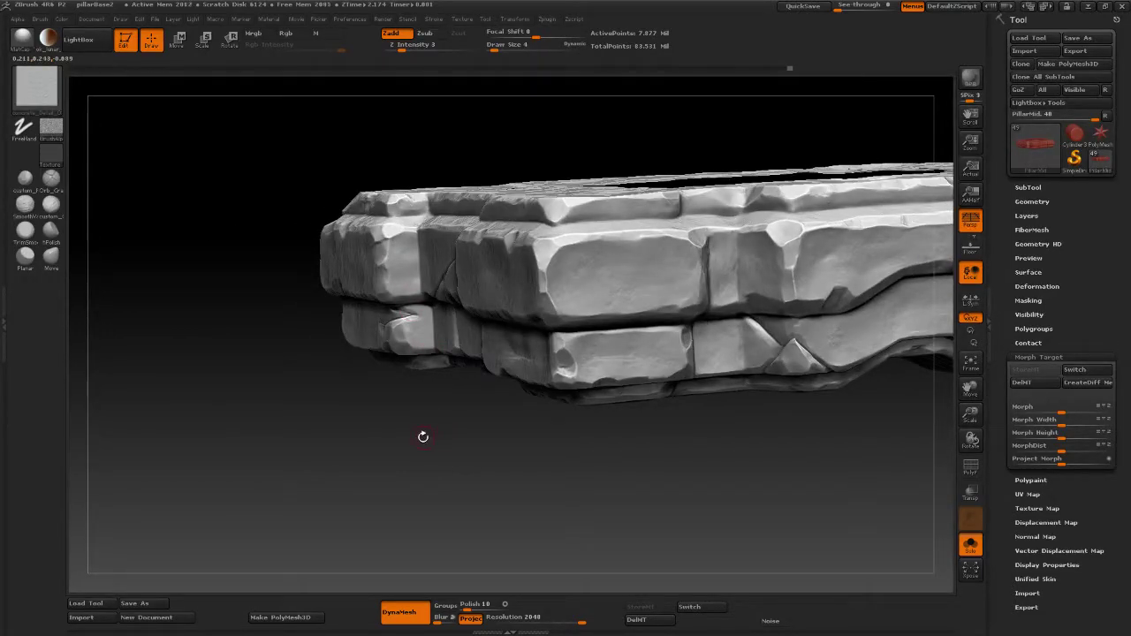
drag(423, 436, 440, 290)
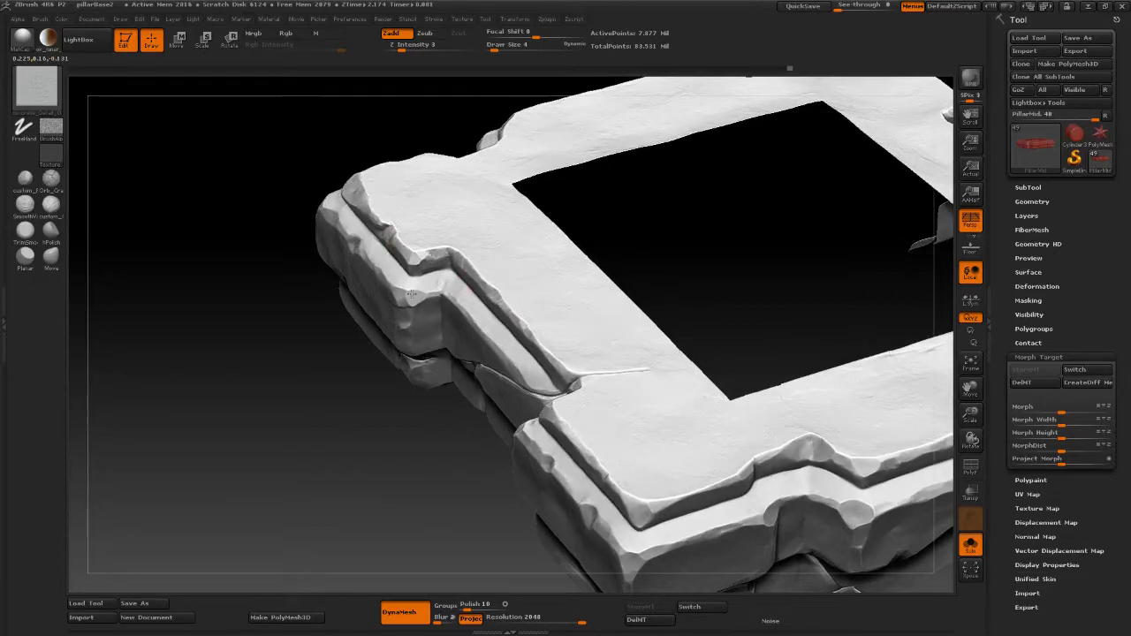
drag(278, 367, 307, 460)
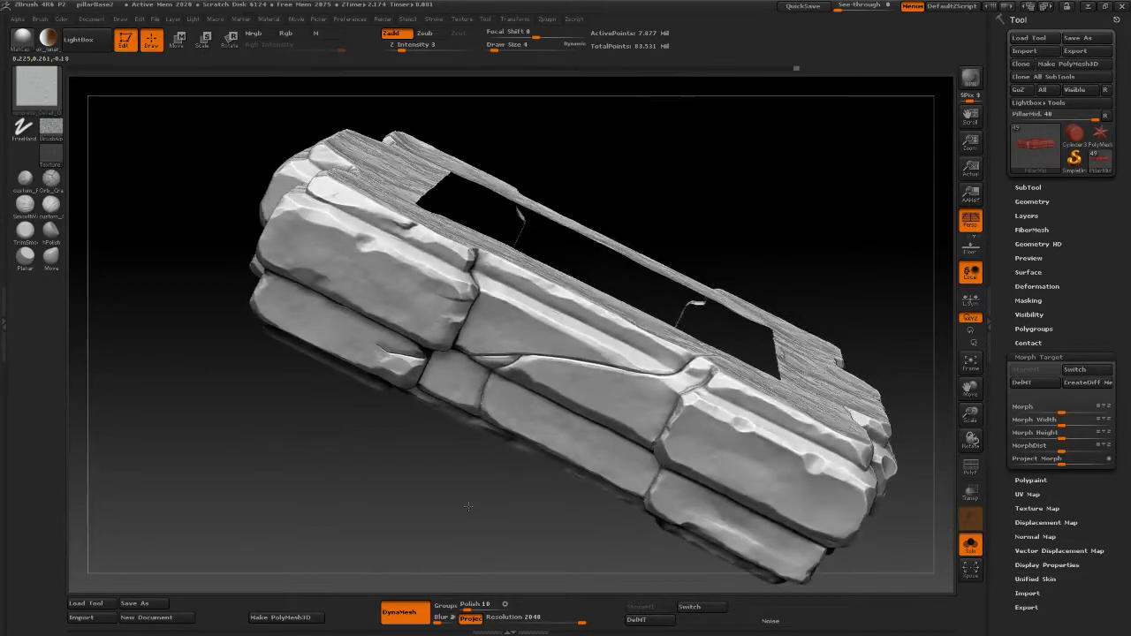
Step: Brush faint concrete texture along the lower front blocks and bottom ledge of the pillar base, carrying it to the corner
alt+drag(495, 565, 407, 439)
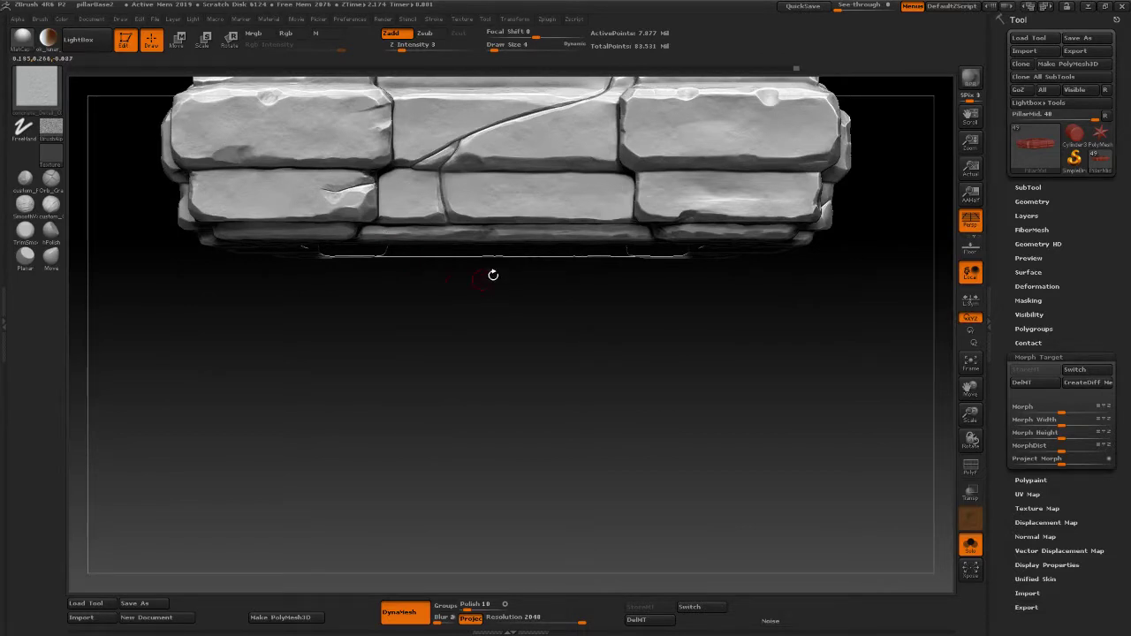
alt+drag(626, 365, 525, 488)
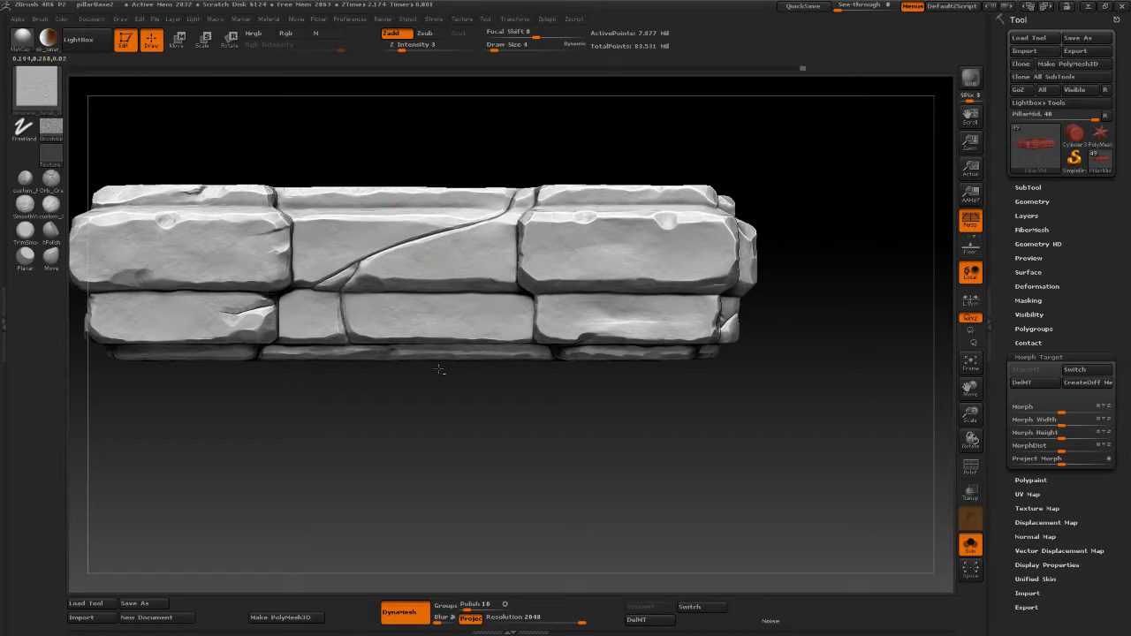
drag(439, 370, 469, 253)
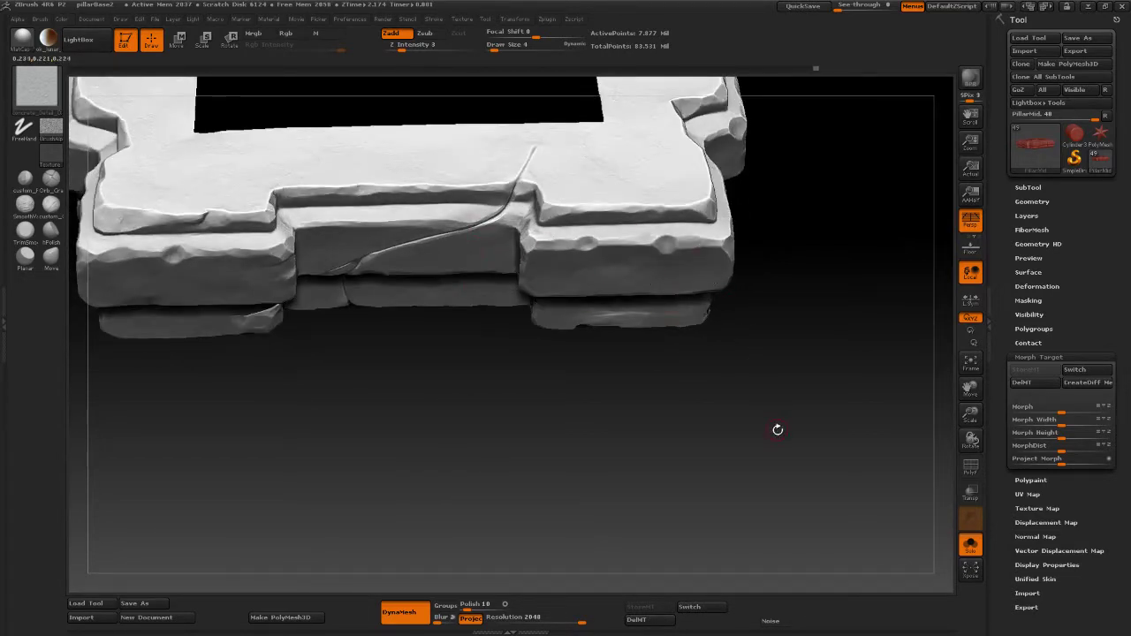
drag(777, 429, 662, 303)
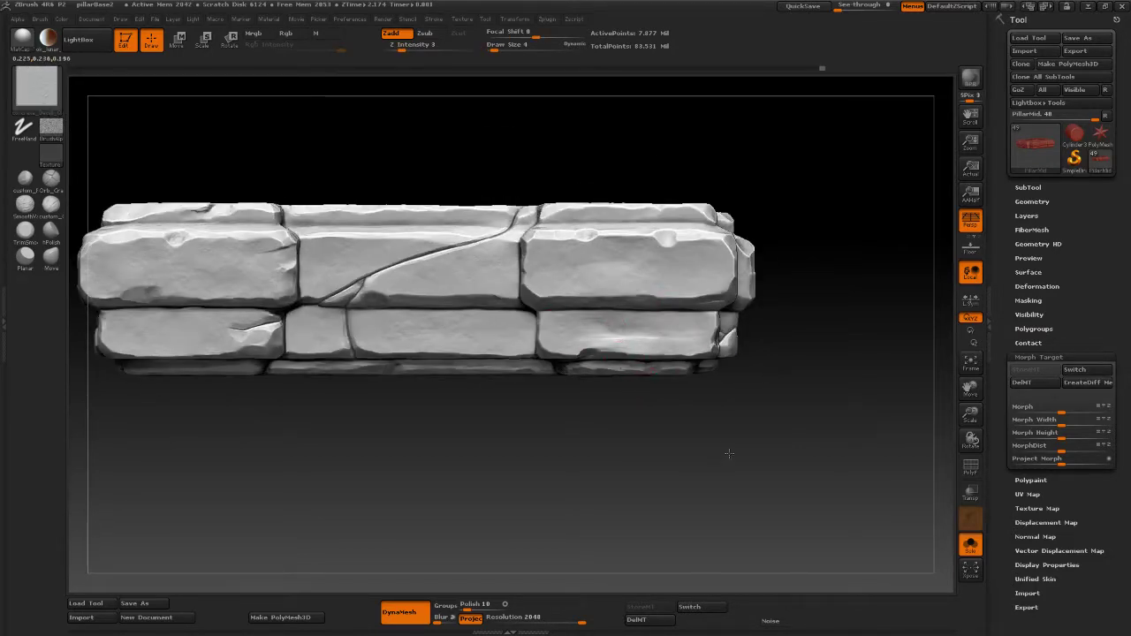
drag(729, 454, 645, 386)
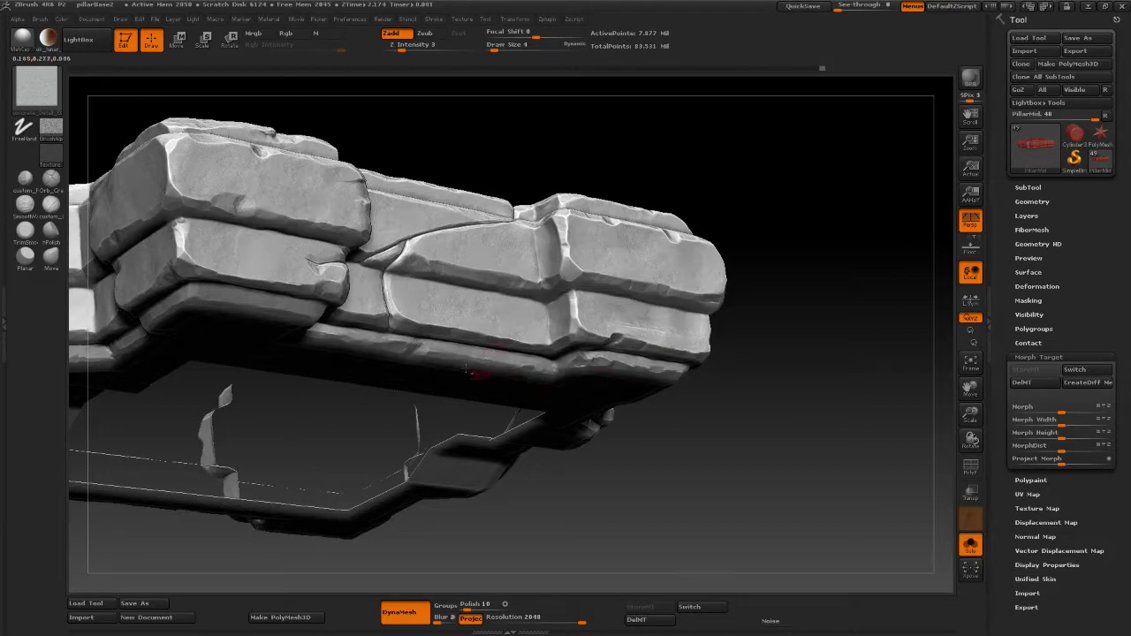
drag(391, 366, 432, 361)
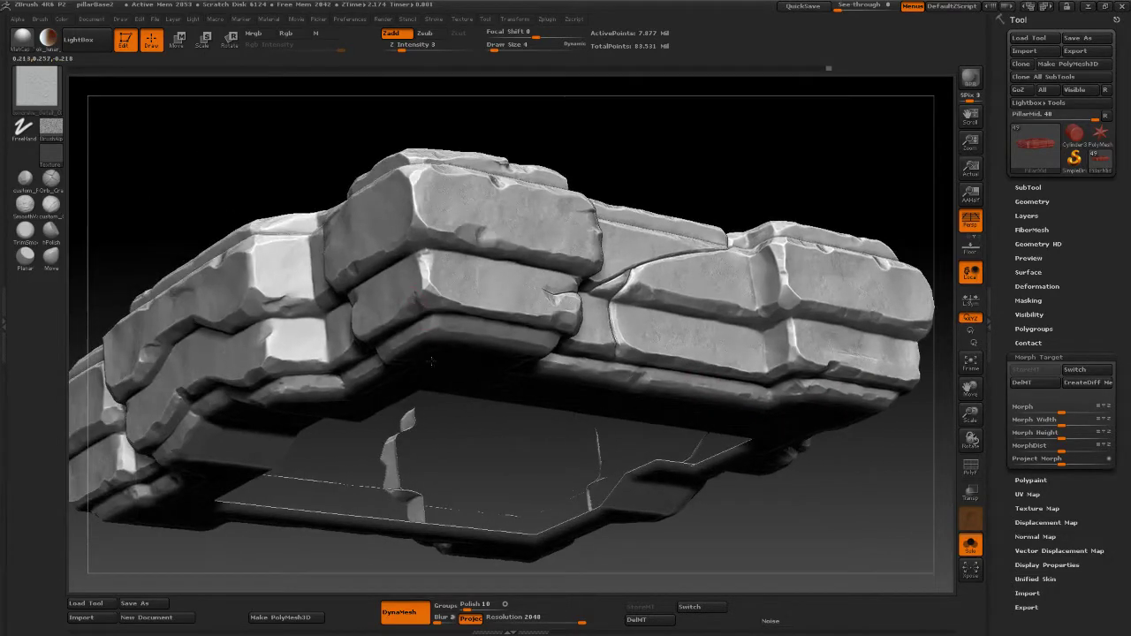
Step: Continue the faint concrete texture across the side face with the arched course, including its recessed blocks and both ends
drag(307, 118, 523, 458)
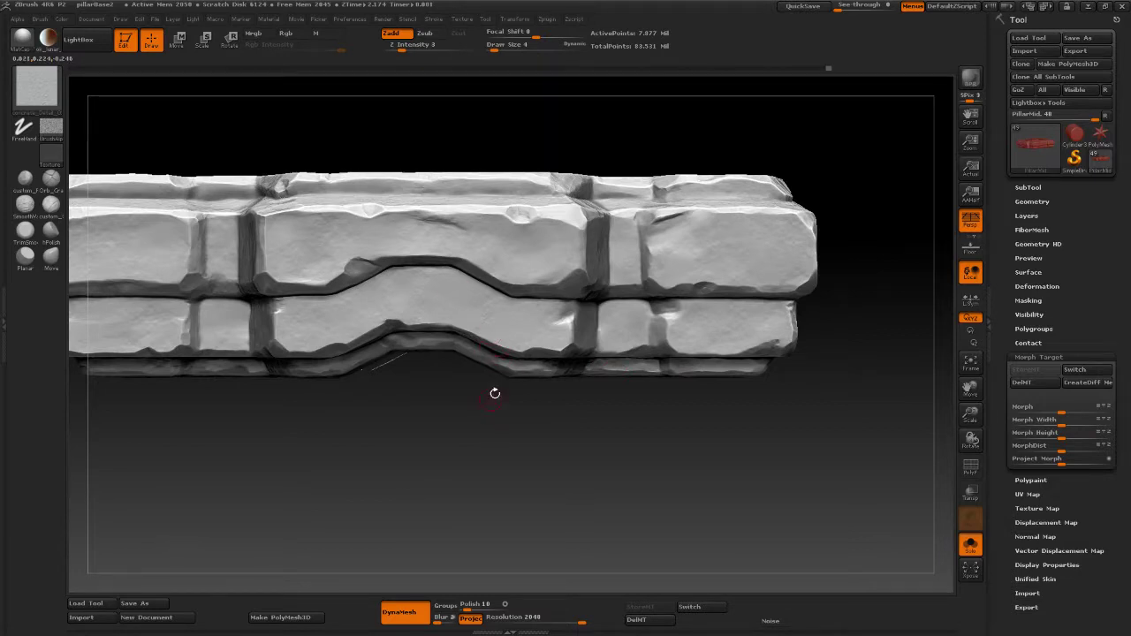
drag(587, 446, 516, 522)
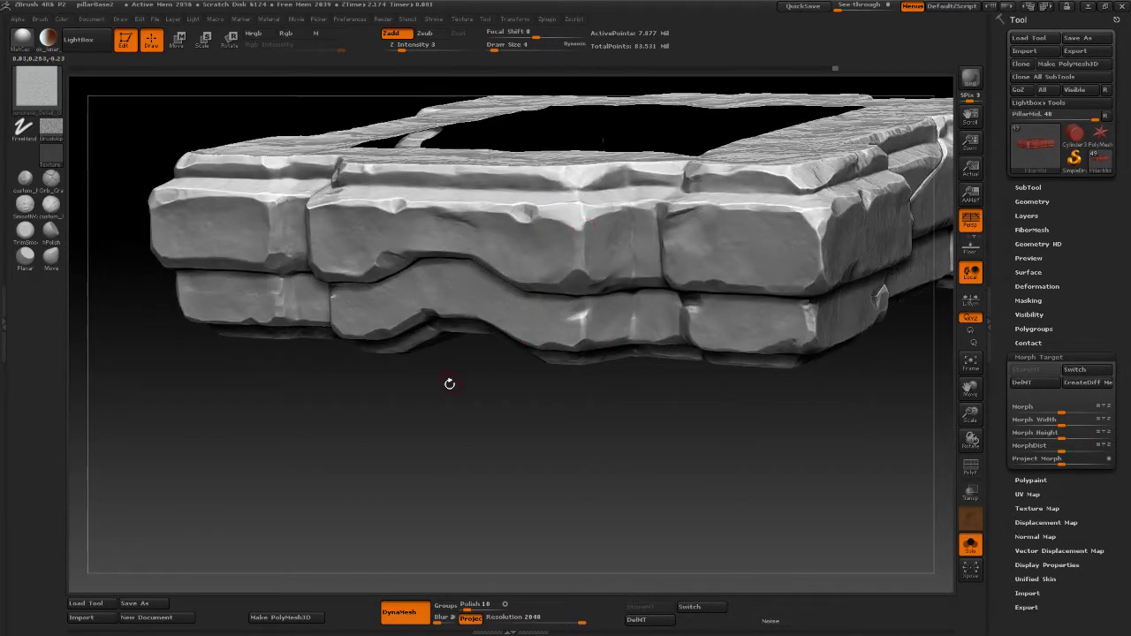
drag(449, 383, 530, 179)
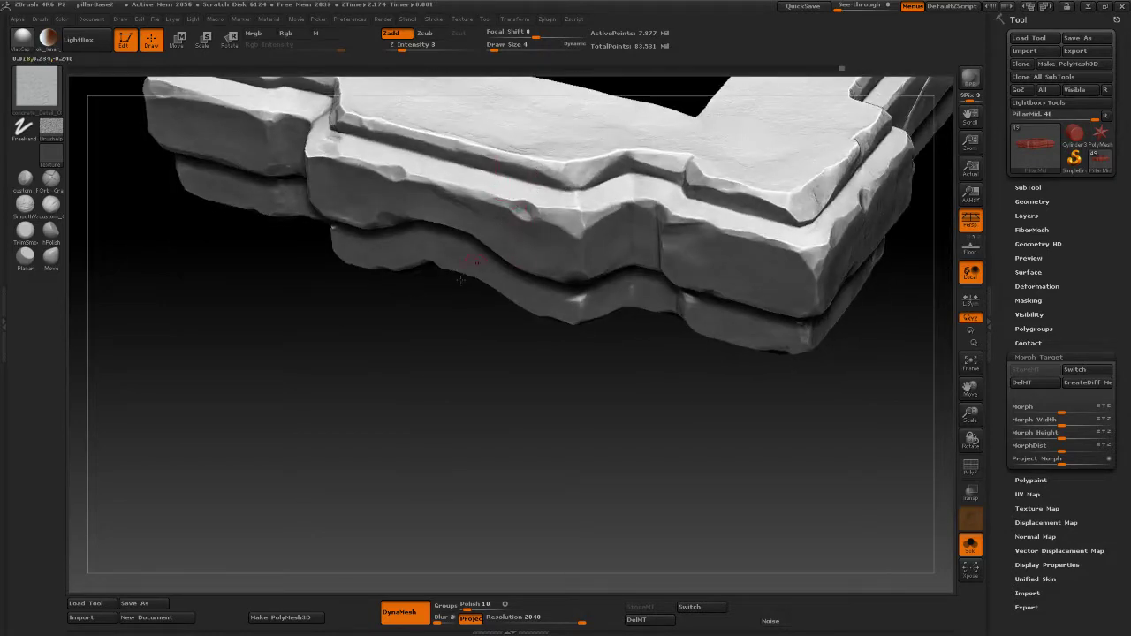
shift+drag(432, 375, 650, 530)
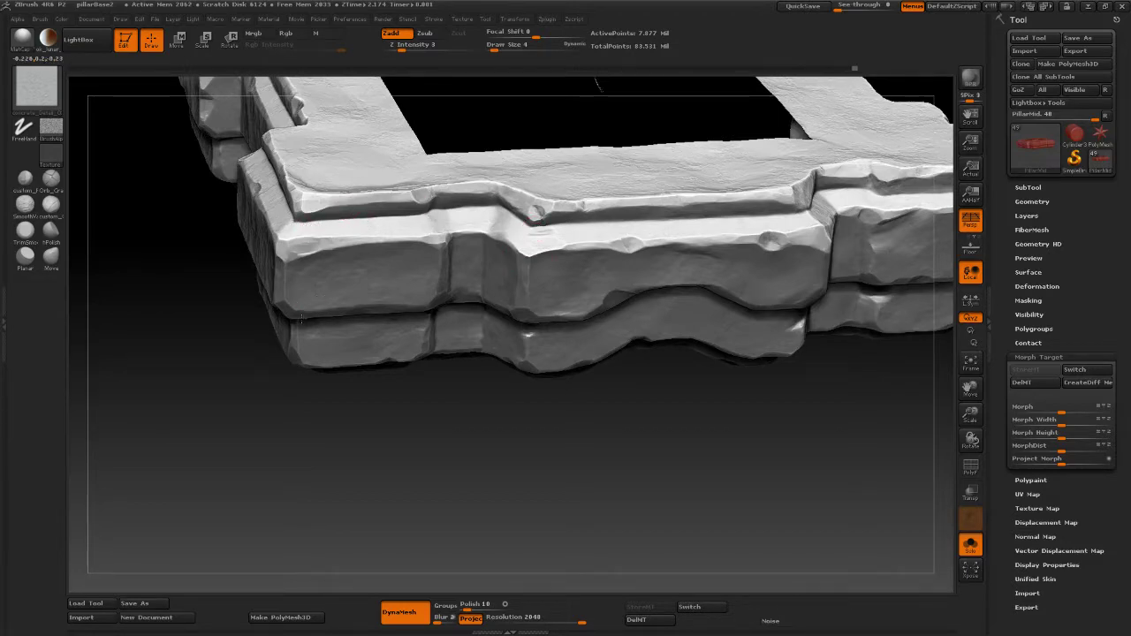
shift+drag(380, 476, 504, 271)
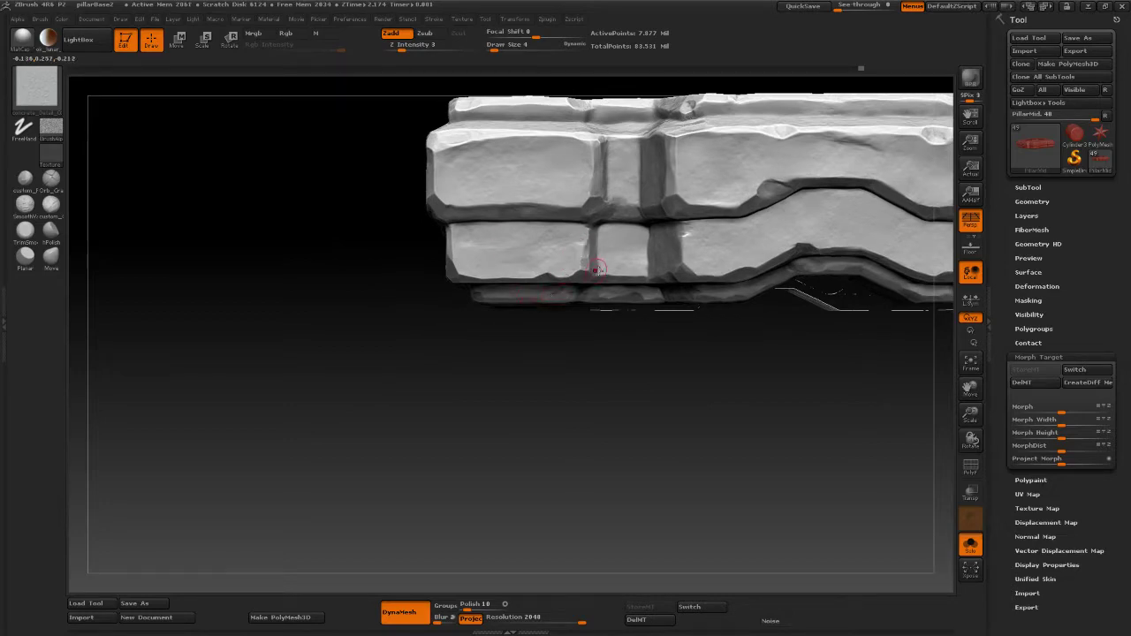
Step: Examine the stone texture and chipped edges around the pillar base under the brown-and-white material
drag(554, 360, 494, 234)
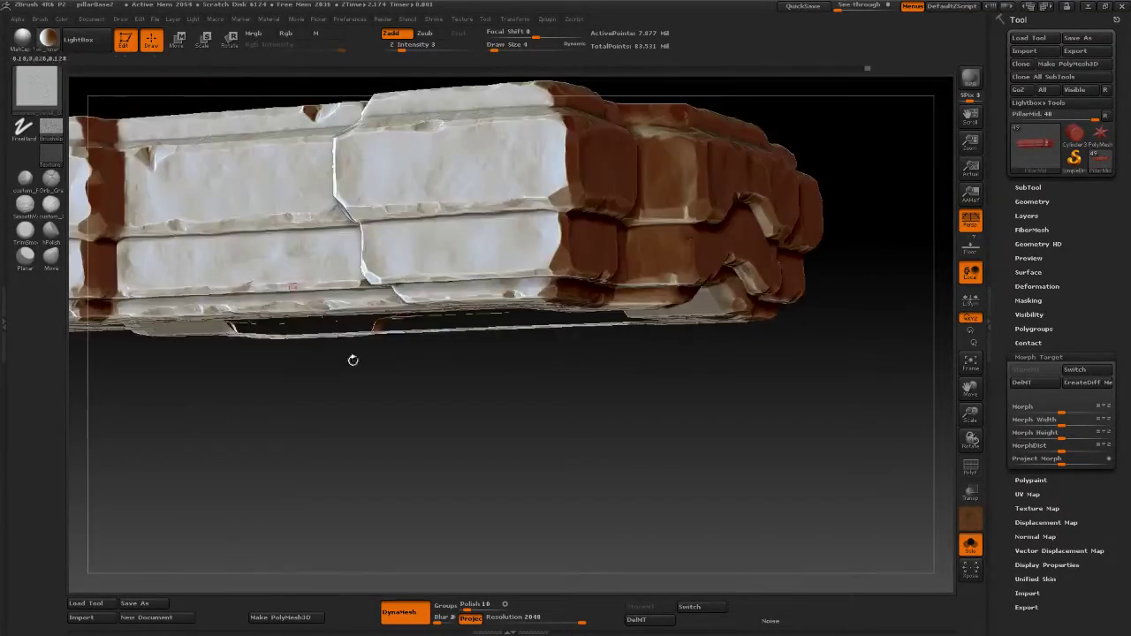
drag(351, 358, 387, 402)
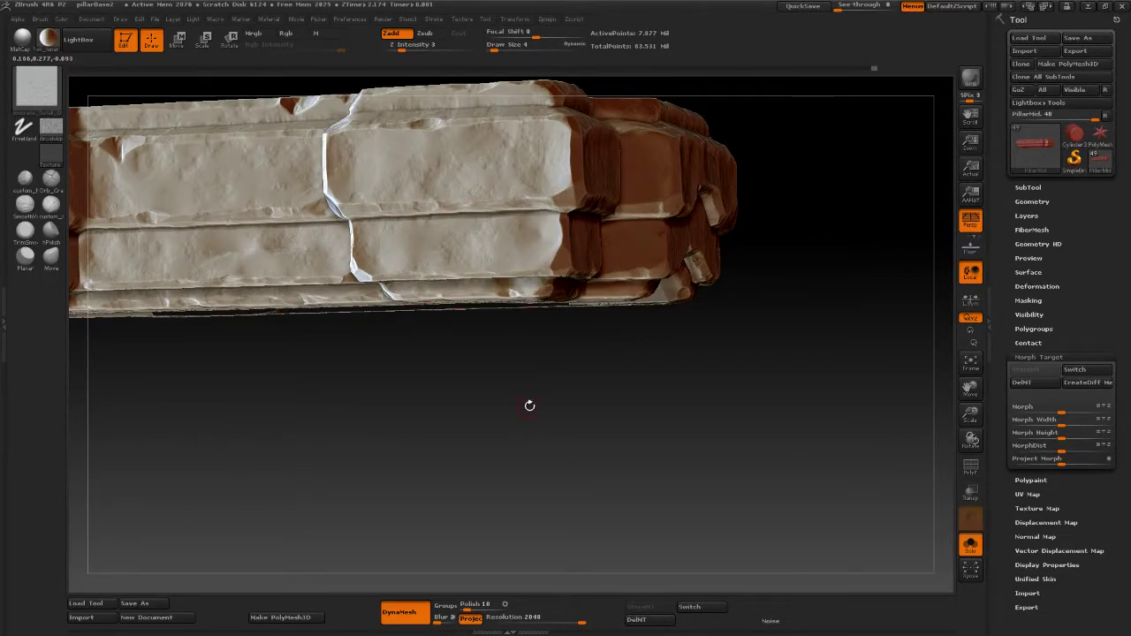
drag(530, 403, 427, 309)
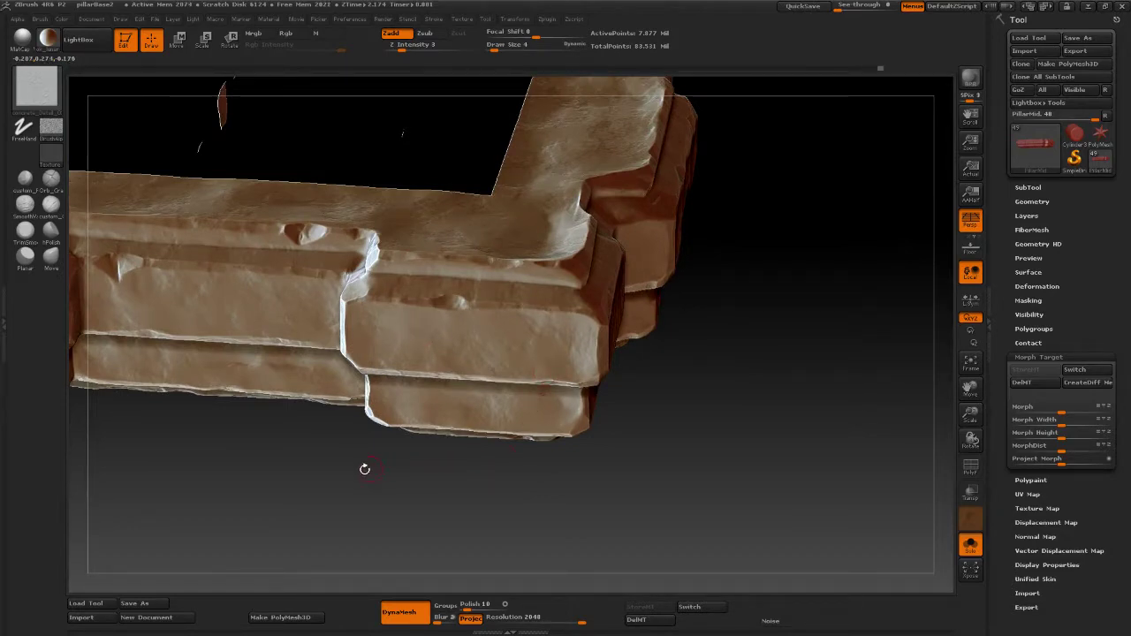
drag(364, 469, 456, 419)
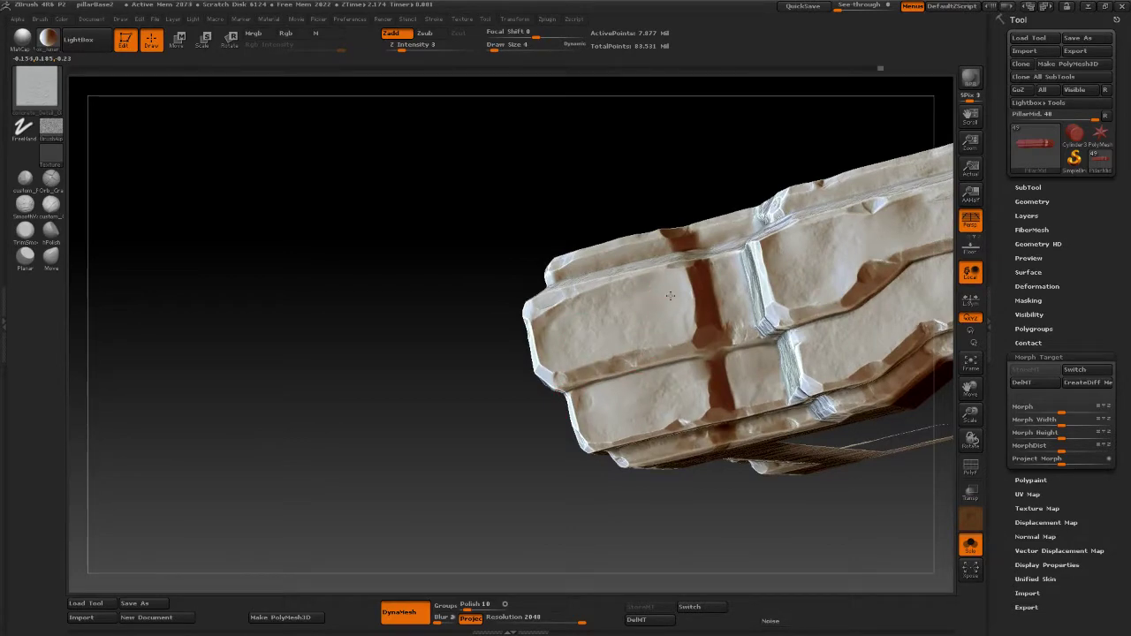
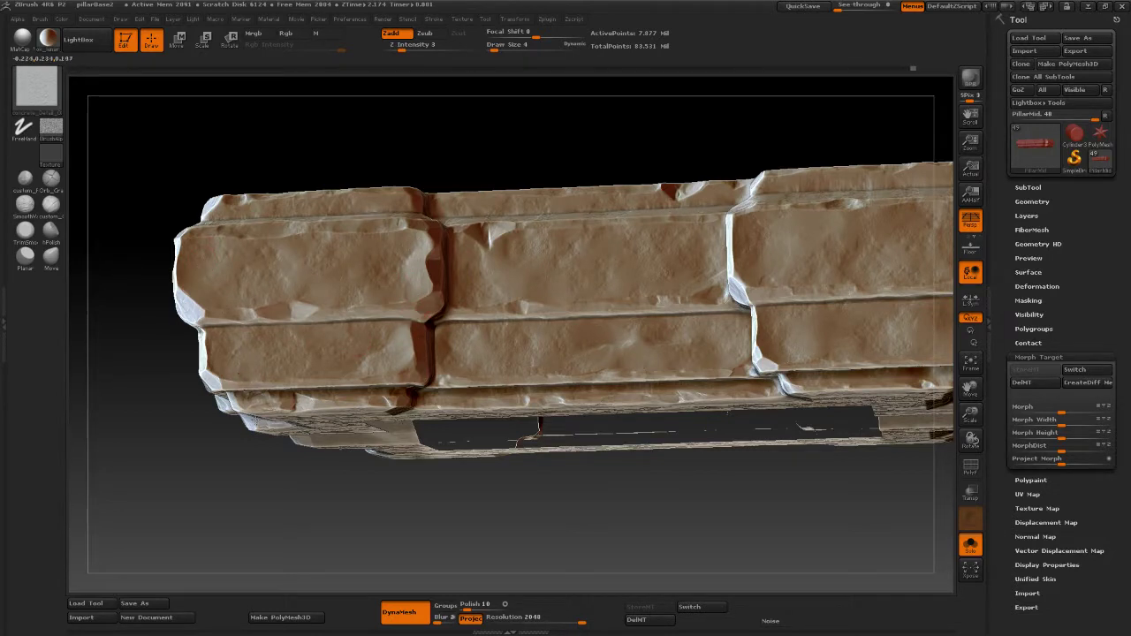
Step: Switch to the coarser concrete detail brush with Z Intensity 4 and texture the other arched side face of the base
click(36, 86)
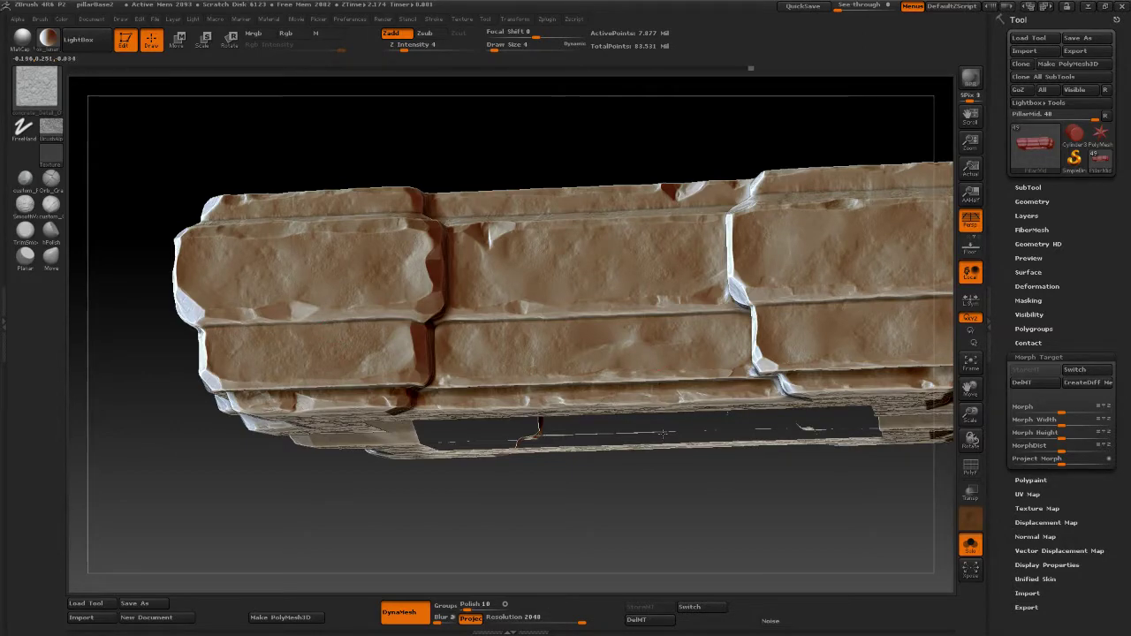
drag(372, 495, 478, 246)
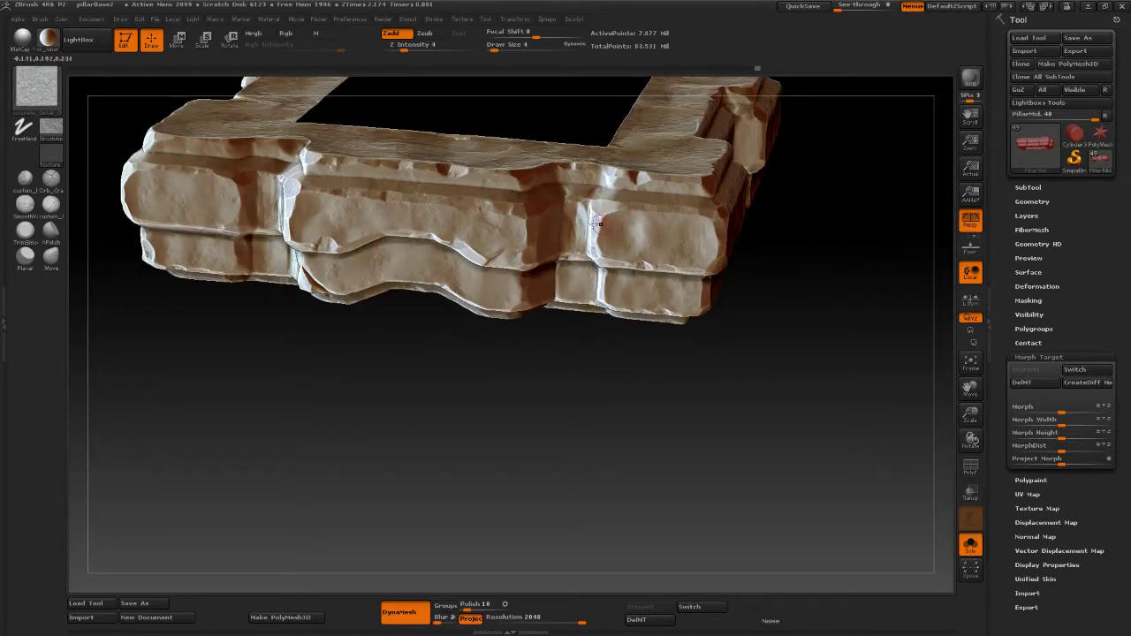
drag(375, 373, 367, 302)
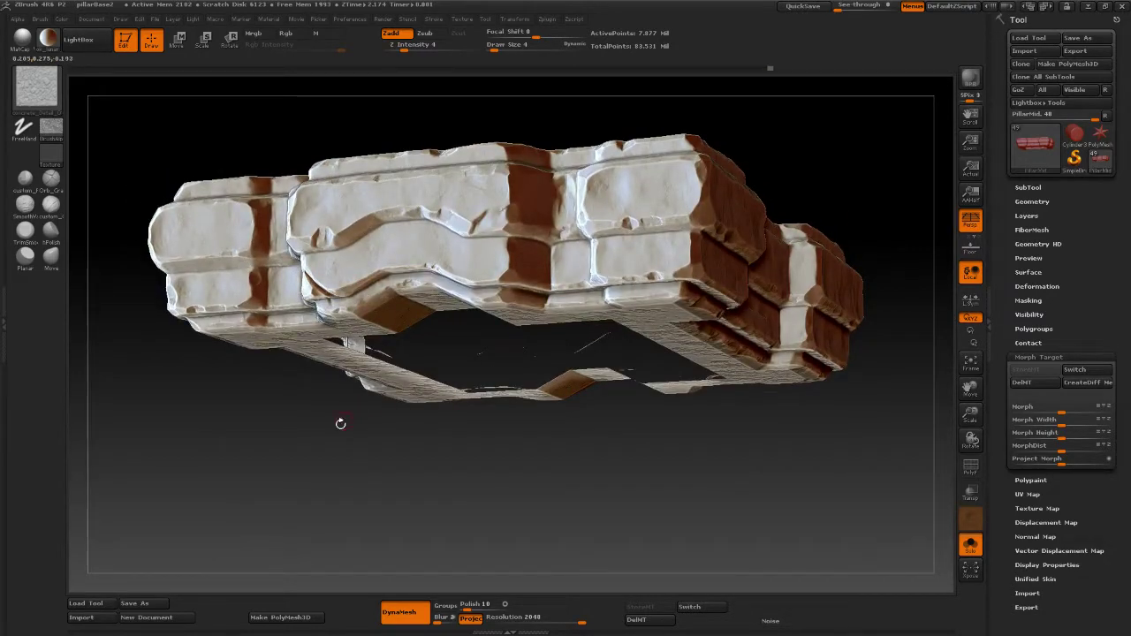
drag(341, 424, 463, 452)
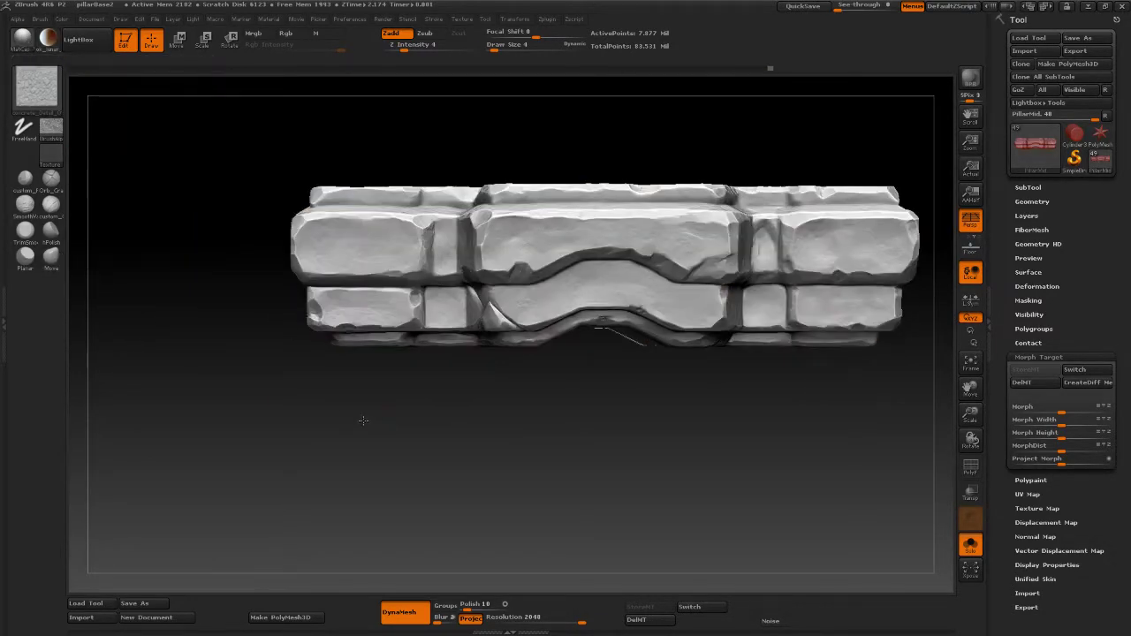
mouse_move(366, 411)
mouse_down()
mouse_move(369, 442)
mouse_move(476, 337)
mouse_up()
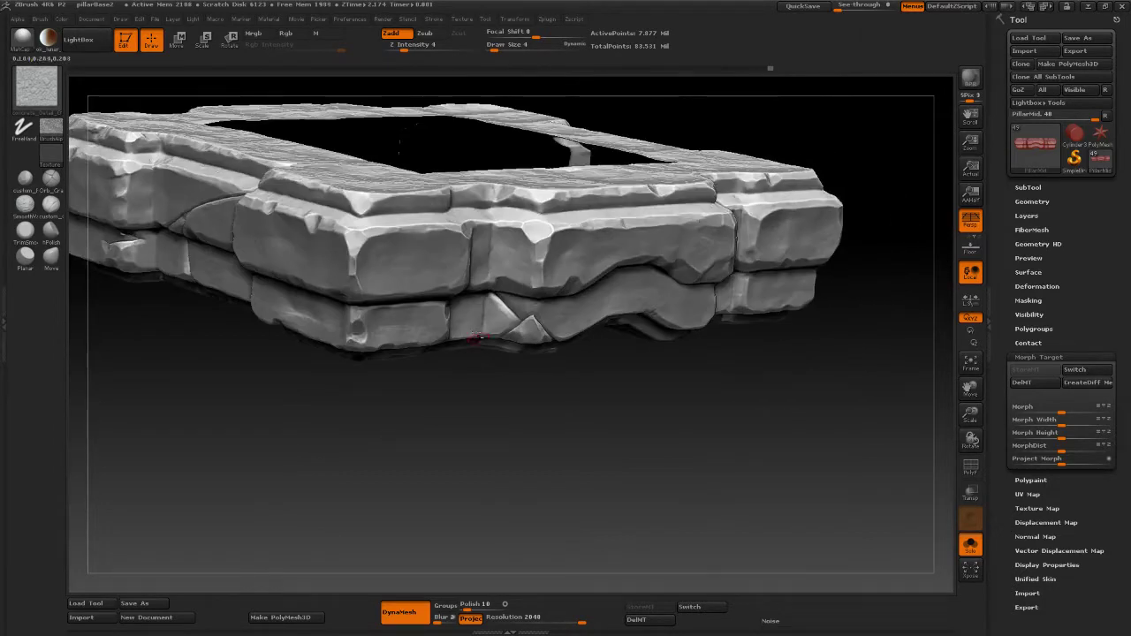
drag(482, 439, 371, 366)
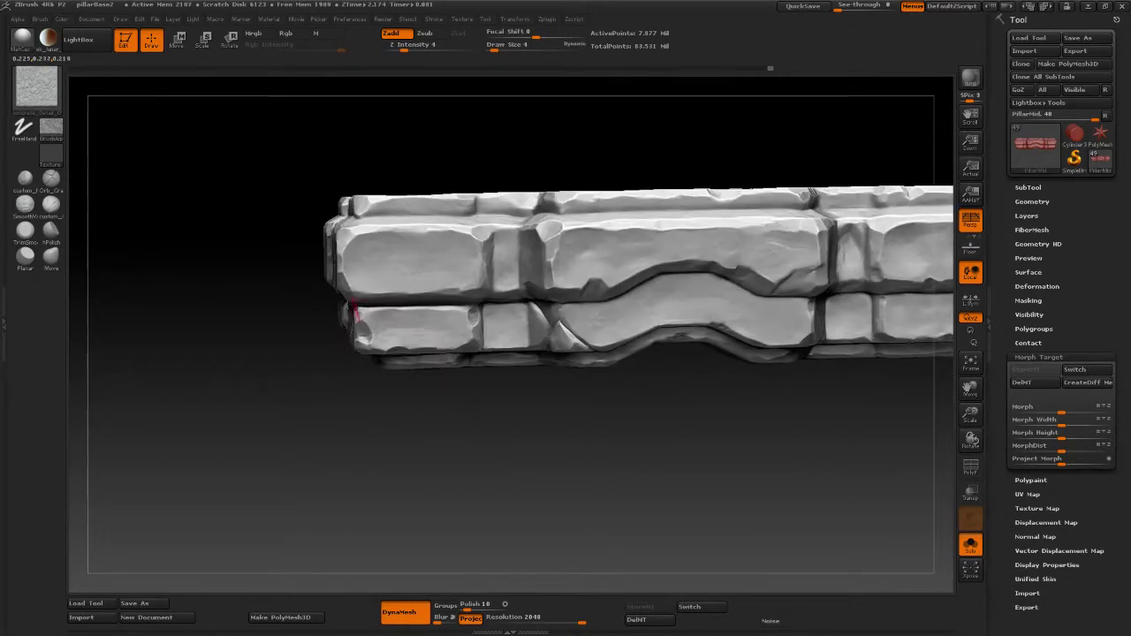
Step: Switch back to the finer concrete detail brush with Z Intensity 3 and texture the blocks around the chipped corner
click(50, 98)
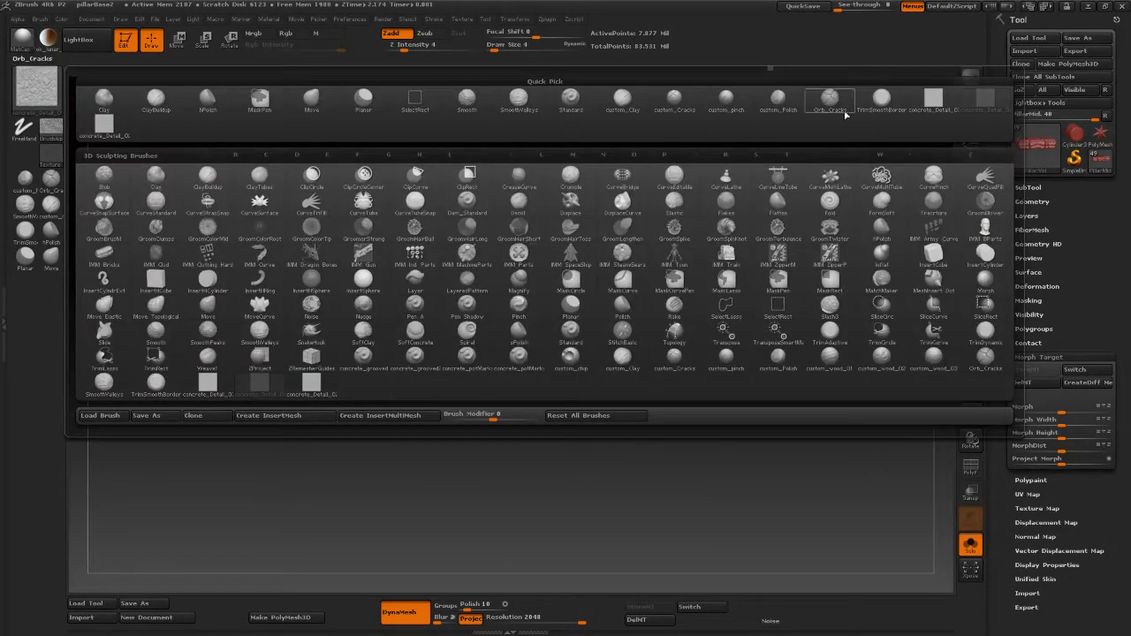
click(104, 124)
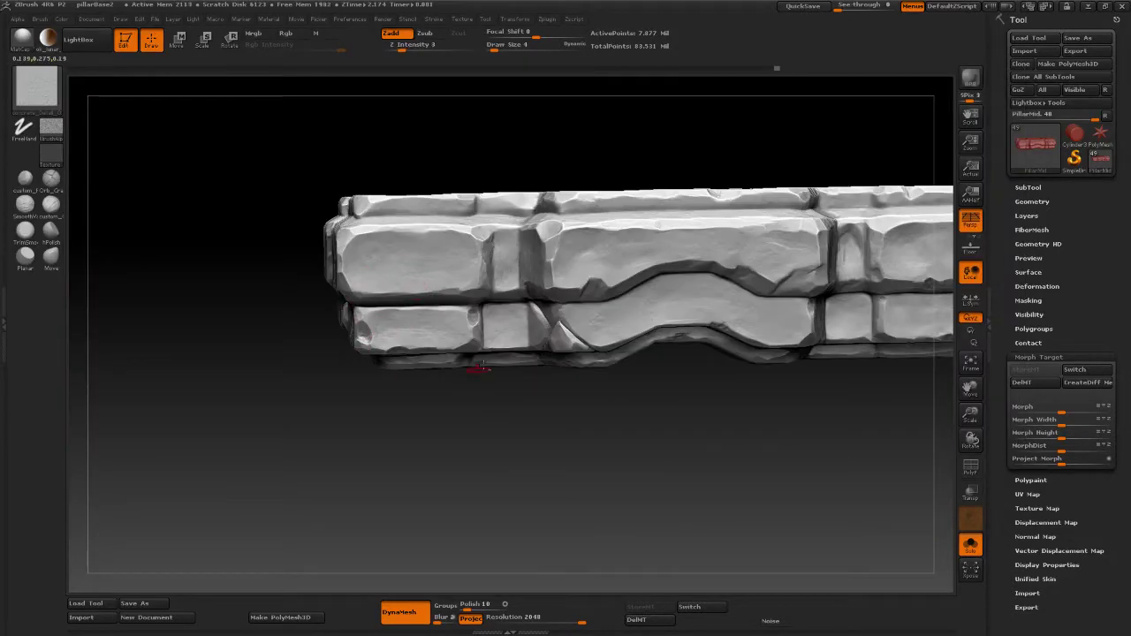
drag(427, 445, 424, 389)
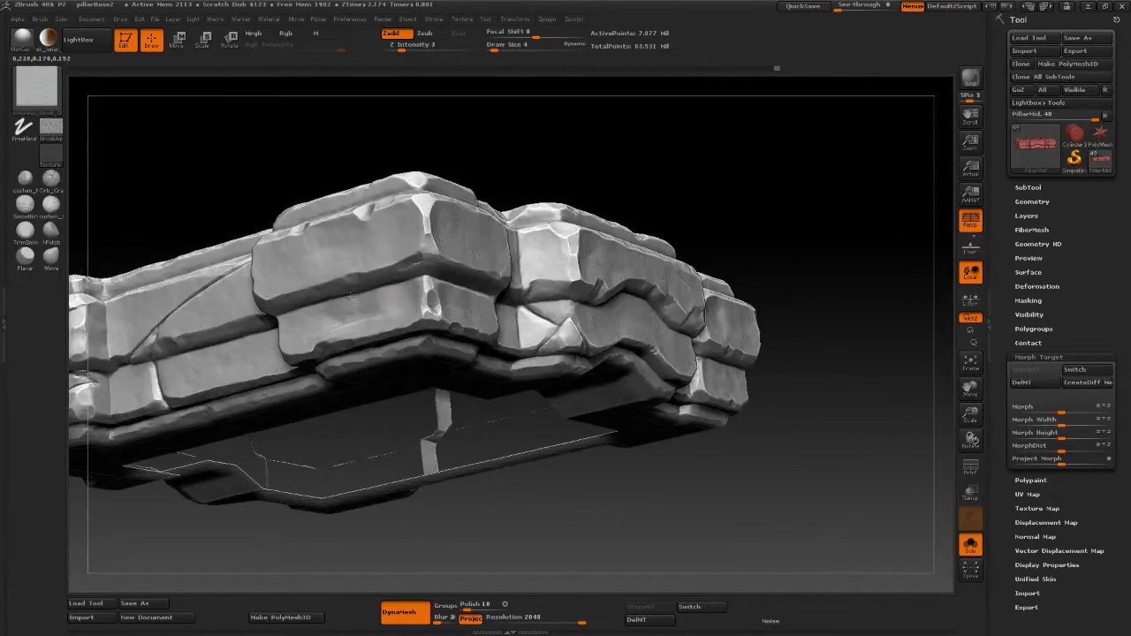
drag(716, 155, 743, 220)
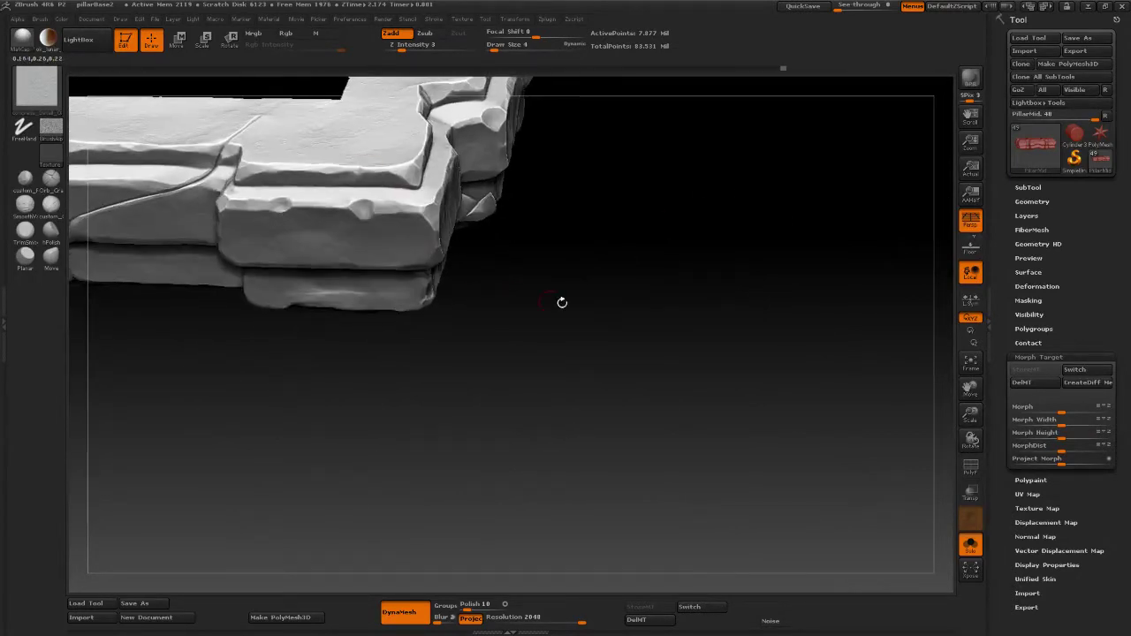
Step: Brush faint concrete texture onto the flat top of the base, from the cracked corner along the adjoining side
drag(562, 303, 476, 329)
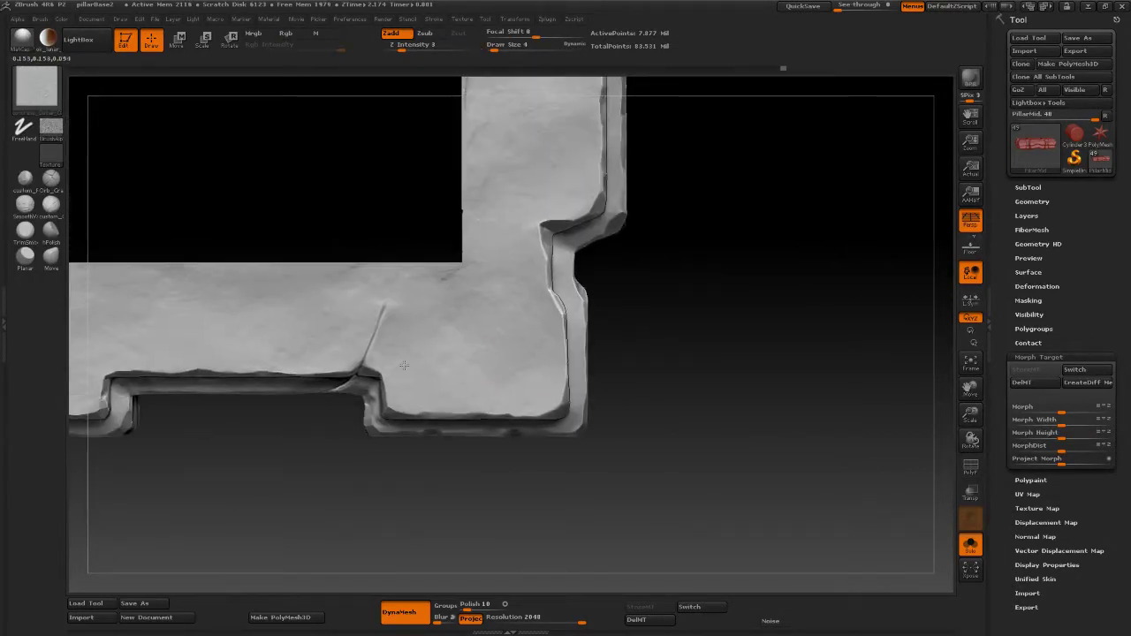
alt+drag(692, 270, 692, 430)
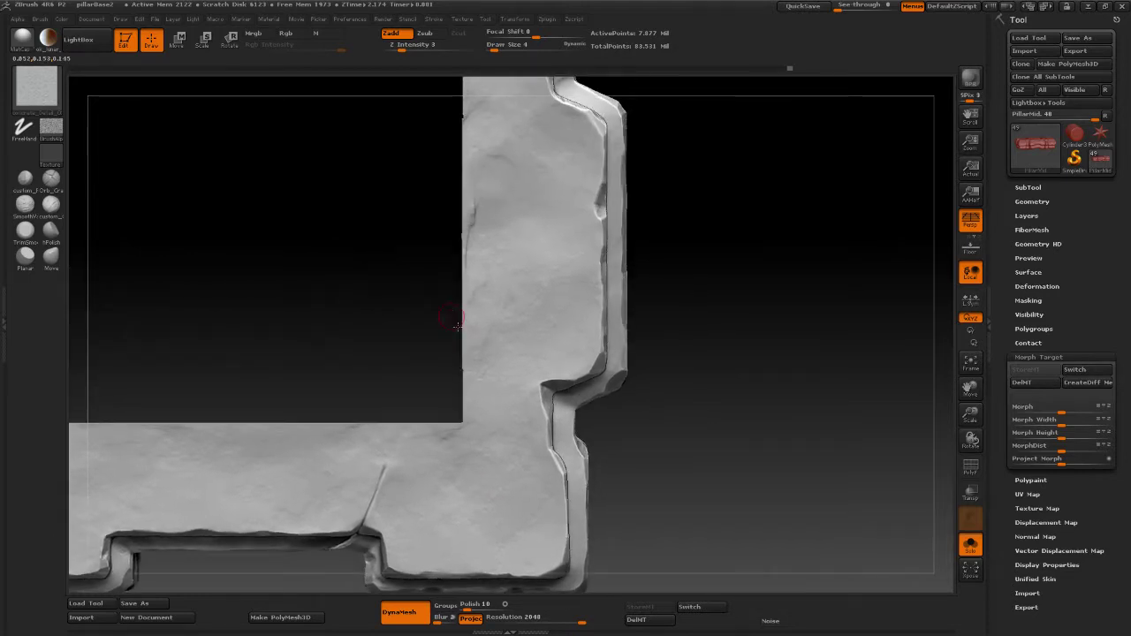
alt+drag(402, 278, 459, 341)
drag(588, 296, 605, 211)
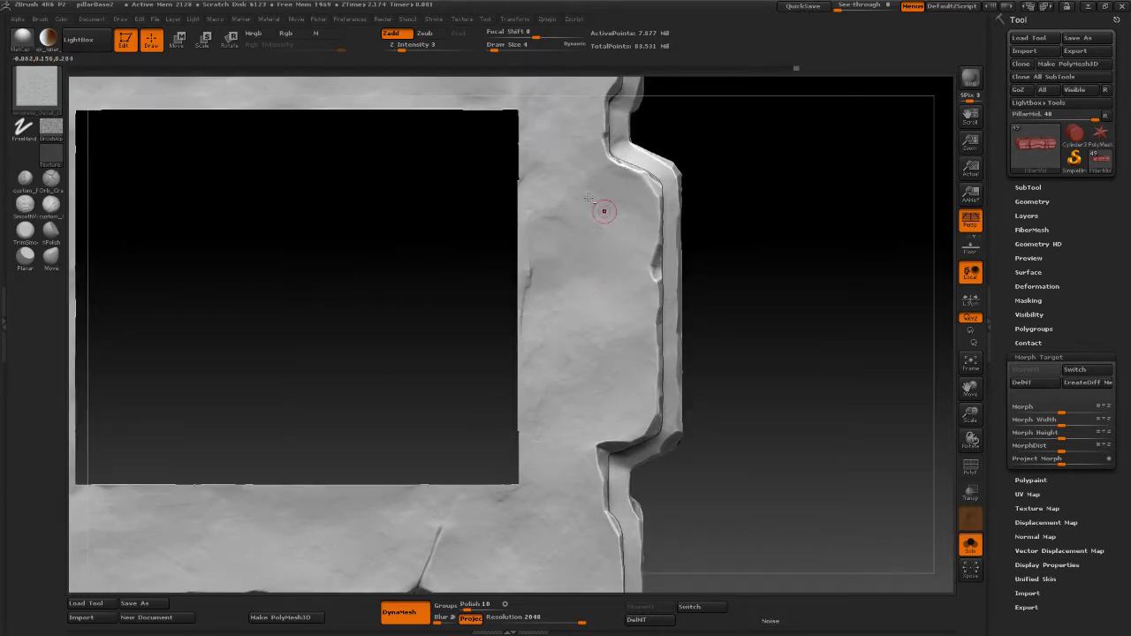
alt+drag(715, 152, 745, 337)
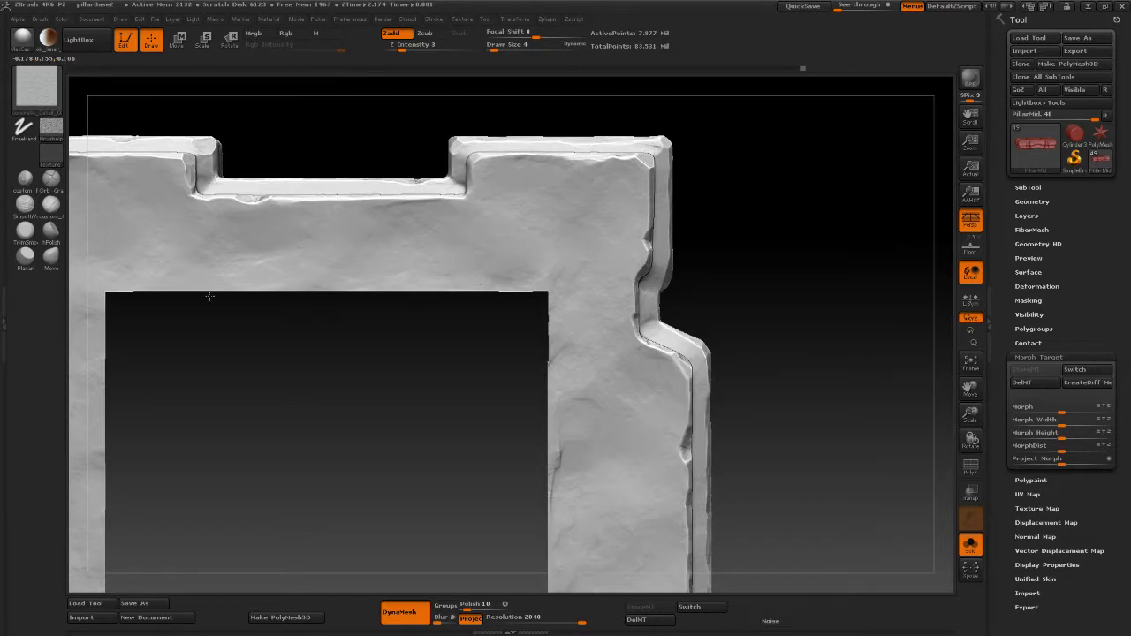
Step: Extend the faint concrete texture over the remaining sides and corners of the flat top around the rectangular opening
drag(209, 296, 127, 216)
alt+drag(206, 361, 469, 378)
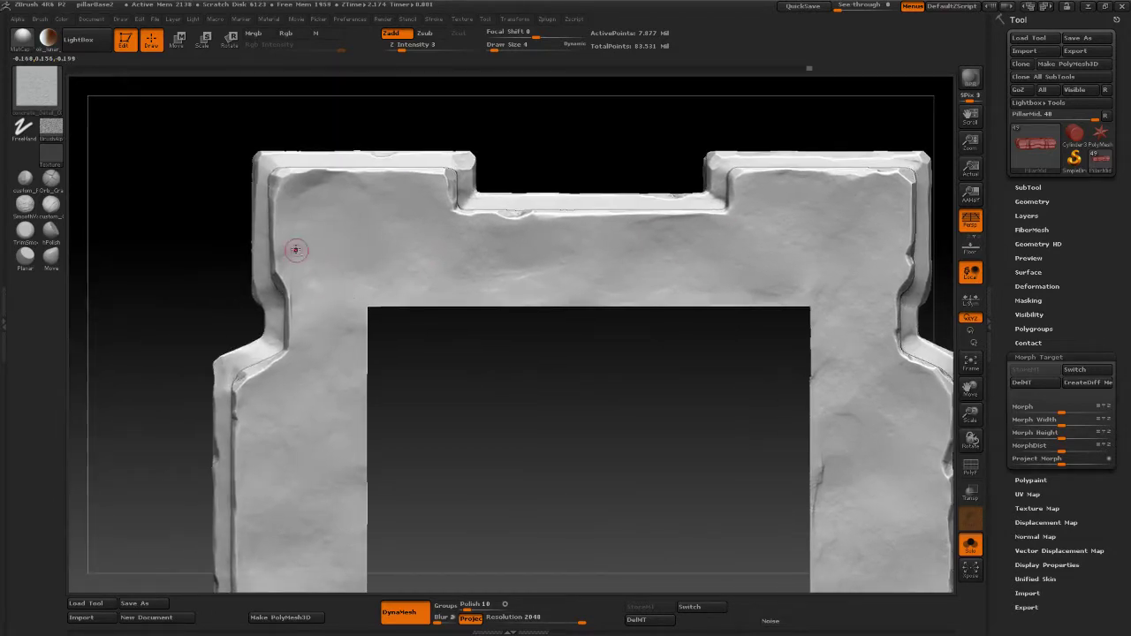
alt+drag(468, 457, 496, 233)
drag(348, 369, 382, 406)
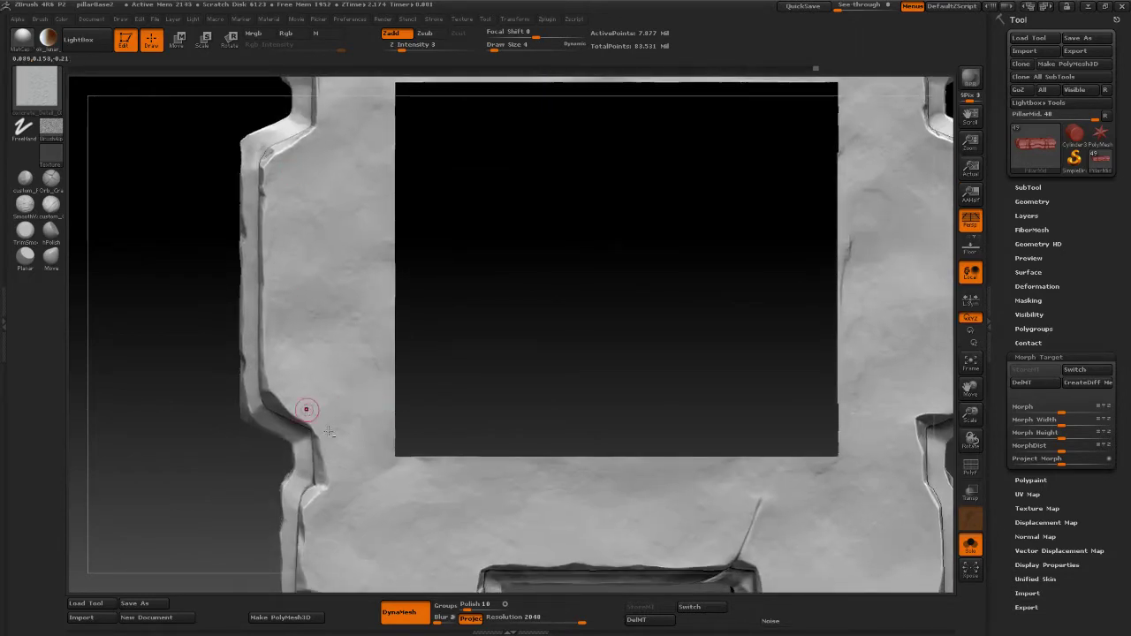
drag(307, 411, 375, 451)
alt+drag(489, 370, 482, 173)
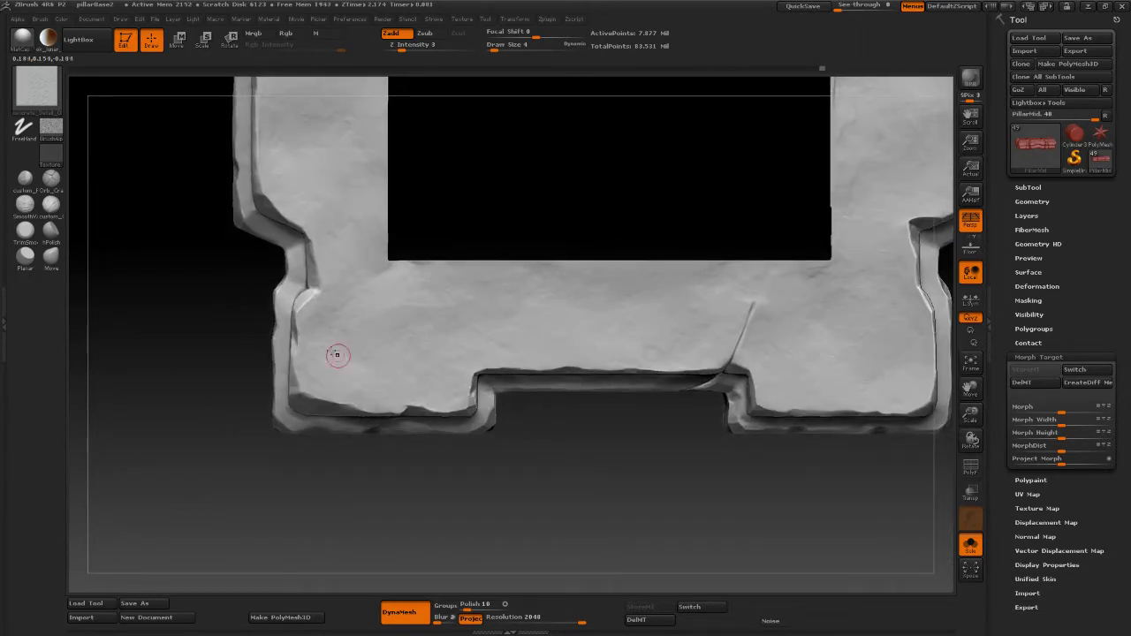
Step: Examine the concrete texture across the base's side faces, corners, flat top and underside from several angles
drag(454, 500, 472, 380)
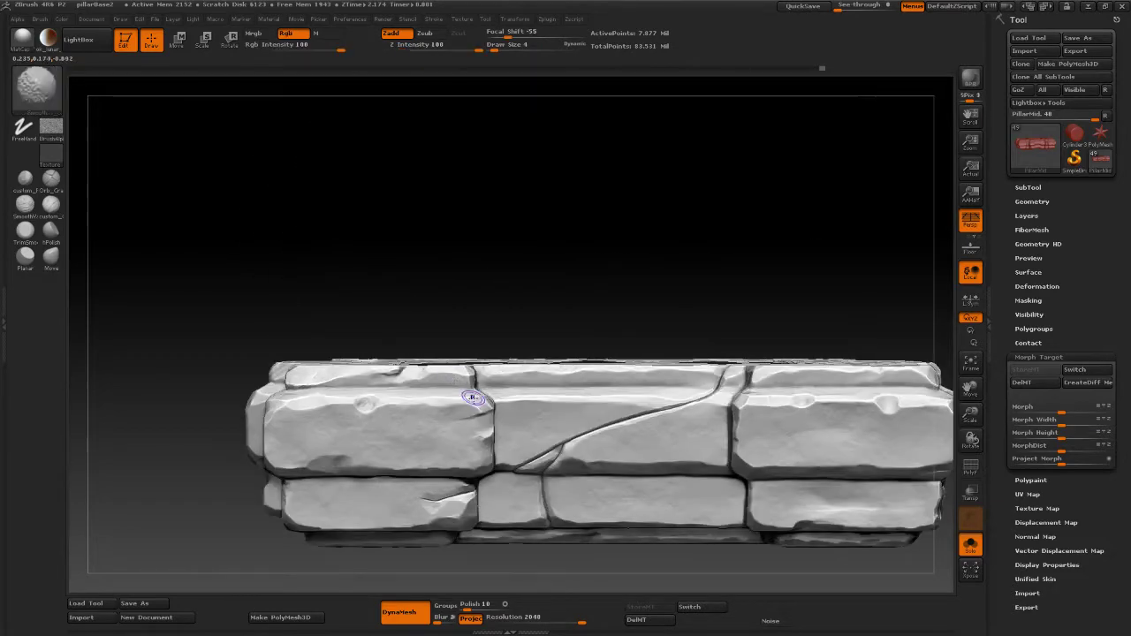
drag(354, 313, 412, 297)
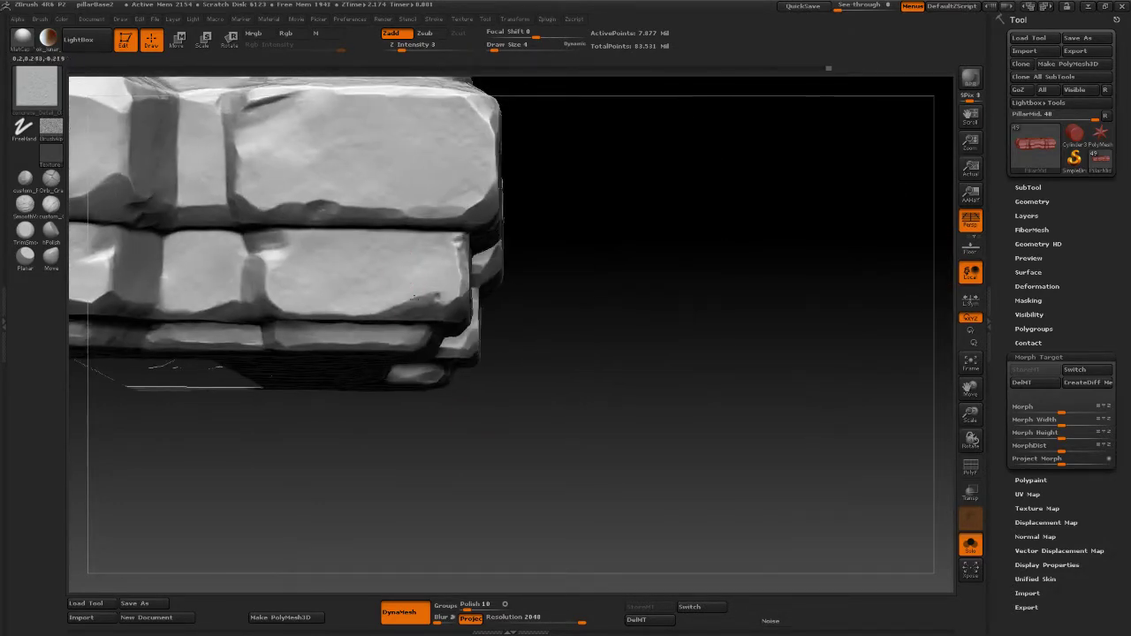
drag(436, 438, 390, 325)
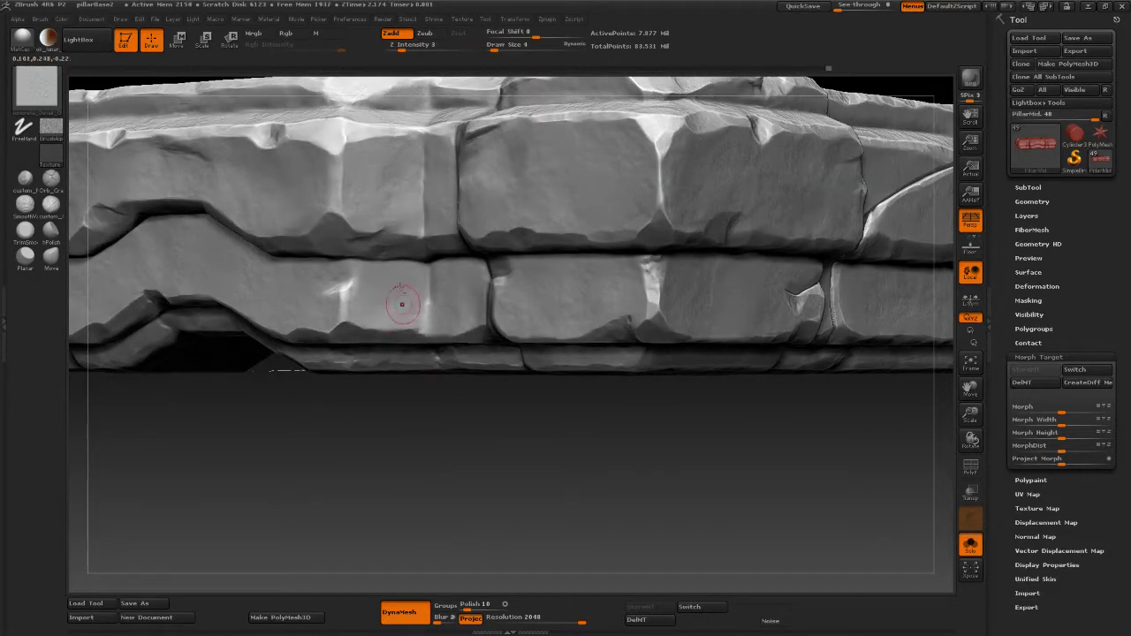
mouse_move(359, 476)
mouse_down()
mouse_move(527, 458)
mouse_move(527, 261)
mouse_up()
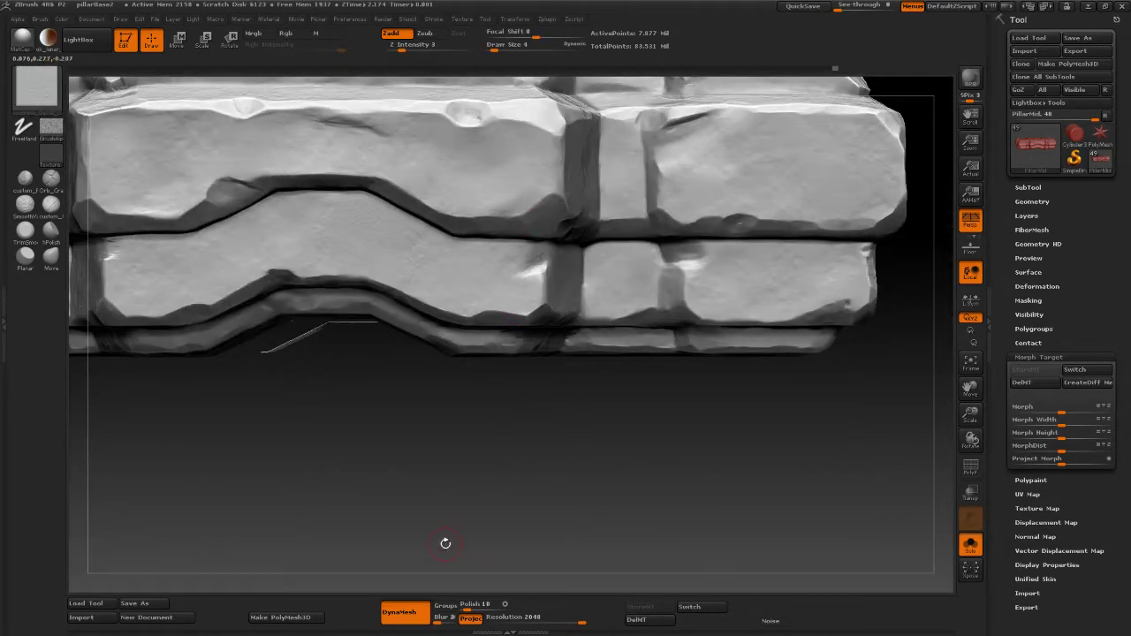
mouse_move(445, 542)
alt+mouse_down()
mouse_move(442, 491)
mouse_move(663, 582)
alt+mouse_up()
drag(357, 443, 401, 456)
alt+drag(534, 491, 558, 411)
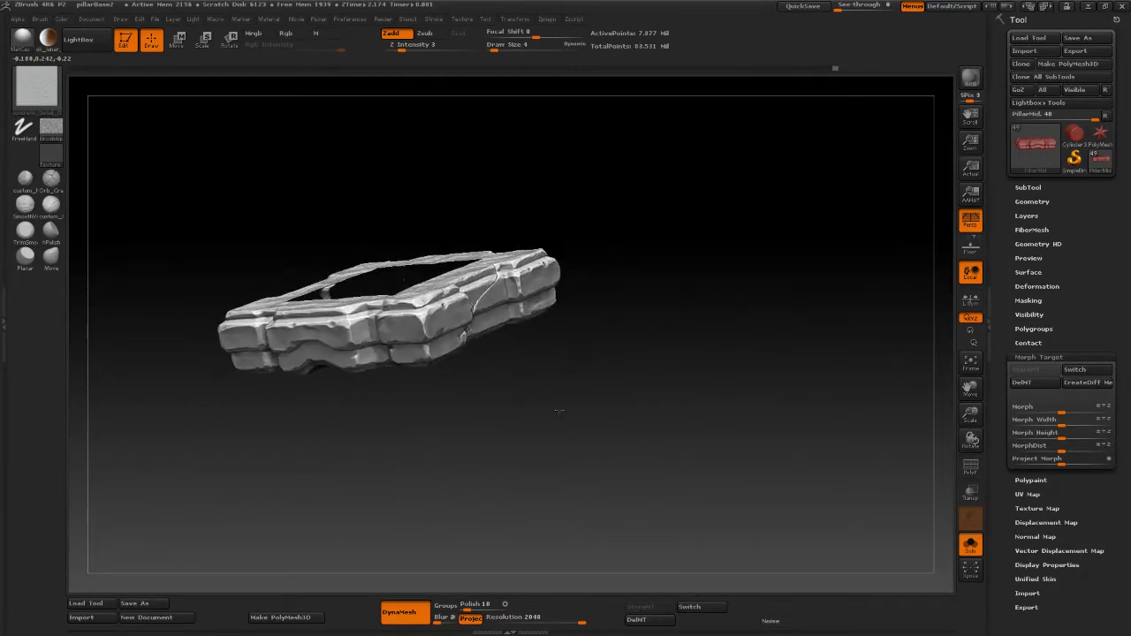
drag(387, 408, 438, 460)
drag(437, 488, 248, 408)
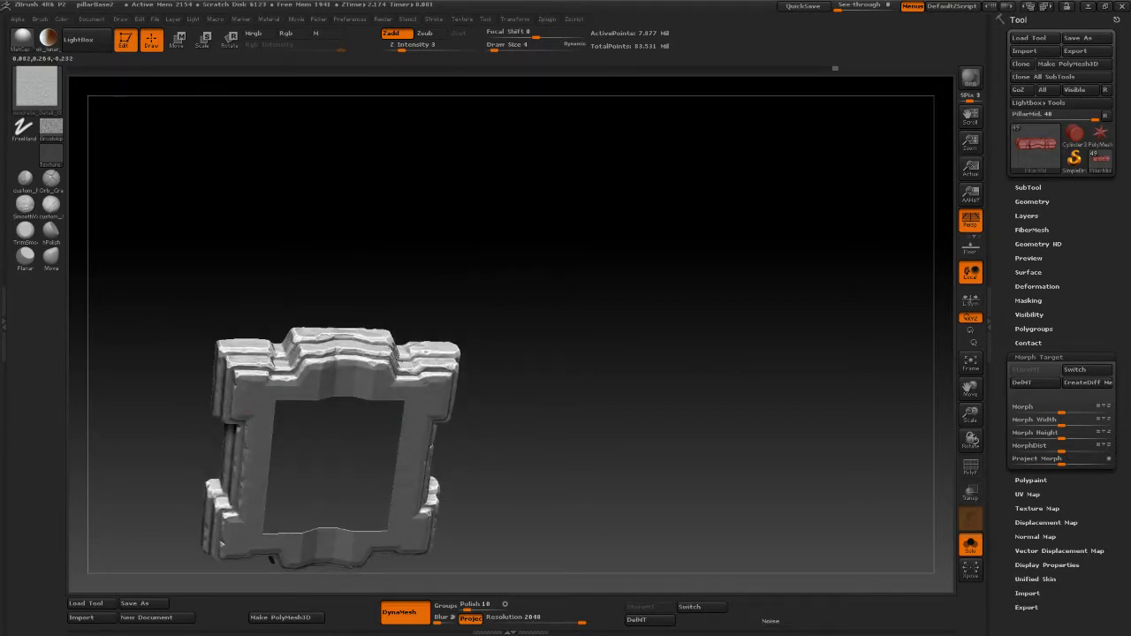
drag(570, 410, 539, 413)
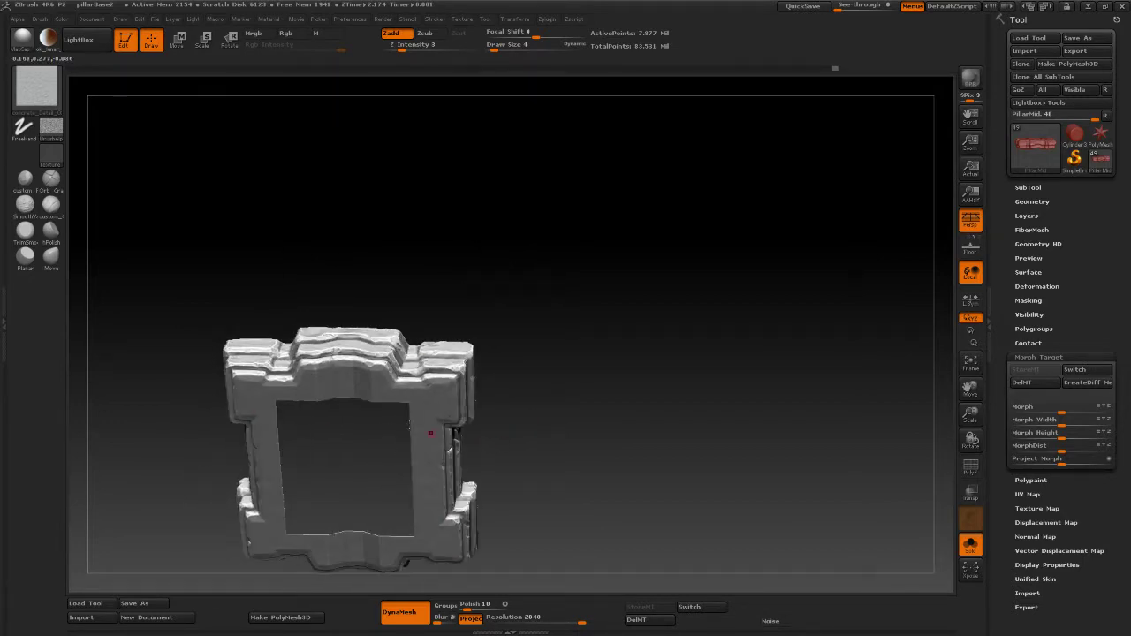
drag(533, 328, 588, 429)
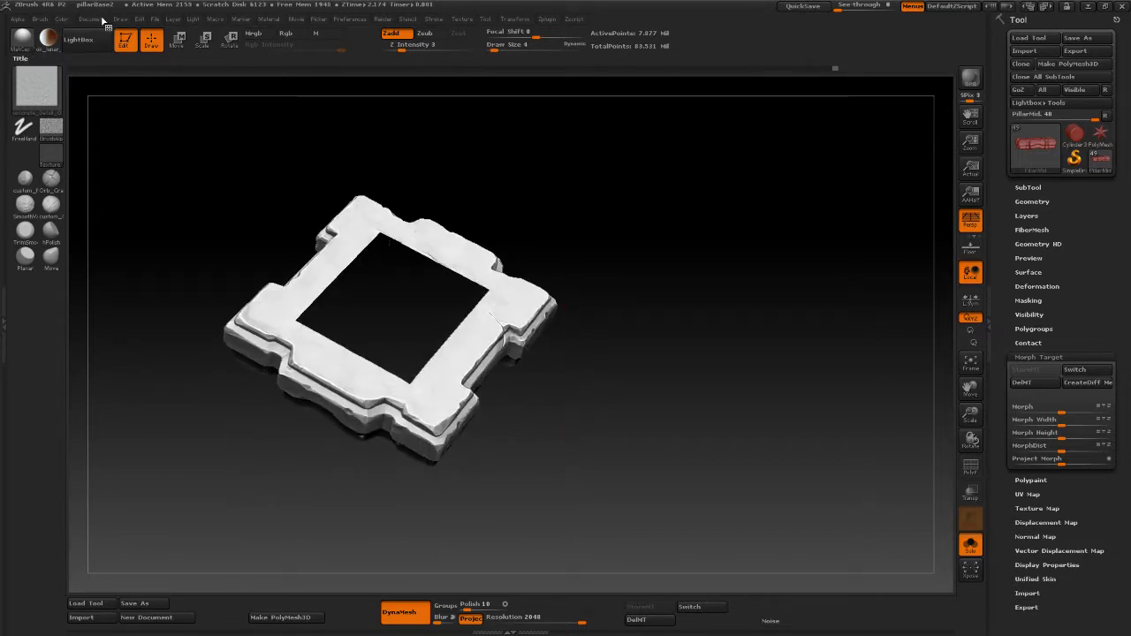
Step: Begin saving the project and go to the Personal Projects folder on Local Disk (E:)
click(155, 20)
click(256, 42)
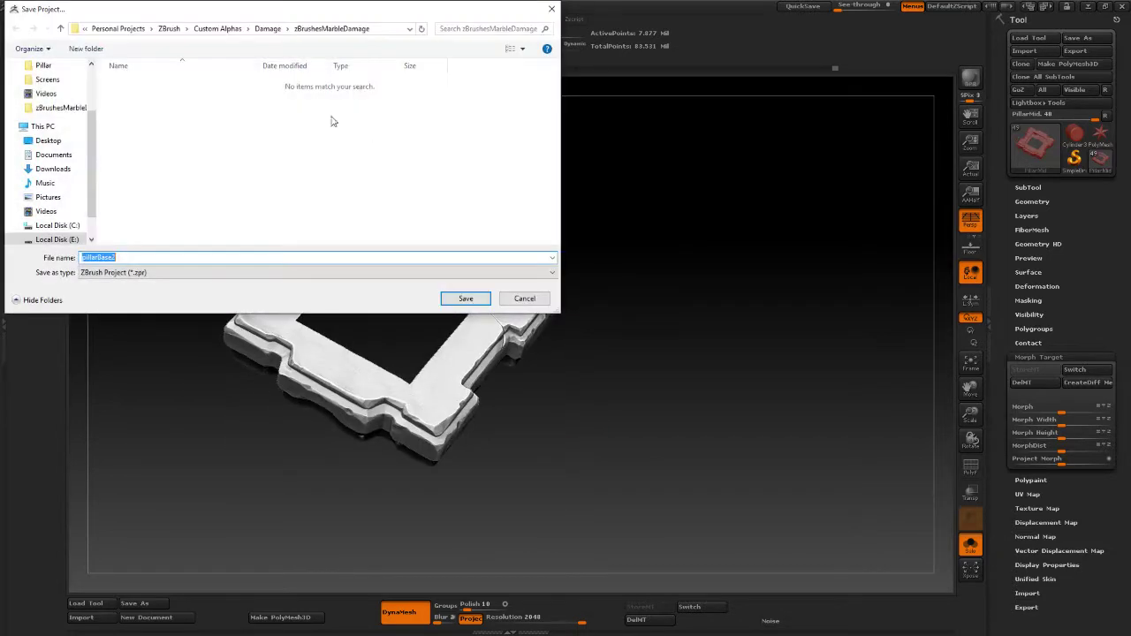
click(166, 29)
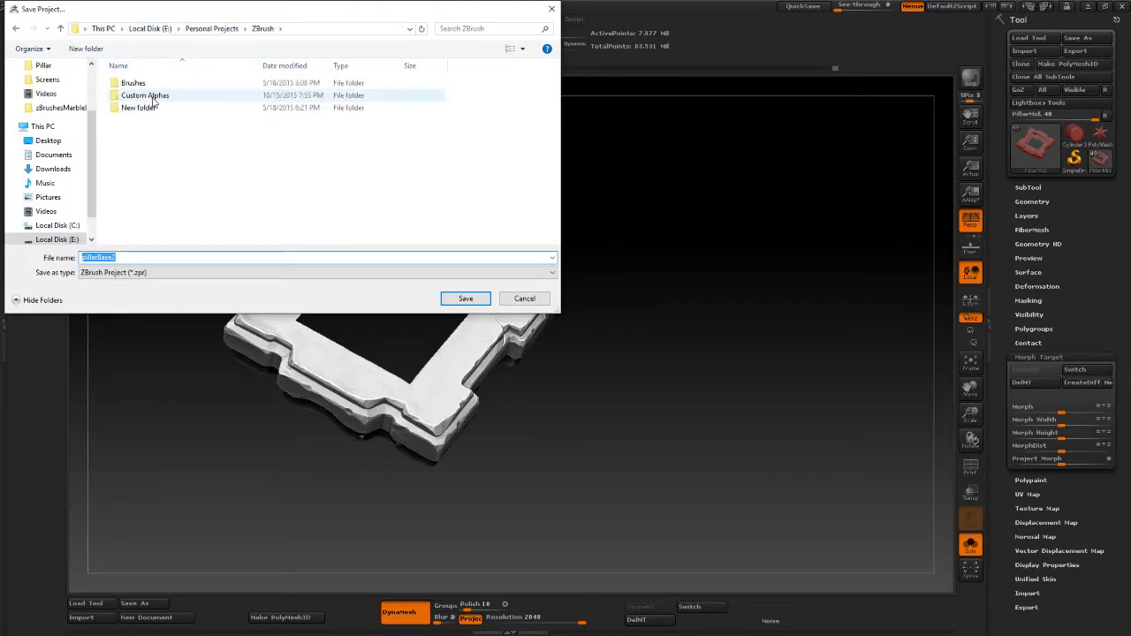
click(142, 29)
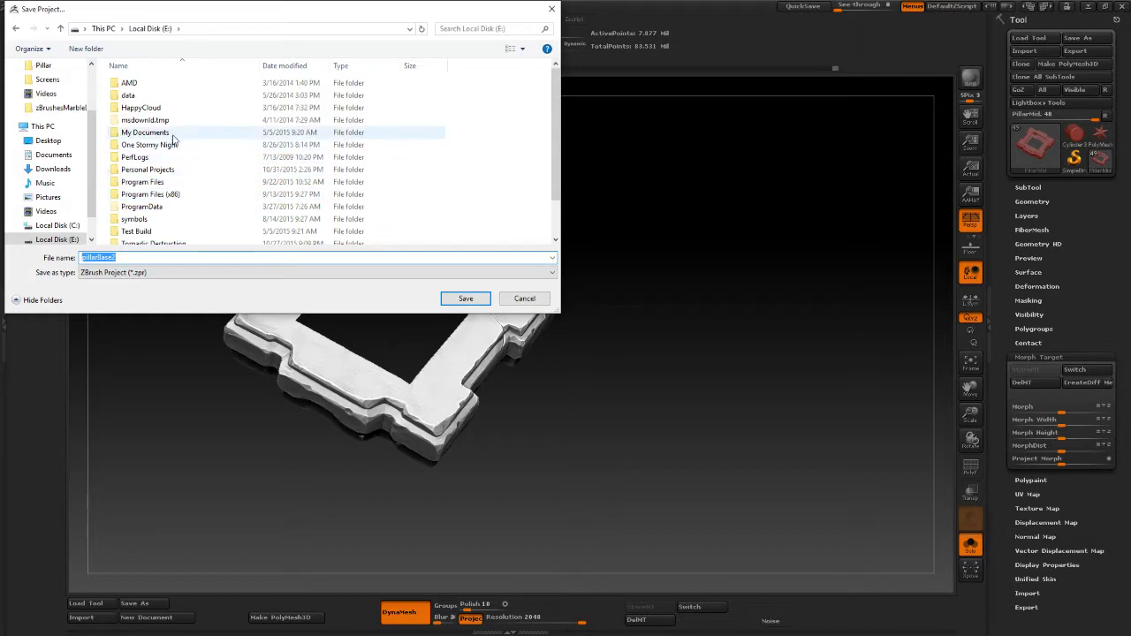
double_click(183, 170)
double_click(150, 144)
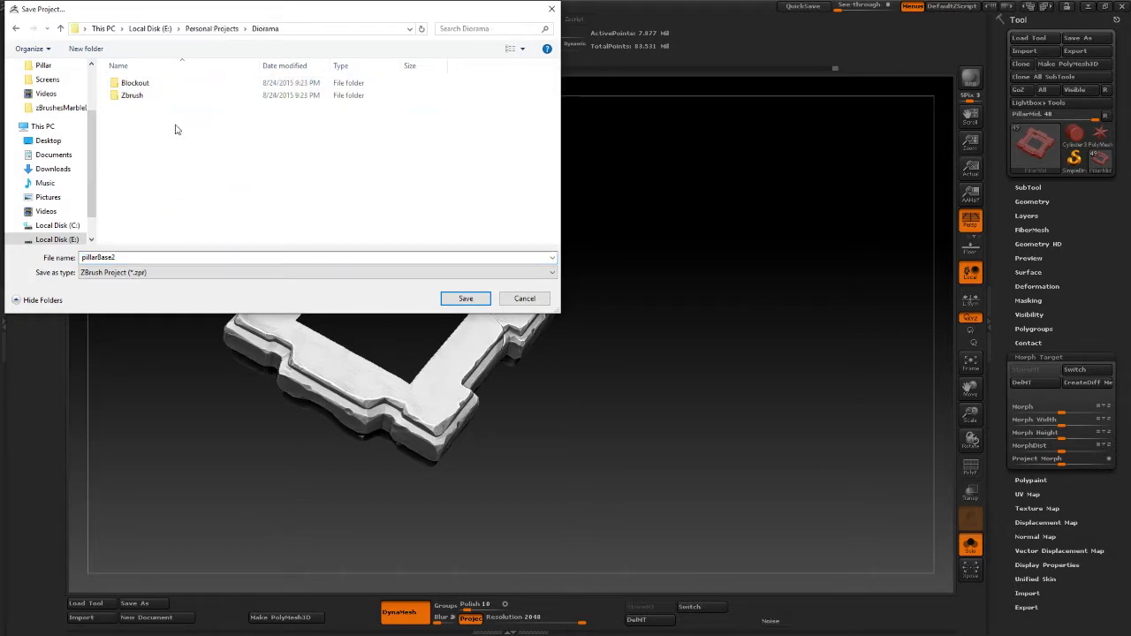
double_click(165, 96)
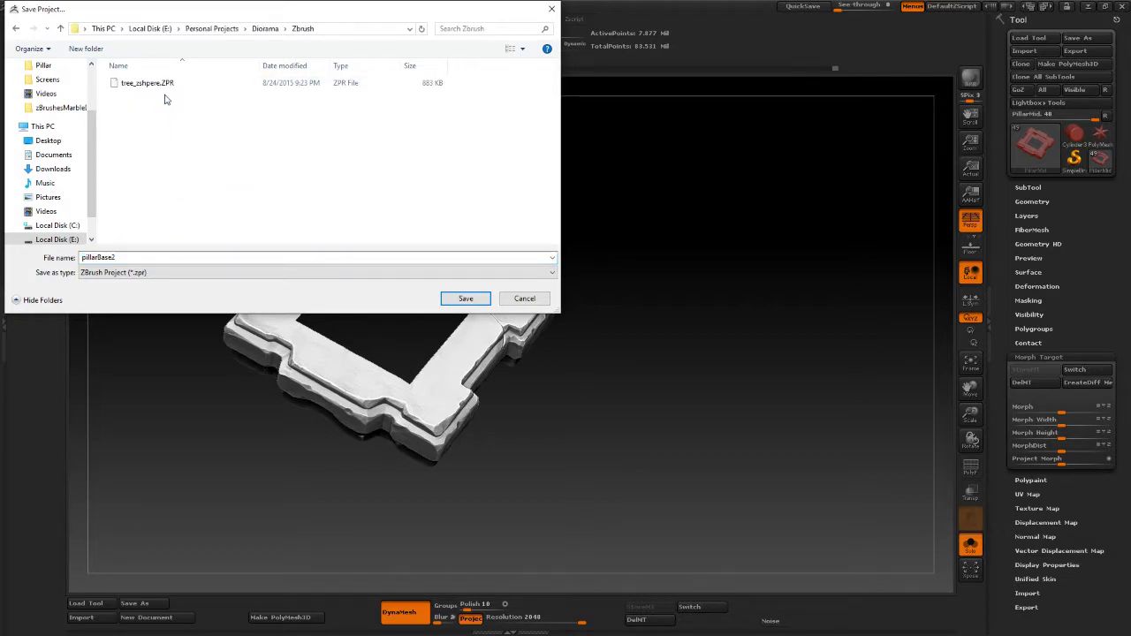
click(209, 28)
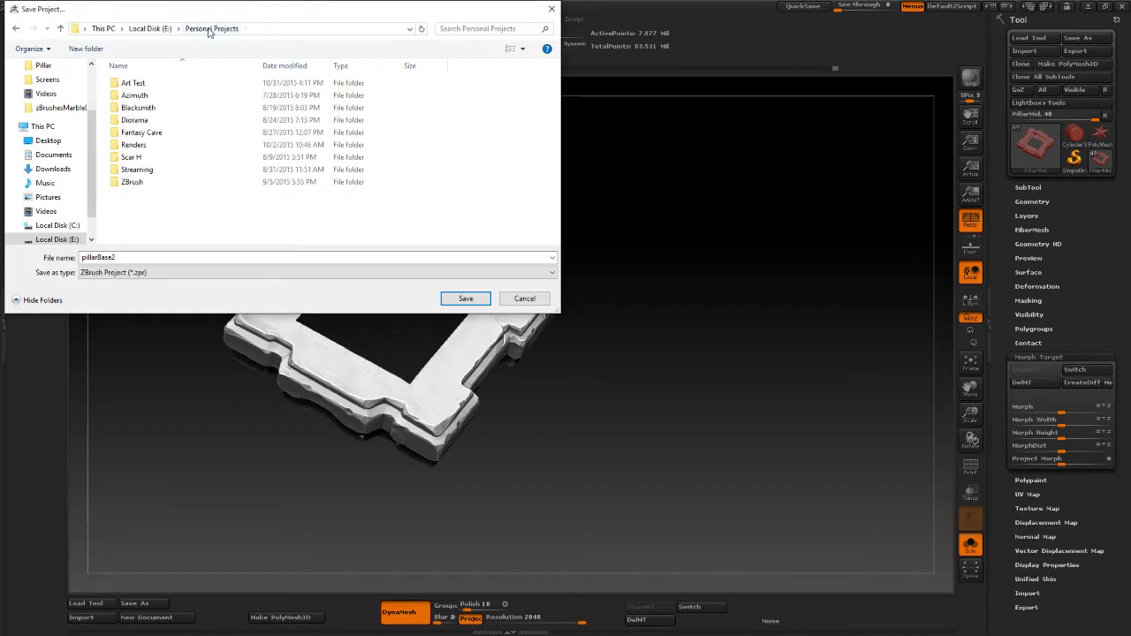
Step: Save the project over pillarBase2.ZPR in the Fantasy Cave > Zbrush Sculpts > Pillar folder
double_click(174, 132)
double_click(144, 206)
double_click(150, 84)
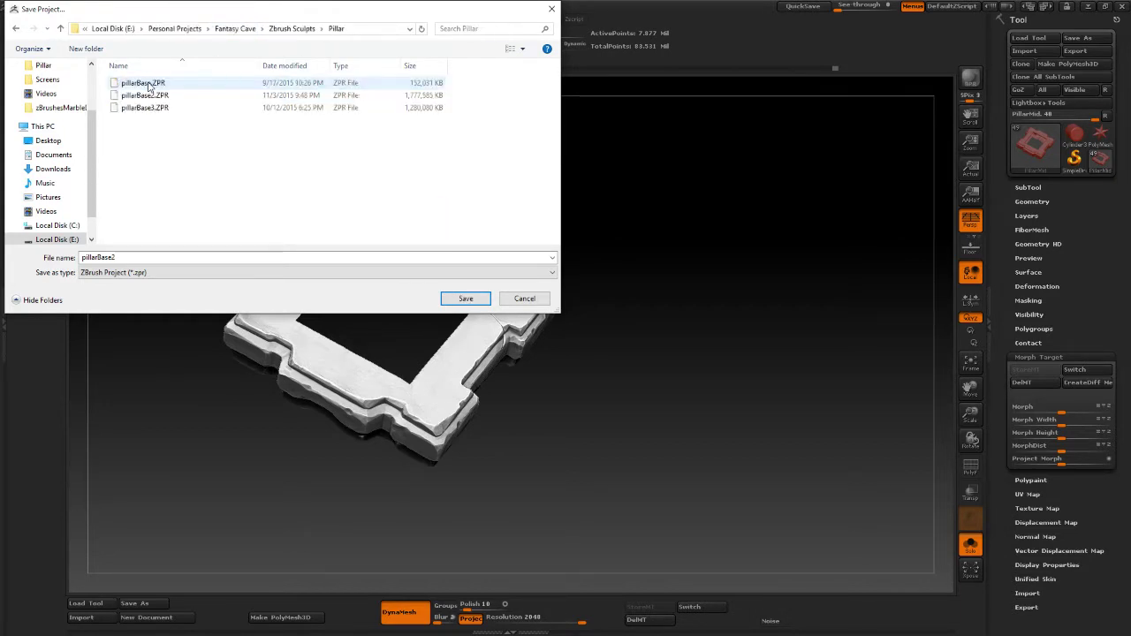
double_click(157, 95)
click(601, 314)
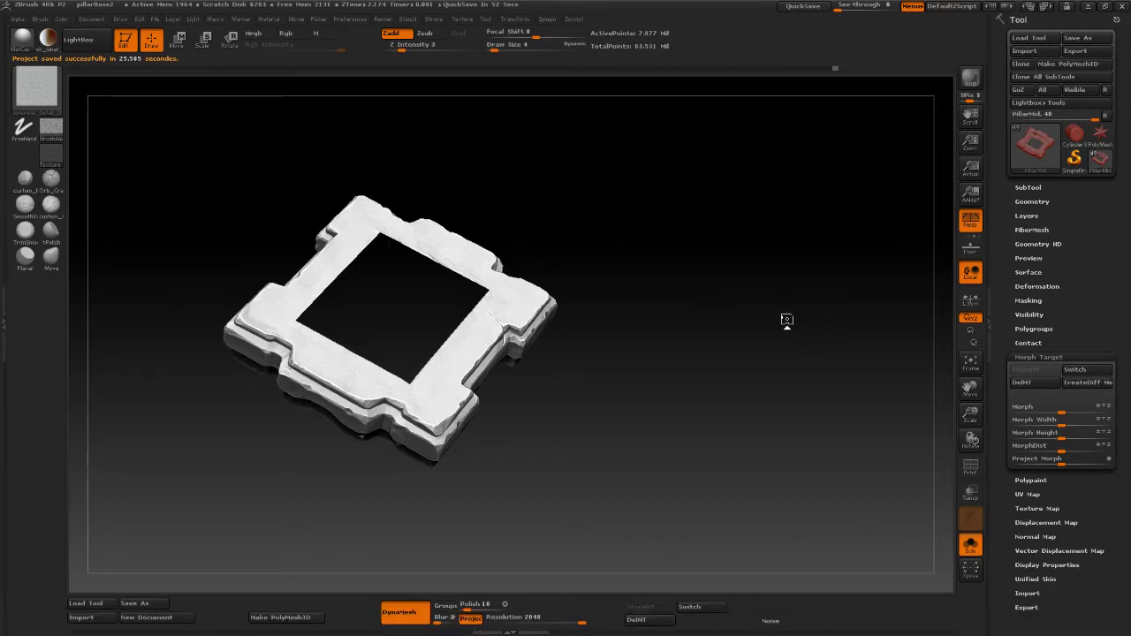
Step: Look through the subtools and make pillar_test33, the group of upright stone blocks, the active one
drag(783, 324, 722, 323)
click(1034, 357)
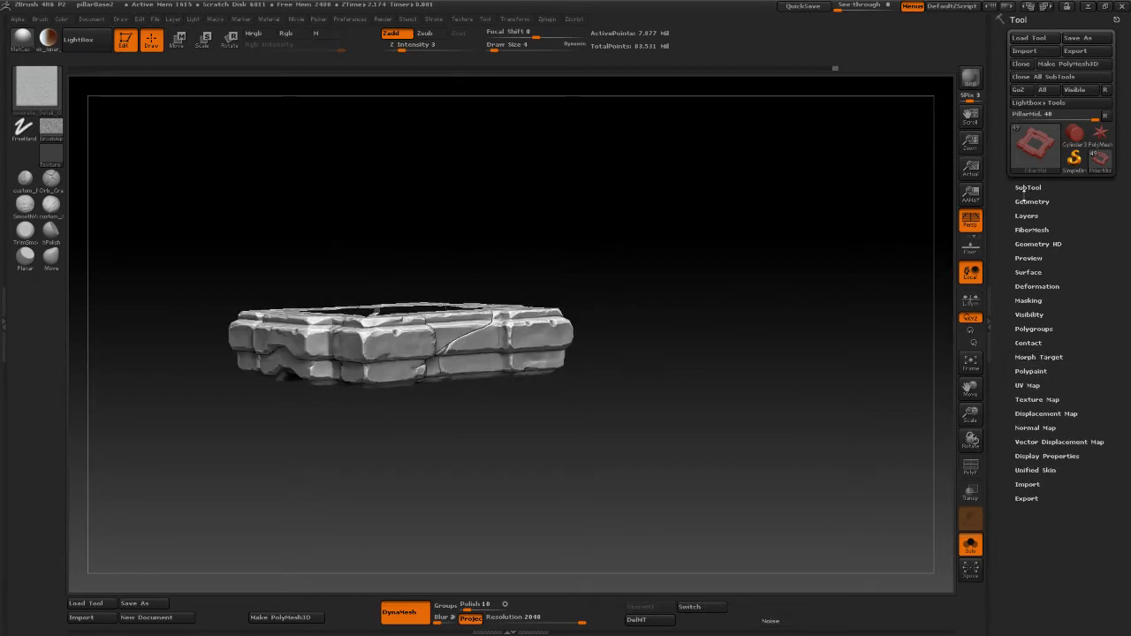
click(1025, 188)
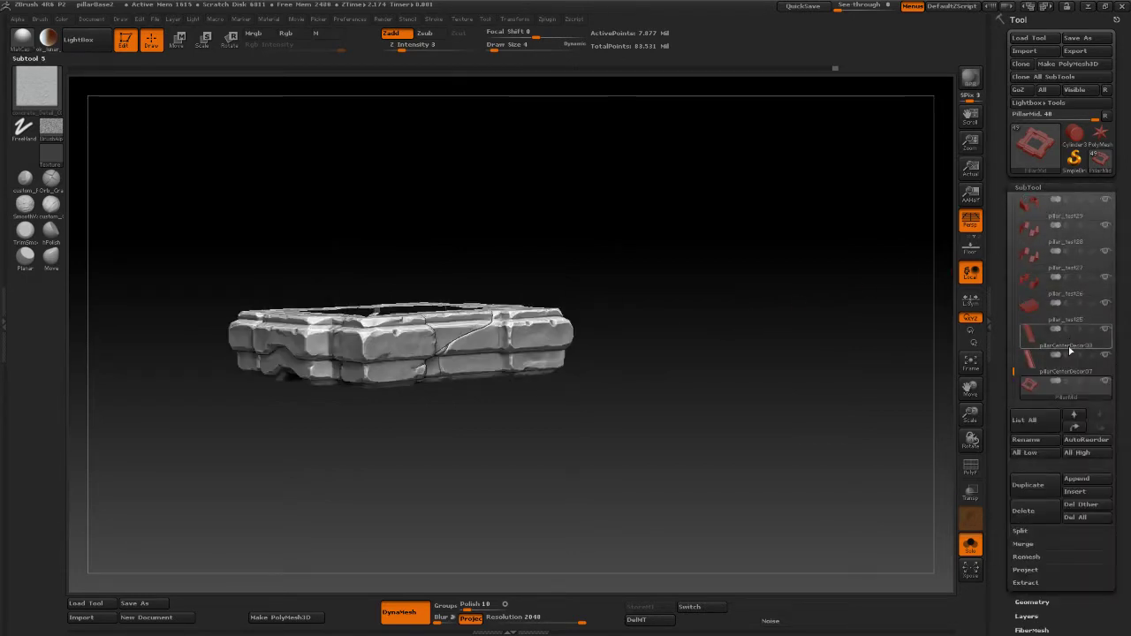
mouse_move(1034, 341)
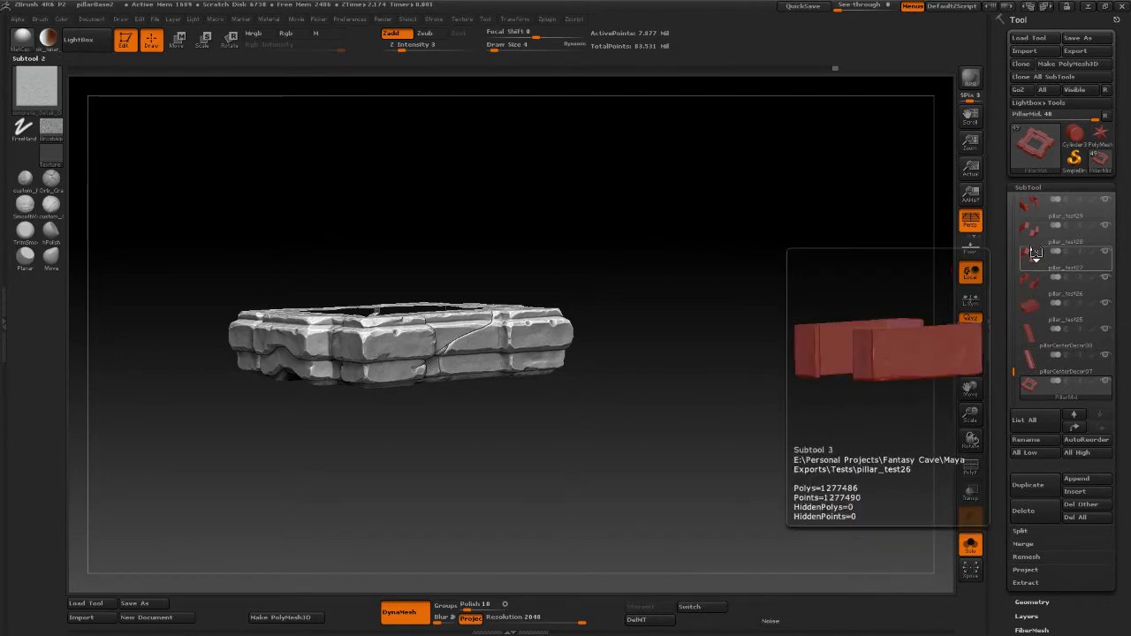
click(1048, 209)
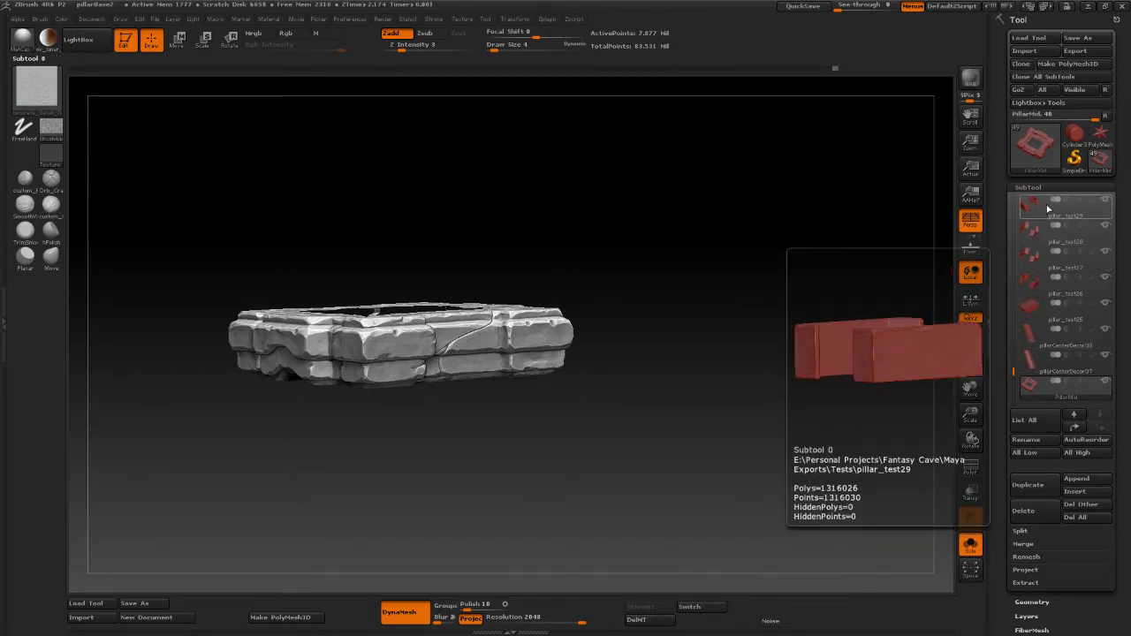
click(1032, 290)
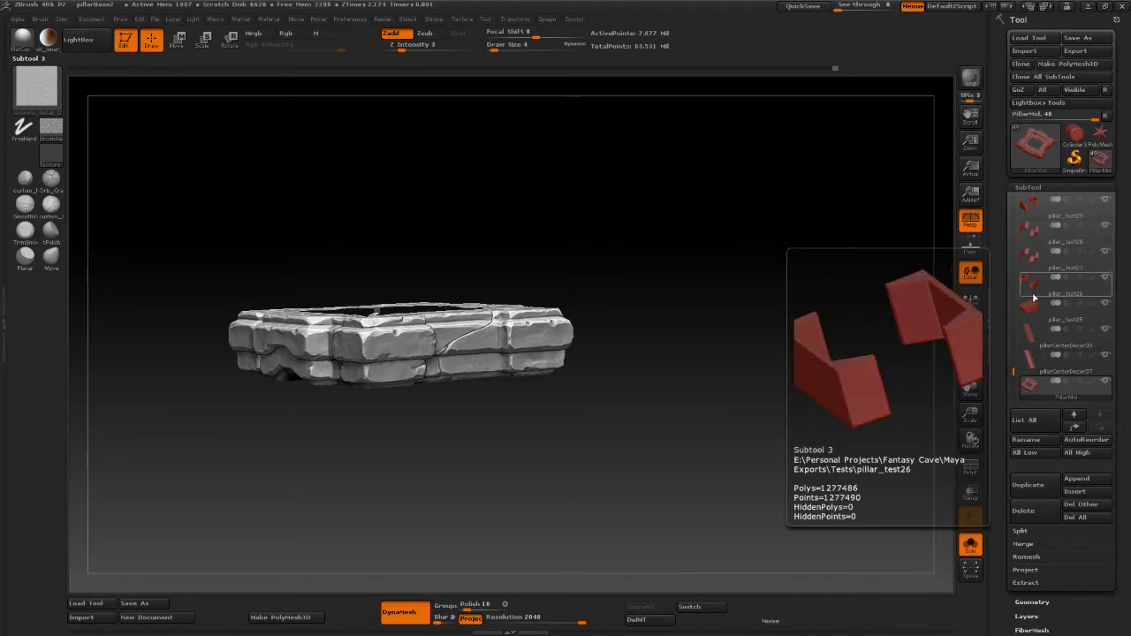
drag(1012, 371, 1014, 344)
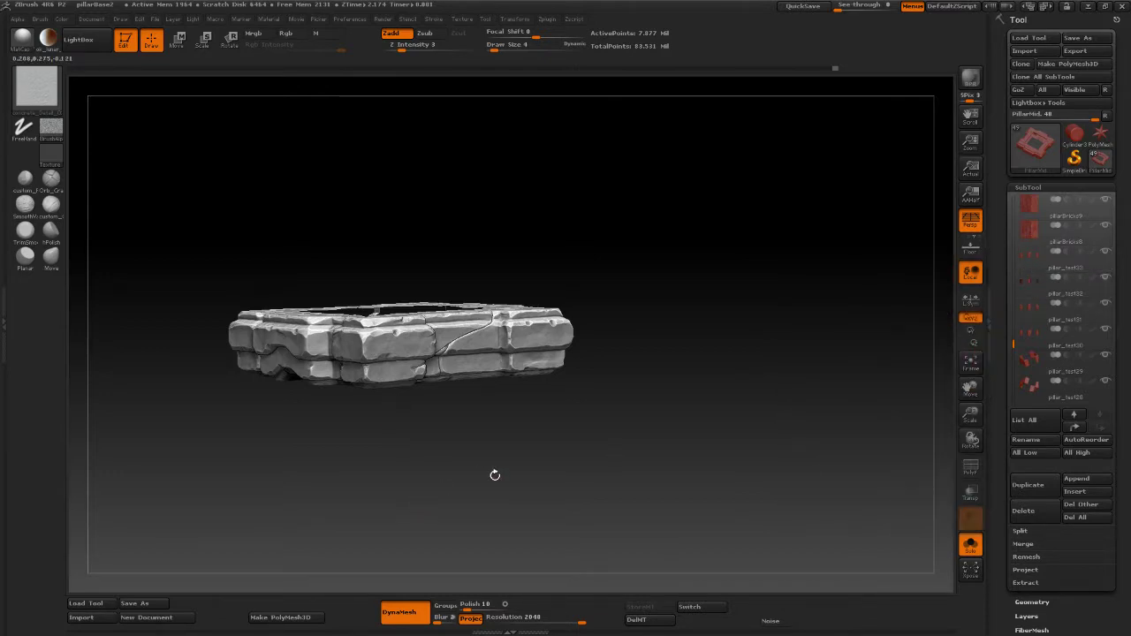
drag(495, 471, 636, 442)
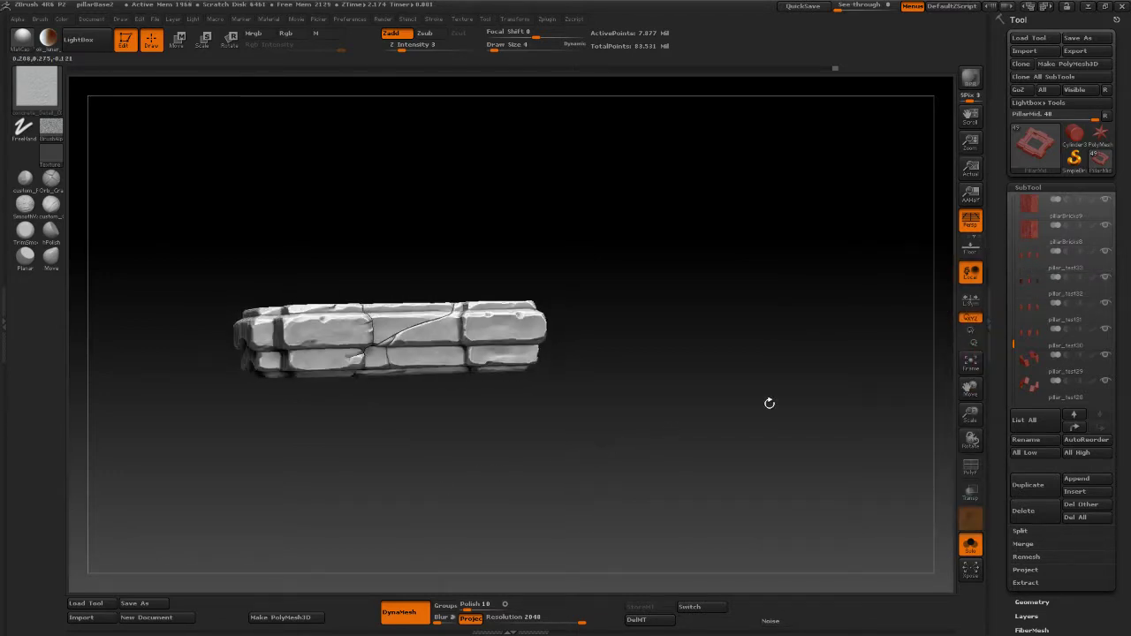
click(1038, 266)
drag(762, 326, 477, 477)
drag(674, 436, 820, 443)
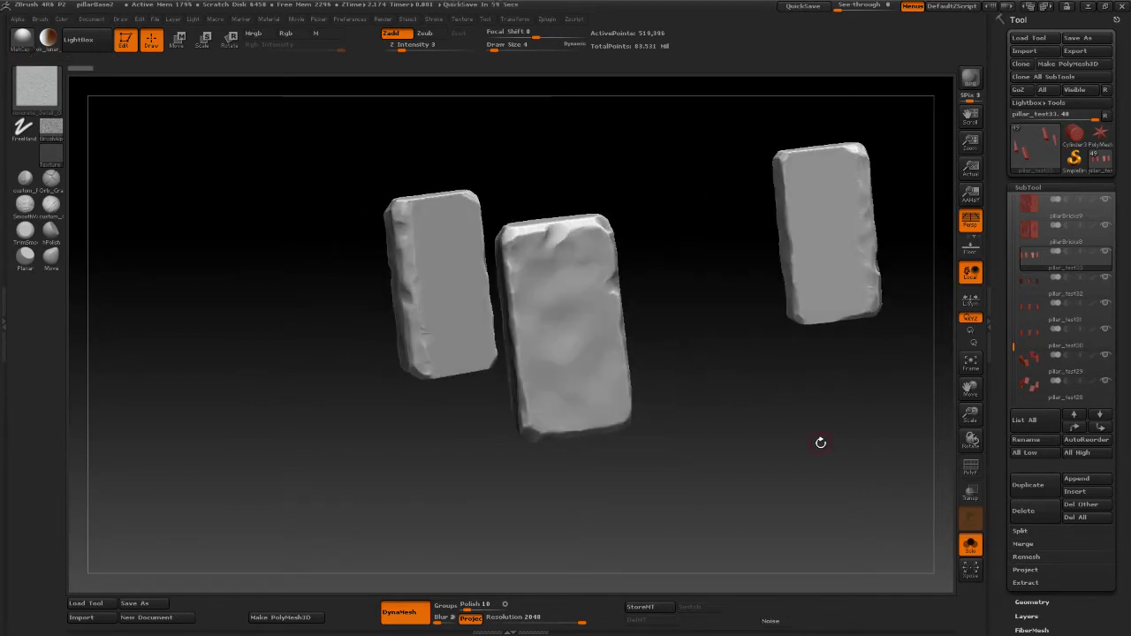
Step: Switch to the custom polish brush with Draw Size 6 and flatten the top corner of one upright block
drag(755, 421, 803, 403)
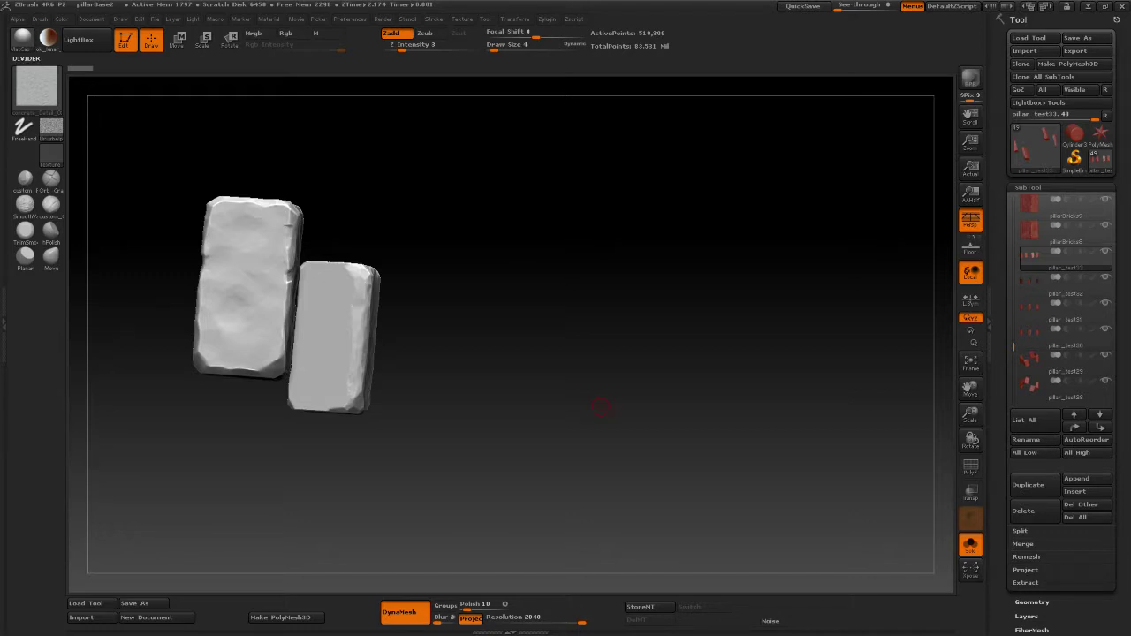
drag(560, 215, 374, 333)
drag(384, 292, 380, 316)
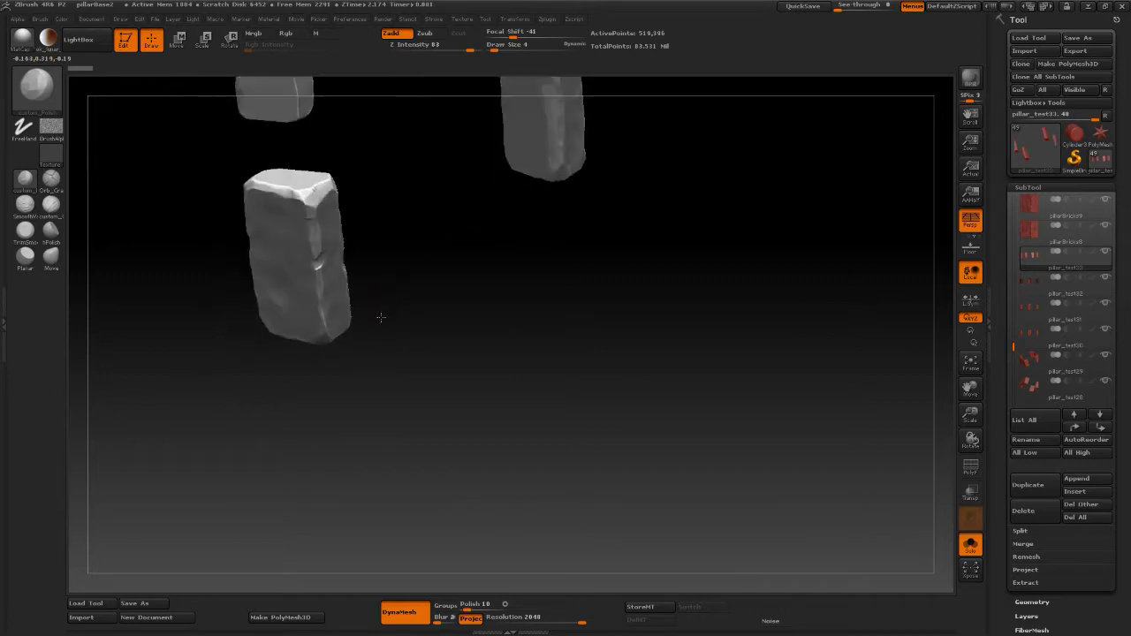
key(space)
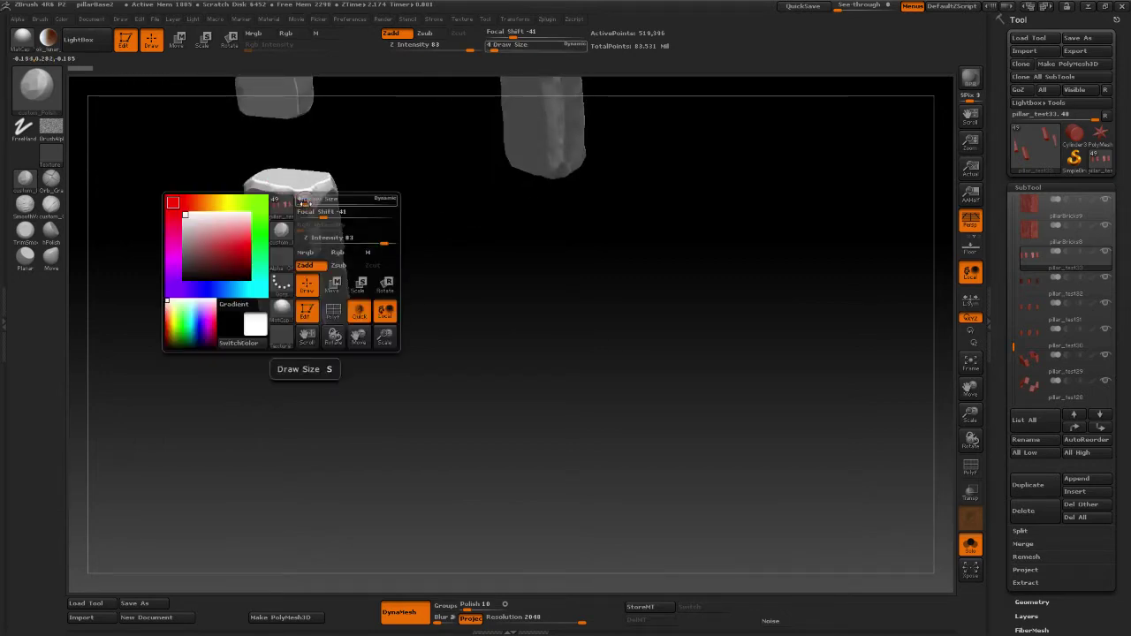
click(306, 202)
drag(305, 203, 312, 201)
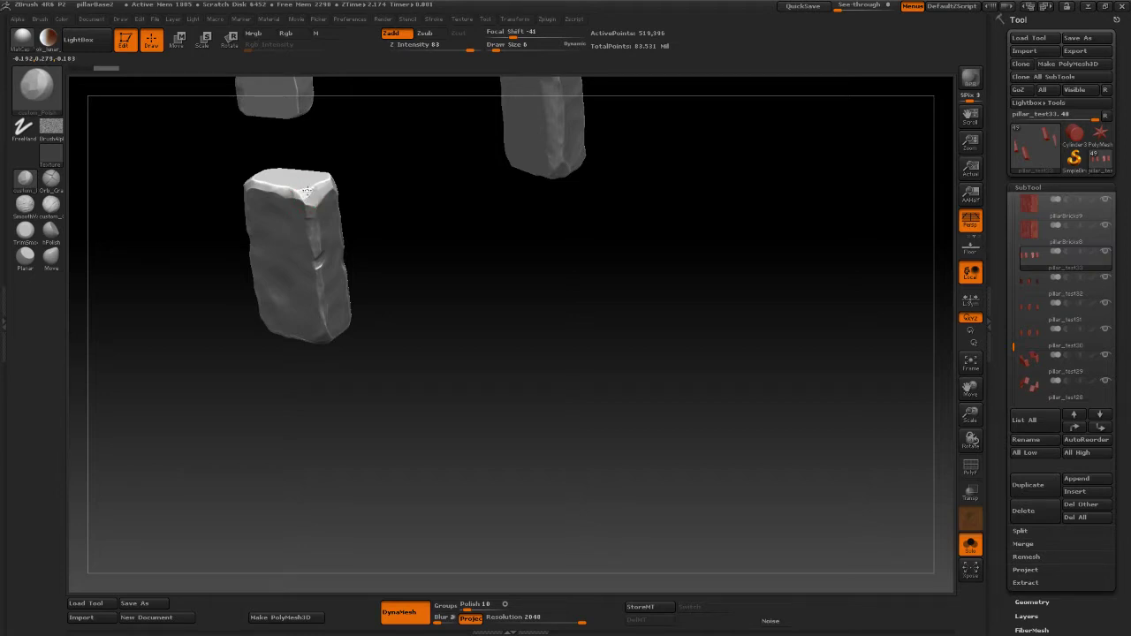
drag(307, 191, 310, 195)
Step: Polish the lower corner where the front face of the block meets its side edge
mouse_move(391, 194)
mouse_down()
mouse_move(373, 166)
mouse_move(423, 163)
mouse_up()
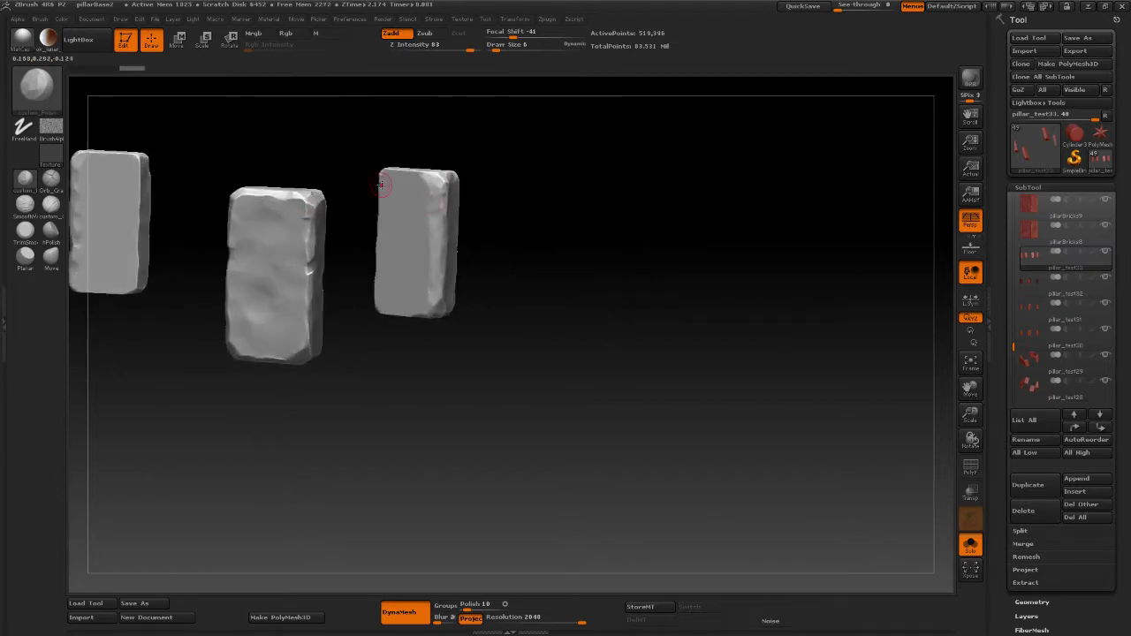
drag(412, 348, 434, 371)
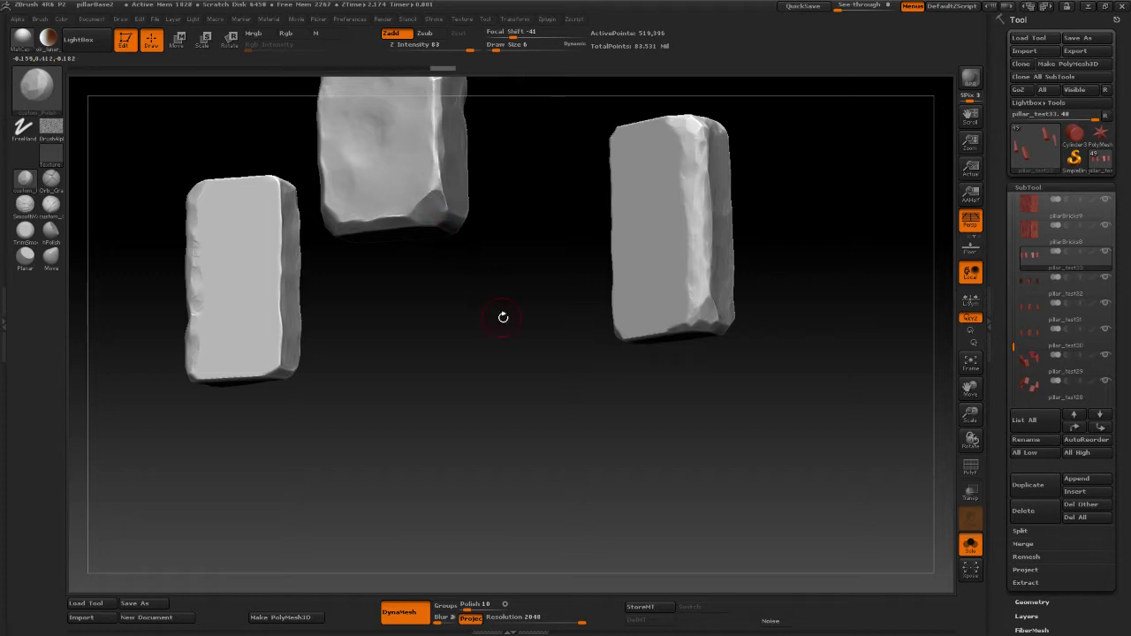
mouse_move(503, 318)
mouse_down()
mouse_move(474, 336)
mouse_move(429, 291)
mouse_move(477, 332)
mouse_move(432, 273)
mouse_move(468, 303)
mouse_move(442, 295)
mouse_move(510, 394)
mouse_up()
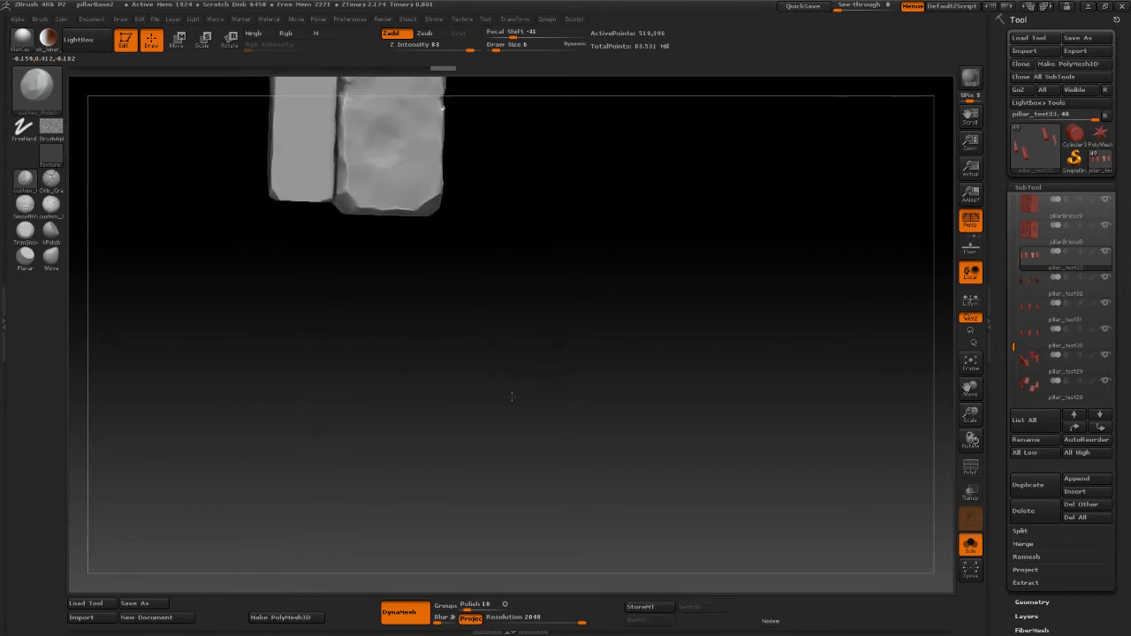
mouse_move(404, 310)
mouse_down()
mouse_move(380, 287)
mouse_move(406, 314)
mouse_move(387, 333)
mouse_move(483, 297)
mouse_up()
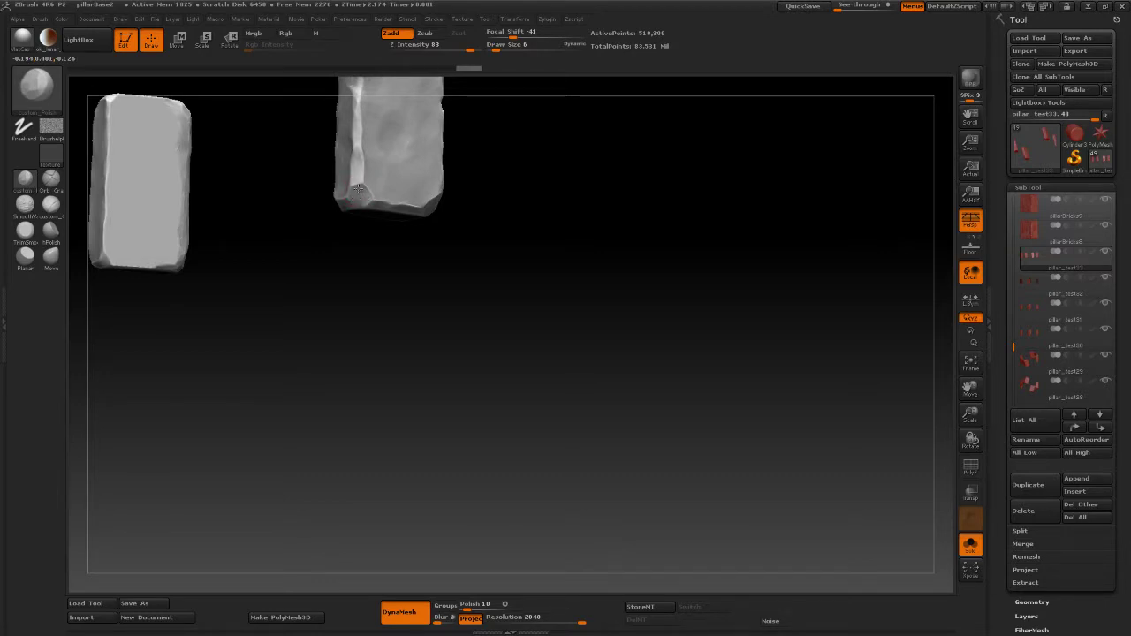
drag(358, 189, 357, 201)
Step: Polish the front edge of the block's top face into a chipped facet near the corner, undoing the first attempt
drag(415, 292, 502, 371)
mouse_move(563, 180)
alt+mouse_down()
mouse_move(600, 332)
mouse_move(608, 245)
mouse_move(473, 233)
alt+mouse_up()
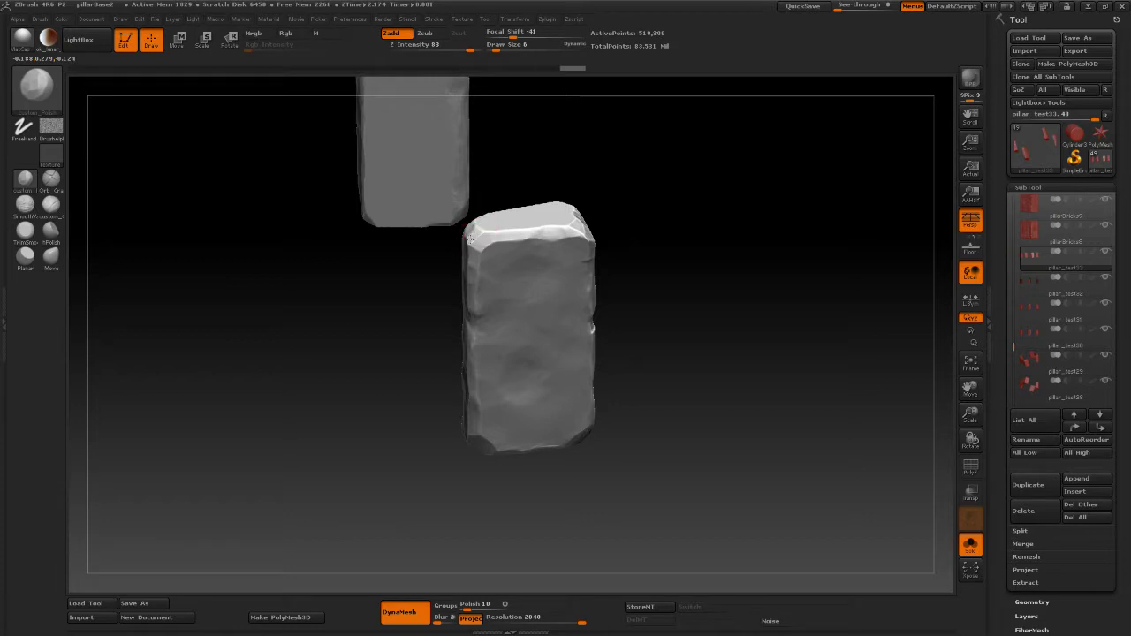
mouse_move(573, 223)
mouse_down()
mouse_move(587, 232)
mouse_move(543, 235)
mouse_up()
key(ctrl+z)
drag(657, 208, 705, 204)
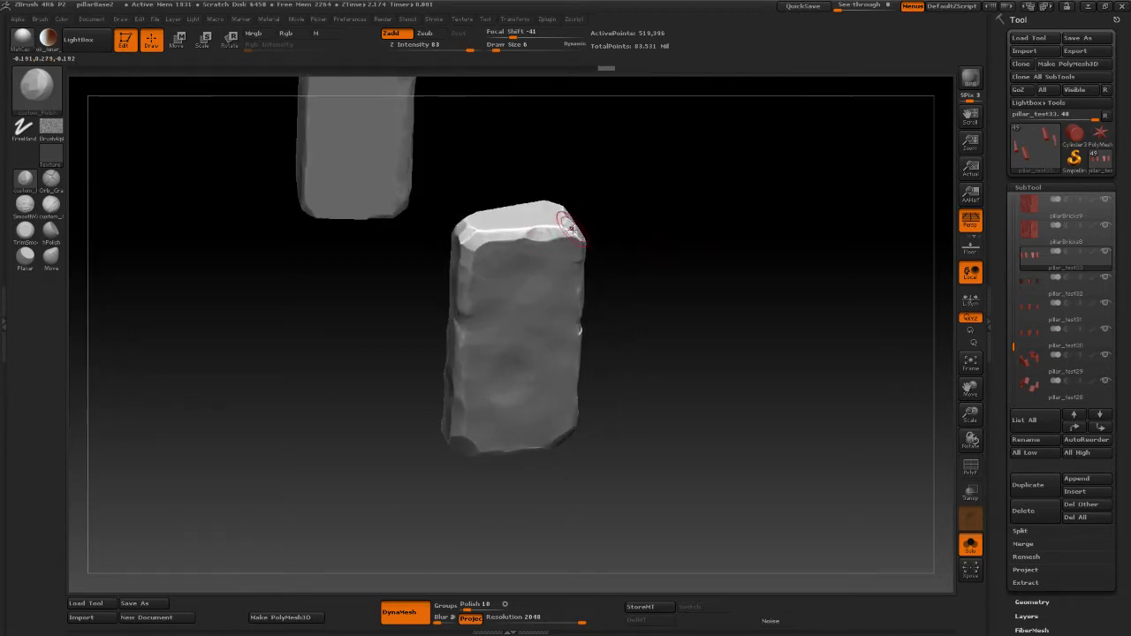
drag(572, 228, 532, 234)
drag(639, 227, 634, 181)
drag(636, 140, 575, 177)
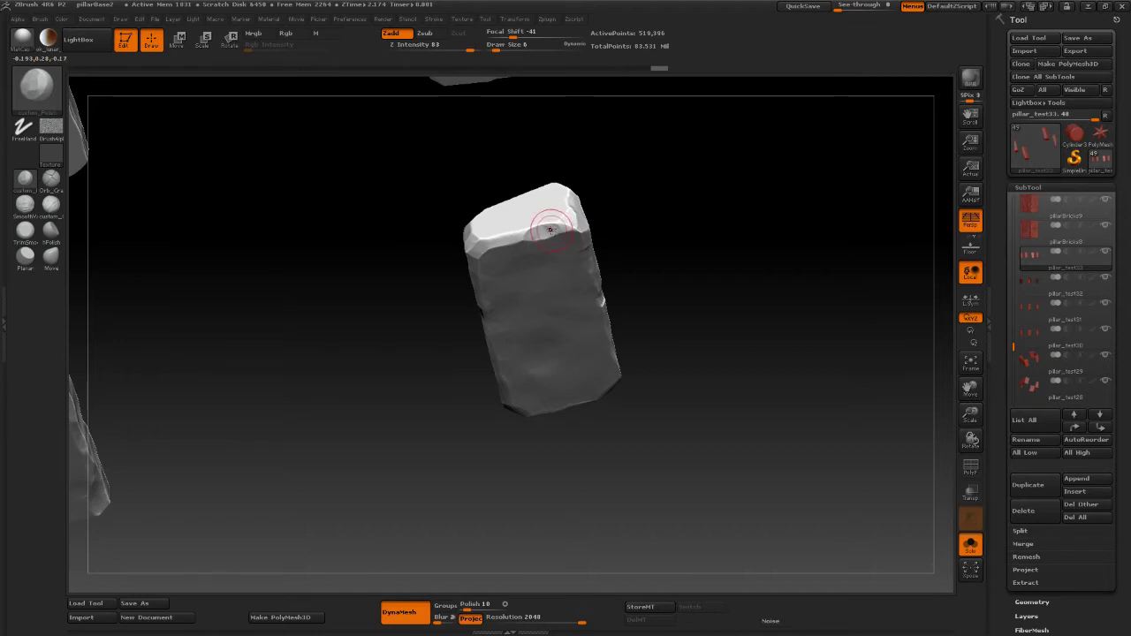
Step: Polish the front edge of the block's top face and the upper end of its adjoining vertical edge
mouse_move(559, 233)
mouse_down()
mouse_move(536, 228)
mouse_move(580, 222)
mouse_move(659, 182)
mouse_move(611, 151)
mouse_move(638, 201)
mouse_move(571, 215)
mouse_move(561, 240)
mouse_move(599, 277)
mouse_move(481, 261)
mouse_up()
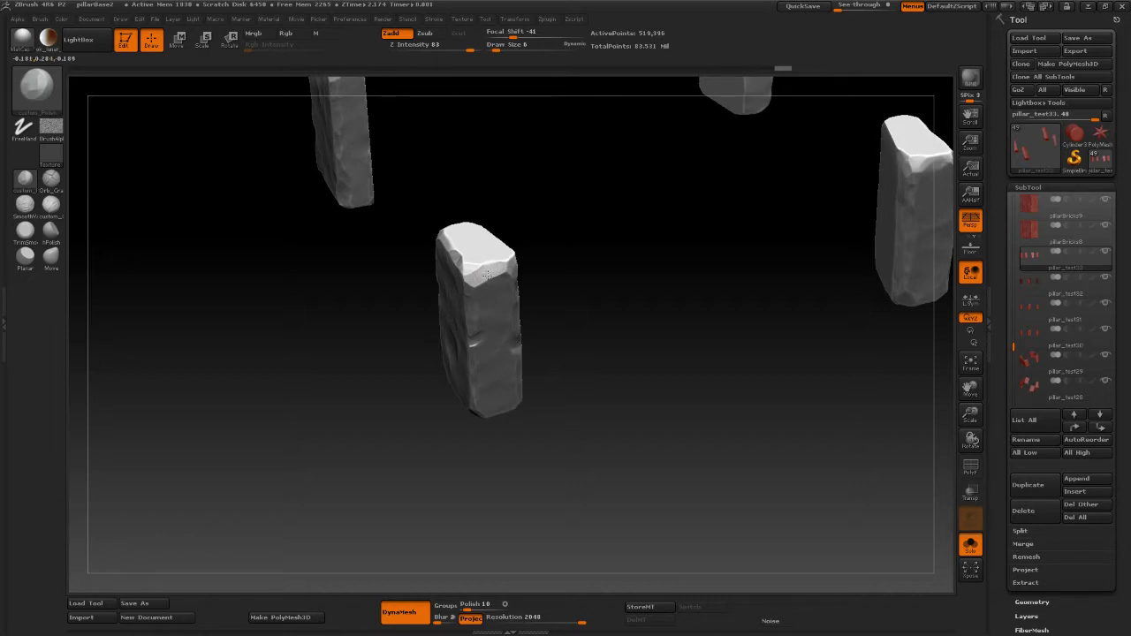
drag(602, 257, 504, 283)
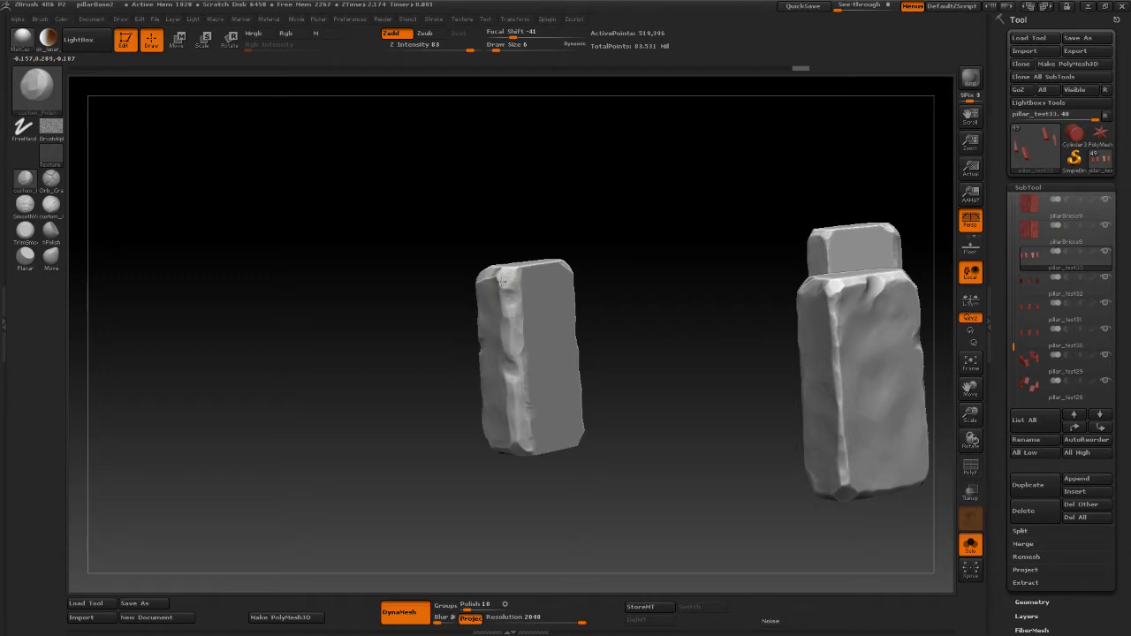
drag(636, 248, 473, 263)
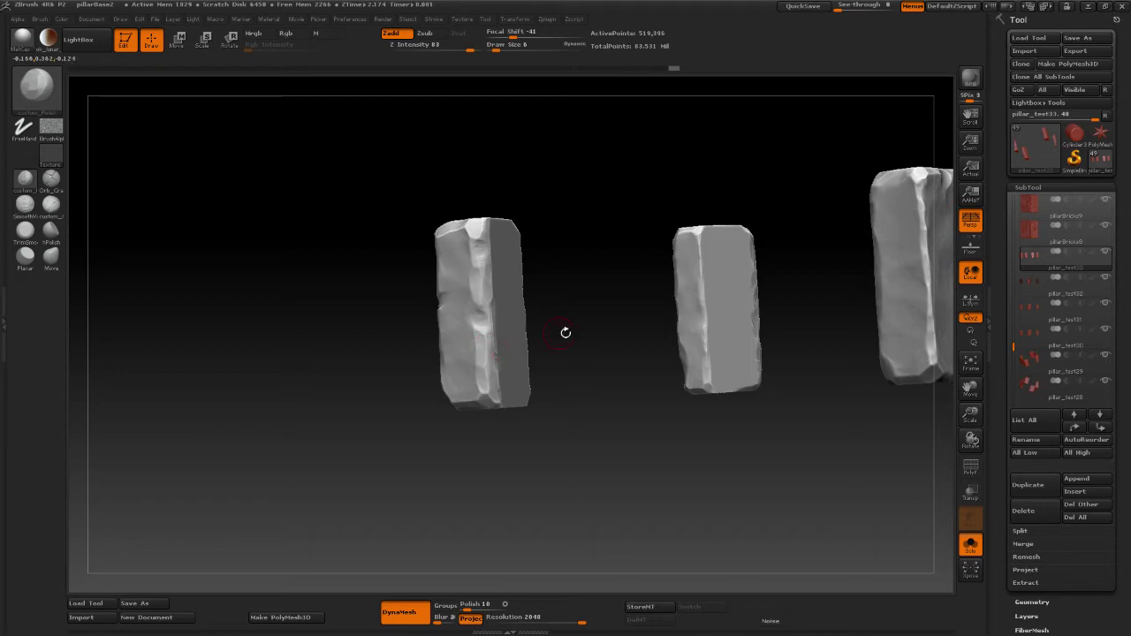
Step: Polish the block's bottom corner below the chipped vertical edge and the adjoining lower edge
mouse_move(566, 330)
mouse_down()
mouse_move(567, 285)
mouse_move(558, 292)
mouse_up()
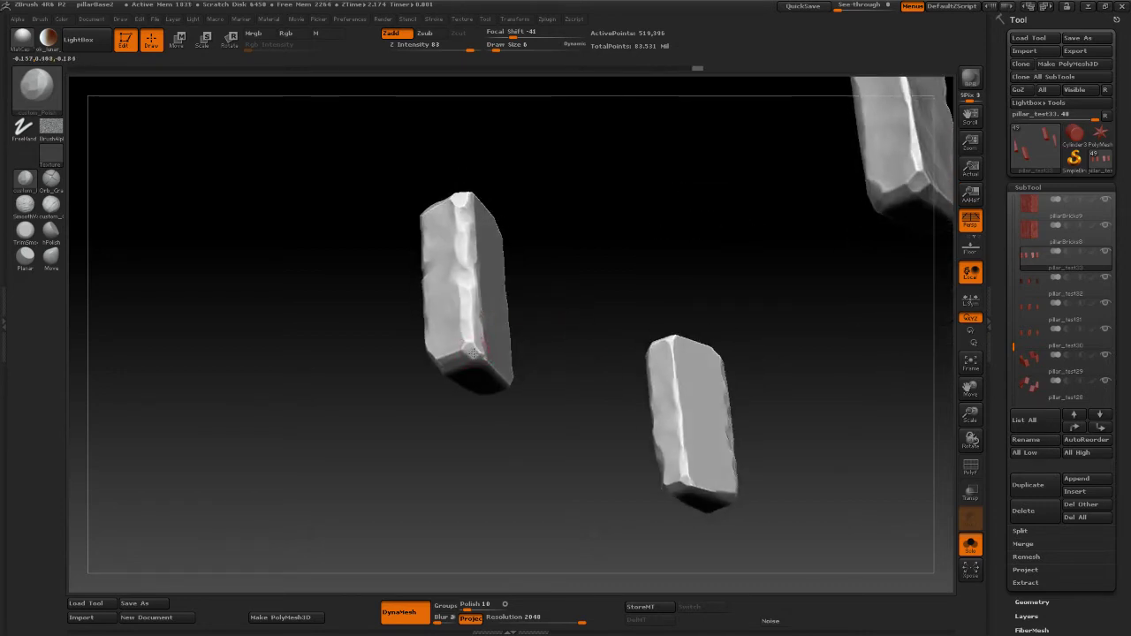
drag(475, 354, 478, 351)
mouse_move(528, 314)
mouse_down()
mouse_move(568, 285)
mouse_move(605, 290)
mouse_up()
drag(466, 354, 443, 362)
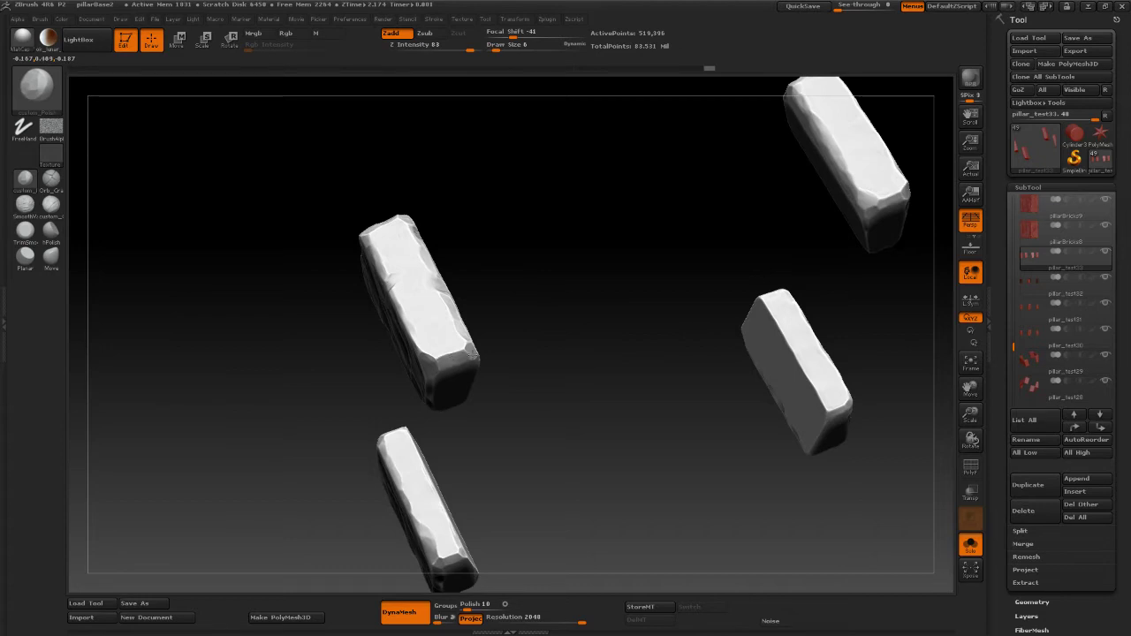
Step: Polish a small chipped facet into the upper middle of the block's long vertical edge
mouse_move(531, 318)
mouse_down()
mouse_move(566, 305)
mouse_move(593, 360)
mouse_move(556, 323)
mouse_move(525, 360)
mouse_move(472, 358)
mouse_move(495, 353)
mouse_move(508, 333)
mouse_move(545, 356)
mouse_move(545, 346)
mouse_move(521, 351)
mouse_move(562, 406)
mouse_move(566, 455)
mouse_up()
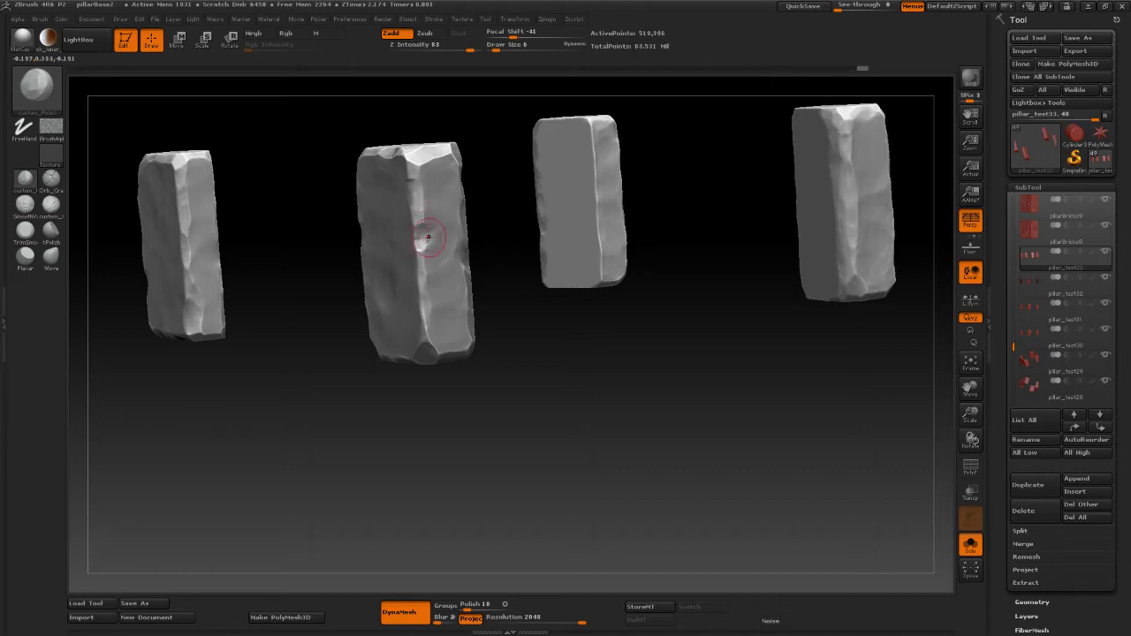
mouse_move(430, 236)
mouse_down()
mouse_move(421, 245)
mouse_move(426, 228)
mouse_up()
drag(523, 317, 563, 354)
drag(534, 401, 376, 353)
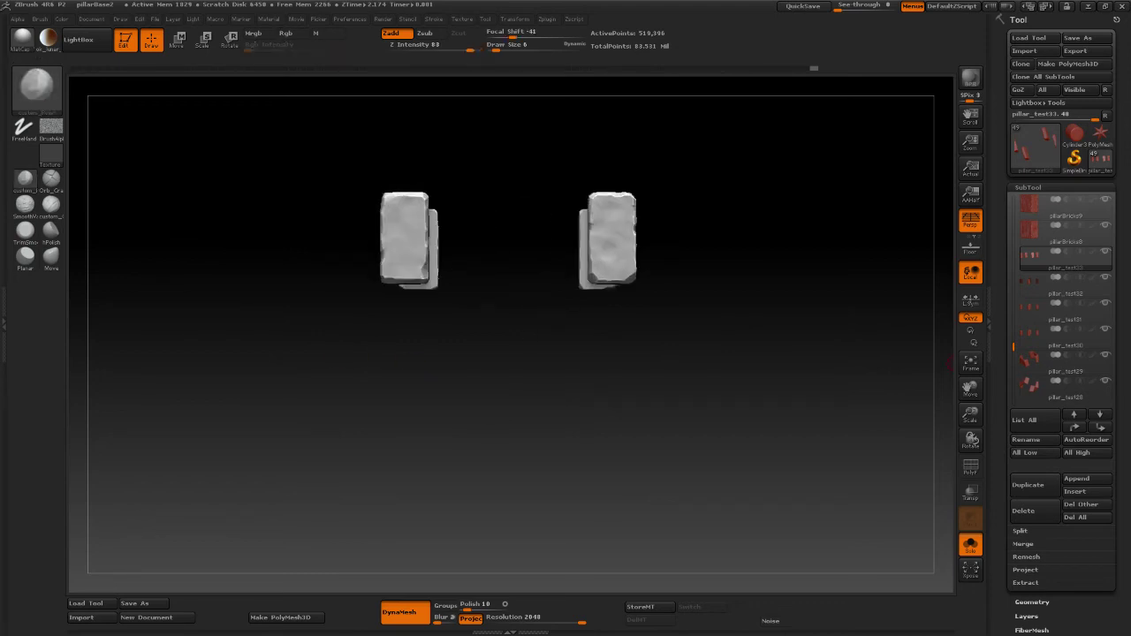
Step: Inspect the upright blocks from several sides and compare subtools pillar_test32 and pillar_test31, returning to pillar_test33 and looking through the remaining subtools
drag(666, 318, 599, 359)
drag(763, 384, 739, 381)
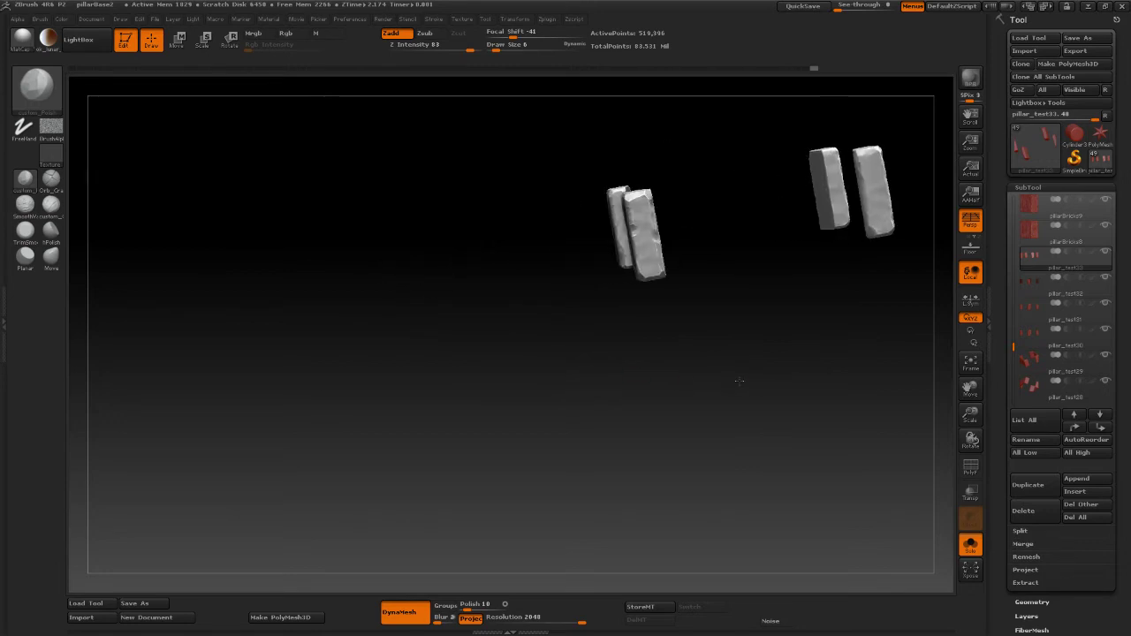
click(1034, 281)
click(1032, 315)
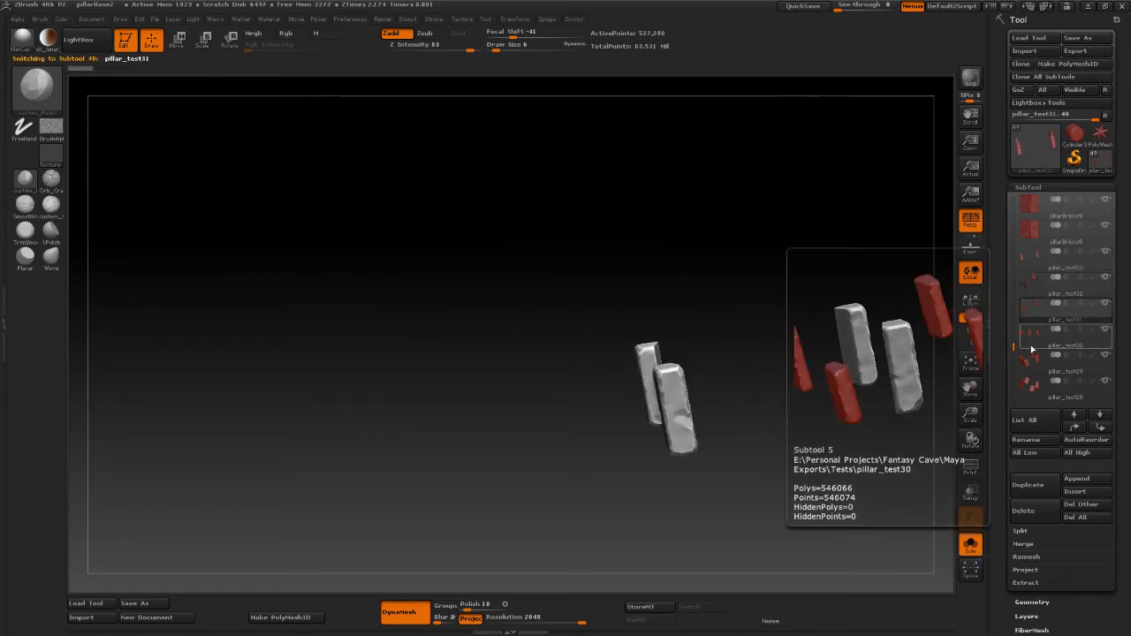
click(1041, 266)
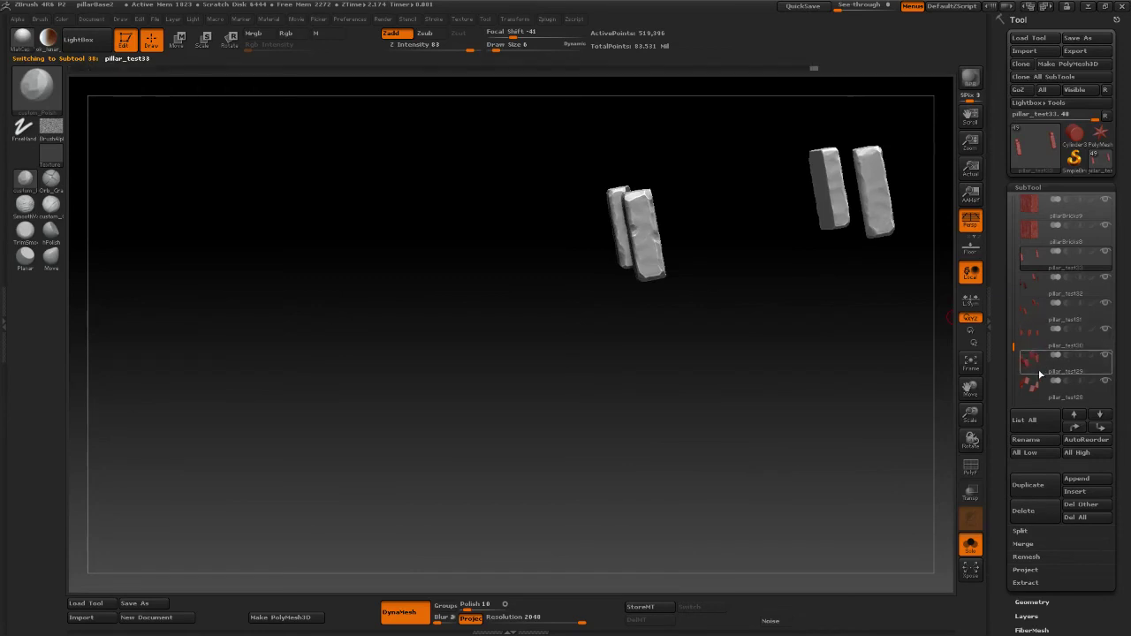
drag(833, 348, 746, 344)
drag(1014, 350, 1013, 376)
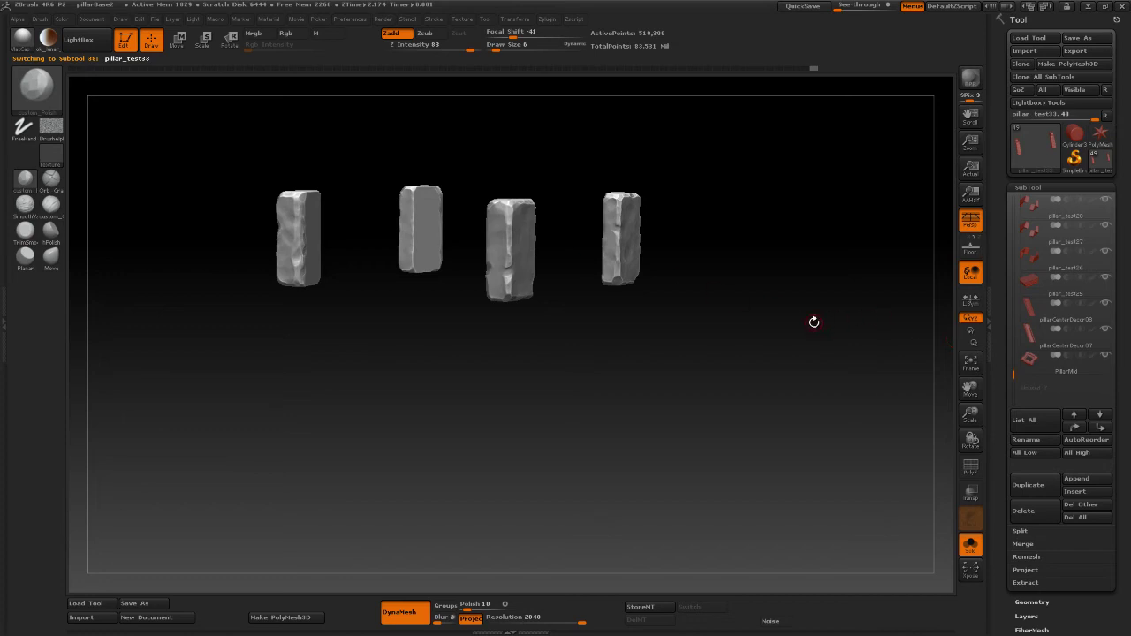
drag(814, 322, 674, 382)
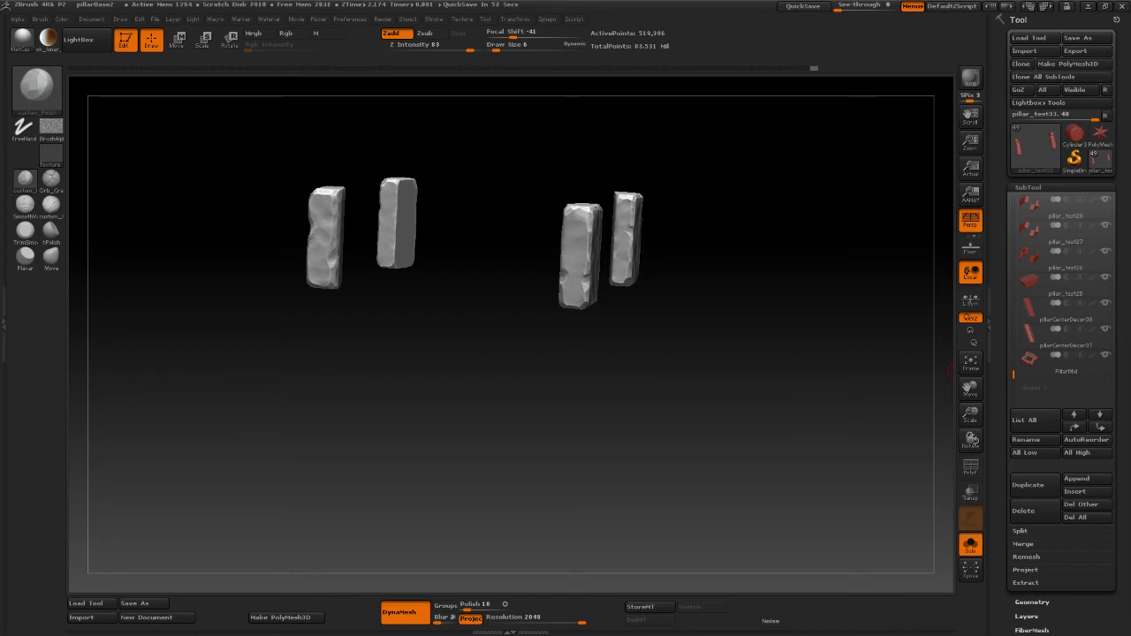
drag(839, 349, 790, 342)
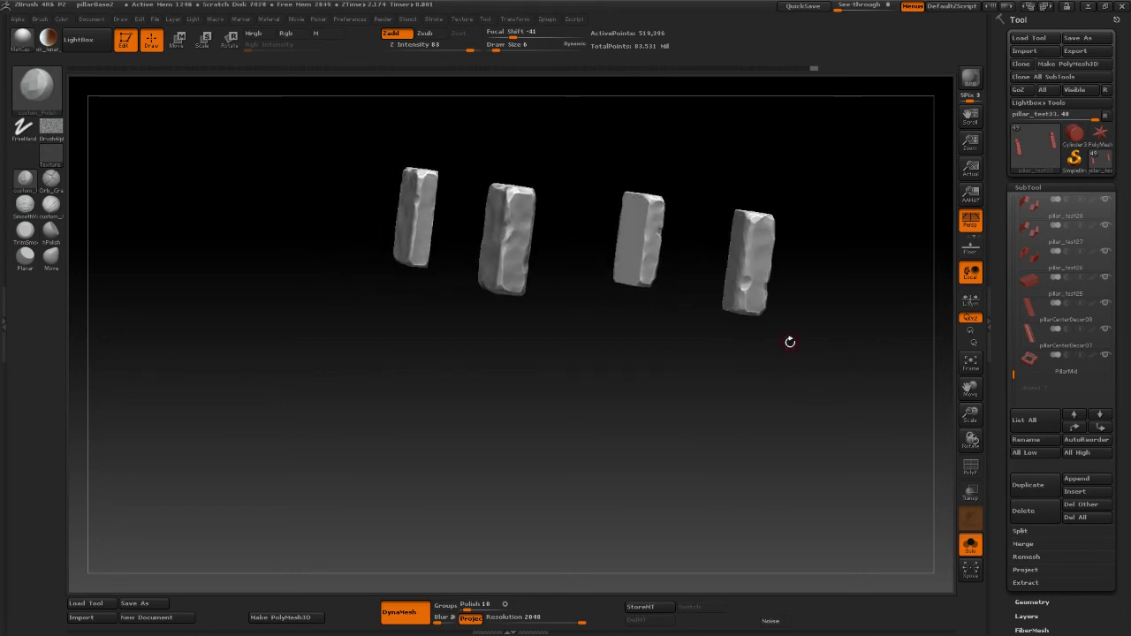
alt+drag(622, 327, 744, 367)
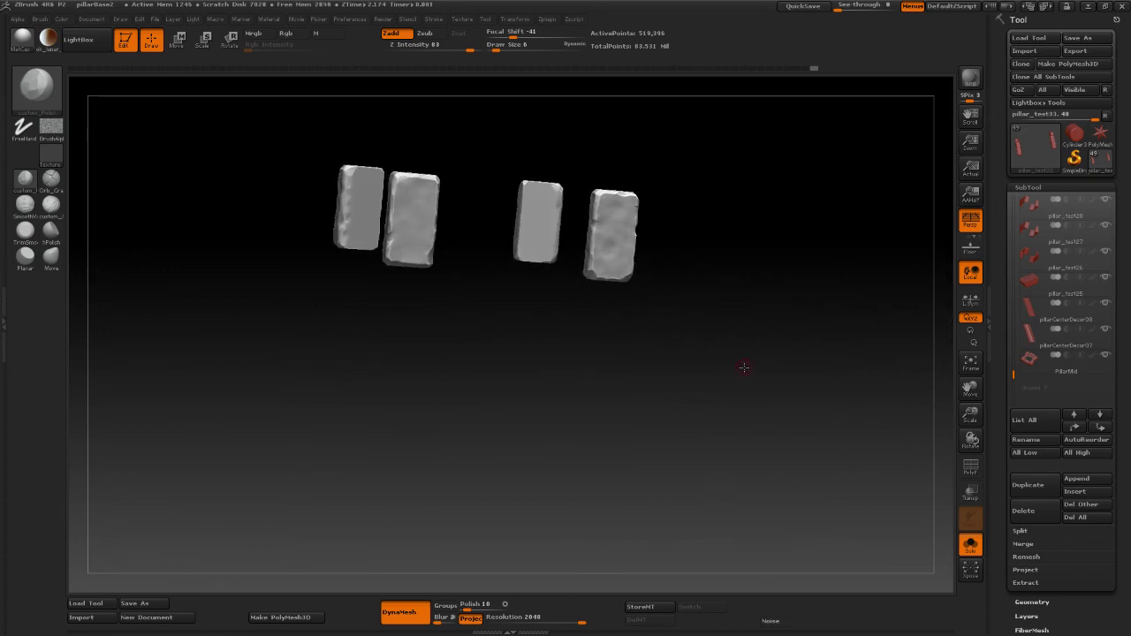